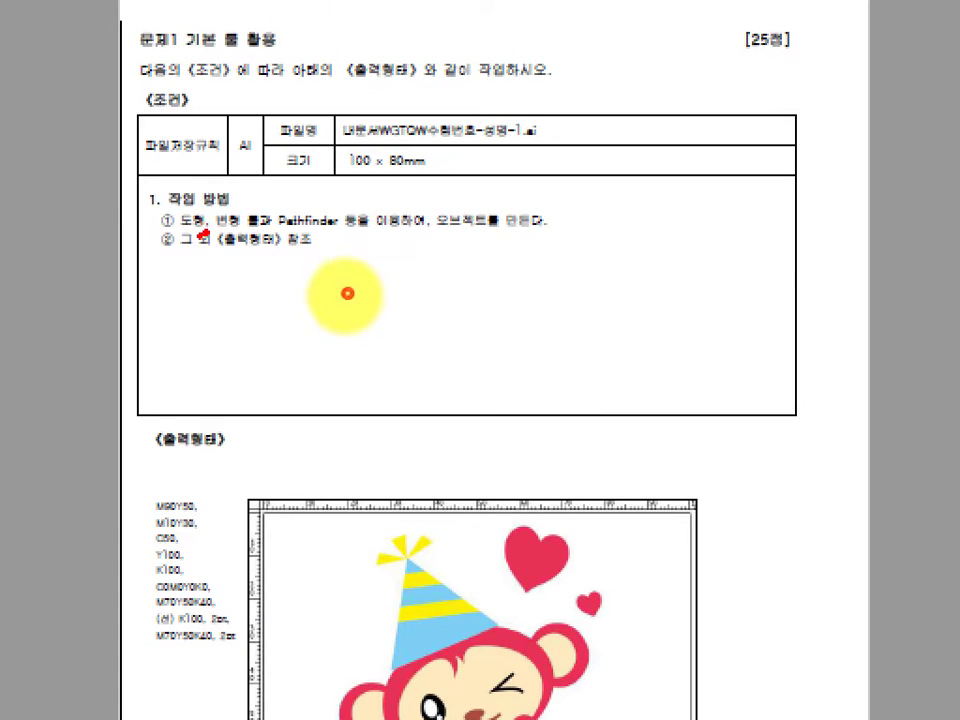
- Finish reviewing the task conditions in the PDF and switch to Illustrator's finished monkey artwork
mouse_move(203, 234)
left_mouse_down()
mouse_move(206, 242)
mouse_move(240, 214)
mouse_move(302, 240)
mouse_move(330, 238)
left_mouse_up()
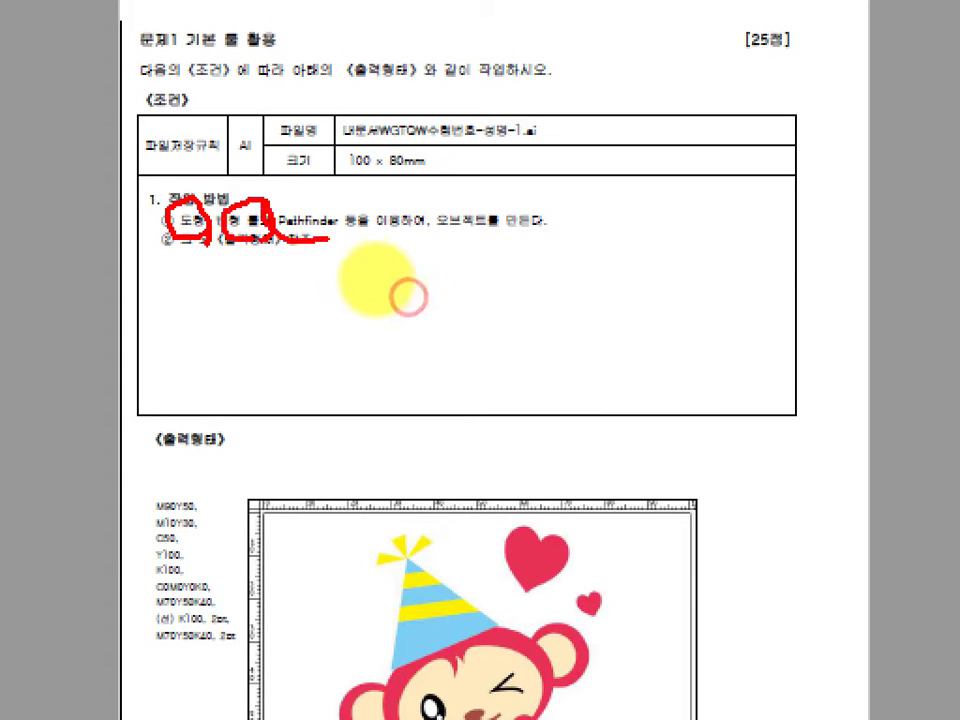
left_click_drag(266, 236, 338, 230)
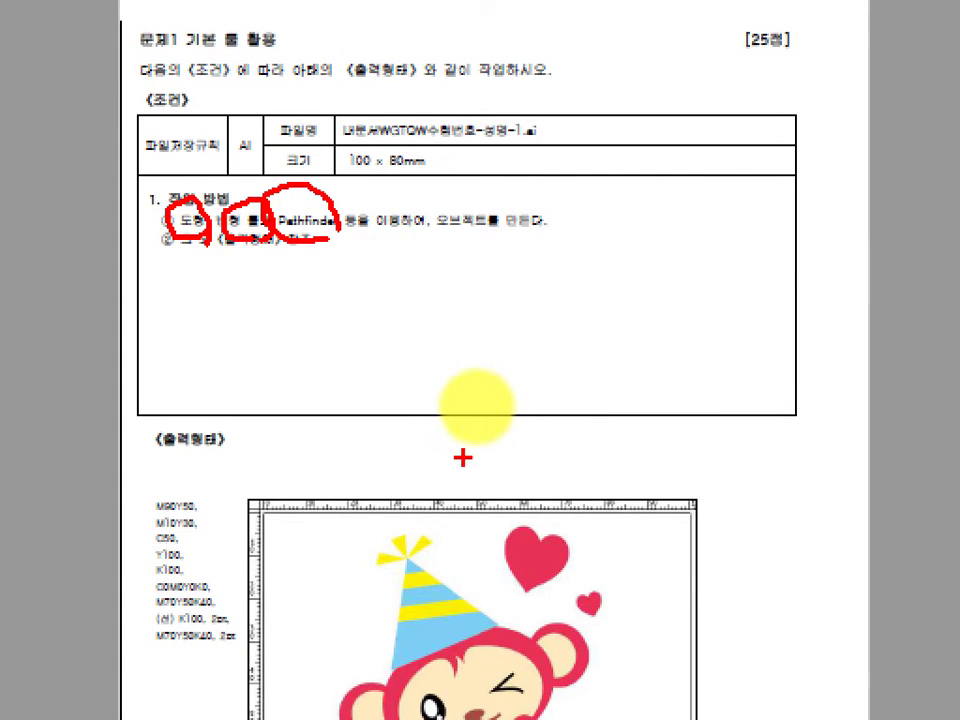
key("Escape")
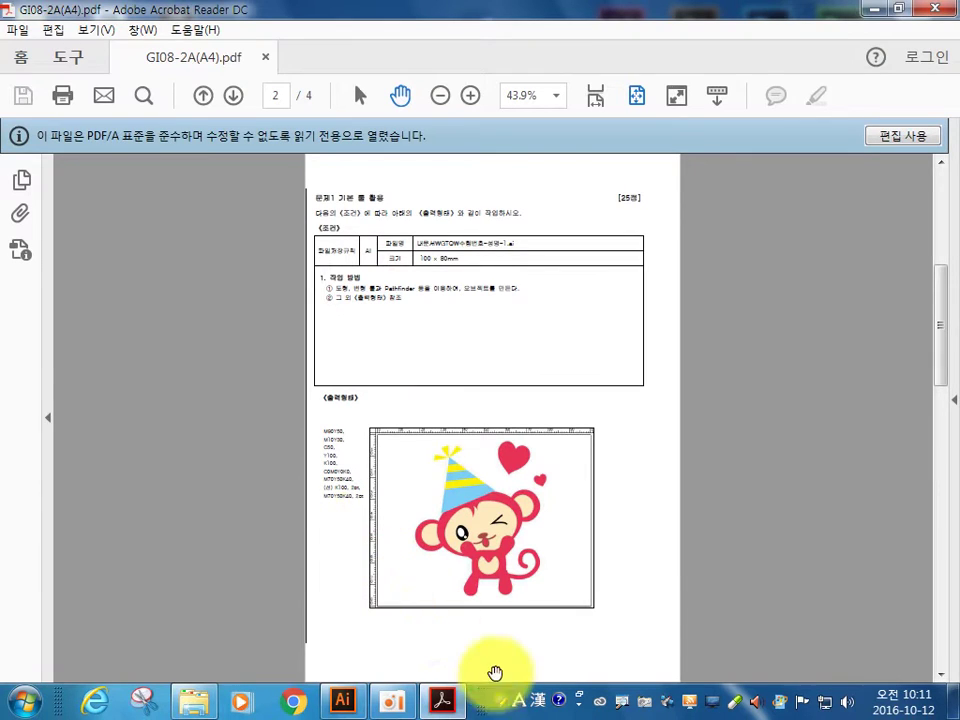
left_click(342, 700)
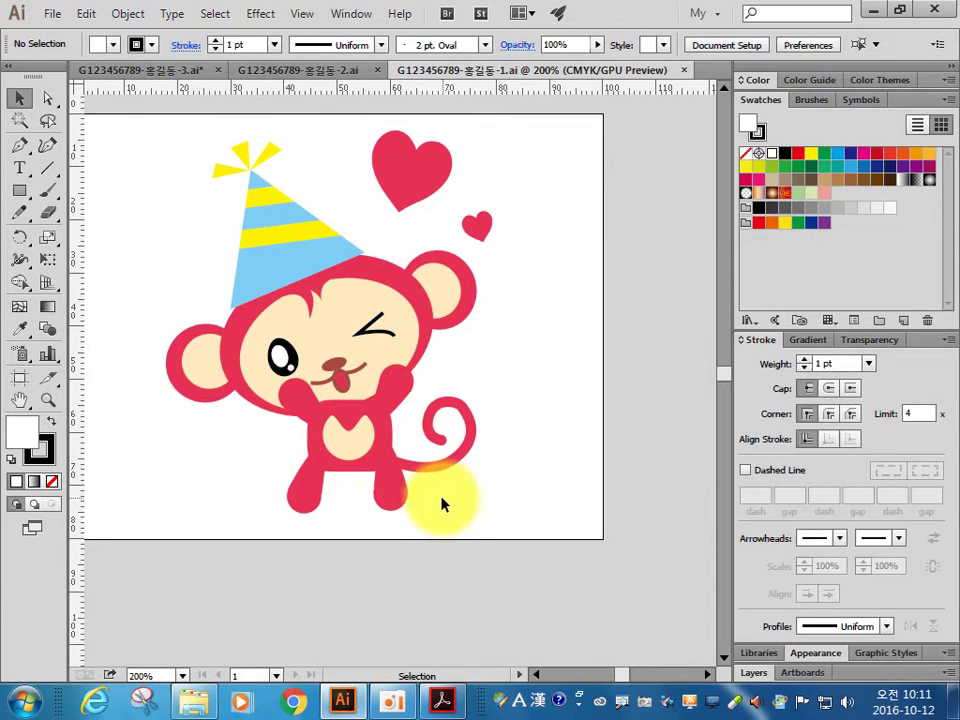
- Create Untitled-1 as a Print-profile document, 100 mm wide by 80 mm high
left_click(52, 14)
left_click(79, 38)
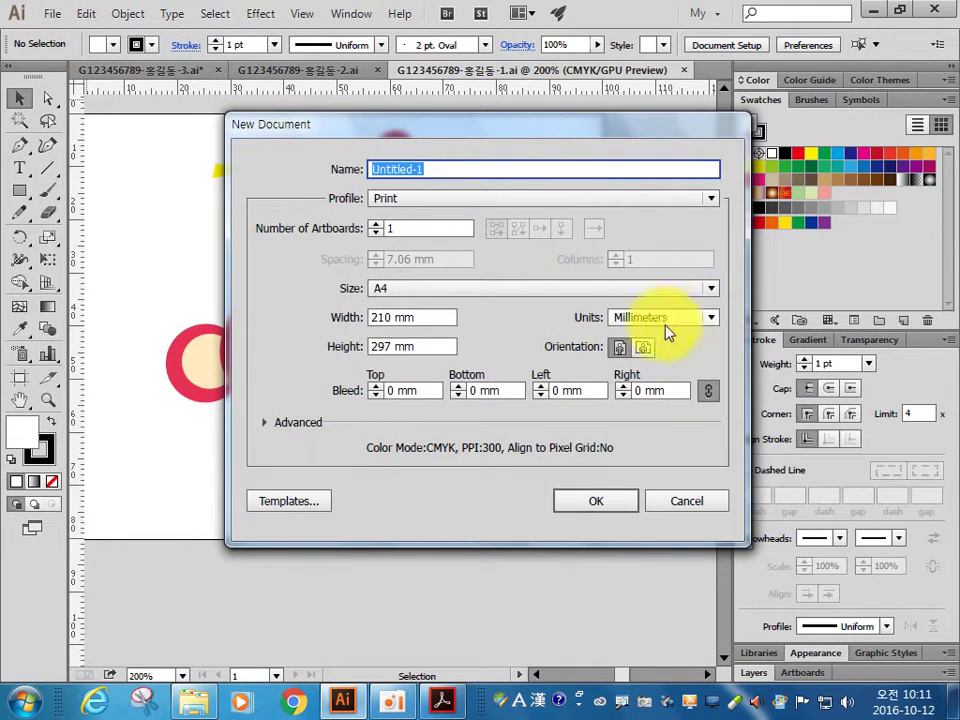
left_click(475, 200)
left_click(433, 243)
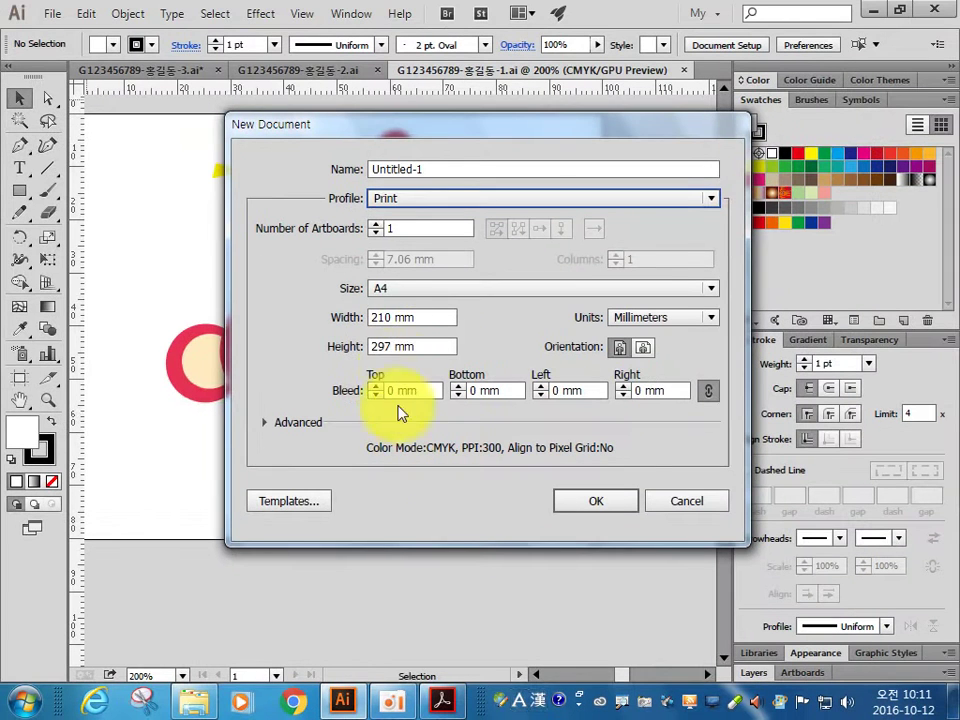
left_click(377, 317)
type("1")
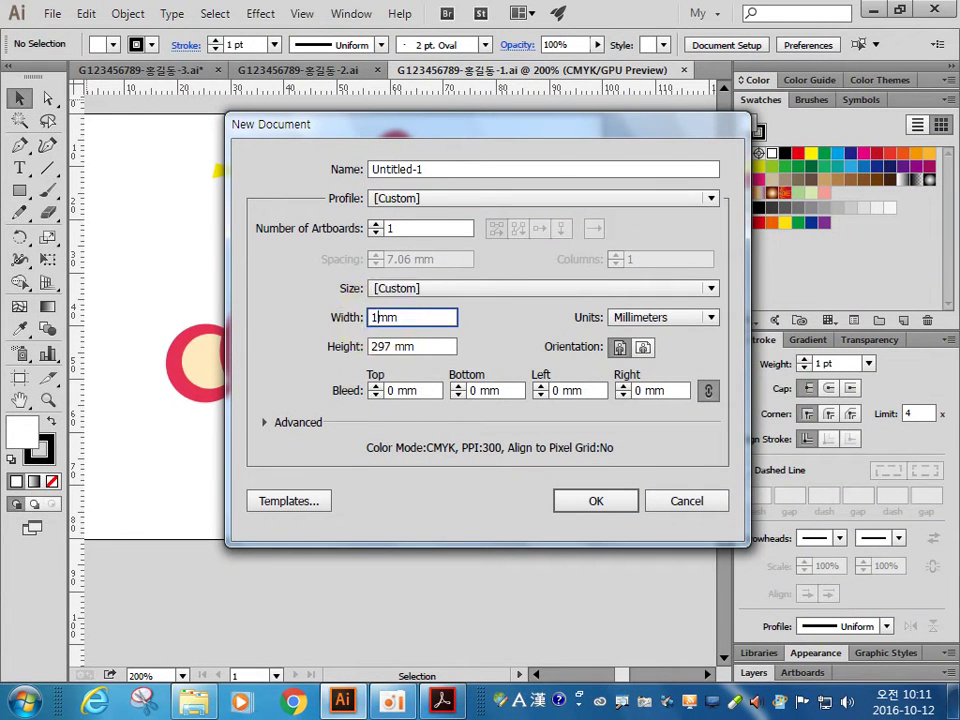
type("00")
key("Tab")
type("8")
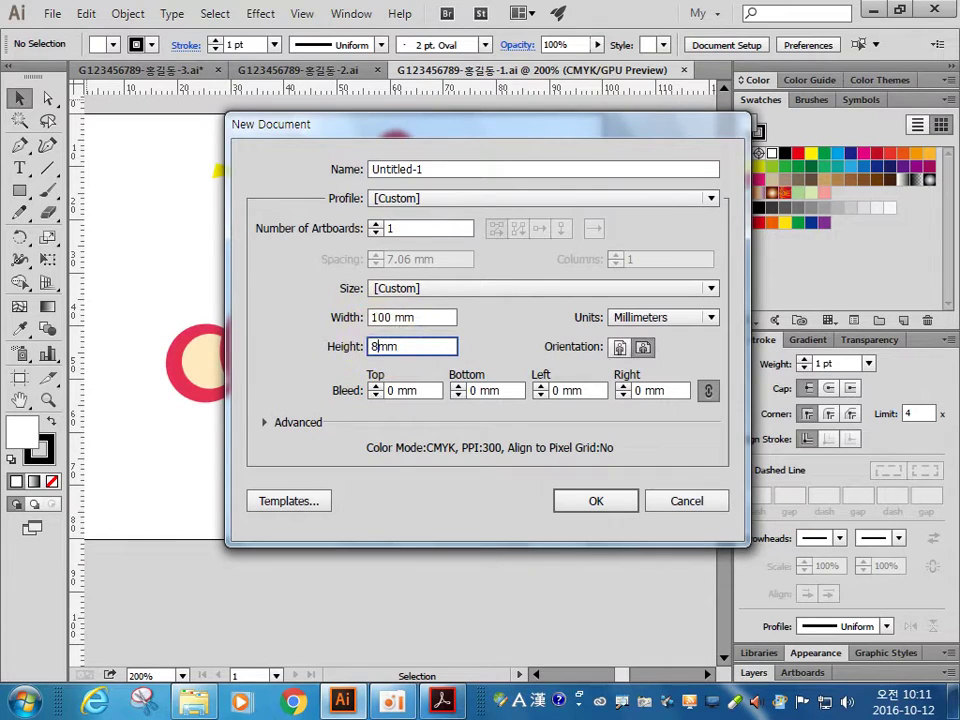
left_click(594, 503)
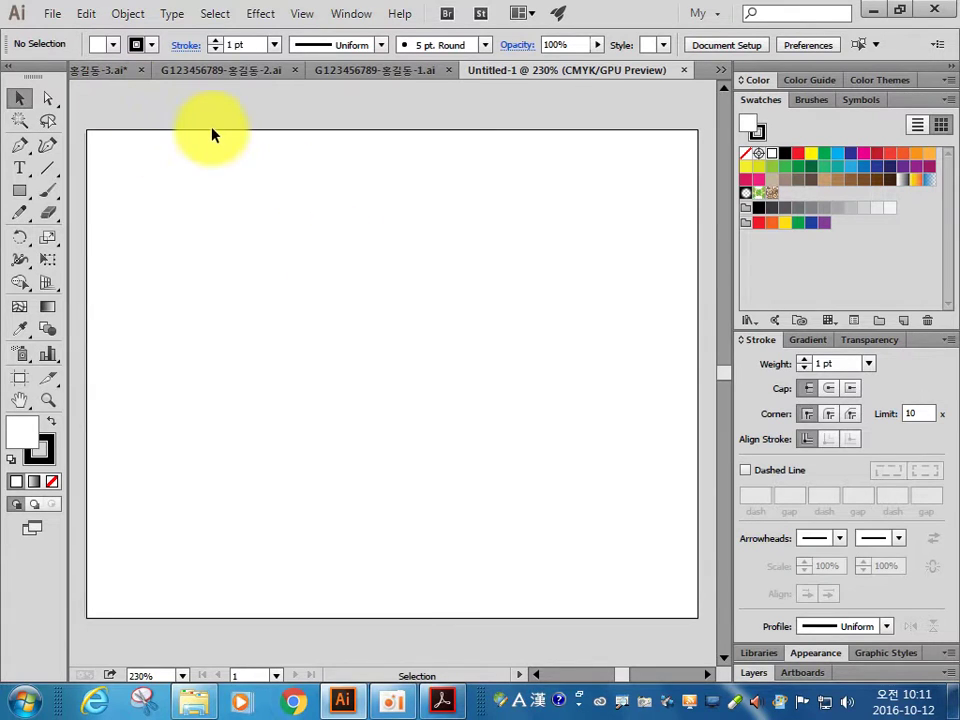
- Set Guides & Grid to gridlines every 20 mm, 1 subdivision, and a darker mid-grey colour
left_click(86, 15)
left_click(160, 648)
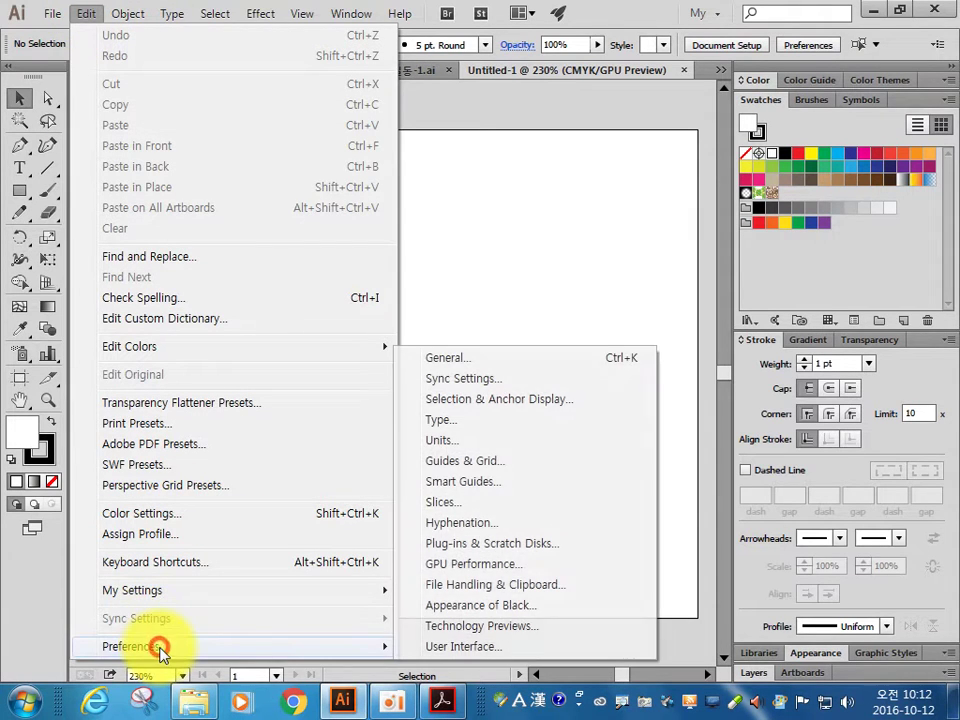
left_click(480, 466)
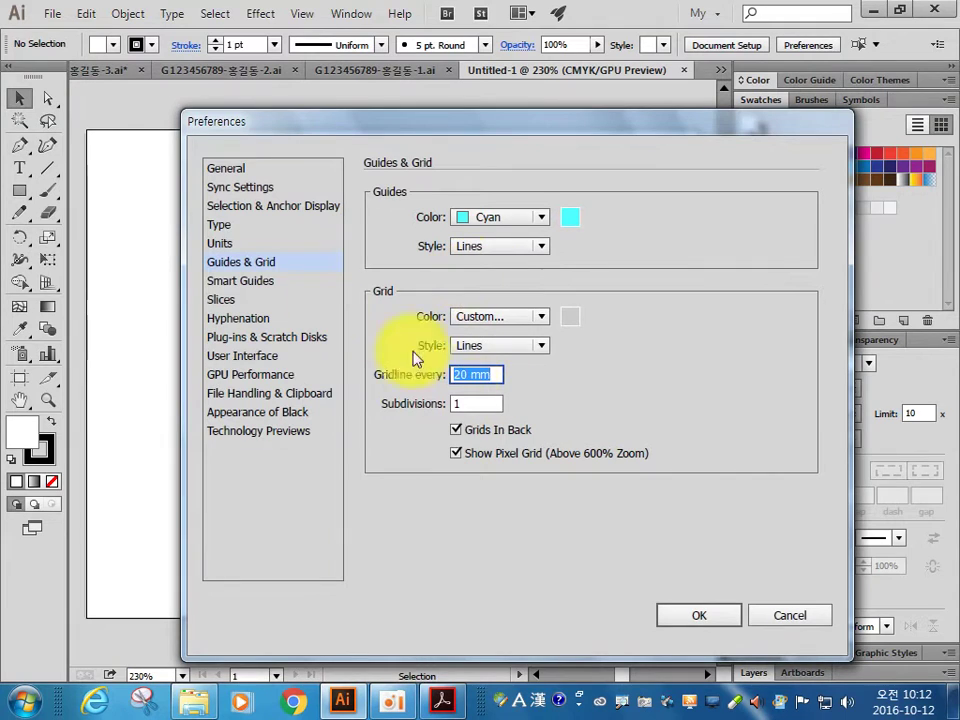
left_click(220, 268)
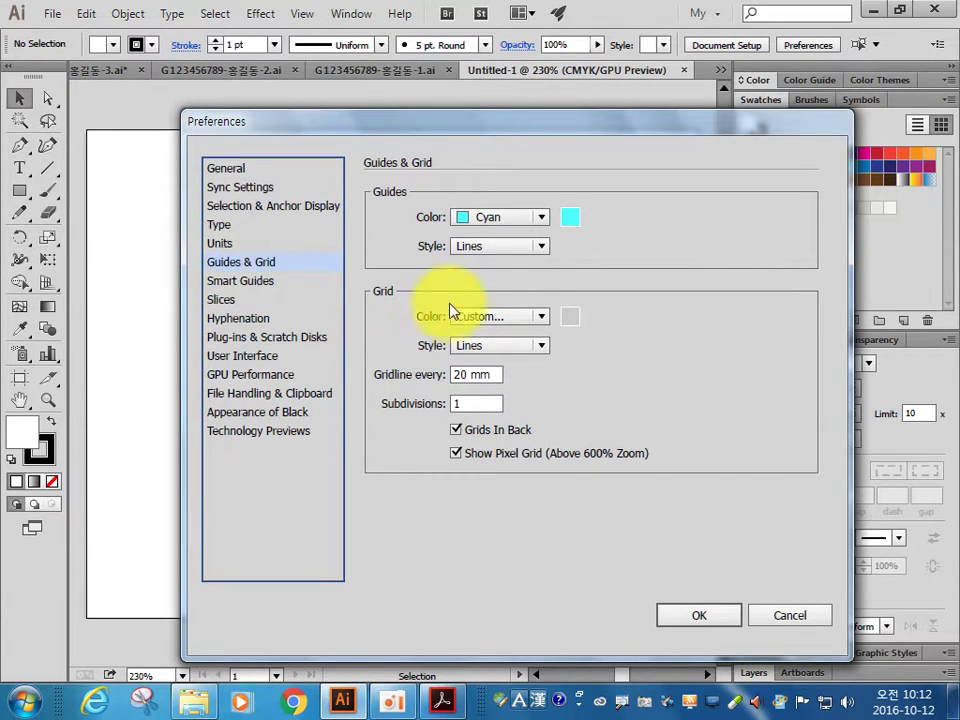
left_click(467, 374)
left_click(469, 404)
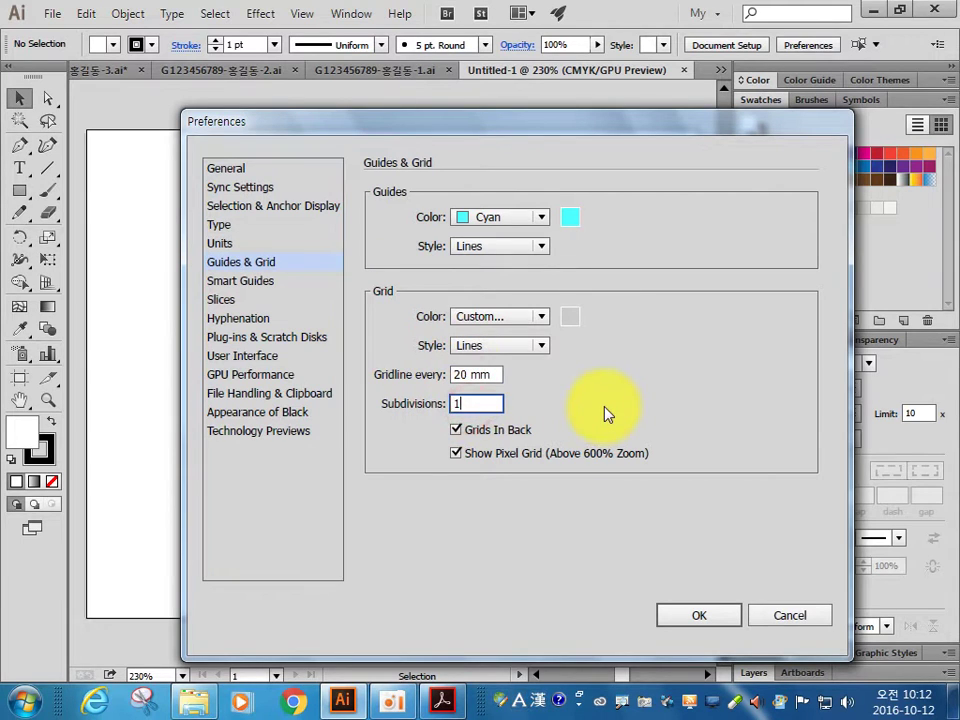
left_click(569, 318)
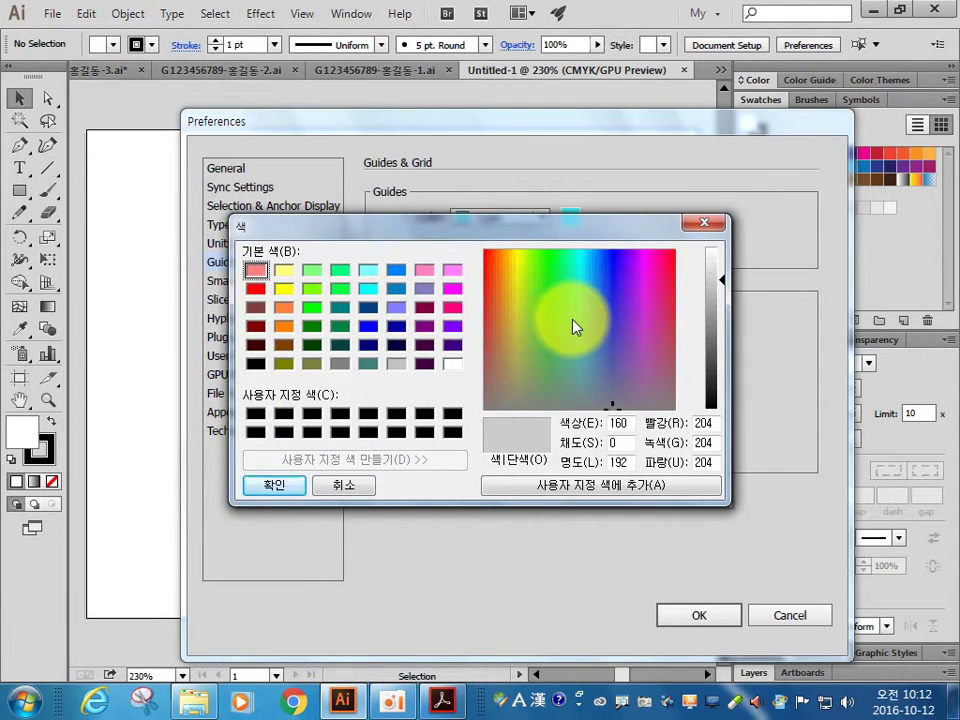
left_click(723, 350)
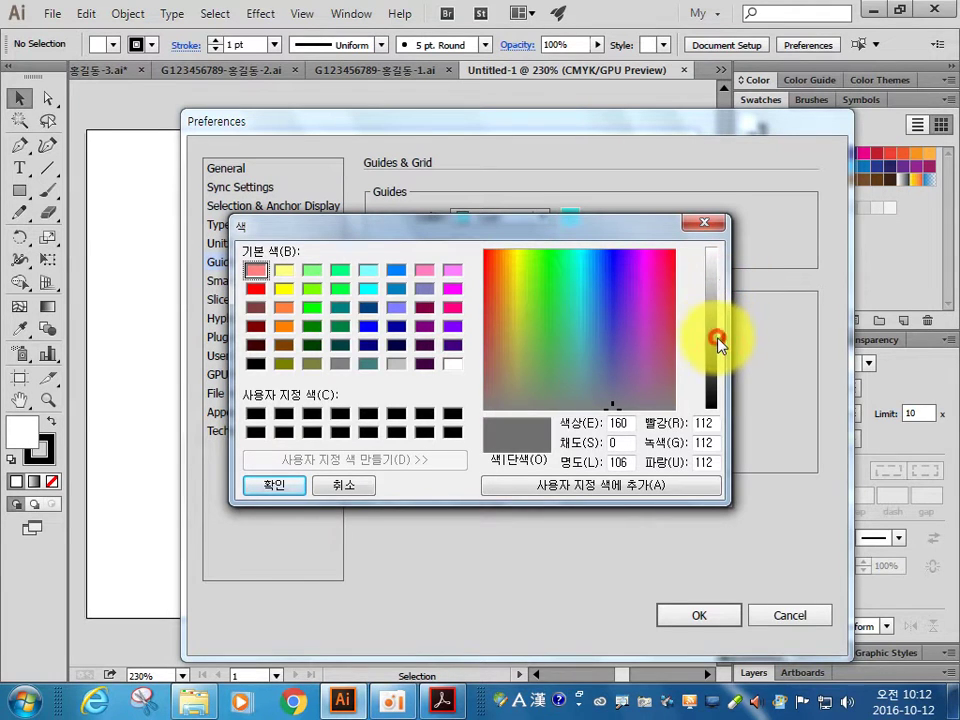
left_click(273, 485)
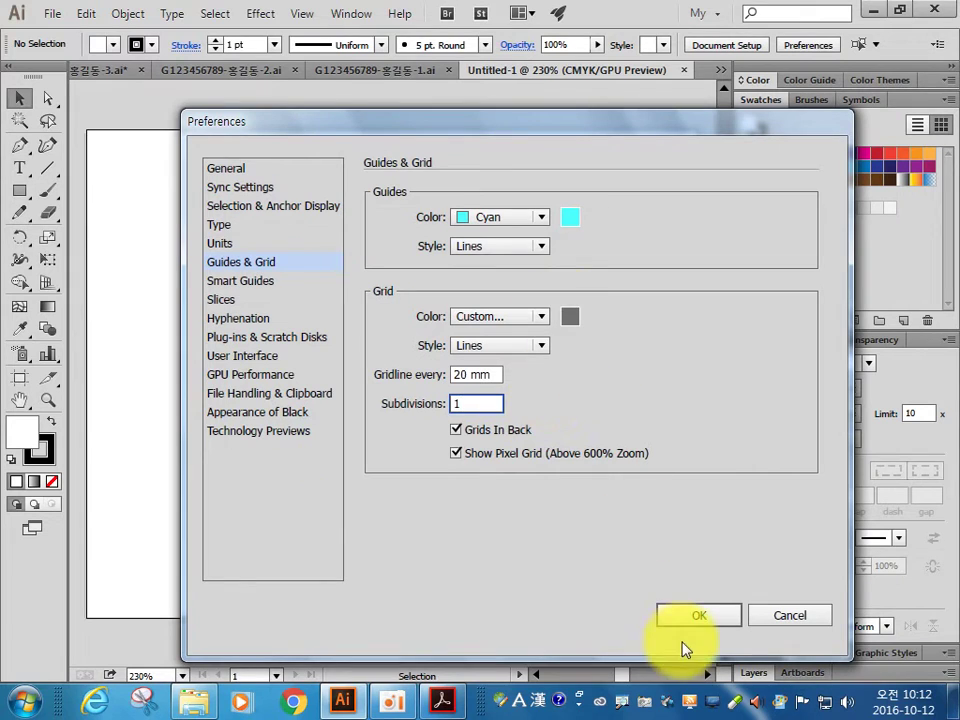
left_click(696, 616)
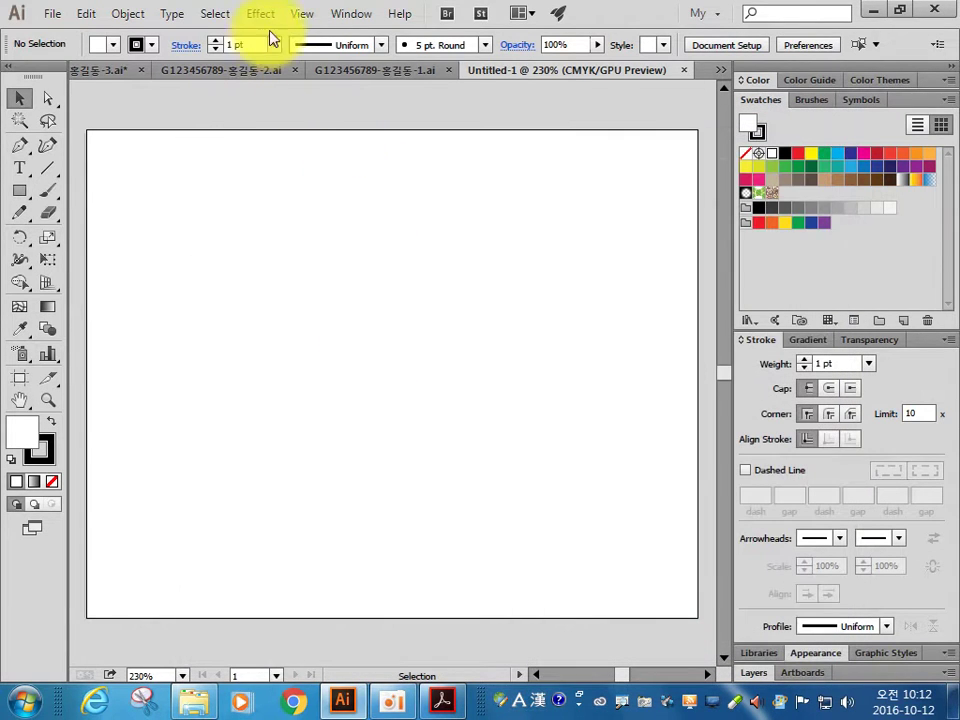
- Show the grid and rulers over the artboard
left_click(301, 14)
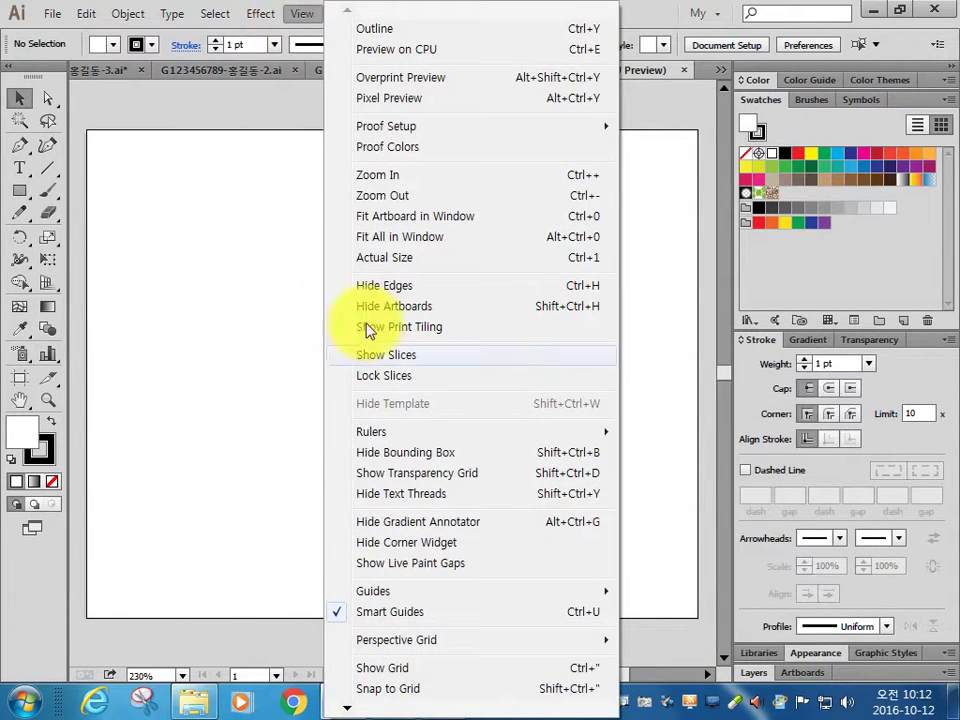
left_click(405, 667)
left_click(394, 548)
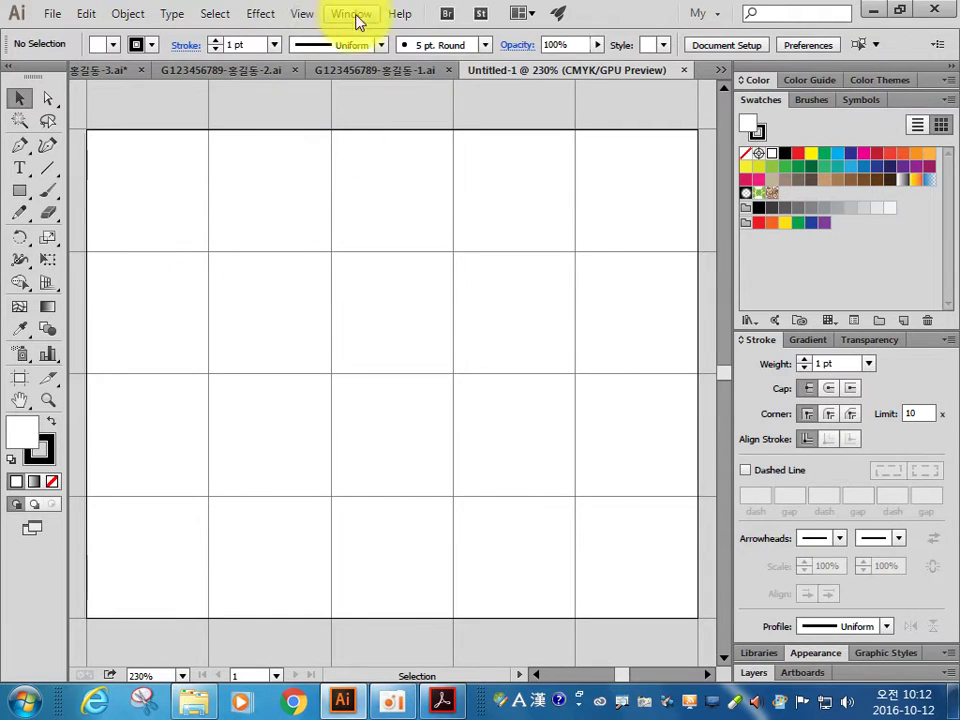
left_click(312, 15)
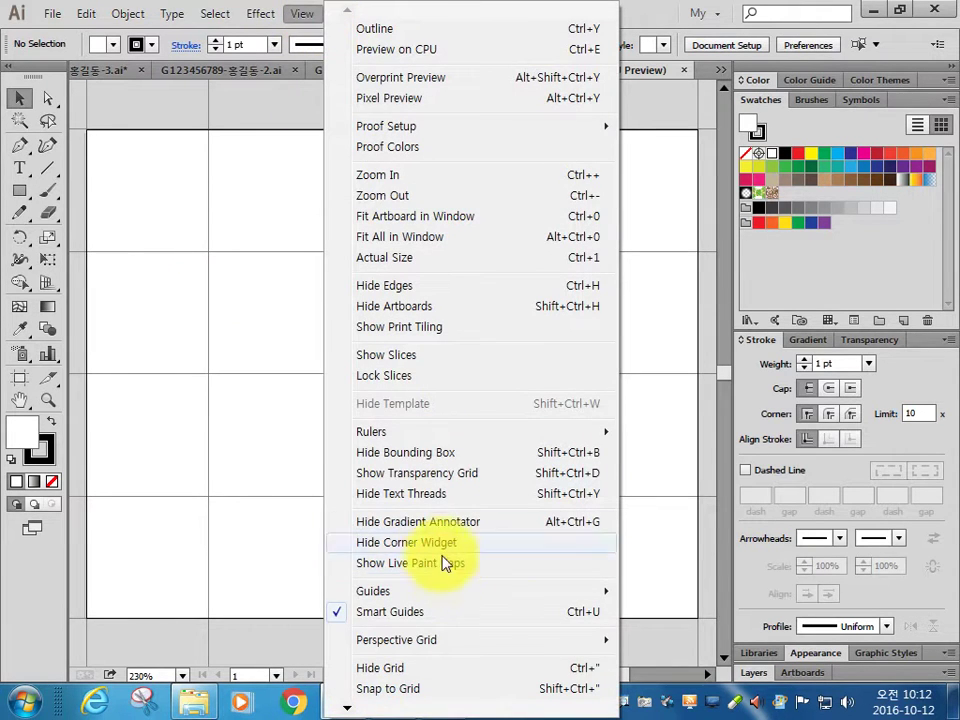
mouse_move(371, 431)
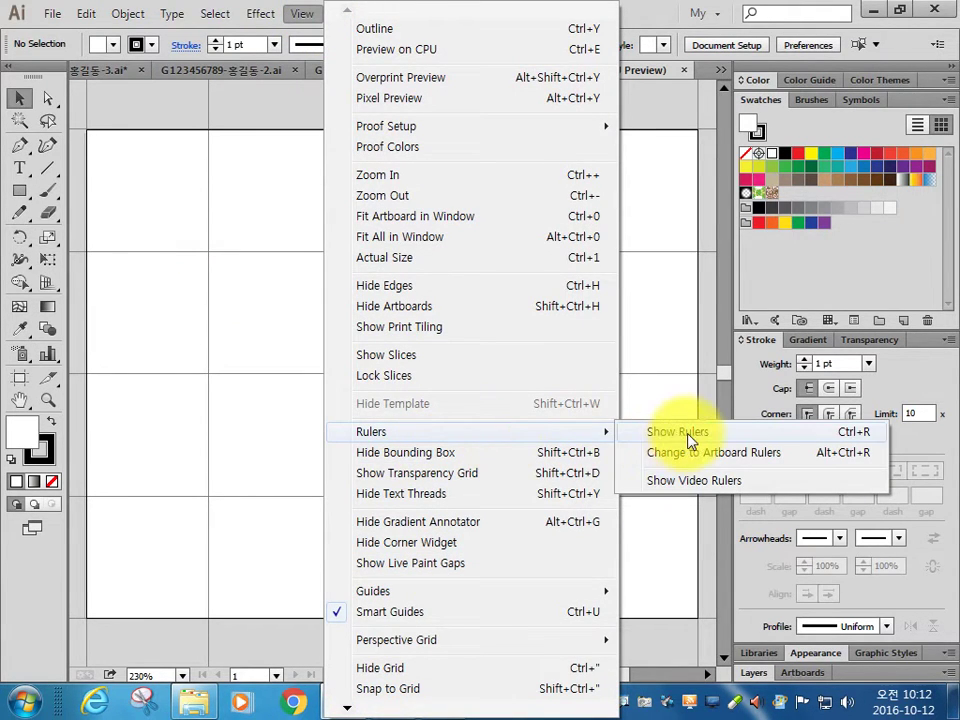
left_click(689, 440)
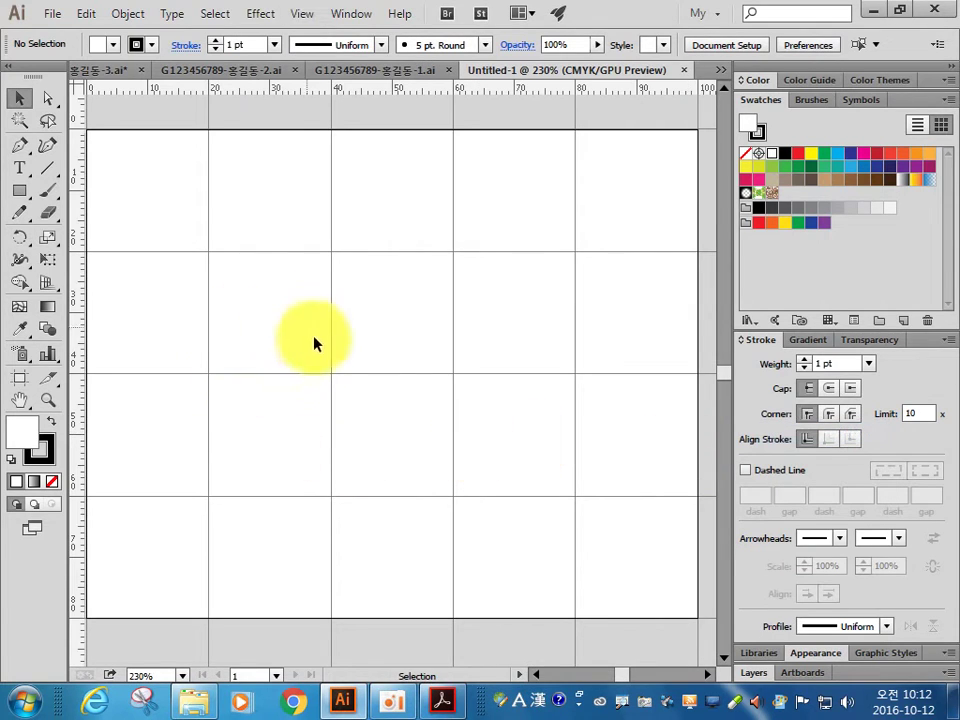
left_click_drag(272, 334, 298, 357)
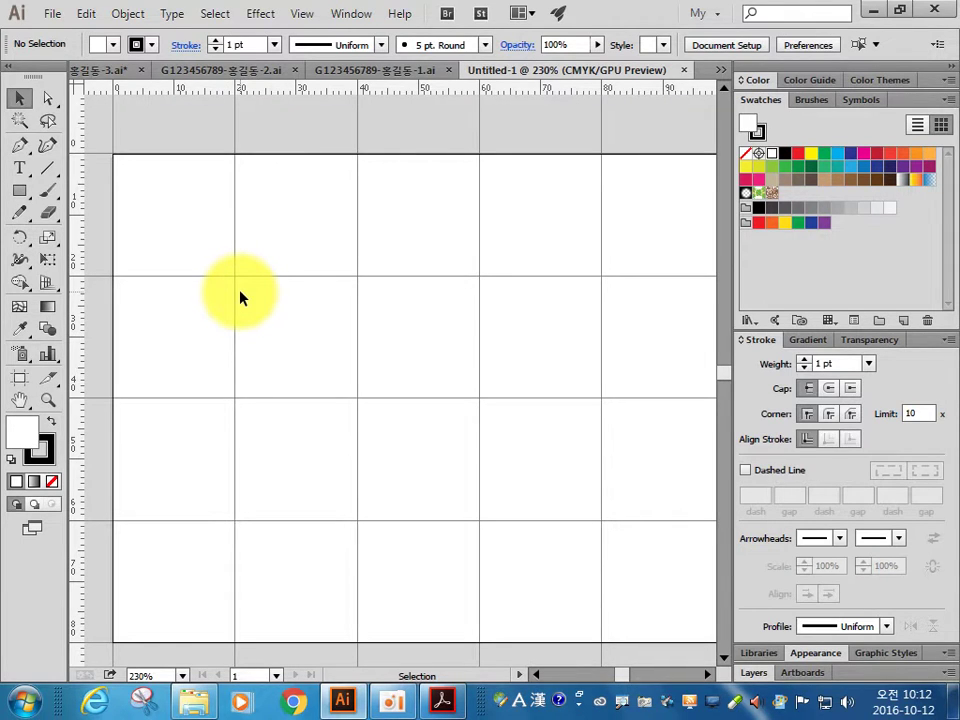
mouse_move(417, 364)
left_mouse_down()
mouse_move(387, 338)
mouse_move(402, 340)
left_mouse_up()
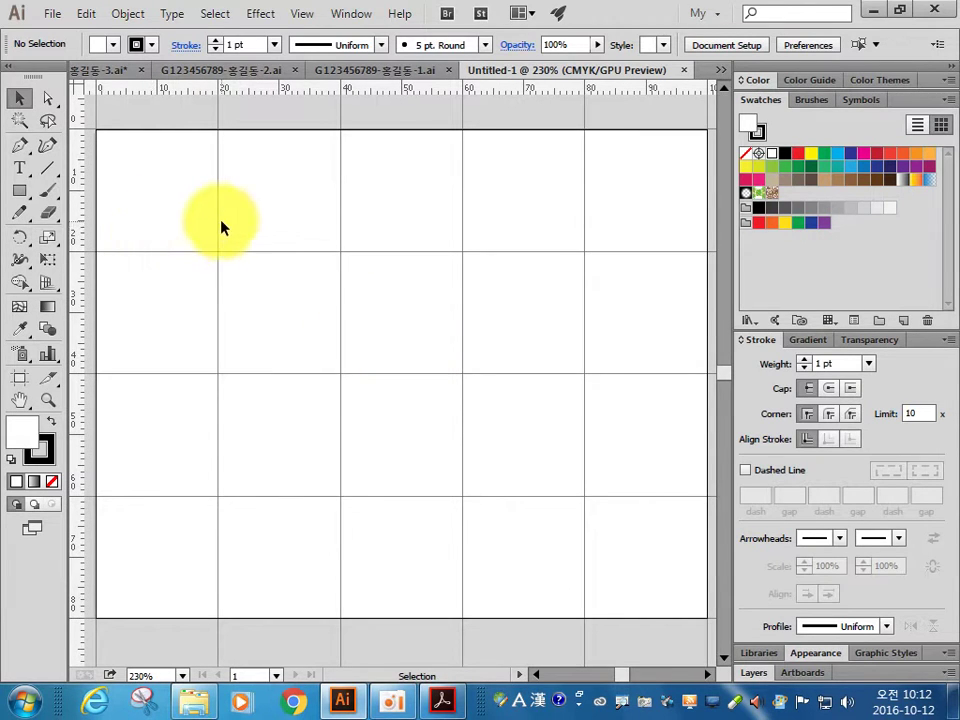
- Pick the Ellipse tool with no stroke and the white fill active
left_click(22, 192)
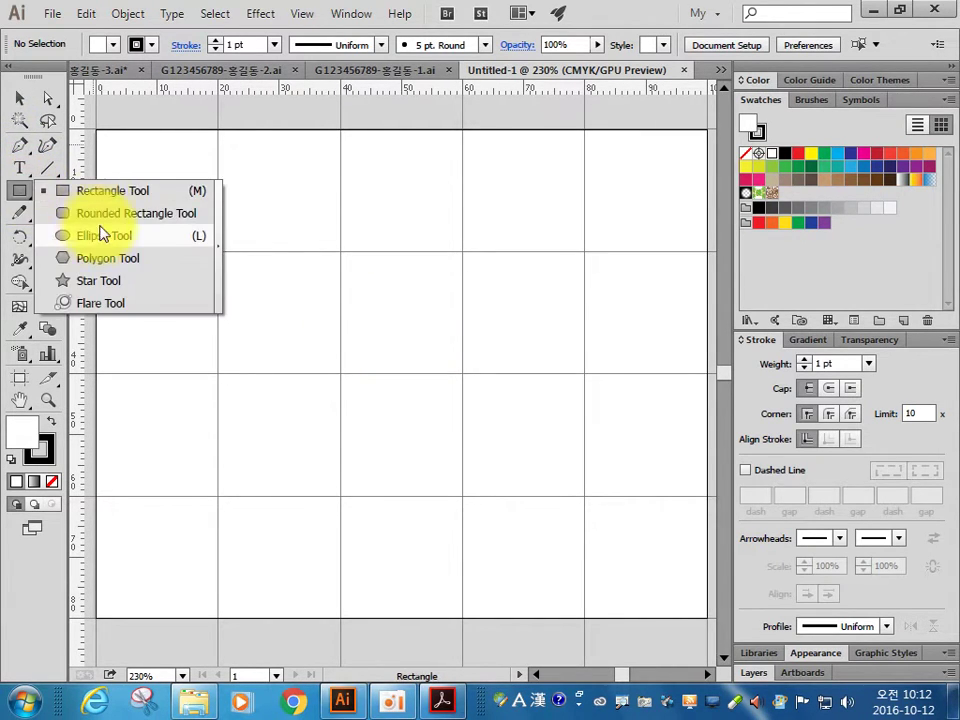
left_click_drag(24, 197, 69, 236)
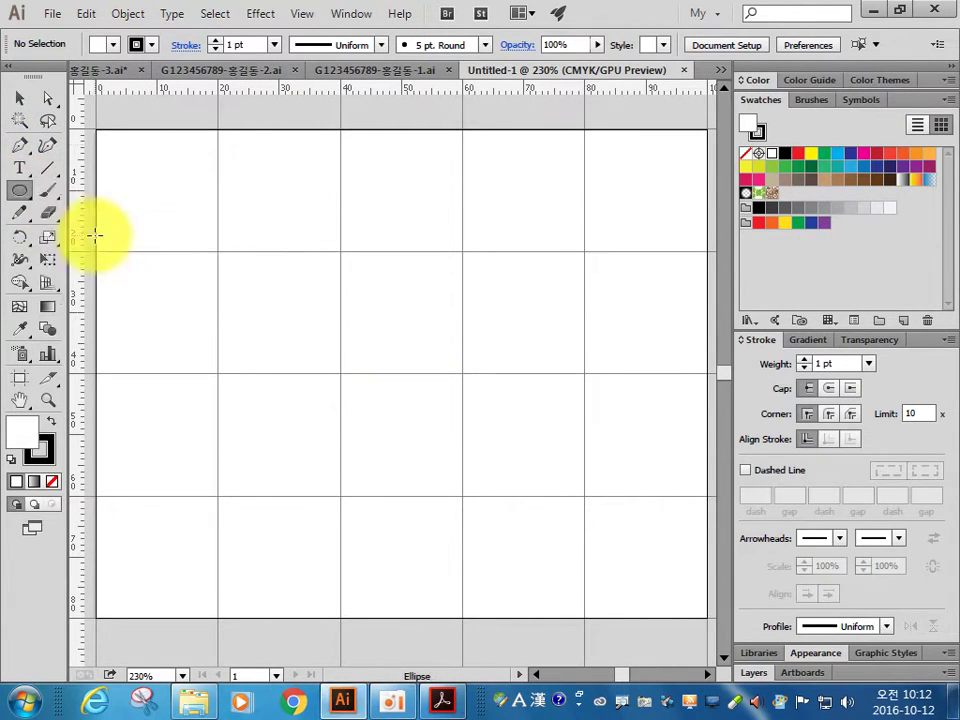
left_click(52, 481)
left_click(26, 430)
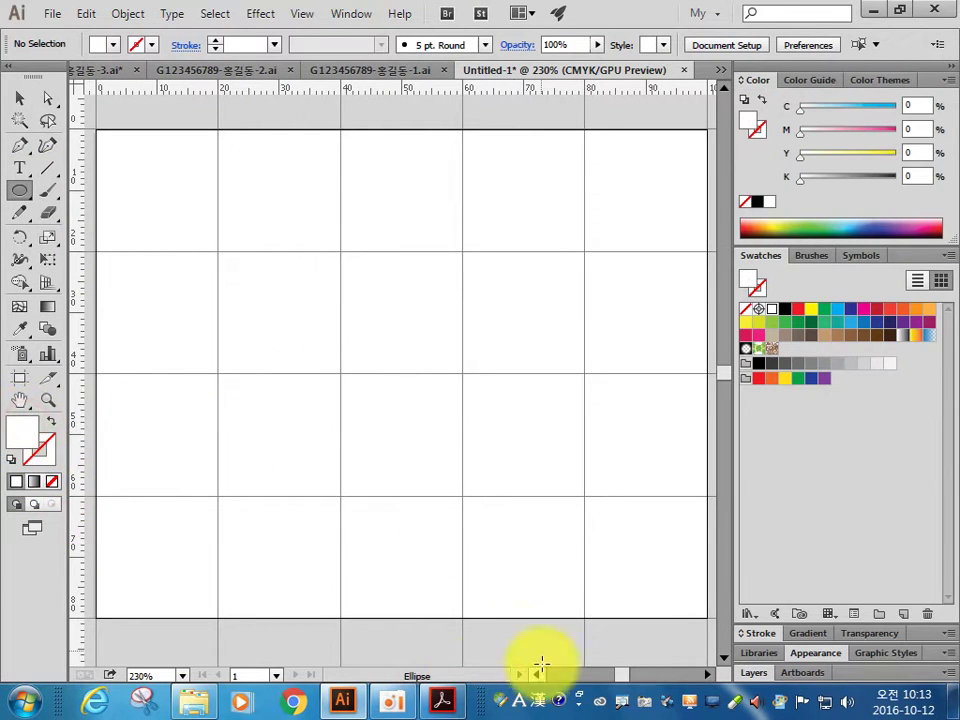
- Read the reference monkey's colour values (M90Y50, M10Y30…) in the PDF, then return to Illustrator
left_click(443, 704)
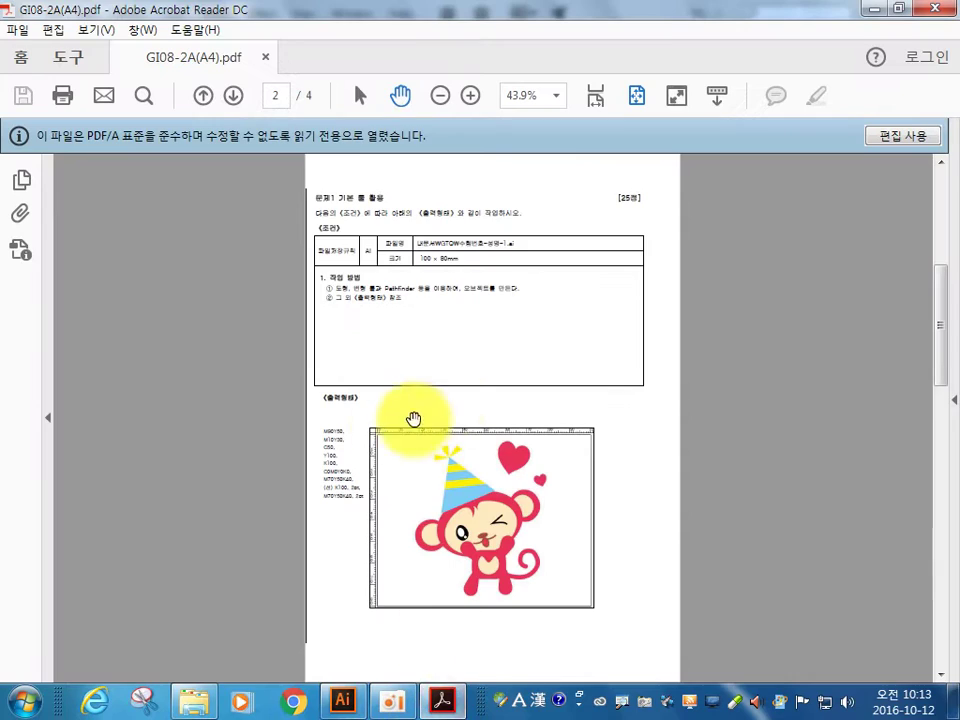
key("ctrl+2")
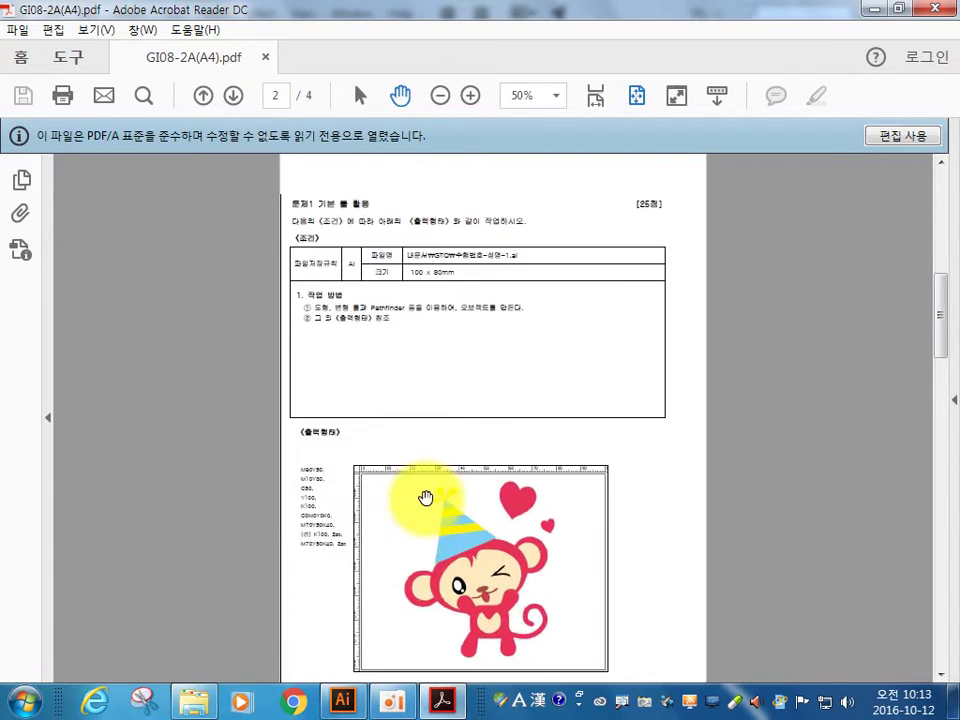
scroll(425, 497, "down", 5)
scroll(465, 251, "down", 3)
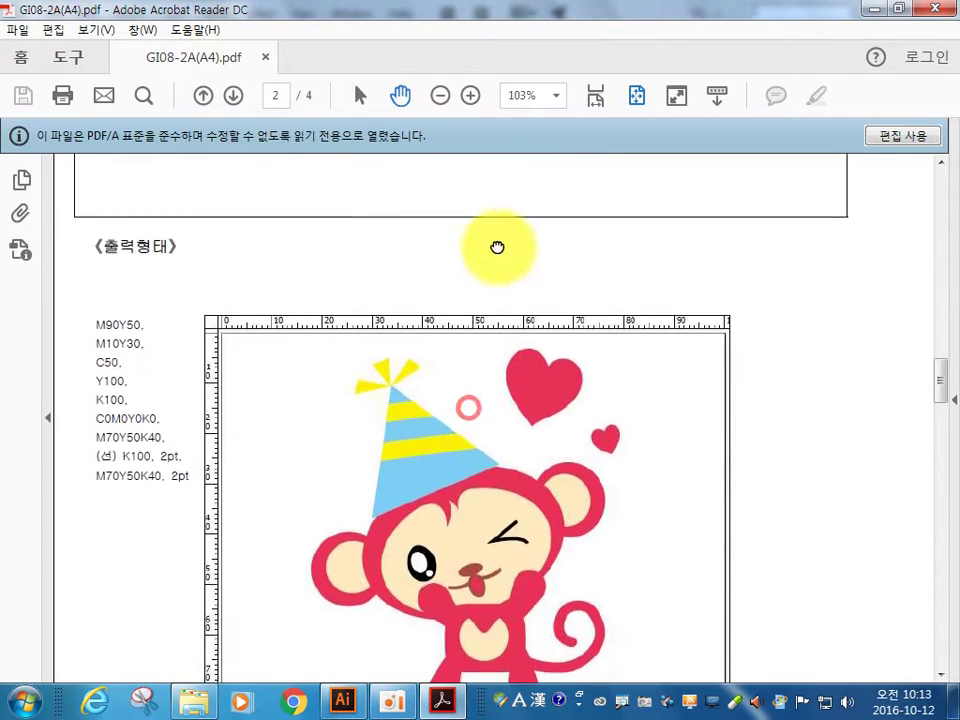
scroll(497, 249, "down", 2)
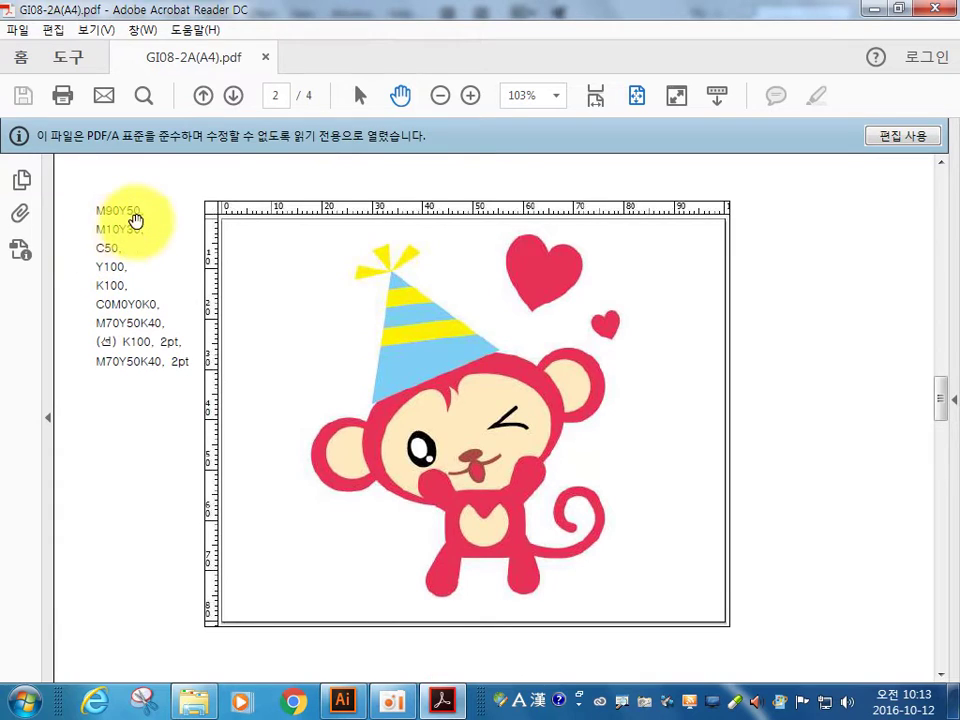
key("alt+Tab")
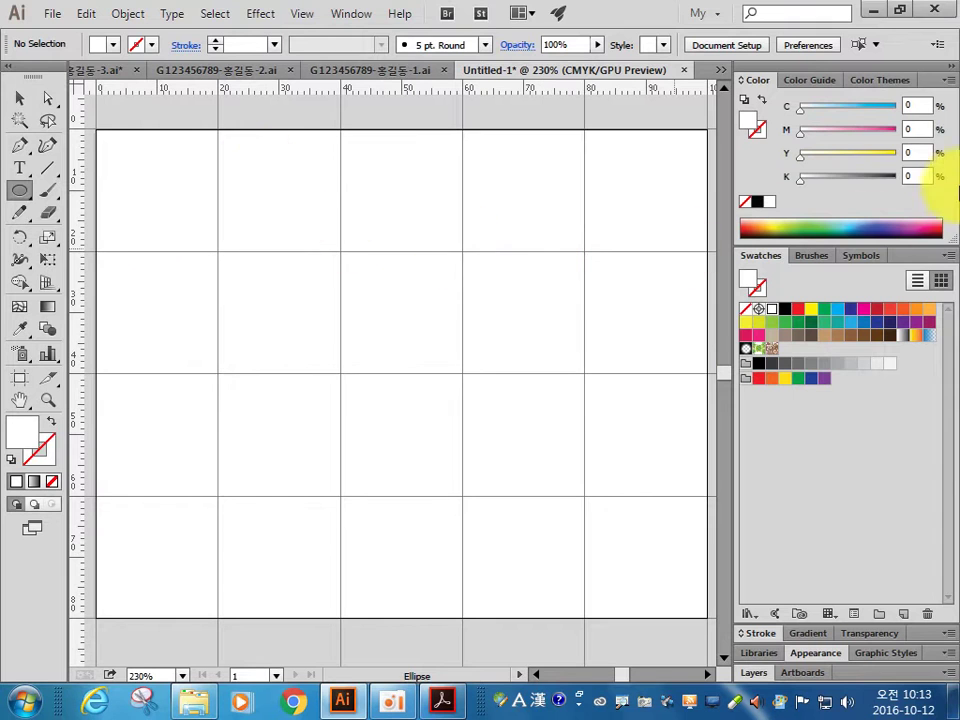
- Mix the pink fill M90 Y50 and add it to the Swatches panel
left_click(912, 130)
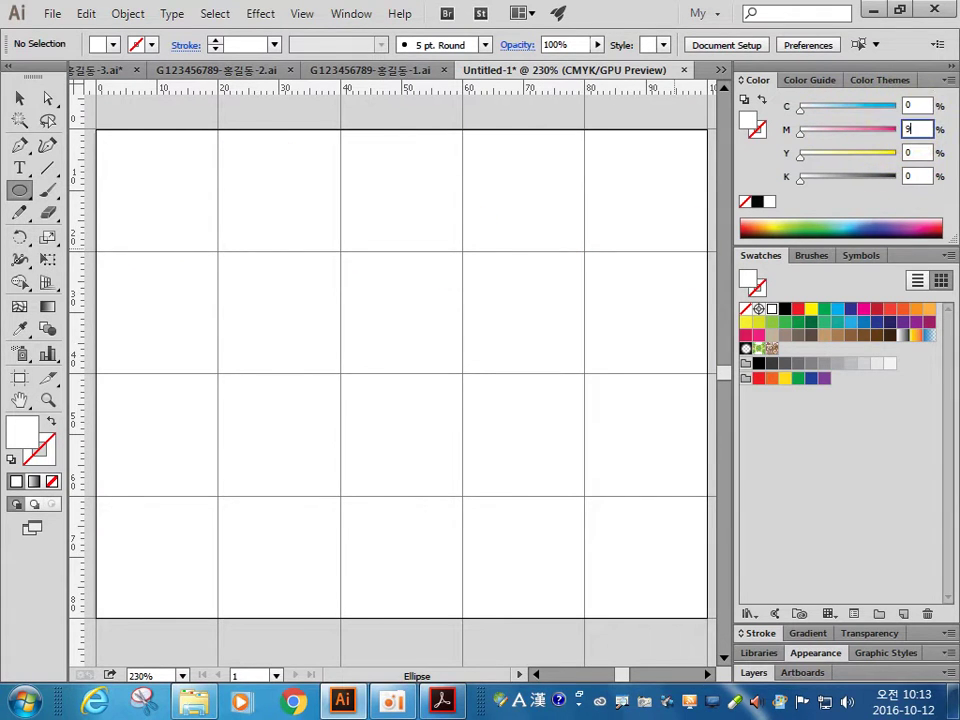
type("90")
key("Tab")
type("50")
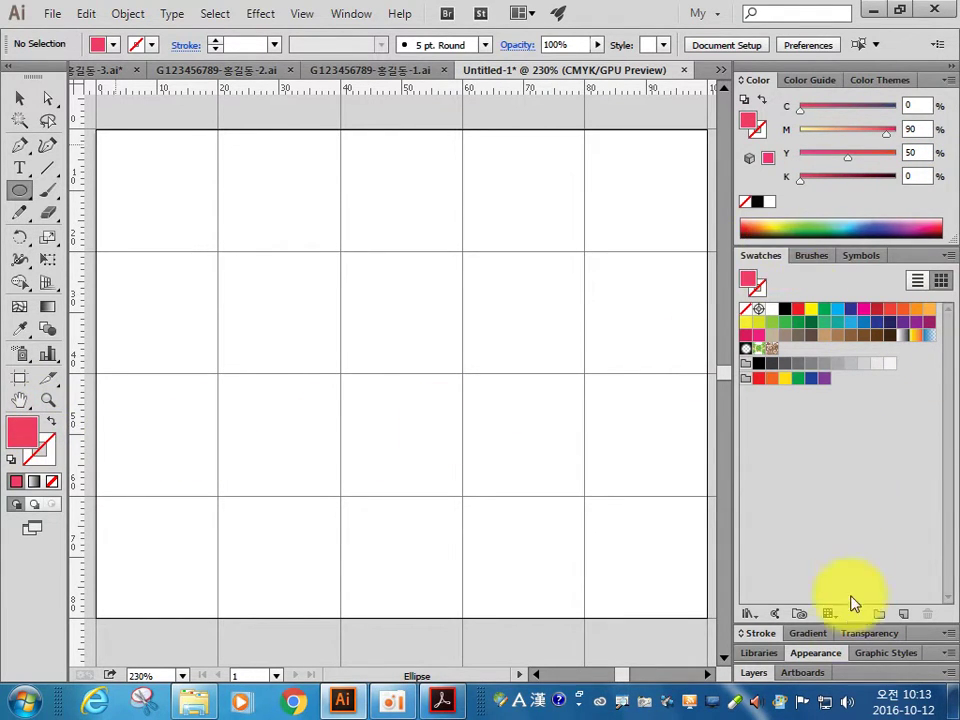
left_click(903, 613)
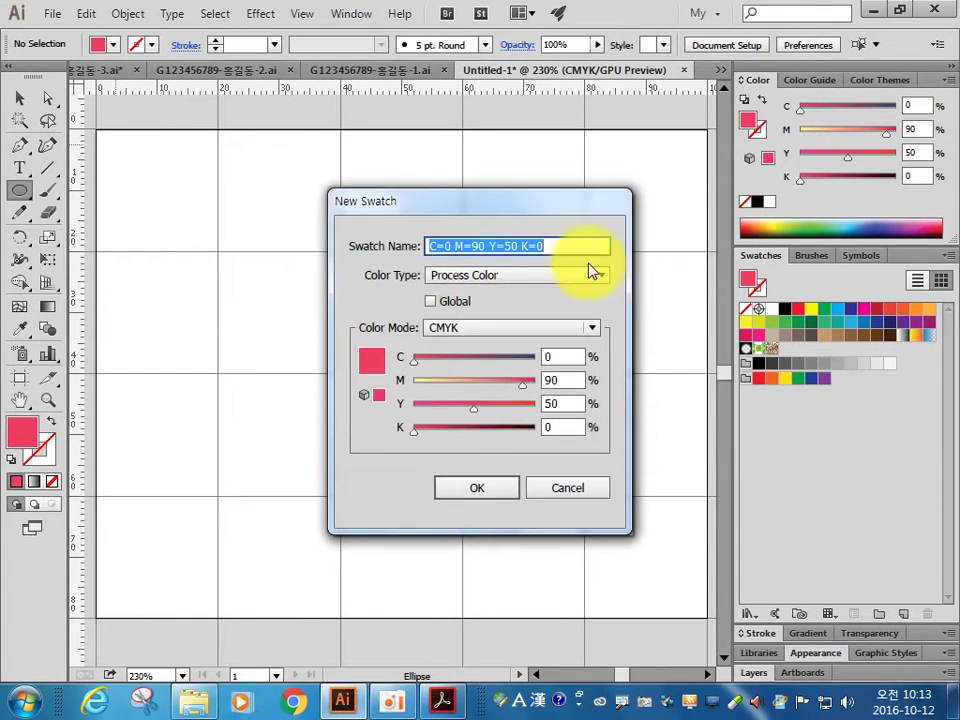
left_click(498, 488)
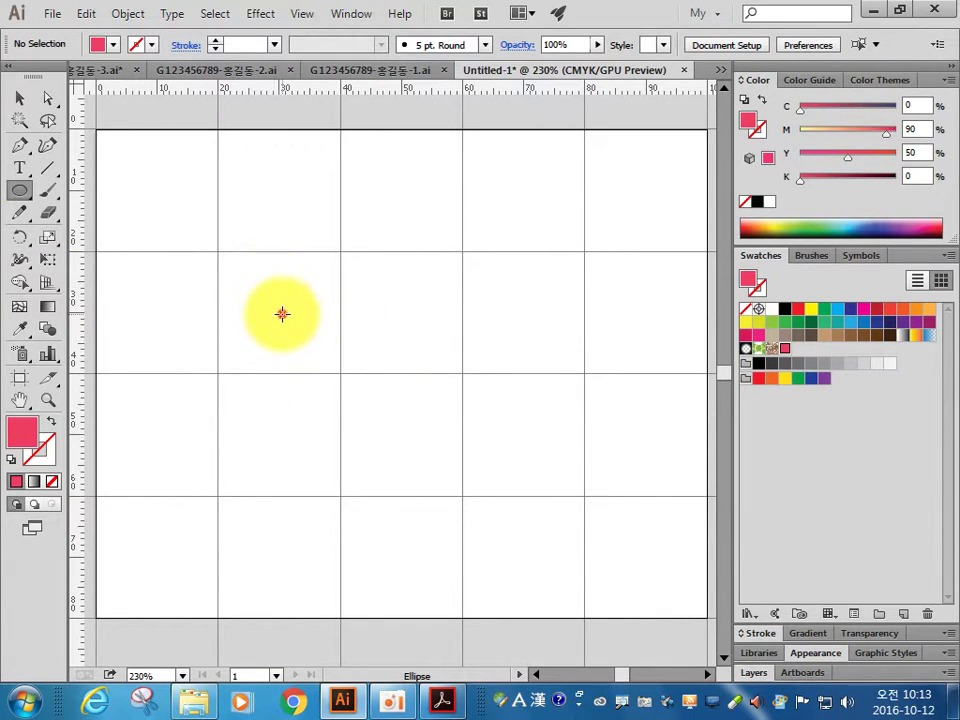
- Draw the large pink head oval, trying and undoing a tilt to keep it level
mouse_move(282, 314)
left_mouse_down()
mouse_move(440, 441)
mouse_move(475, 441)
mouse_move(466, 462)
left_mouse_up()
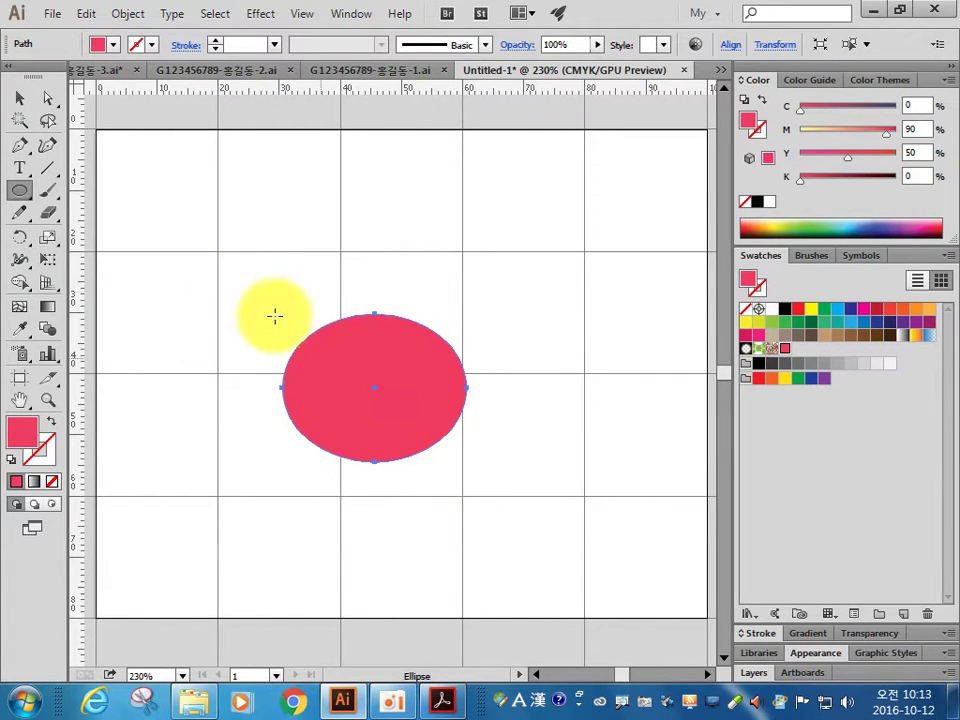
left_click(20, 98)
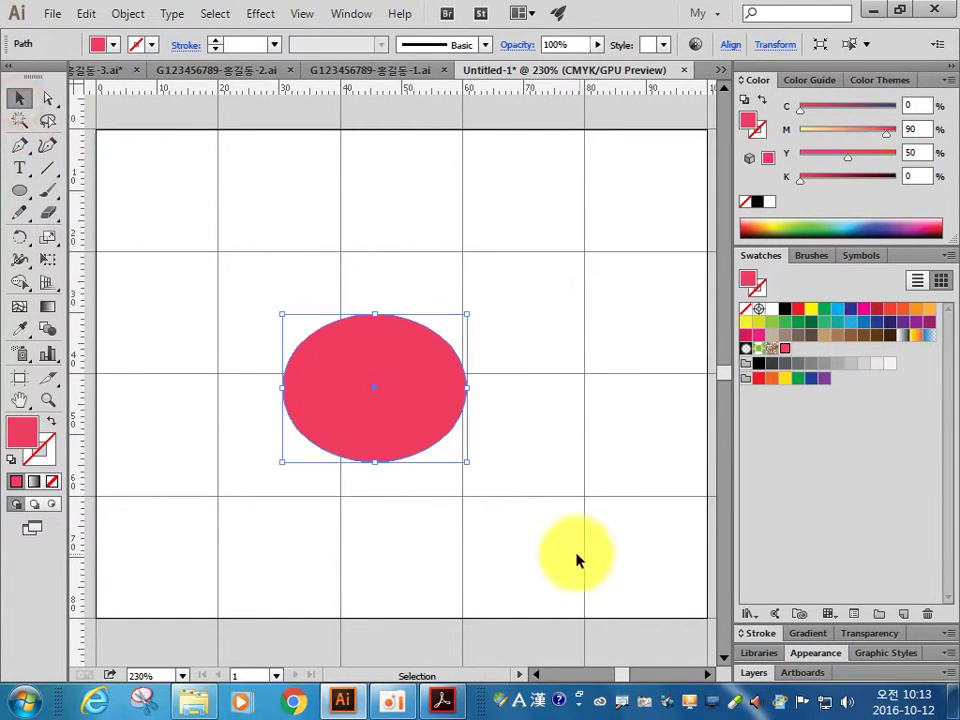
mouse_move(470, 462)
left_mouse_down()
mouse_move(489, 452)
mouse_move(483, 440)
left_mouse_up()
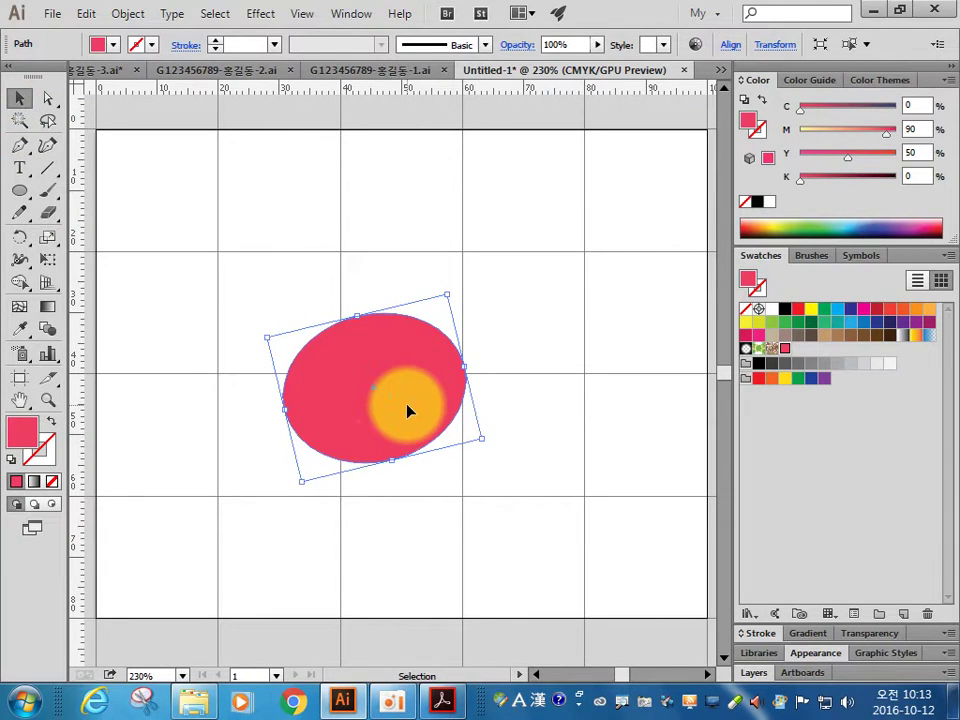
left_click_drag(407, 407, 424, 387)
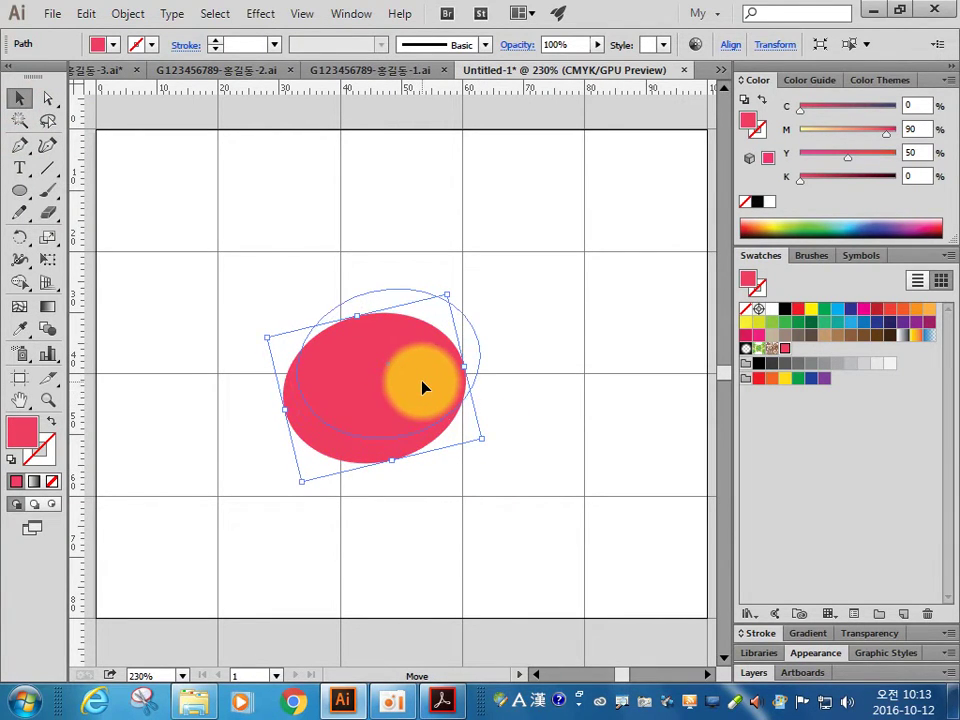
left_click_drag(422, 387, 422, 387)
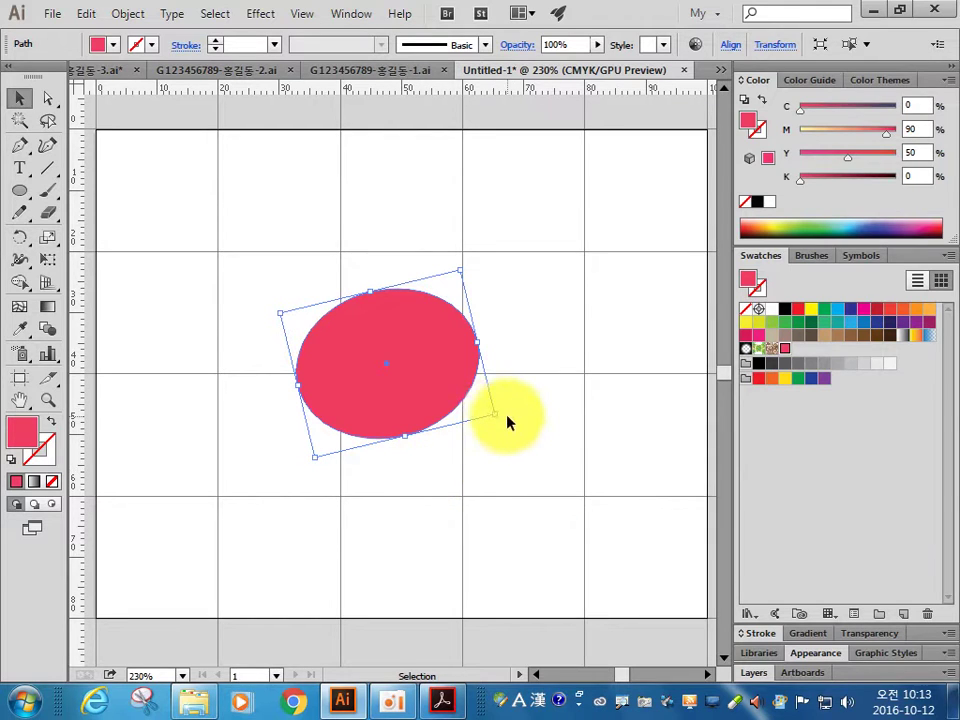
left_click_drag(502, 418, 502, 461)
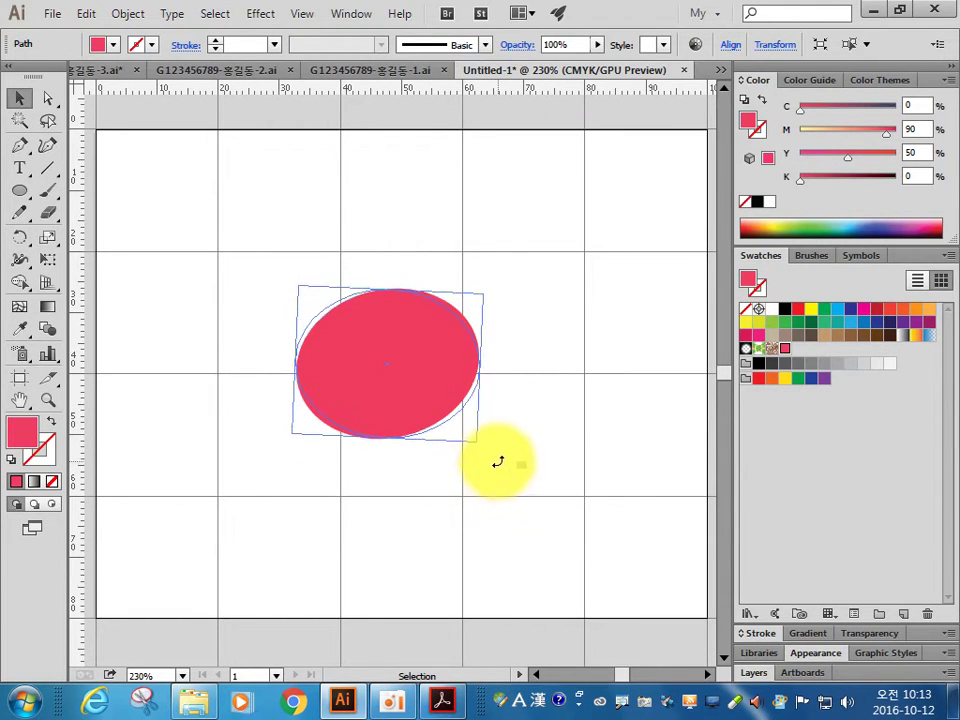
key("ctrl+z")
key("a")
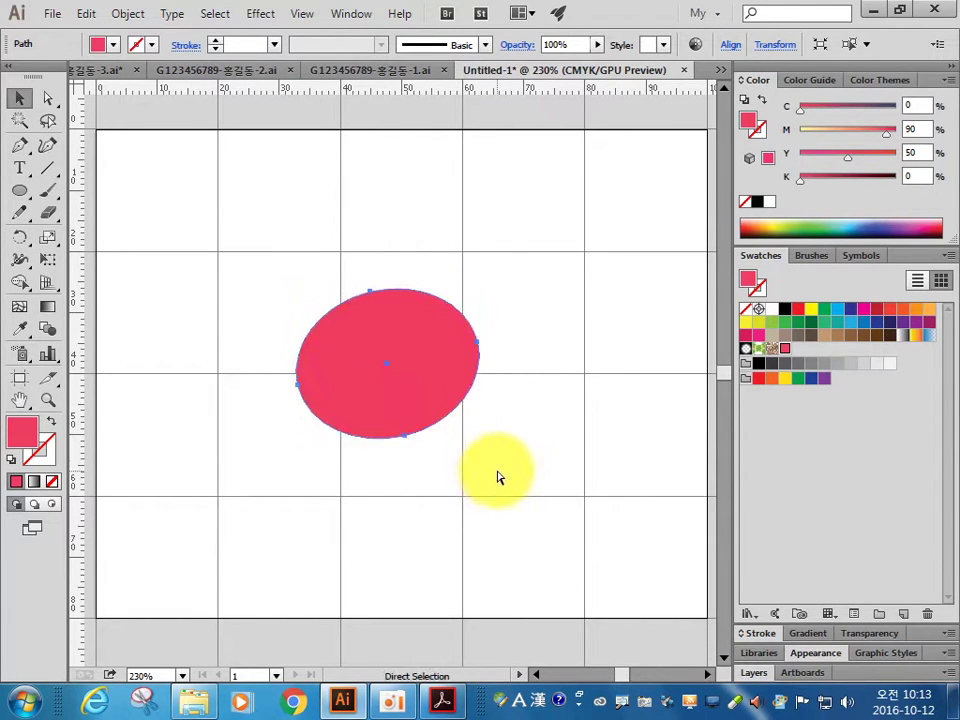
key("ctrl+z")
key("ctrl+z")
- Move the head oval up and right, then draw a small pink ear circle on its left
key("v")
left_click_drag(388, 394, 414, 353)
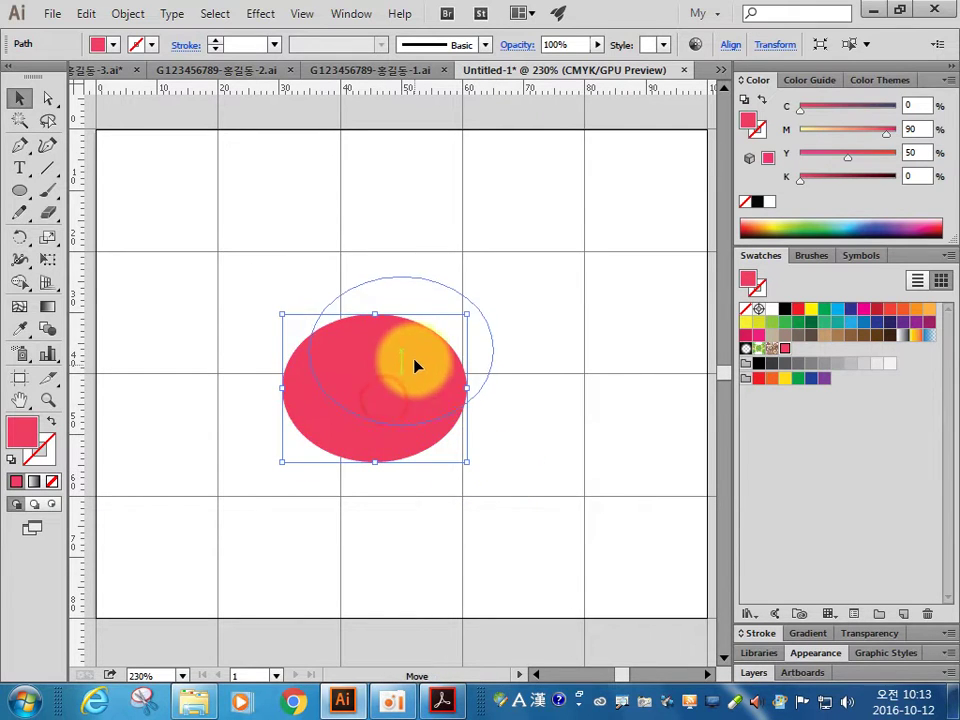
left_click(19, 189)
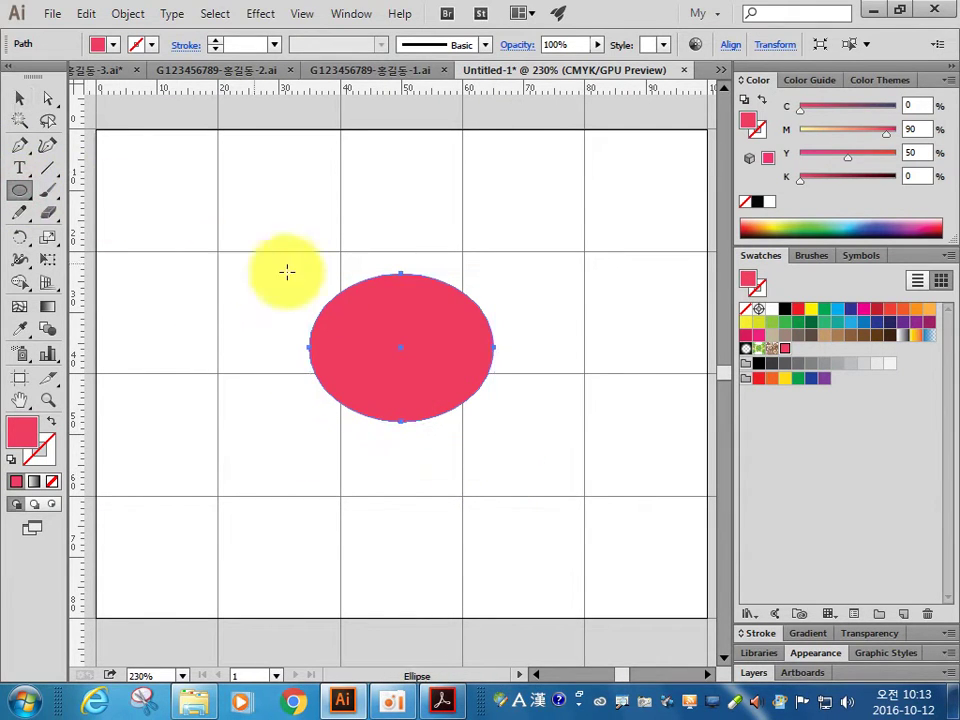
left_click_drag(271, 310, 338, 384)
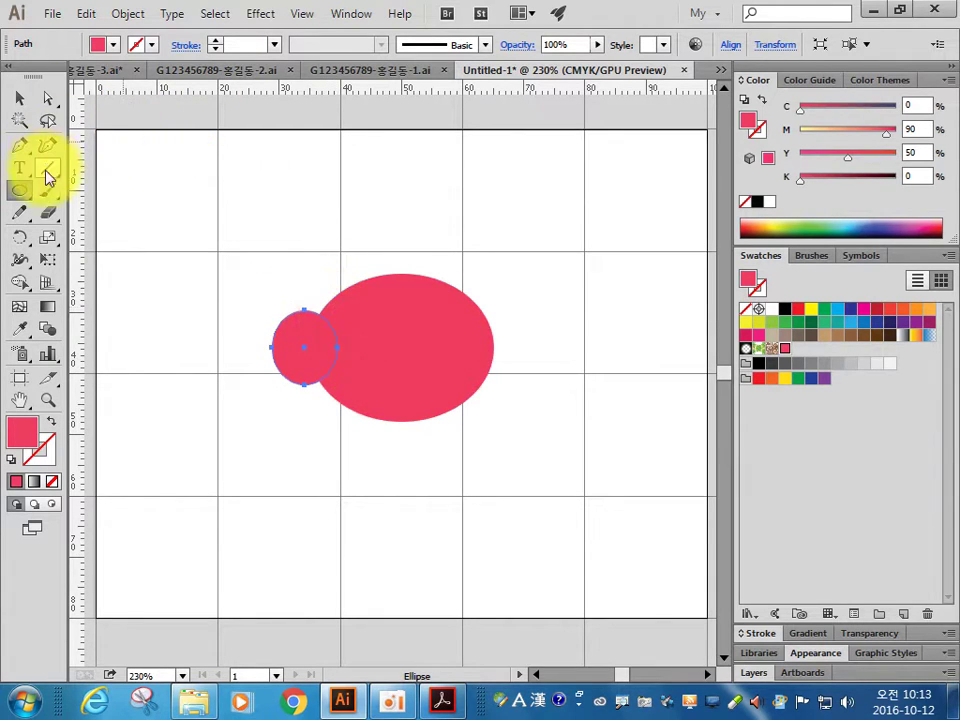
- Draw a smaller inner-ear circle inside the left ear, checking the reference colours
left_click_drag(287, 330, 330, 374)
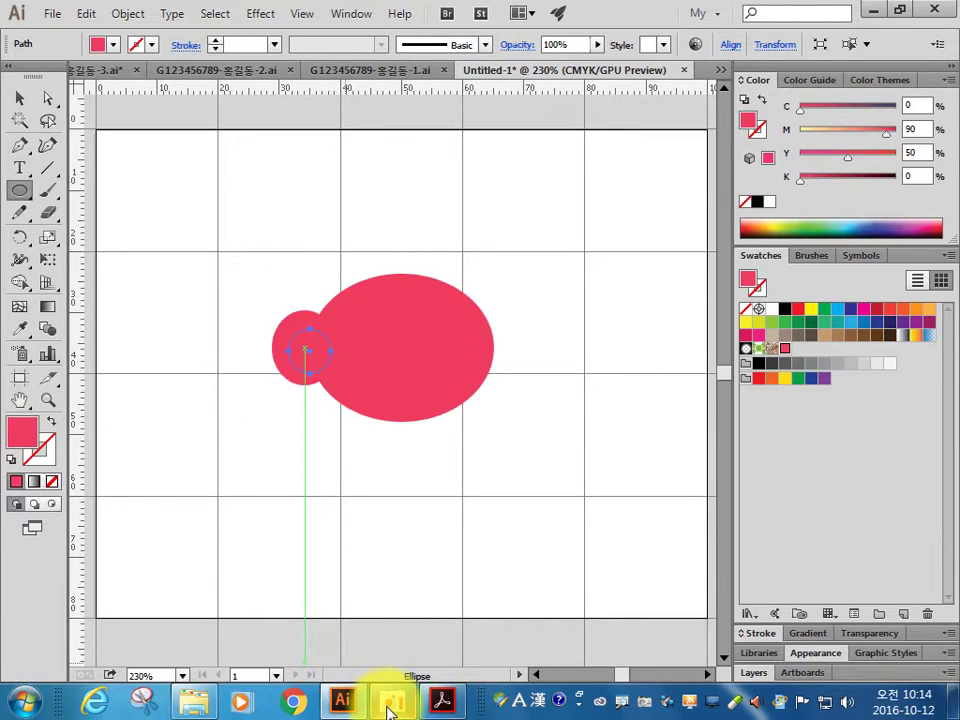
left_click(441, 700)
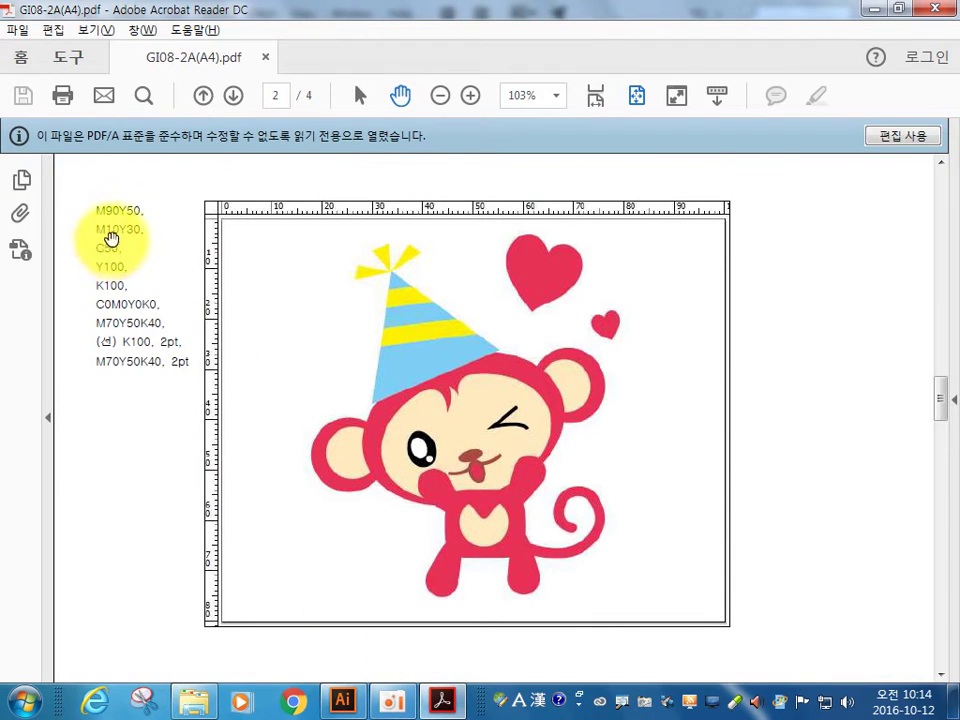
key("alt+Tab")
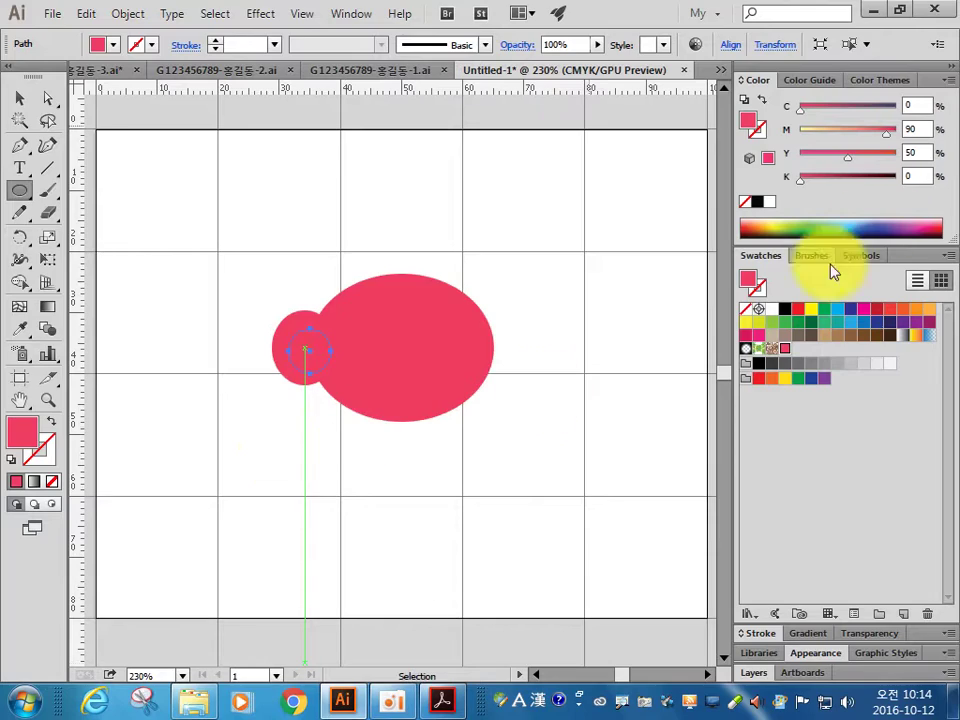
- Colour the inner ear cream M10 Y30 and save it as a new swatch
left_click(915, 129)
type("10")
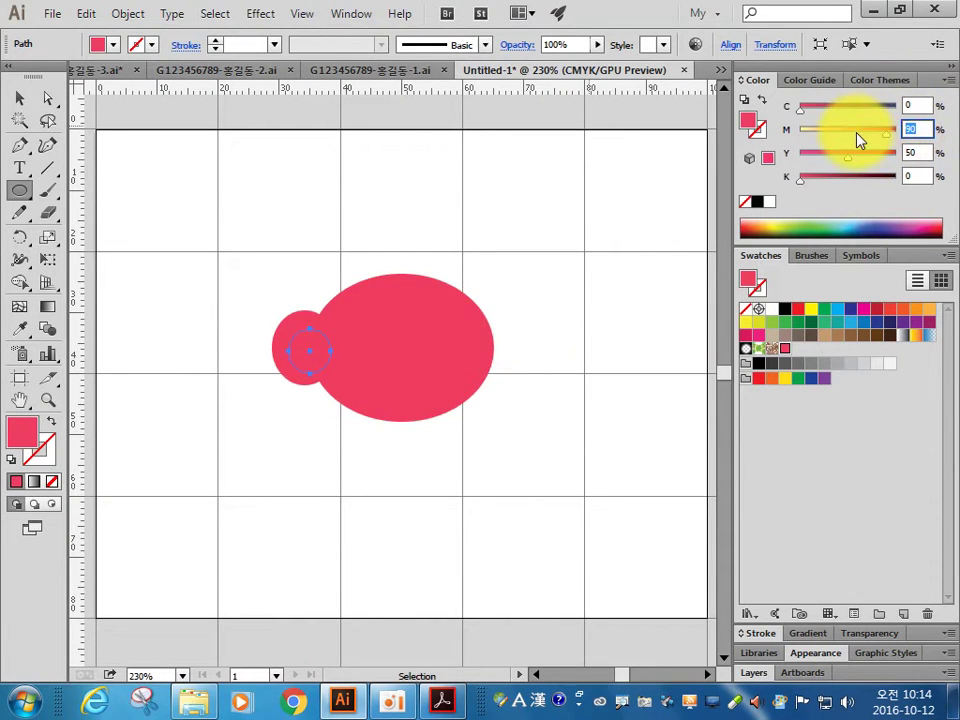
key("Tab")
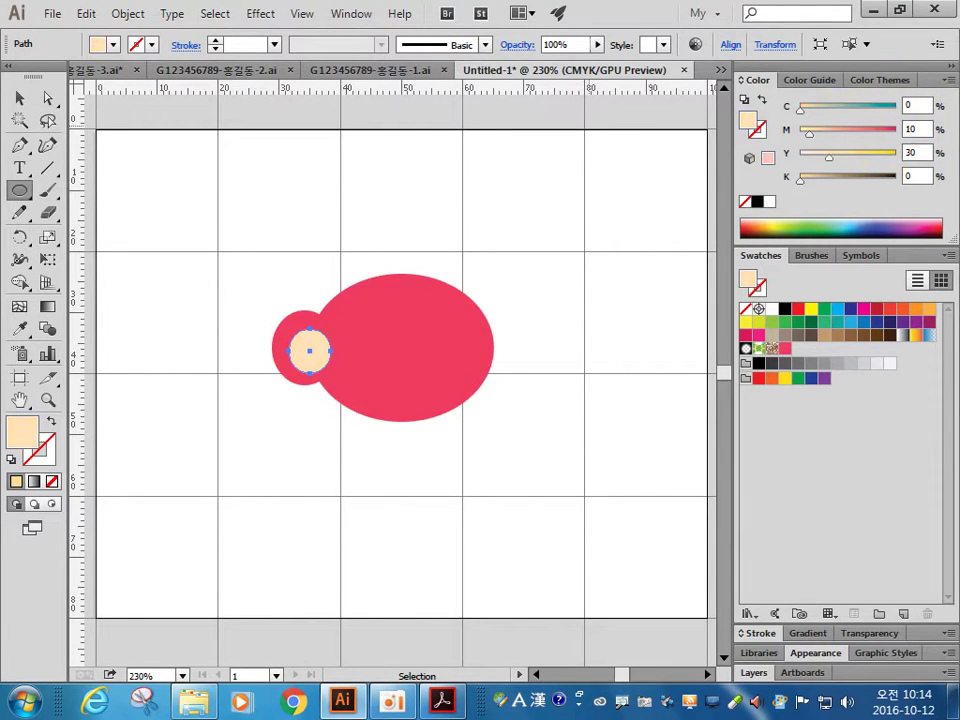
left_click(903, 614)
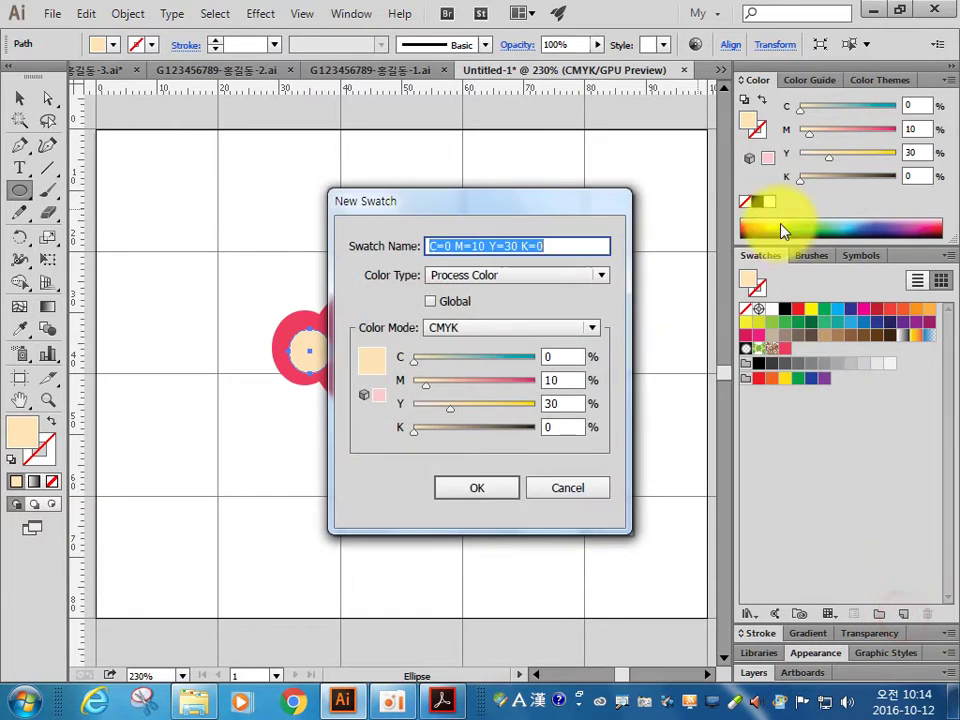
left_click(507, 486)
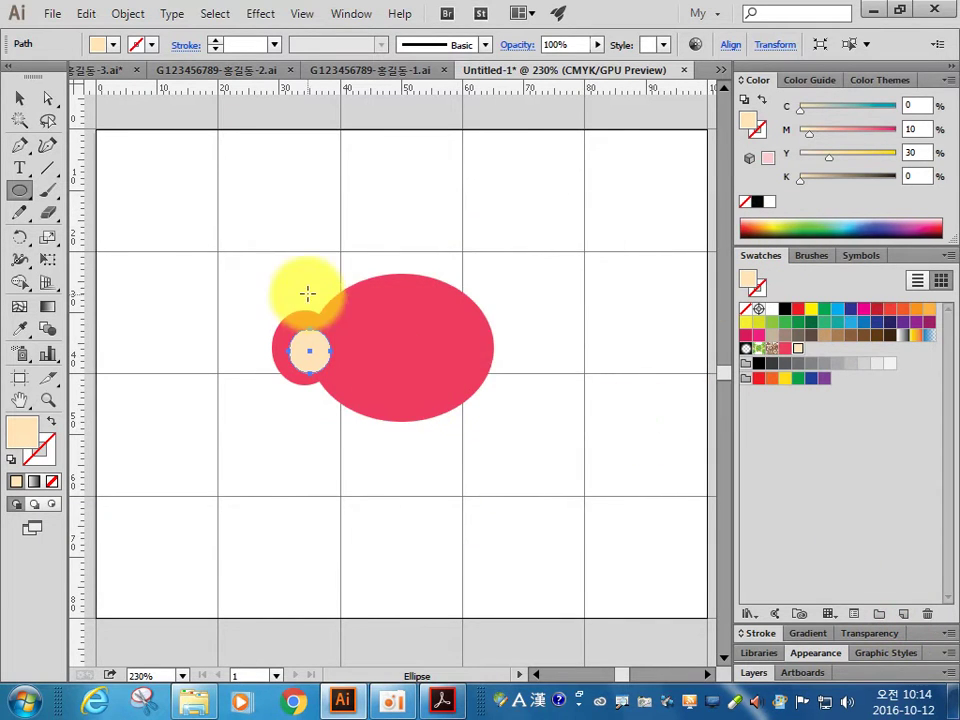
left_click(19, 97)
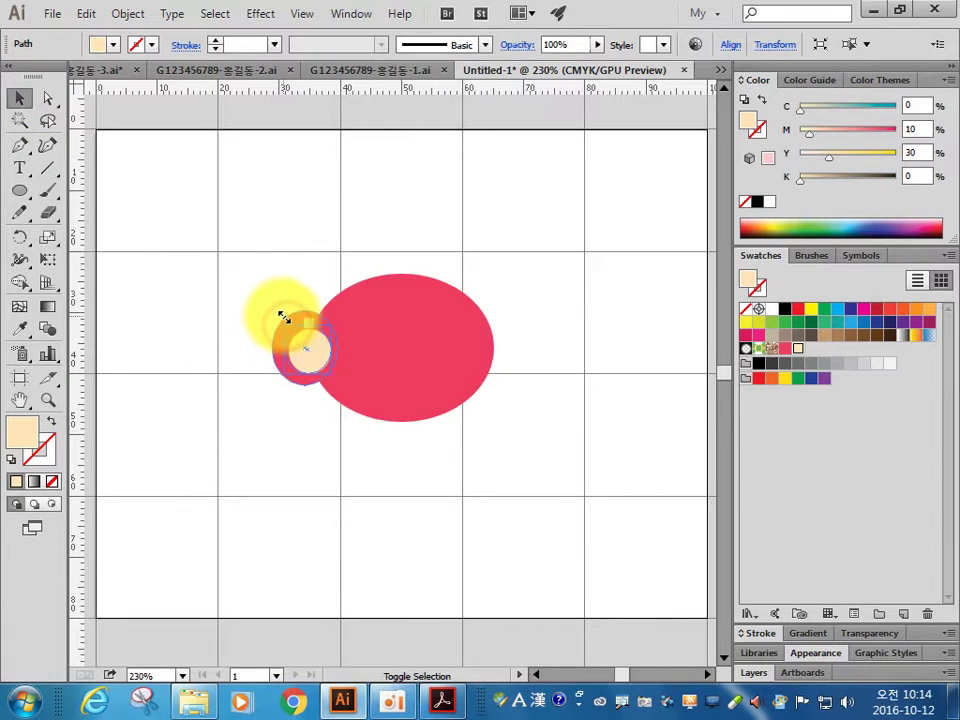
- Reflect a copy of the pink ear and its cream centre to the head's right side
left_click(326, 448)
scroll(531, 403, "up", 2)
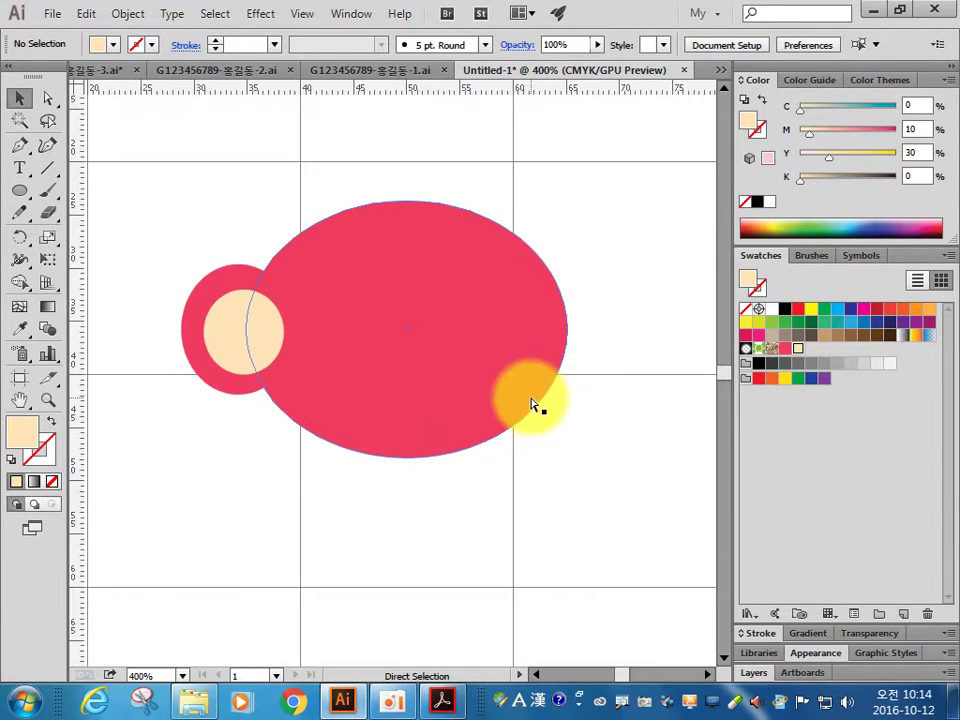
scroll(531, 403, "up", 1)
scroll(531, 403, "down", 1)
left_click(531, 403)
key("ctrl+shift+a")
left_click_drag(239, 418, 165, 270)
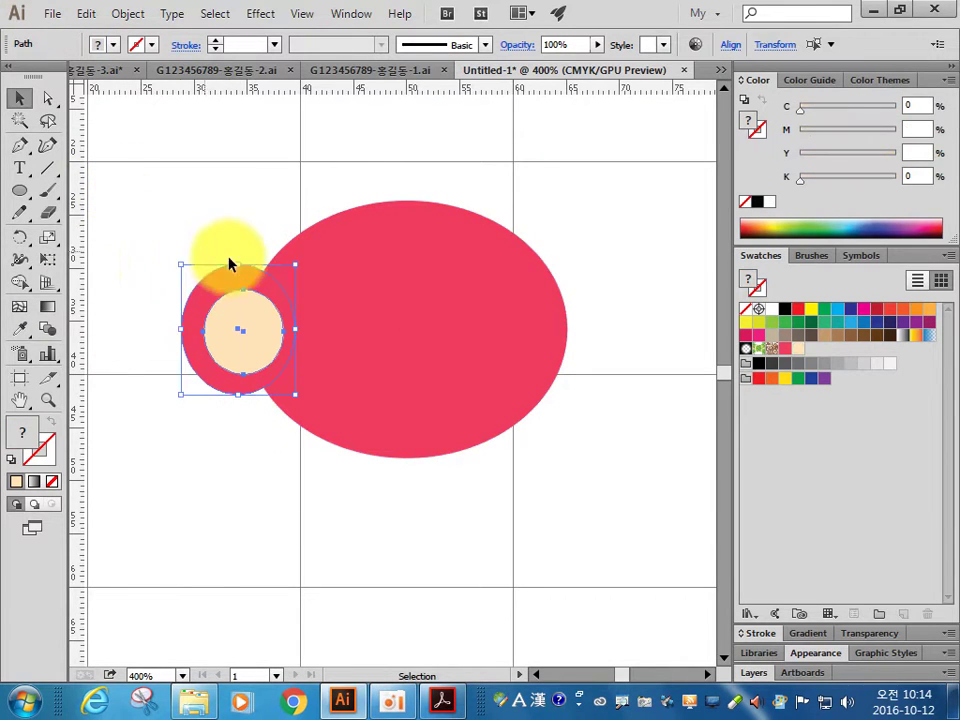
left_click_drag(18, 240, 105, 260)
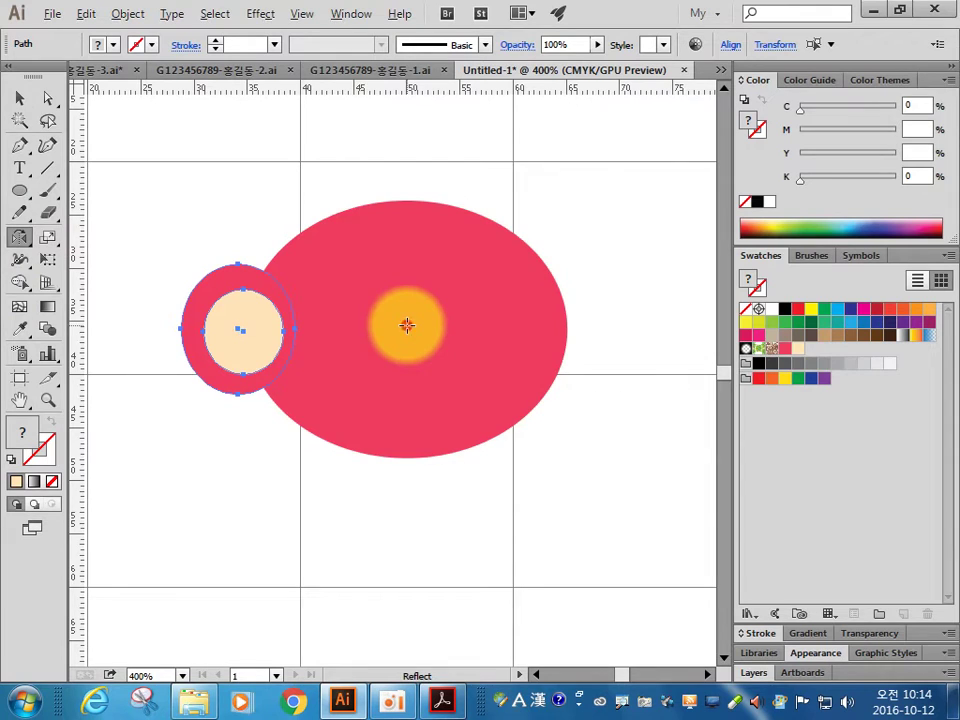
left_click(406, 325, "alt")
left_click(545, 425)
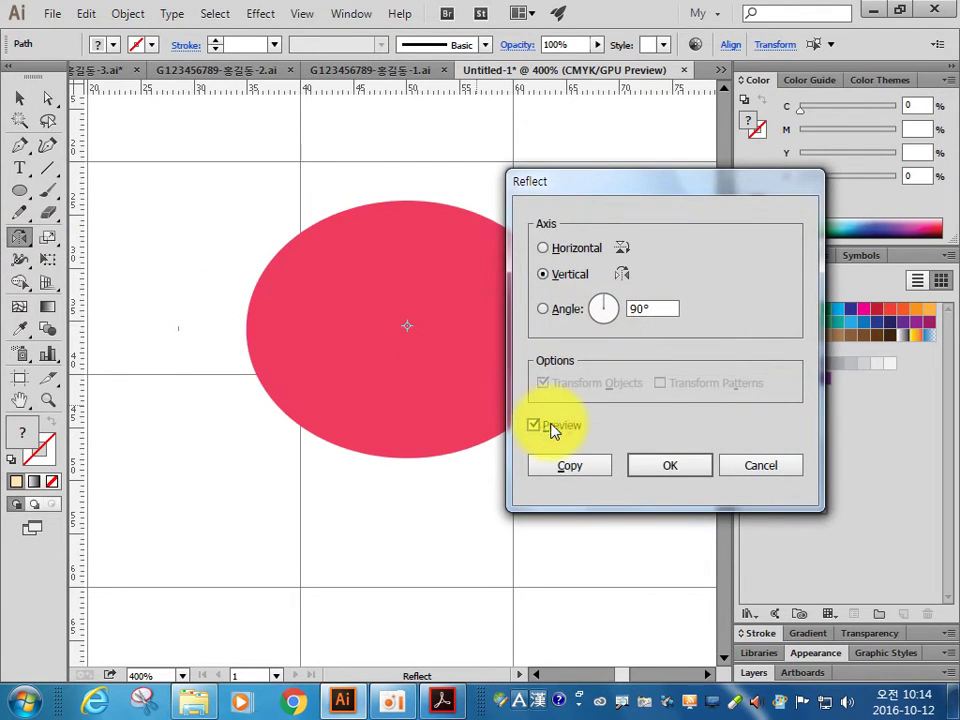
left_click_drag(660, 200, 849, 242)
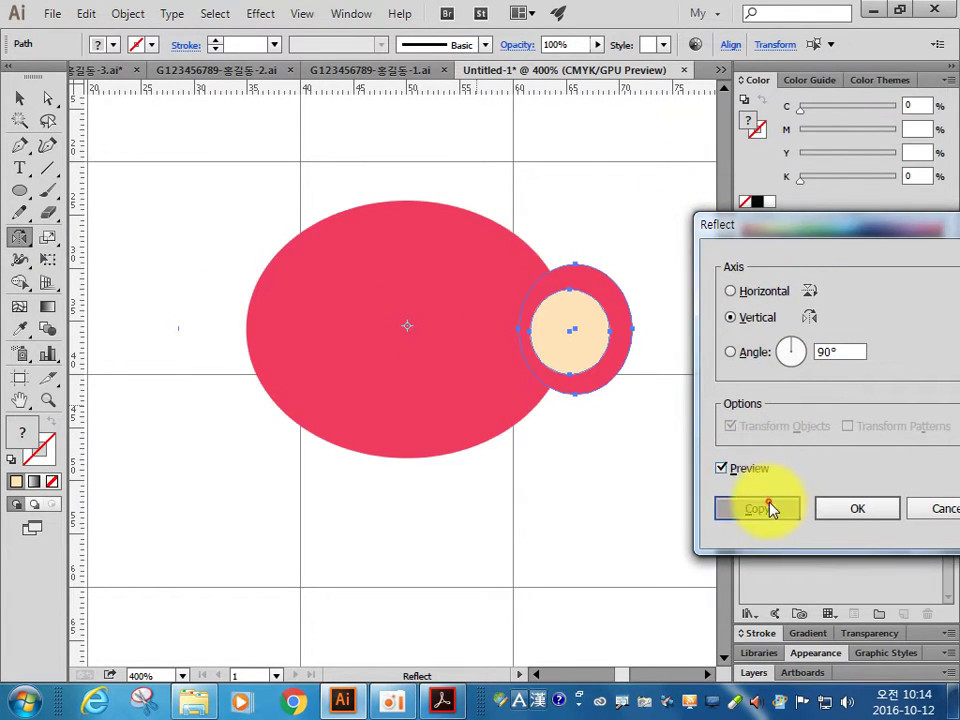
left_click(769, 508)
- Arrange the head oval to the front so it overlaps both ear circles
left_click(19, 98)
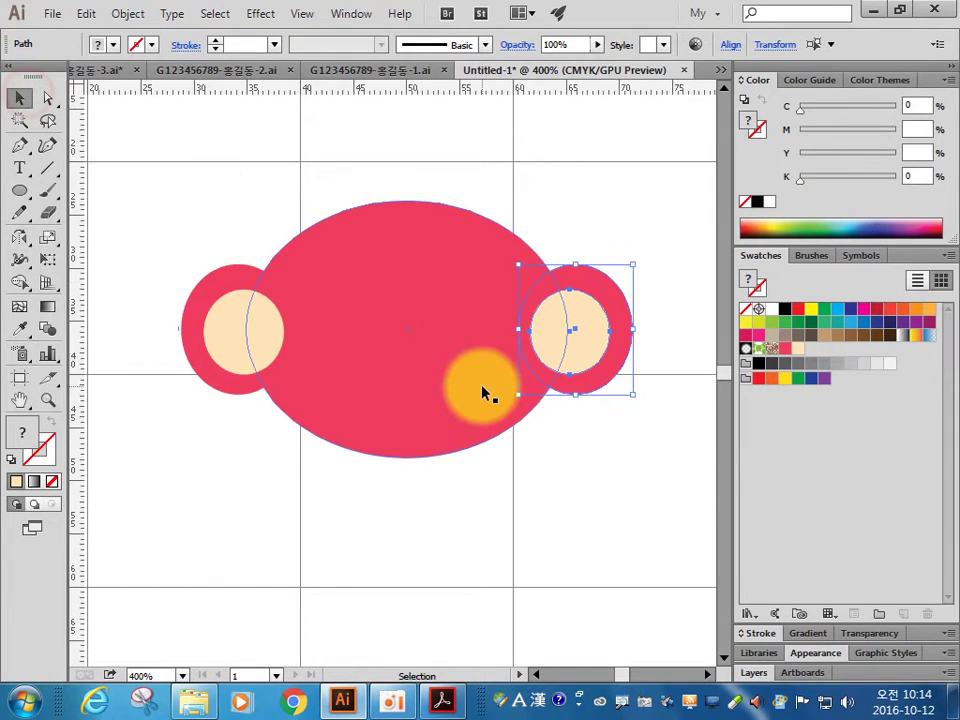
left_click(456, 376)
right_click(456, 376)
mouse_move(510, 640)
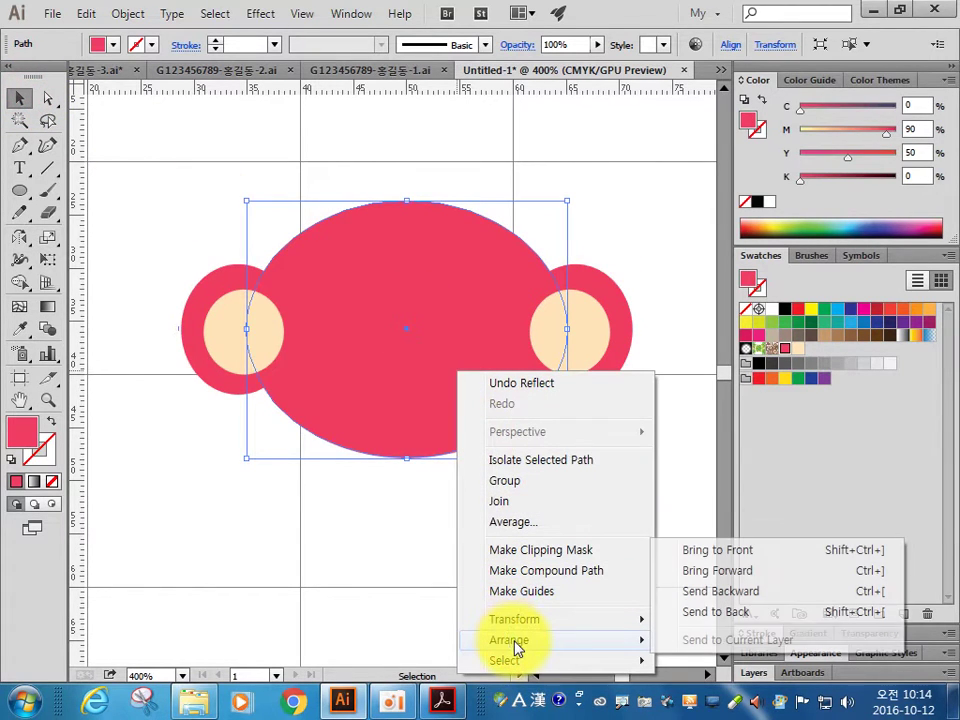
left_click(729, 549)
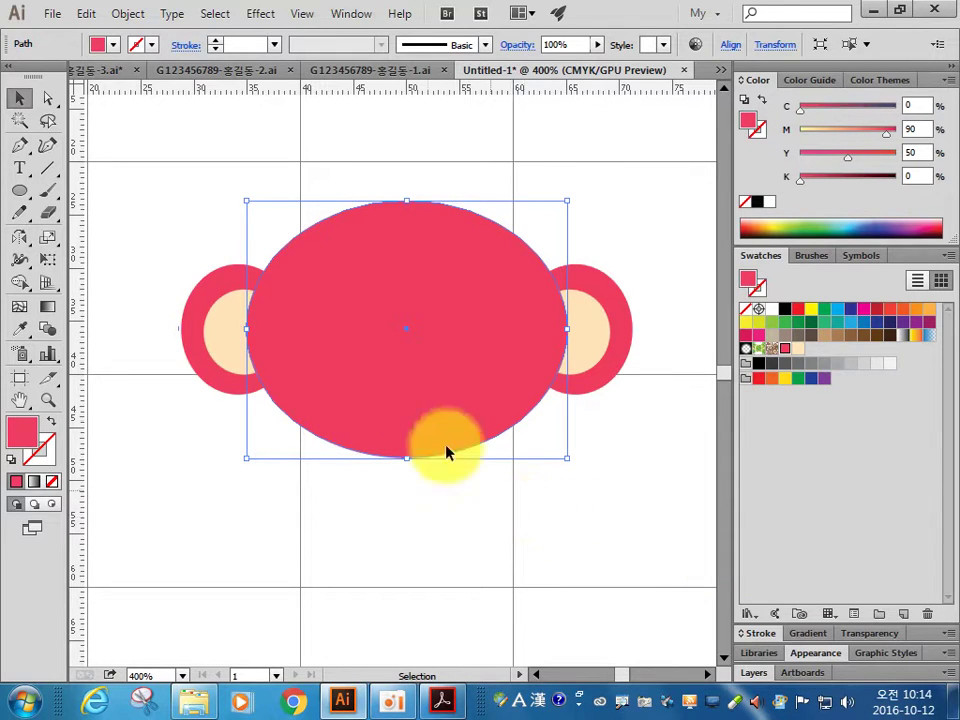
- Sample the ear's cream colour and draw a large oval for the face
left_click(19, 190)
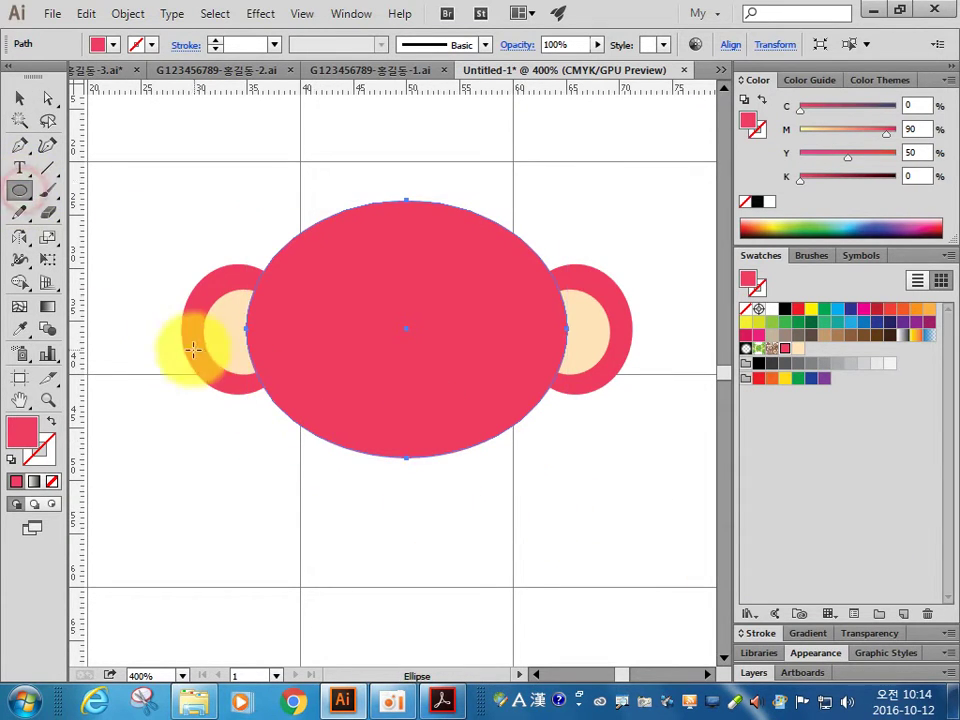
left_click(20, 97)
left_click(225, 330)
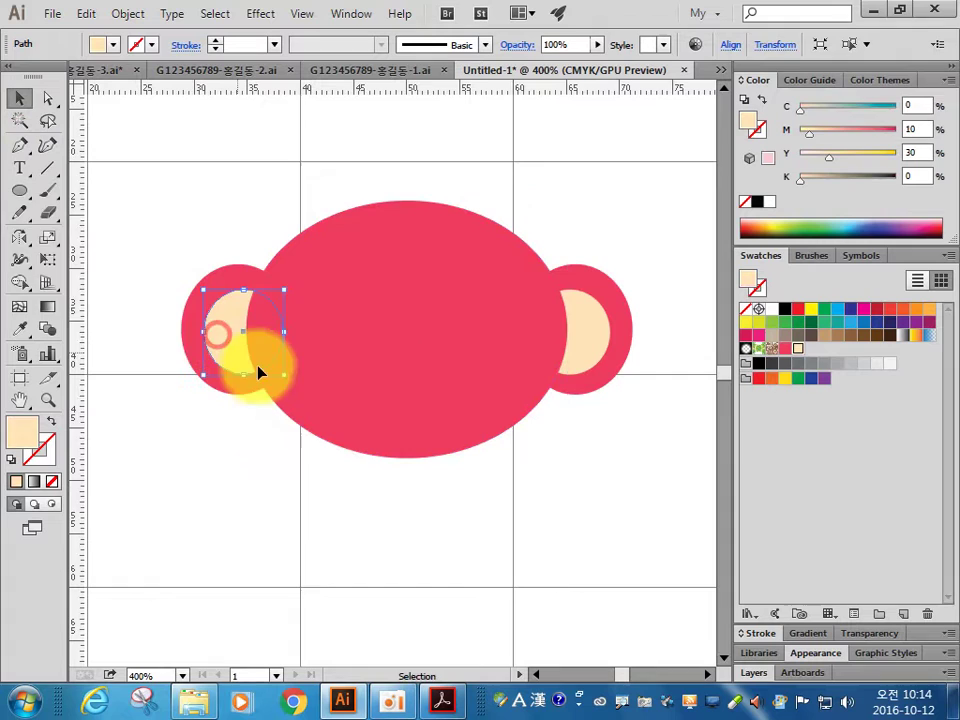
left_click(19, 190)
mouse_move(309, 268)
left_mouse_down()
mouse_move(523, 445)
mouse_move(556, 499)
left_mouse_up()
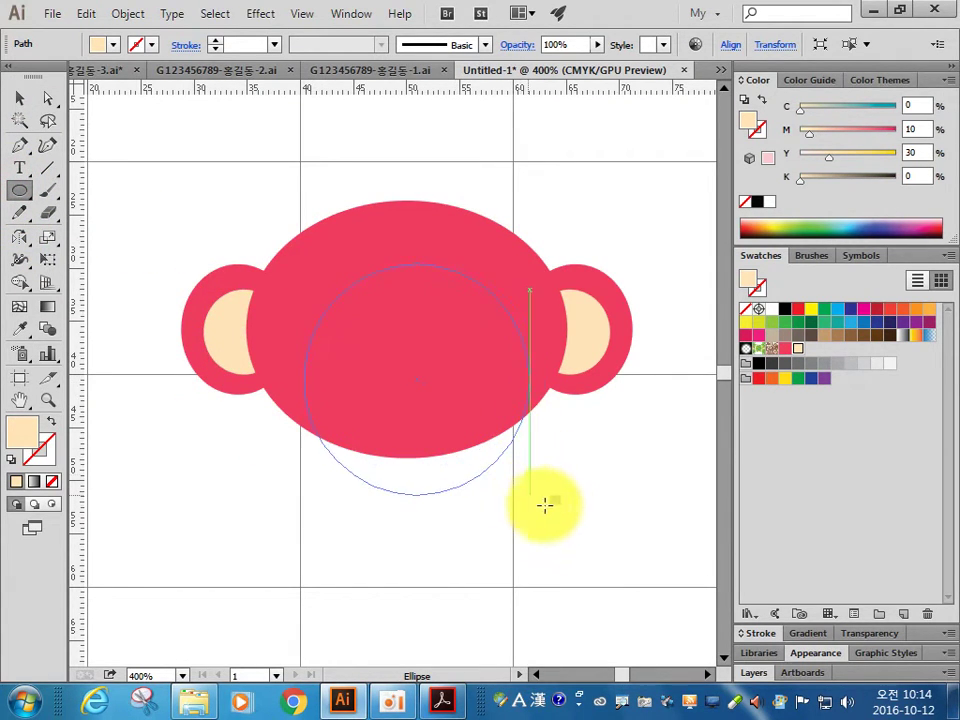
- Position the cream face oval inside the head, then view the reference monkey in Acrobat
left_click(19, 98)
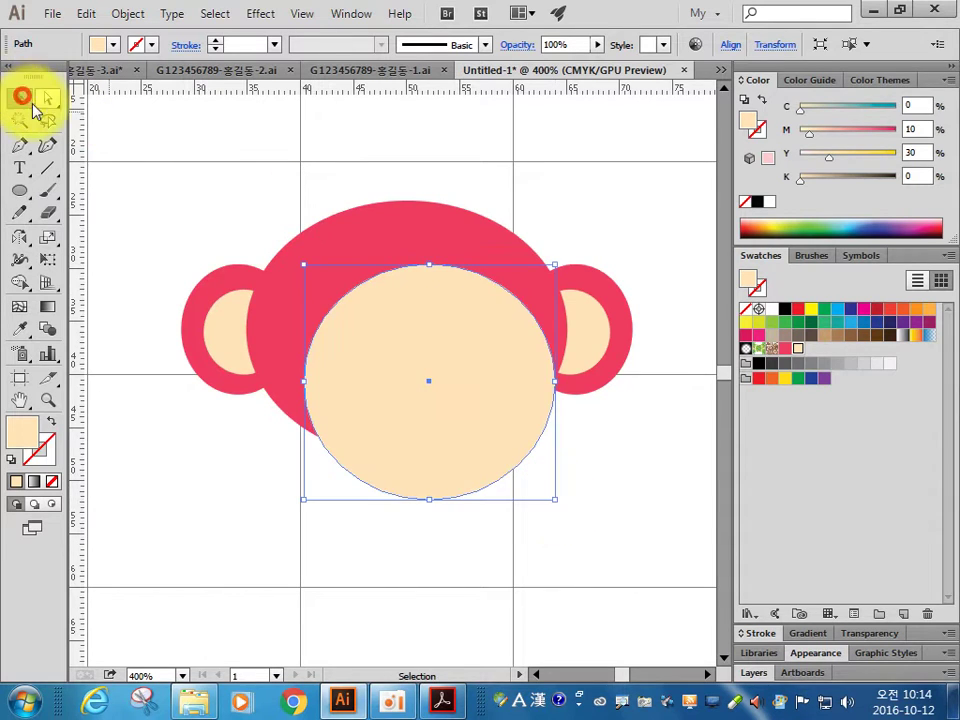
mouse_move(490, 392)
left_mouse_down()
mouse_move(454, 336)
mouse_move(477, 344)
left_mouse_up()
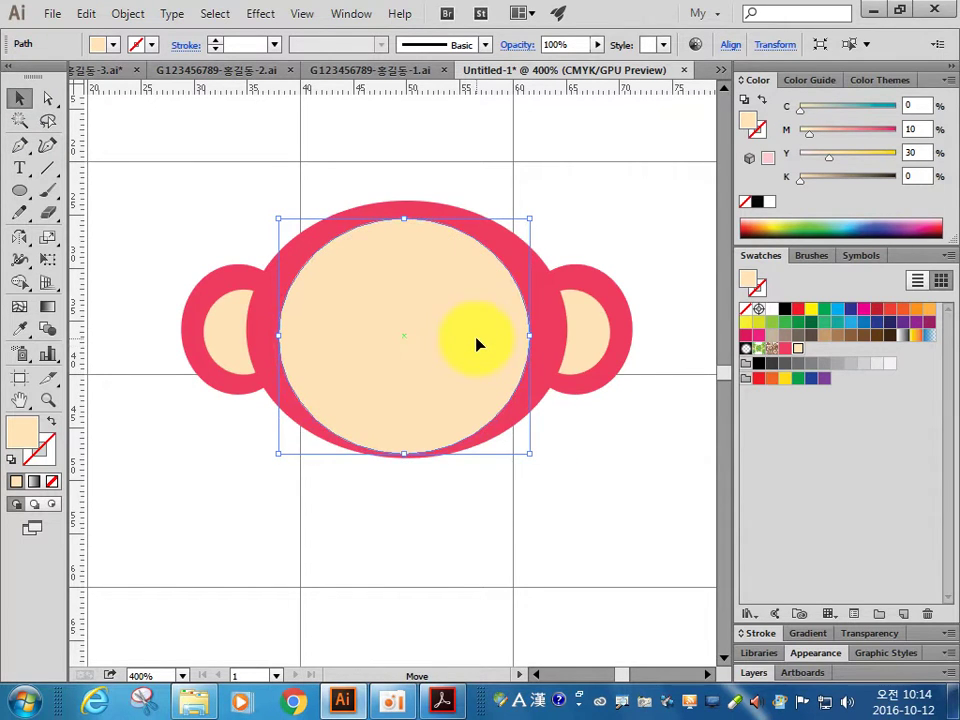
left_click_drag(477, 344, 477, 344)
left_click(474, 491)
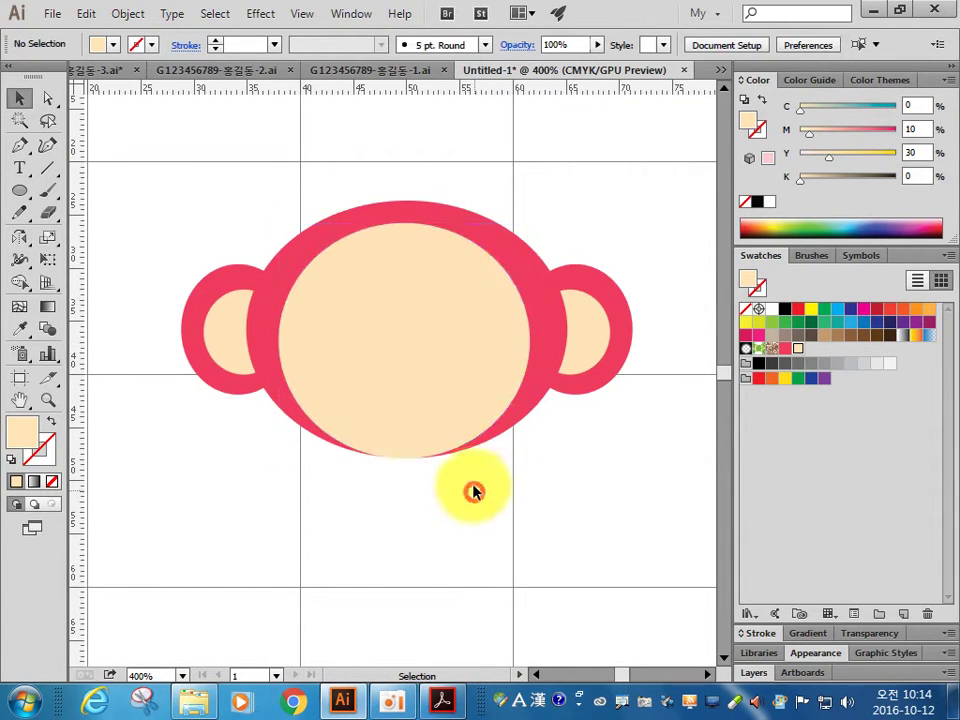
left_click(441, 700)
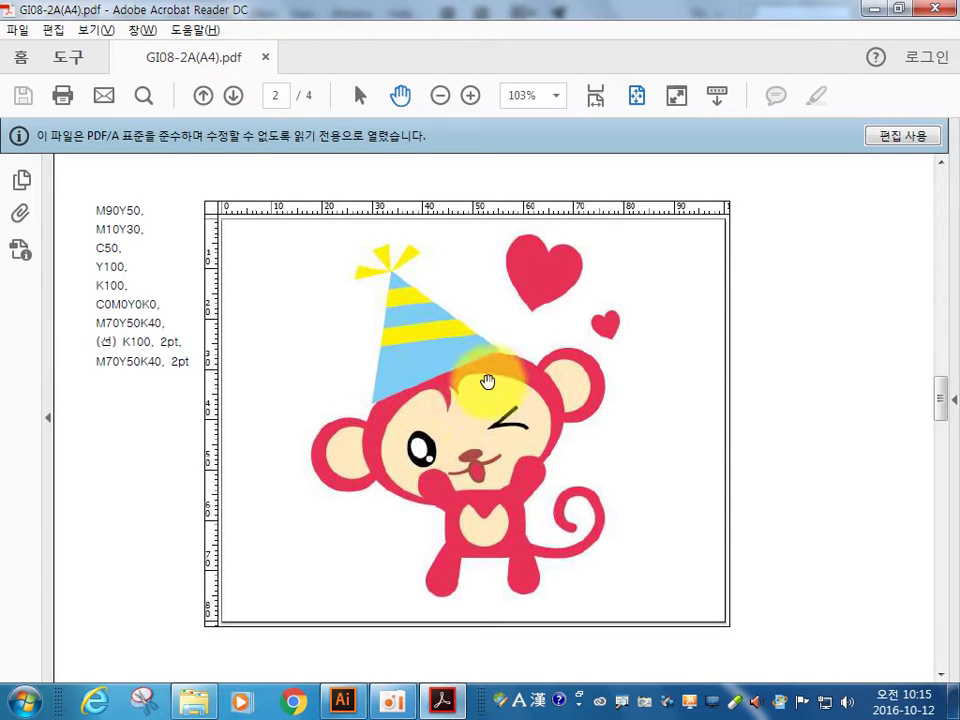
- Stretch the pink head oval slightly taller at the top
left_click(343, 700)
left_click(425, 327)
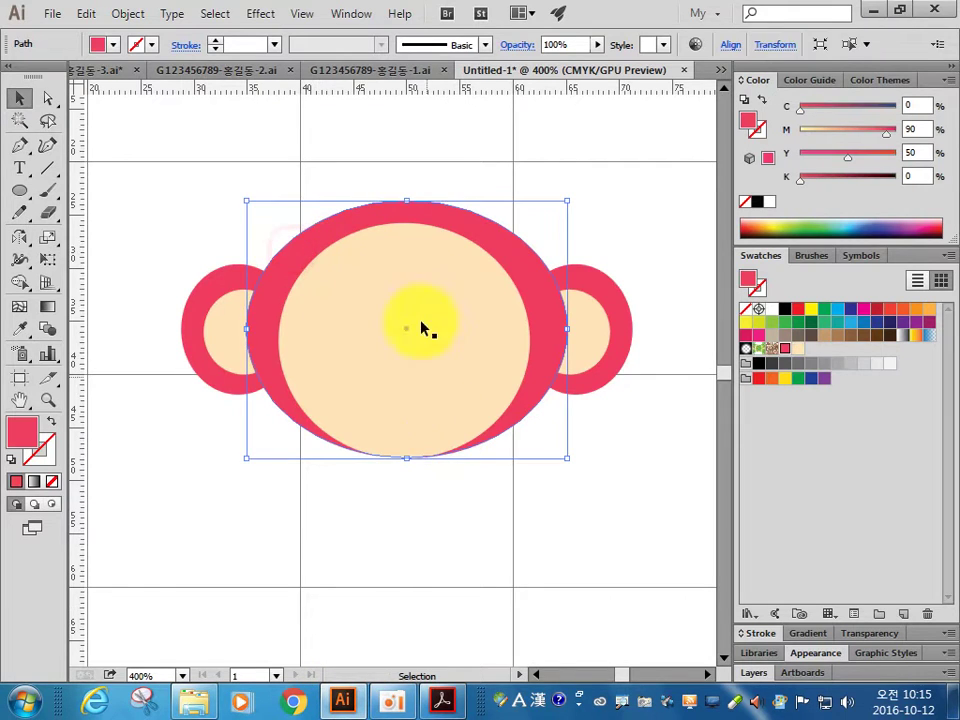
left_click_drag(406, 201, 407, 185)
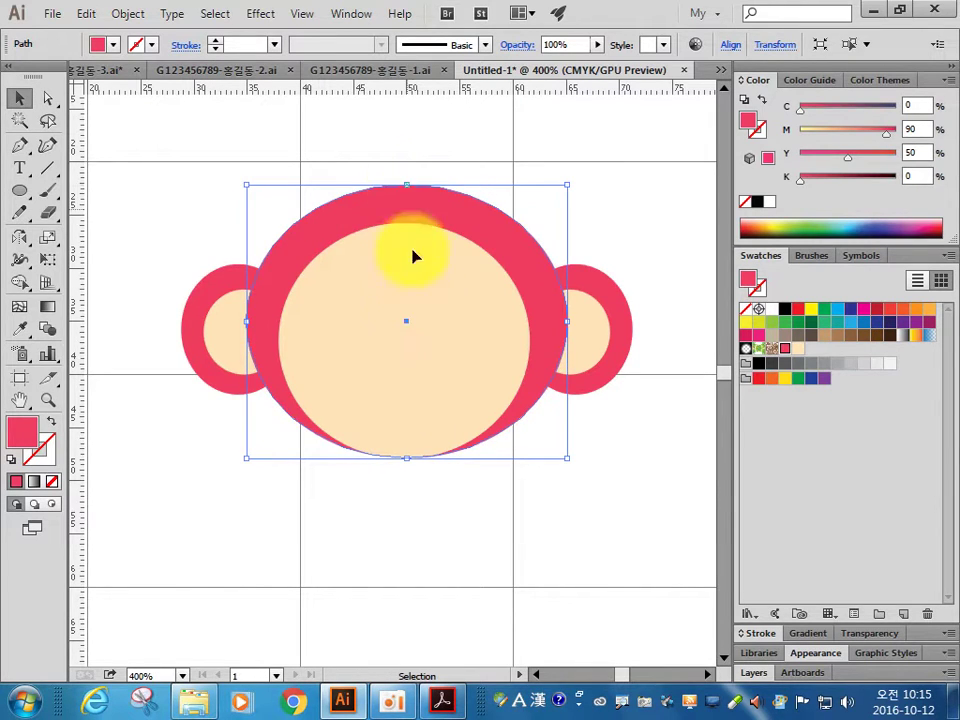
- Draw a pointed pink hair-tuft shape with the Pen tool at the top of the face
left_click(20, 146)
left_click(347, 236)
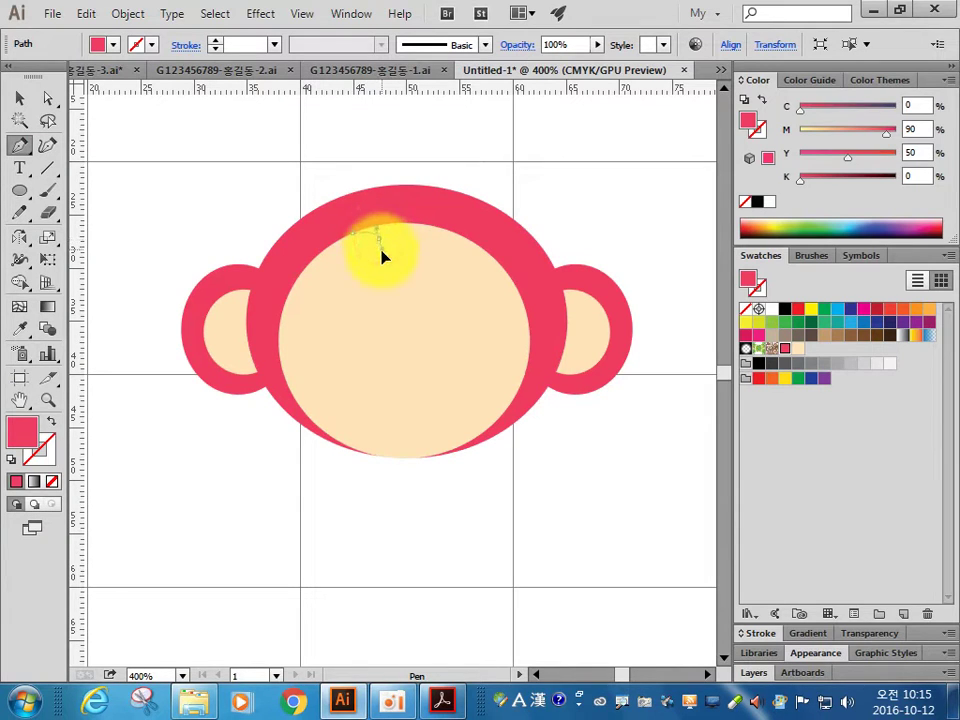
mouse_move(380, 260)
left_mouse_down()
mouse_move(390, 229)
mouse_move(398, 245)
left_mouse_up()
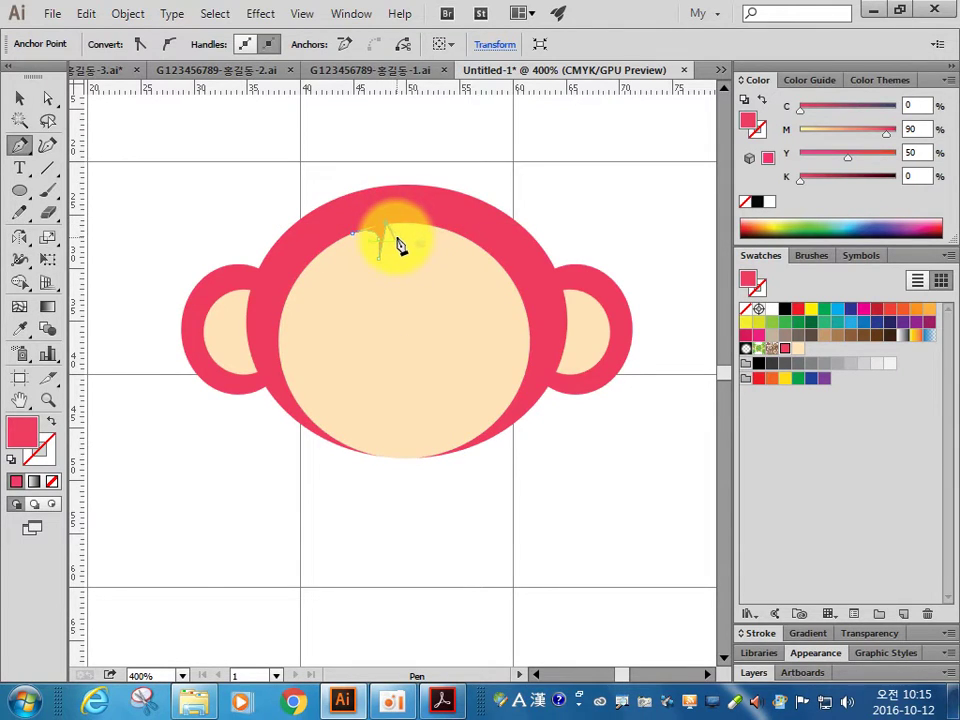
left_click_drag(398, 242, 378, 202)
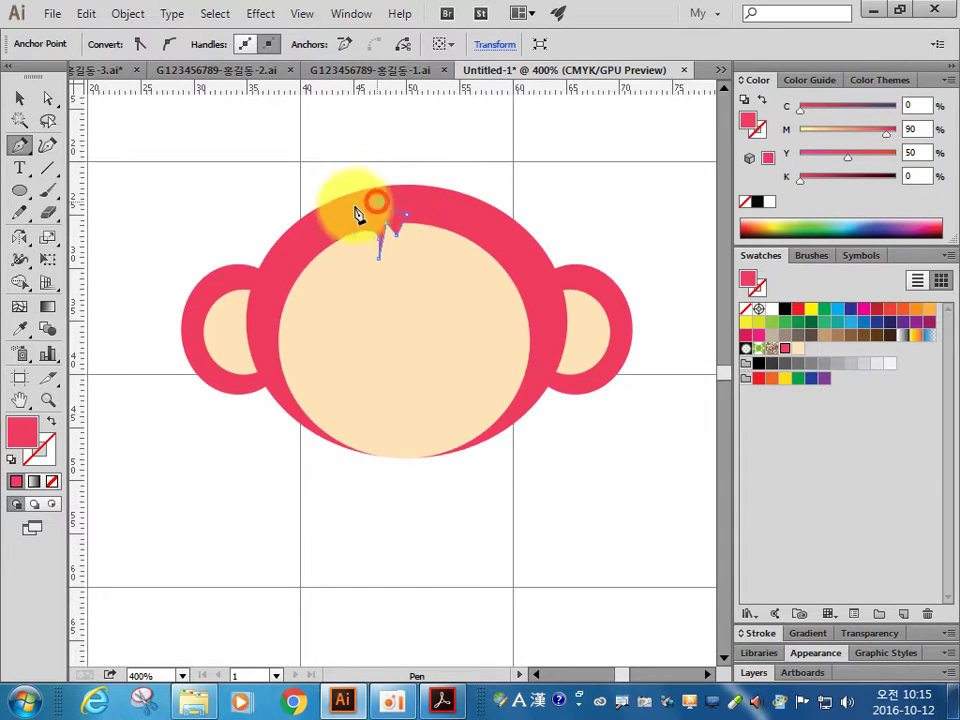
left_click(353, 238)
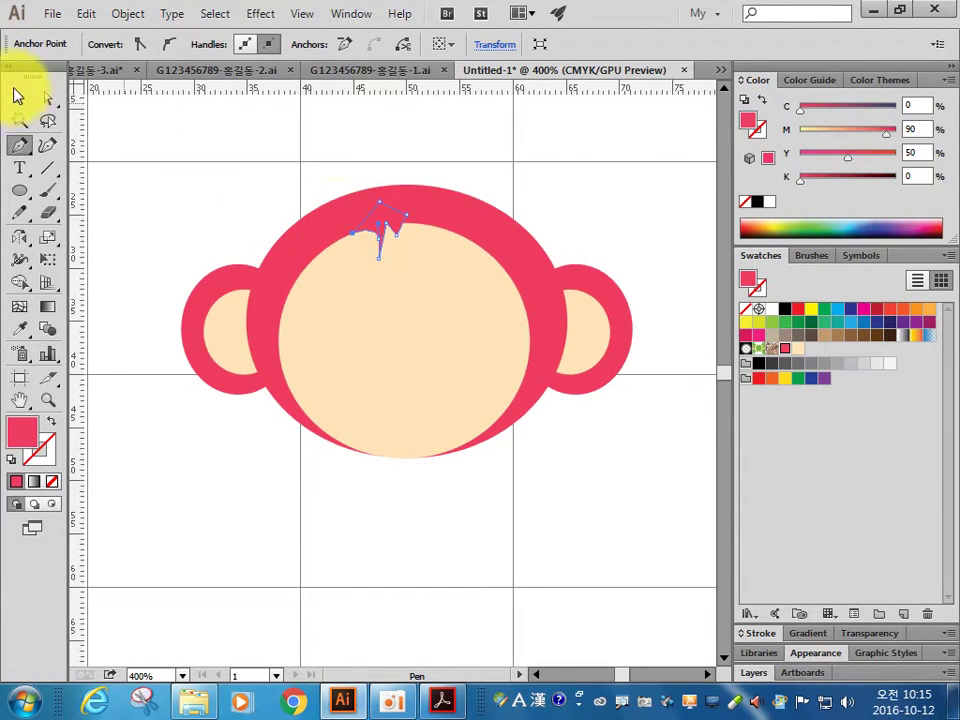
left_click(317, 160, "ctrl")
left_click_drag(508, 200, 540, 190)
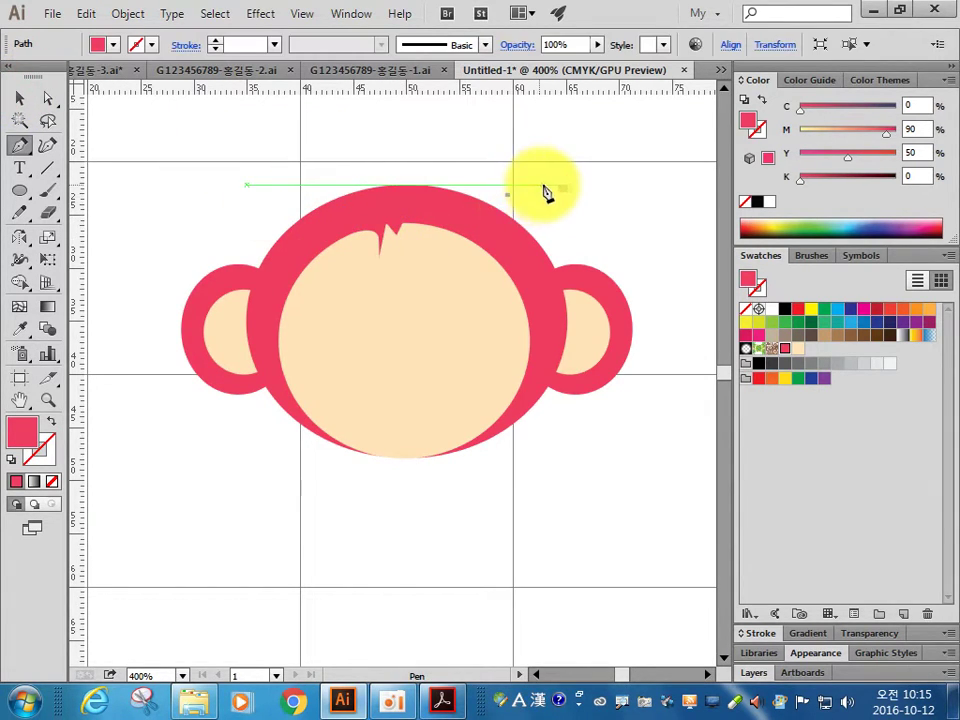
left_click(546, 190, "ctrl")
left_click(18, 98)
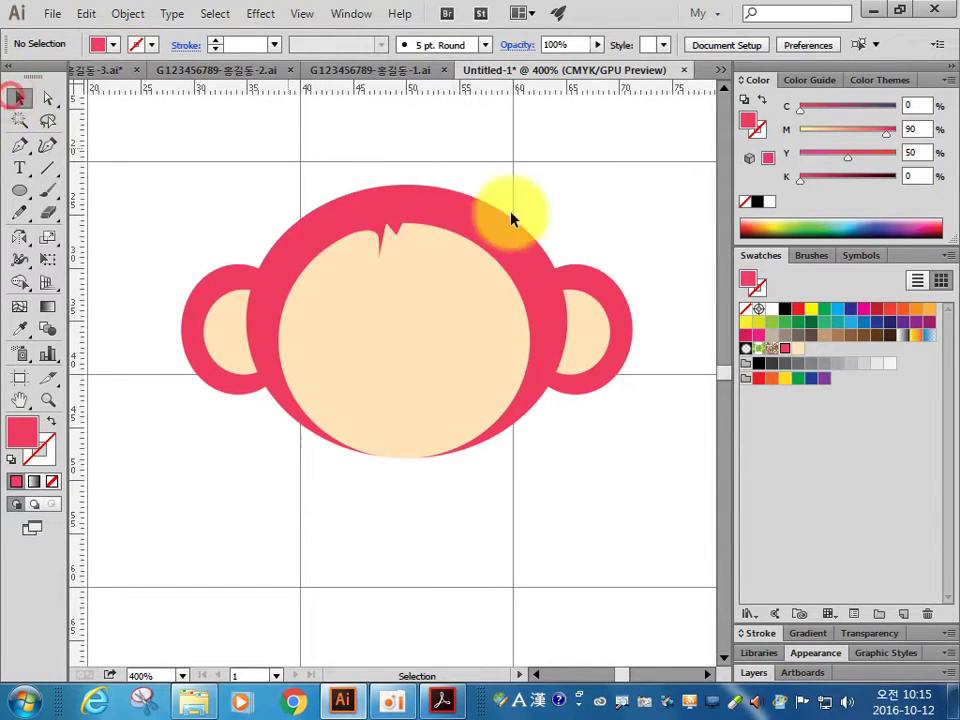
- Pull the hair tuft's tip lower so it dips into the cream face
left_click(49, 98)
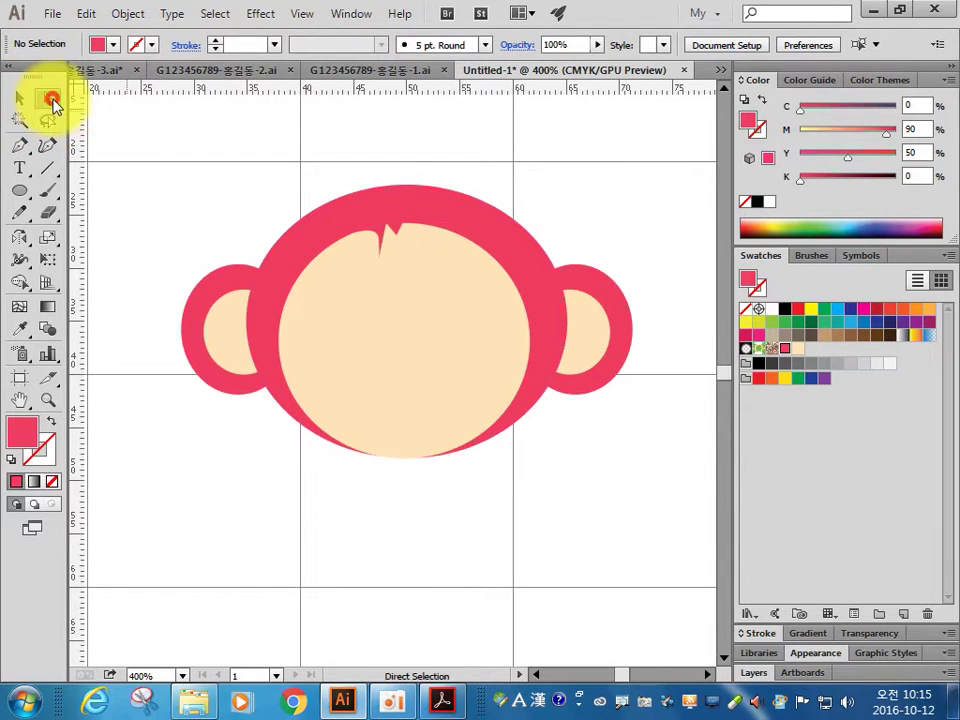
left_click(383, 262)
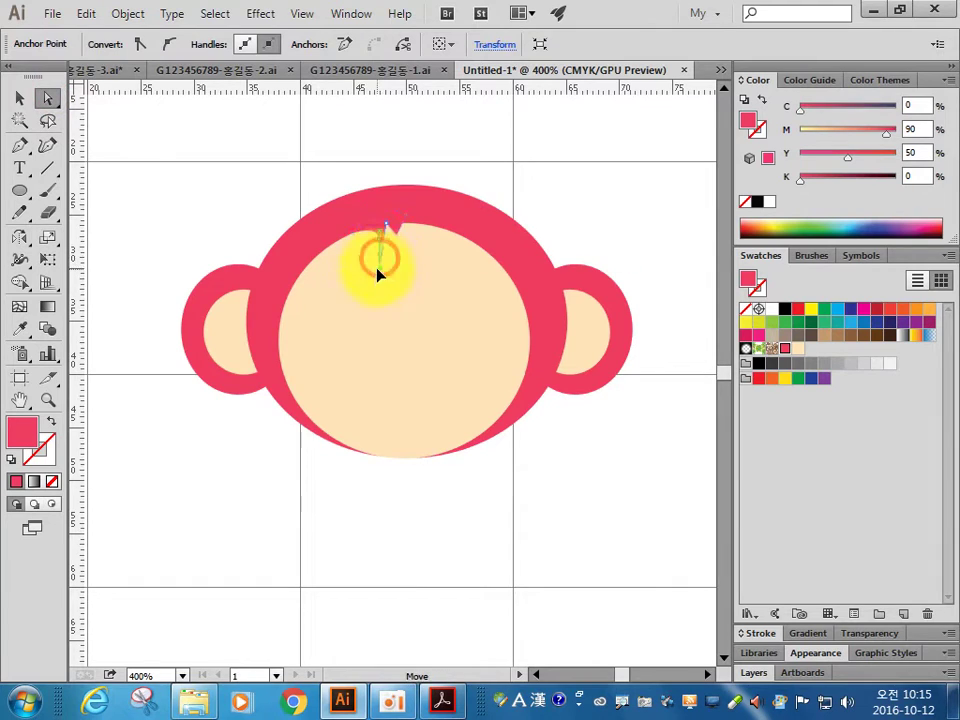
left_click_drag(379, 273, 400, 248)
left_click(514, 184)
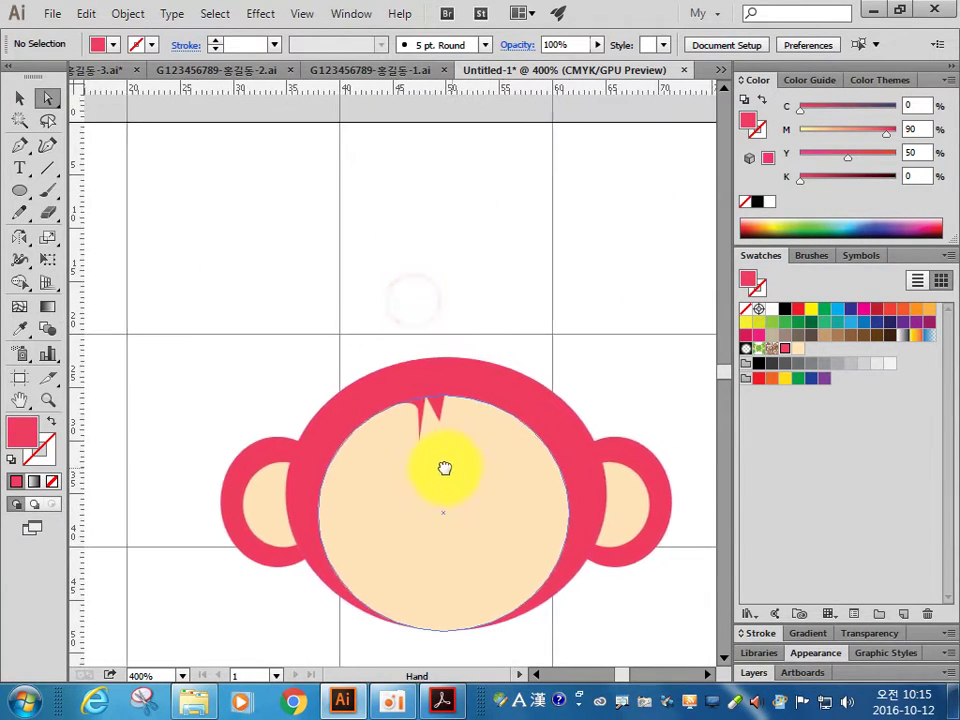
- Draw a polygon hat triangle above the monkey head and check the reference picture
left_click_drag(411, 290, 392, 368)
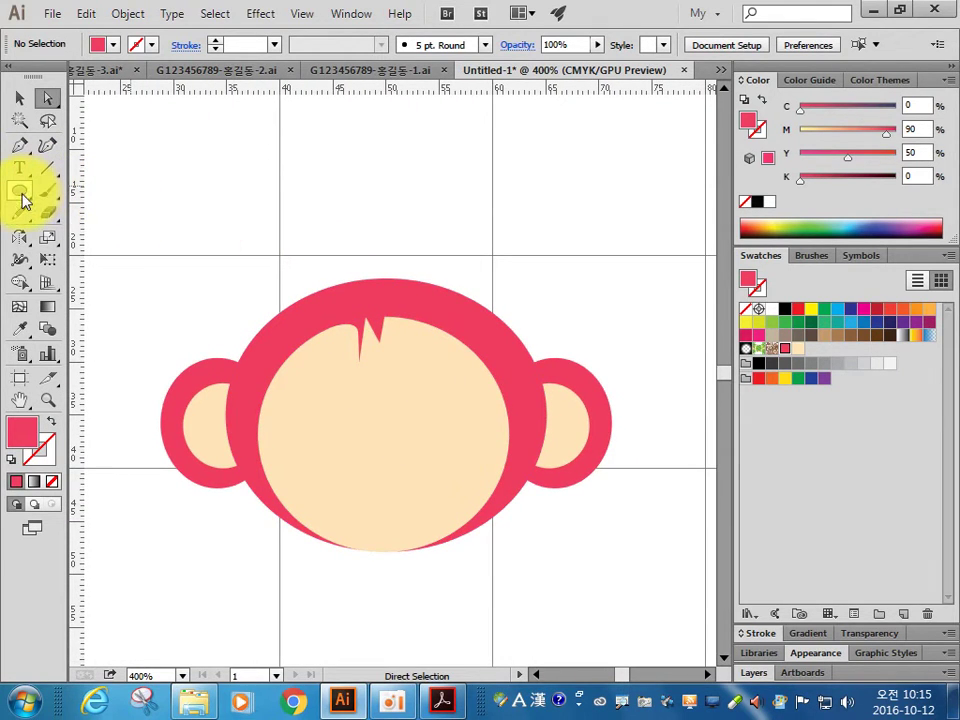
left_click_drag(22, 192, 135, 266)
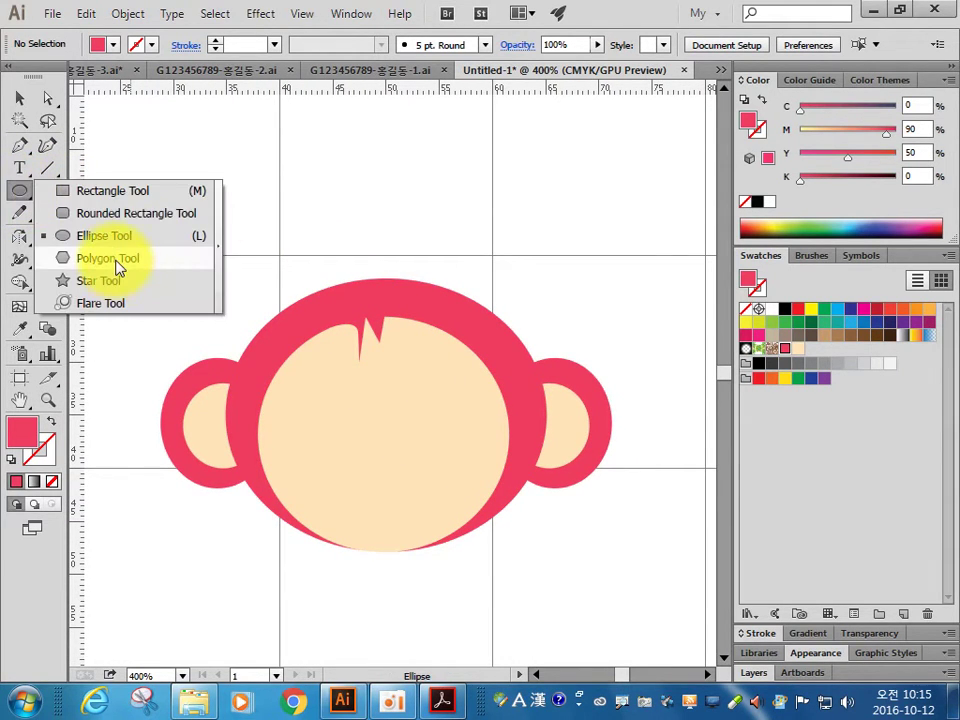
left_click(117, 262)
left_click(332, 148)
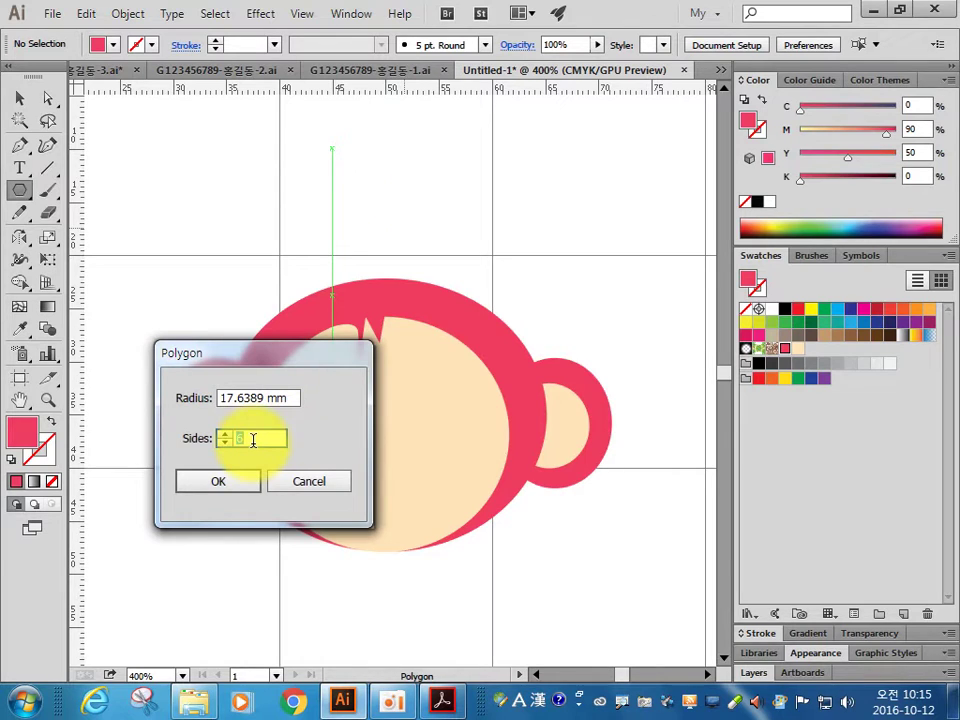
type("4")
left_click(245, 481)
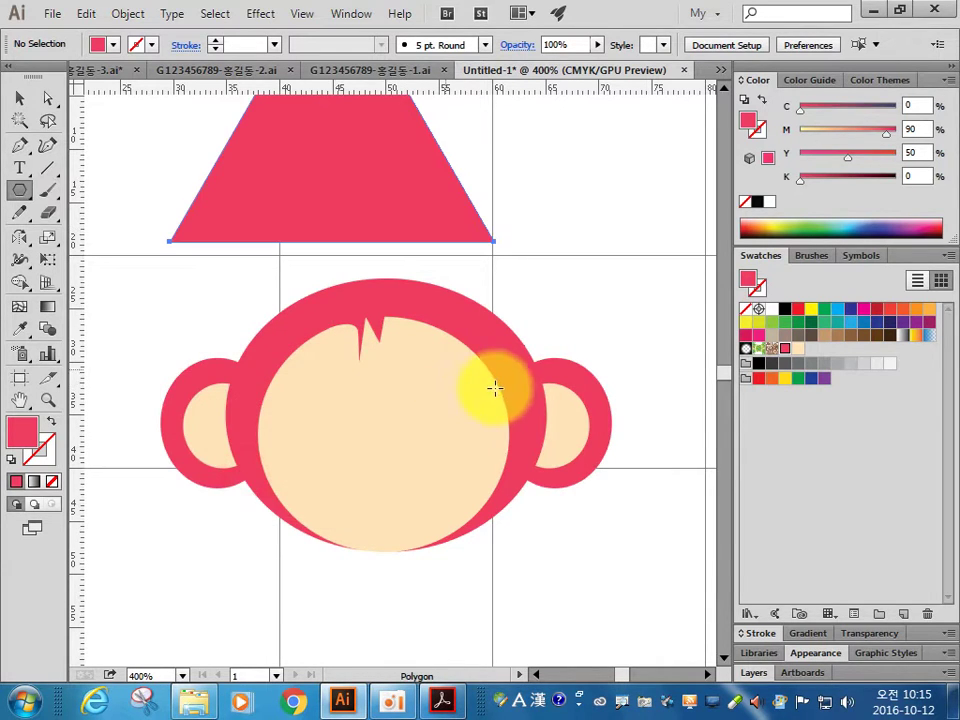
key("ctrl+minus")
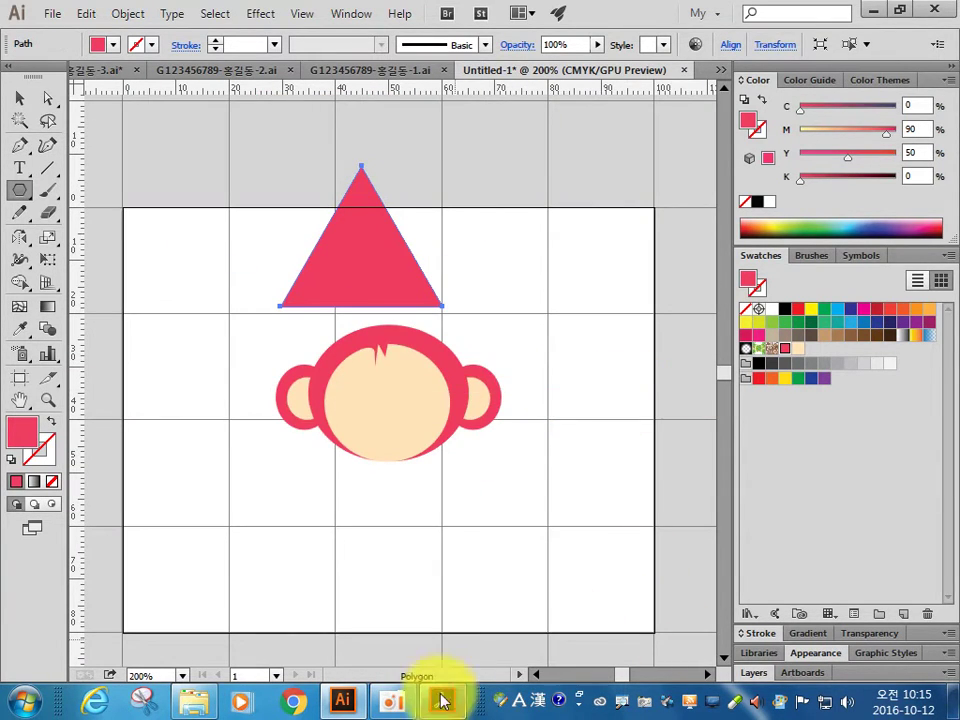
left_click(439, 702)
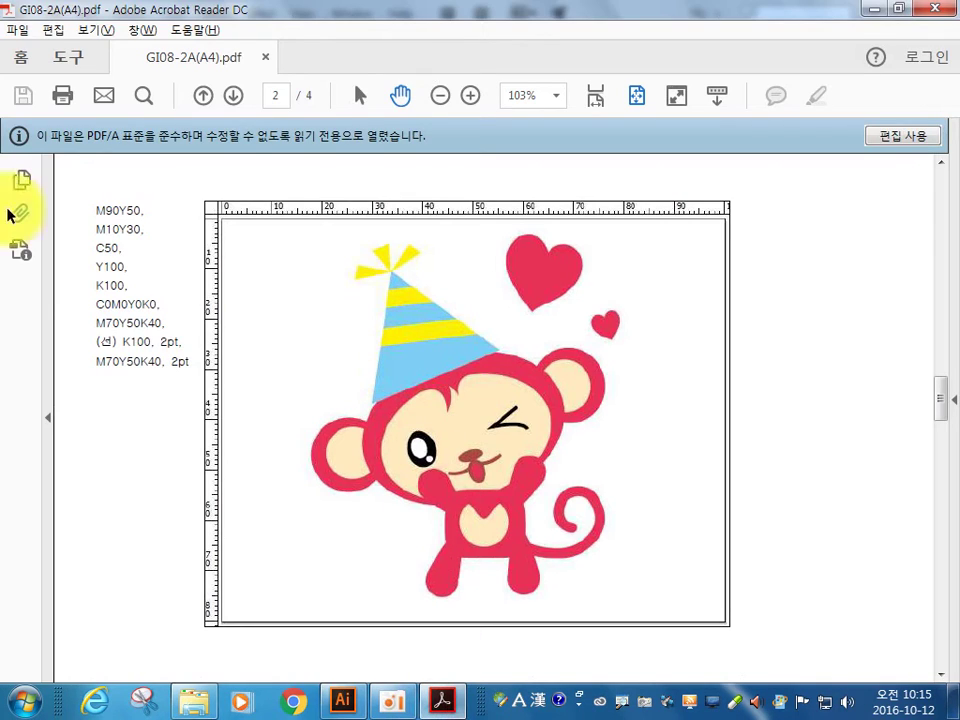
key("alt+Tab")
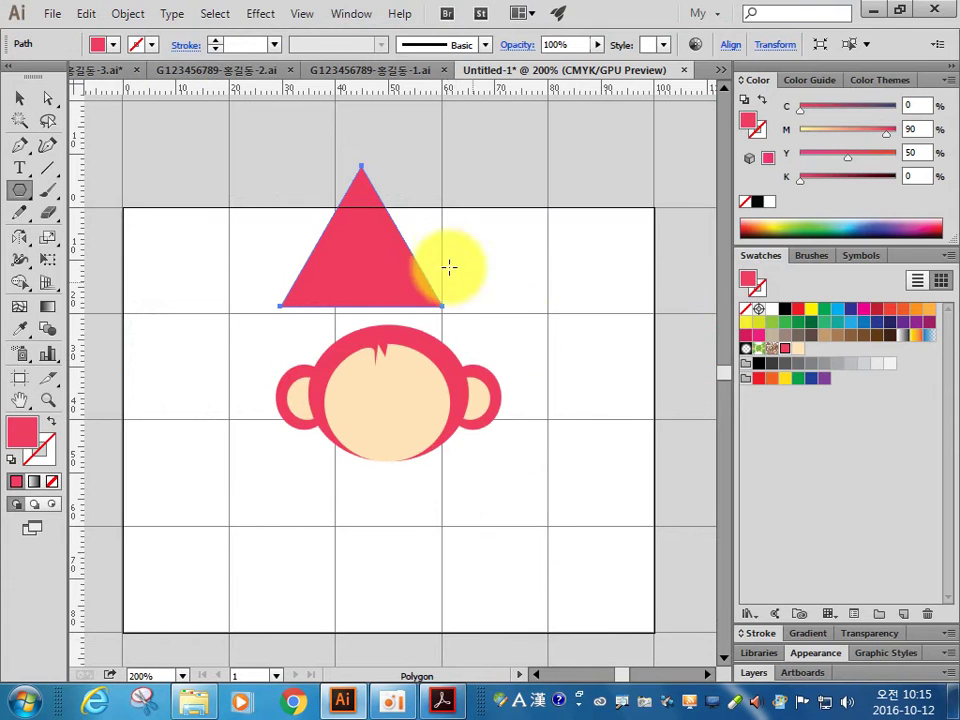
- Fill the triangle with light blue C50 and save it as a new swatch
left_click(920, 105)
type("5")
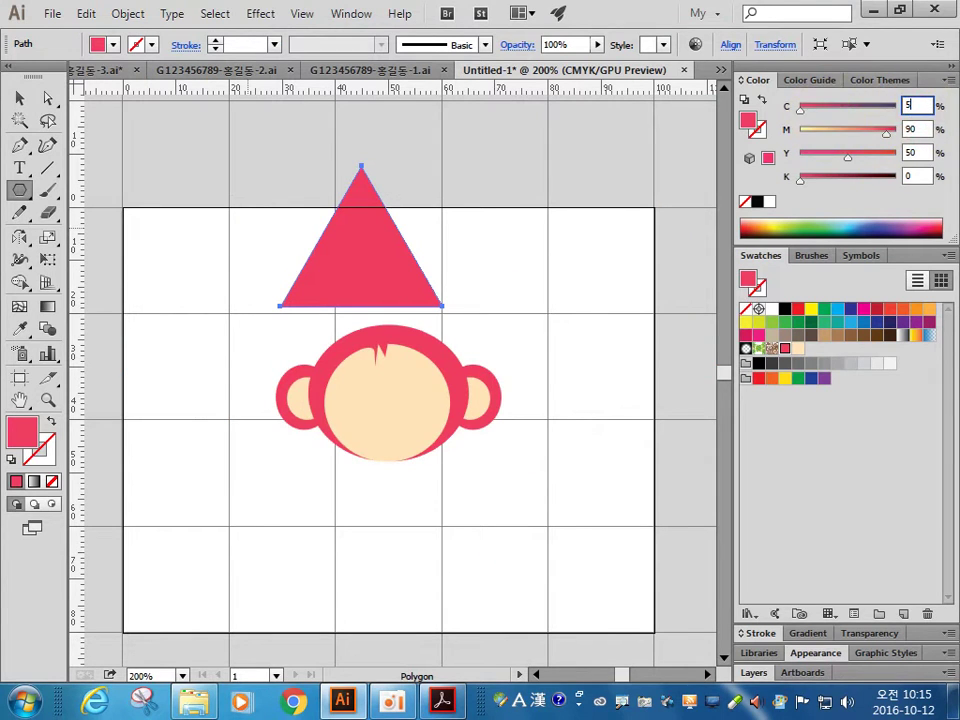
type("0")
key("Tab")
key("Tab")
type("0")
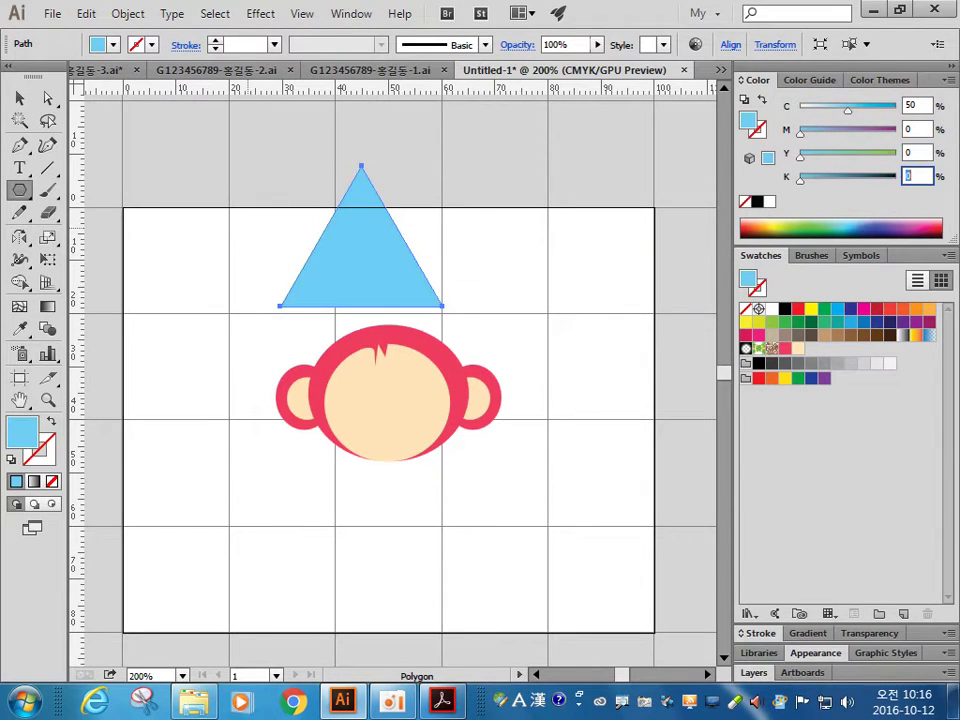
left_click(900, 614)
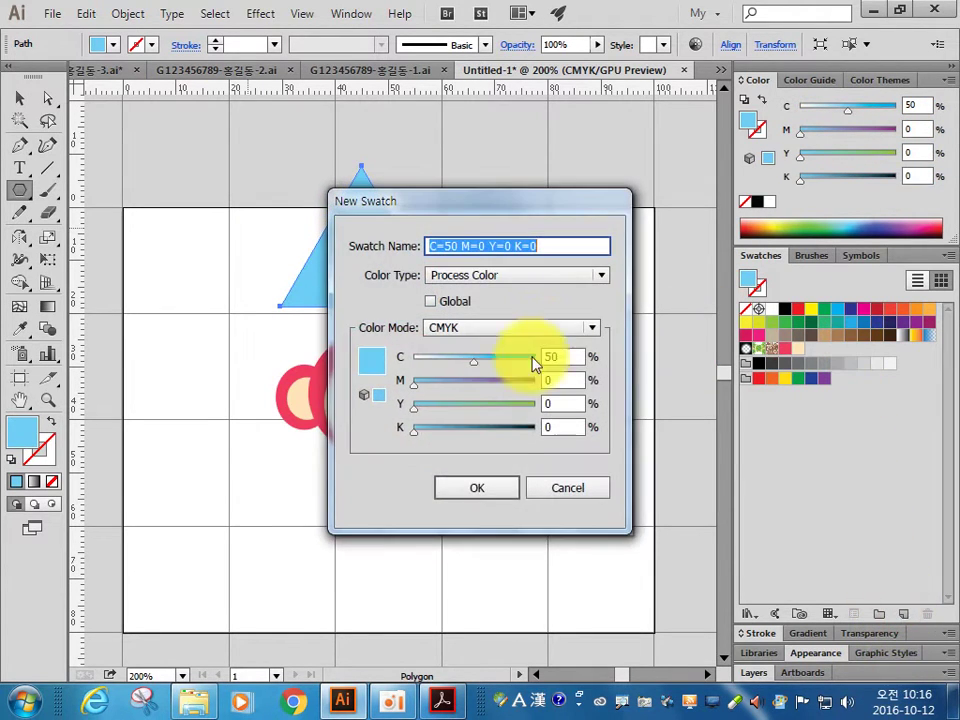
left_click(484, 486)
- Narrow the blue triangle horizontally and compare it with the reference
left_click(19, 98)
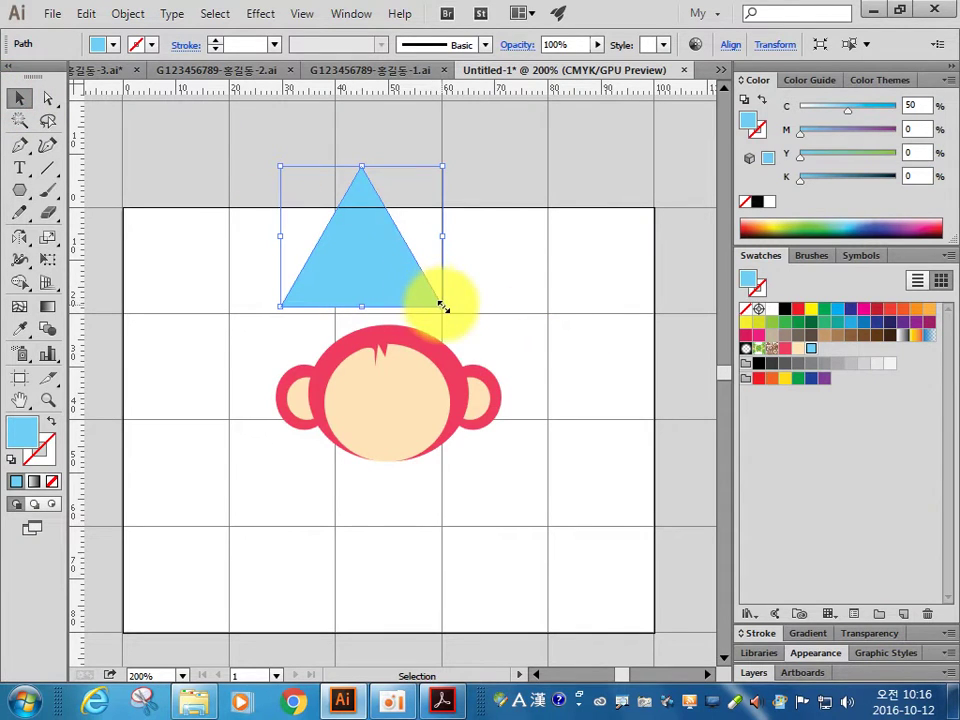
left_click_drag(442, 306, 407, 306)
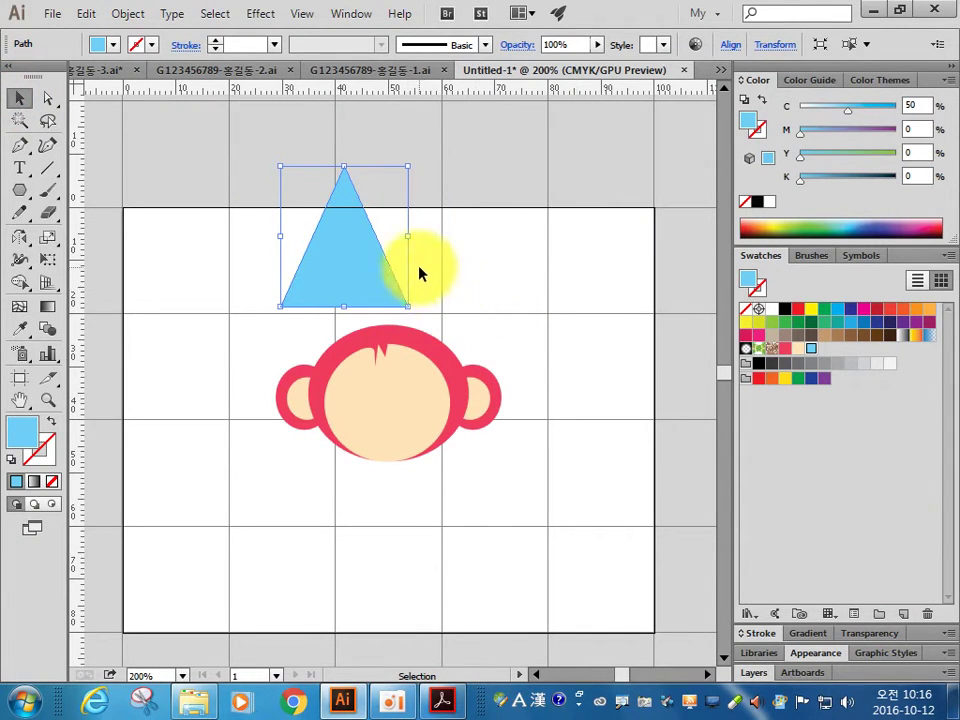
left_click(441, 700)
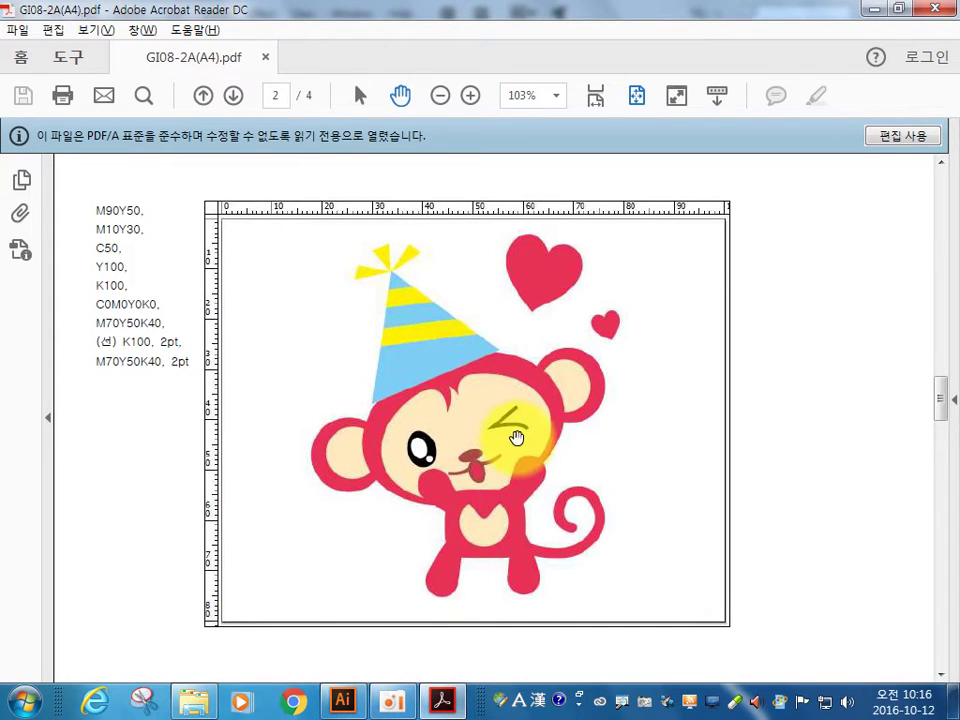
key("alt+Tab")
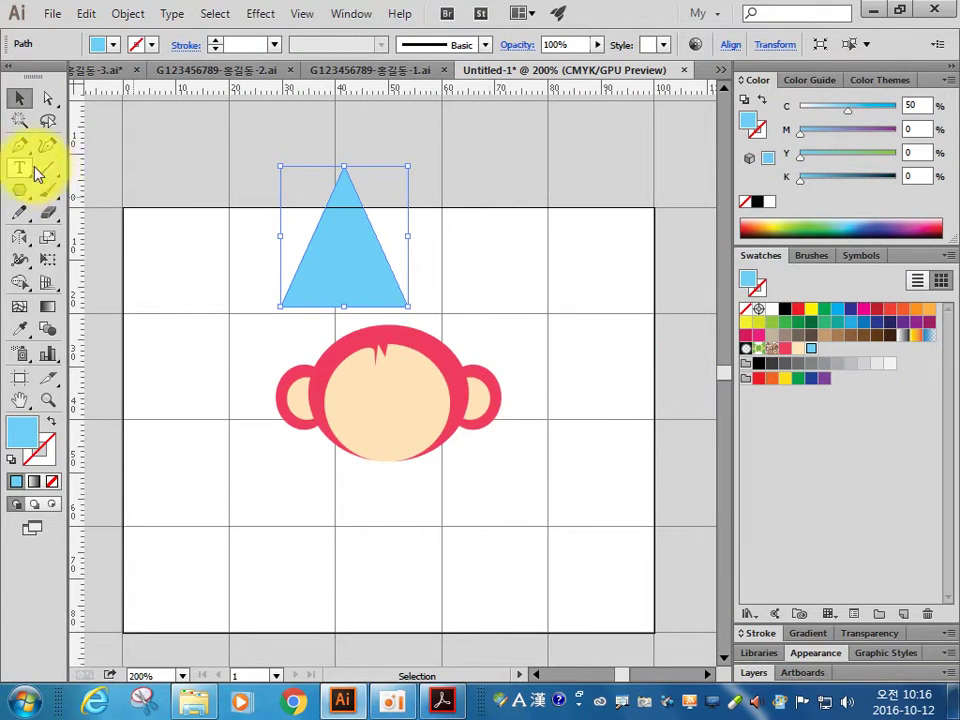
- Draw a black diagonal line across the upper part of the triangle
left_click(20, 146)
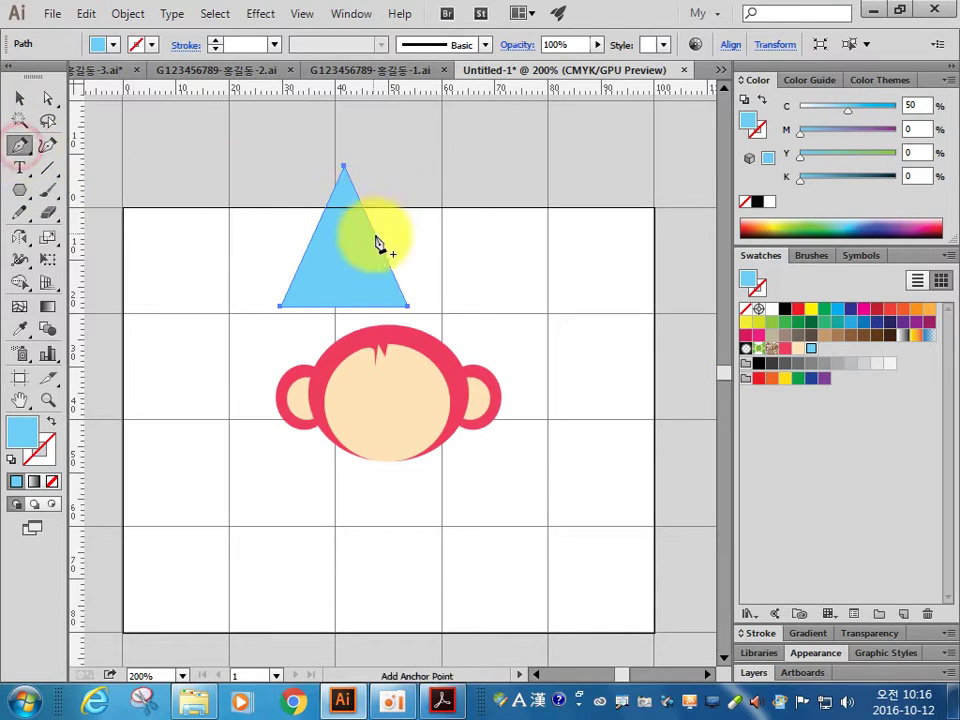
left_click(309, 191)
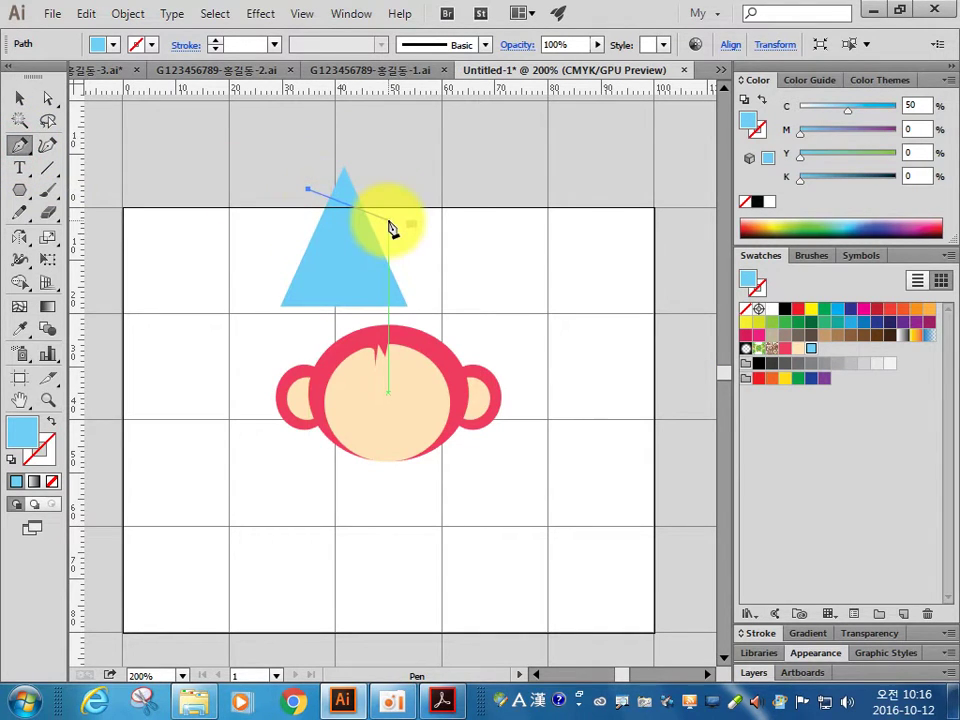
left_click(384, 210)
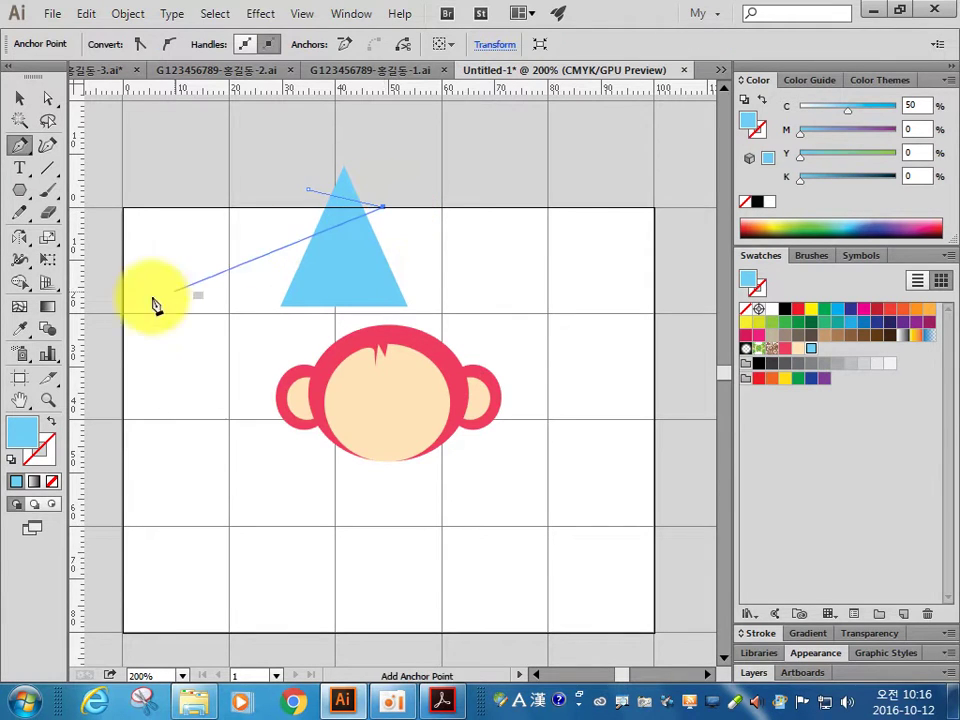
left_click(50, 422)
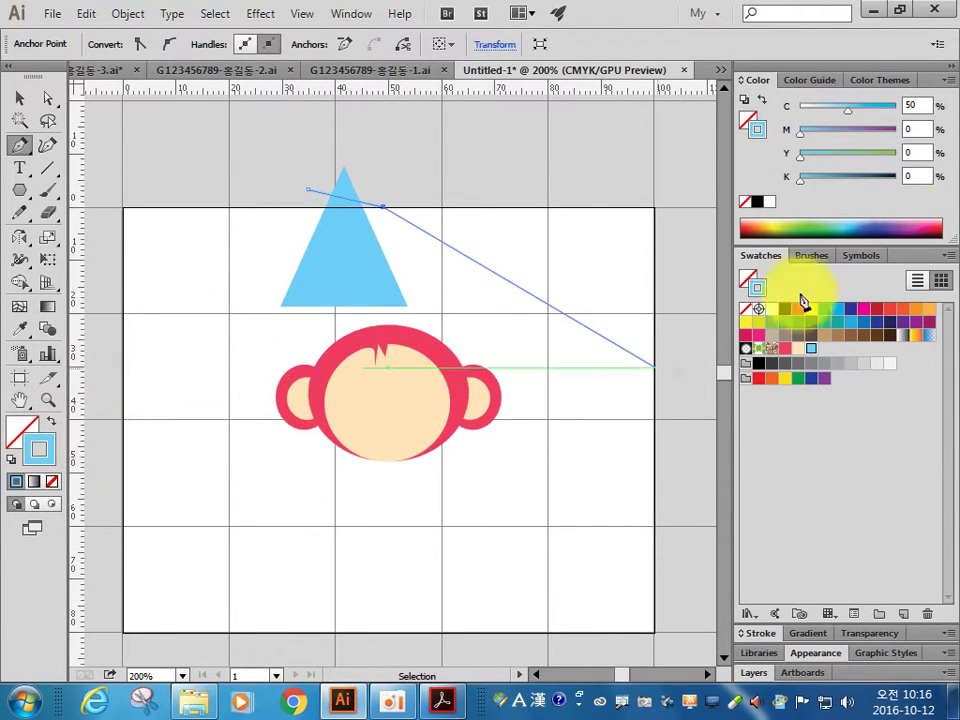
left_click(19, 97)
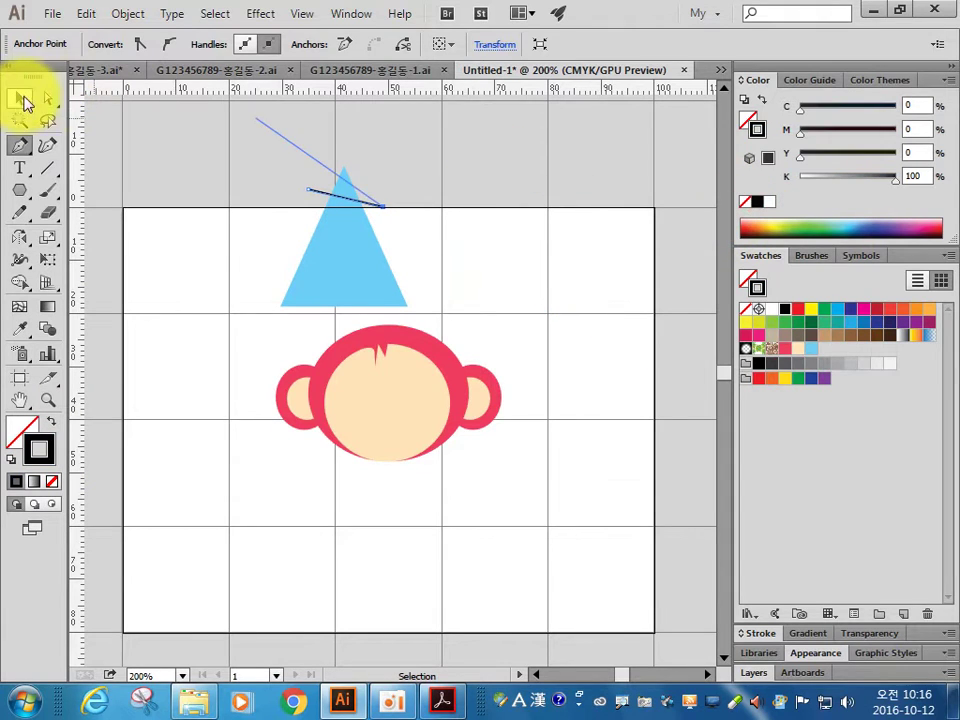
left_click(420, 236)
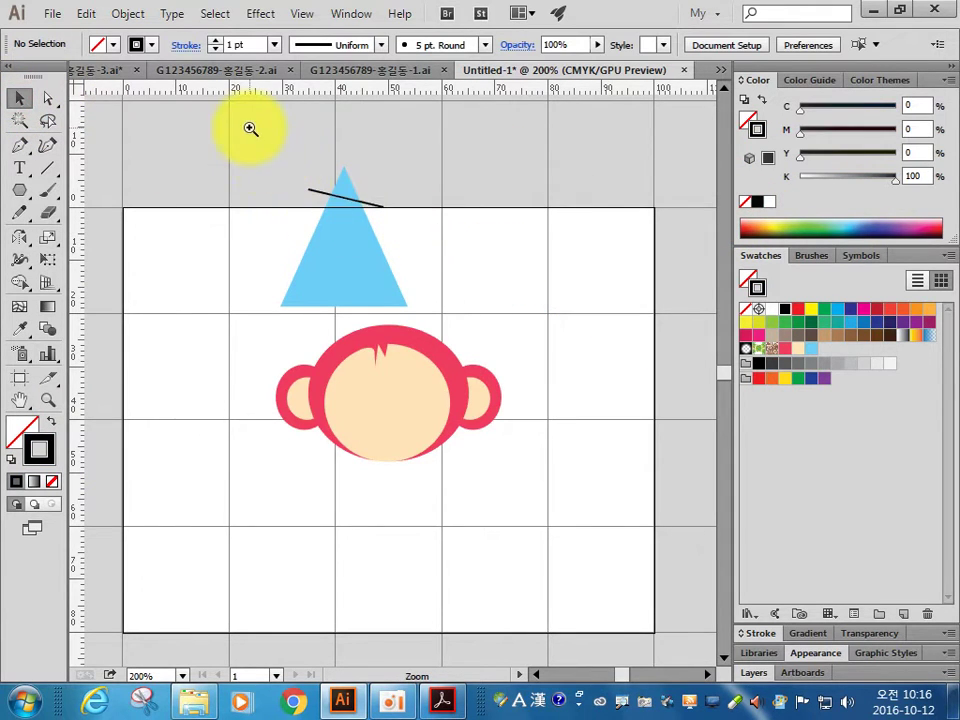
- Lengthen and reposition the line, then copy it into four parallel stripes
left_click_drag(251, 129, 475, 379)
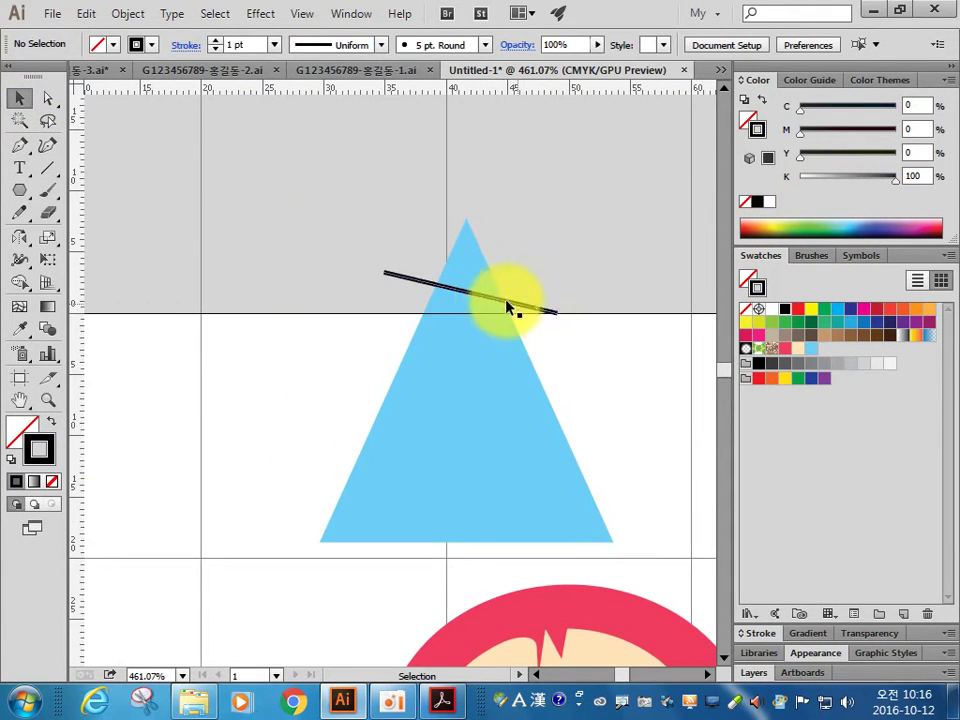
left_click(387, 273)
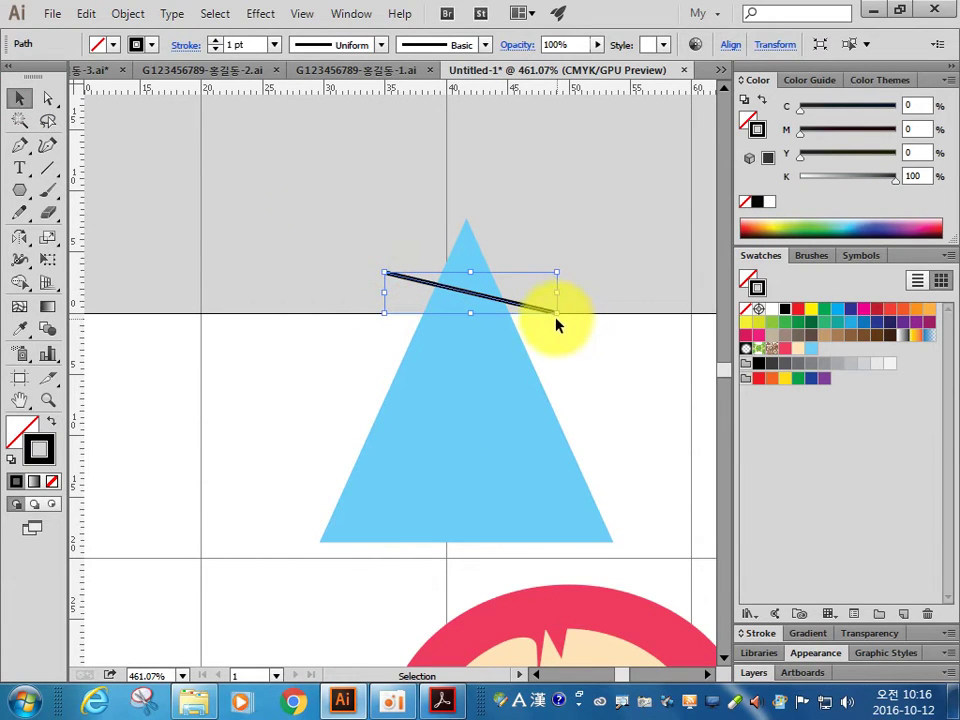
left_click_drag(557, 313, 655, 343)
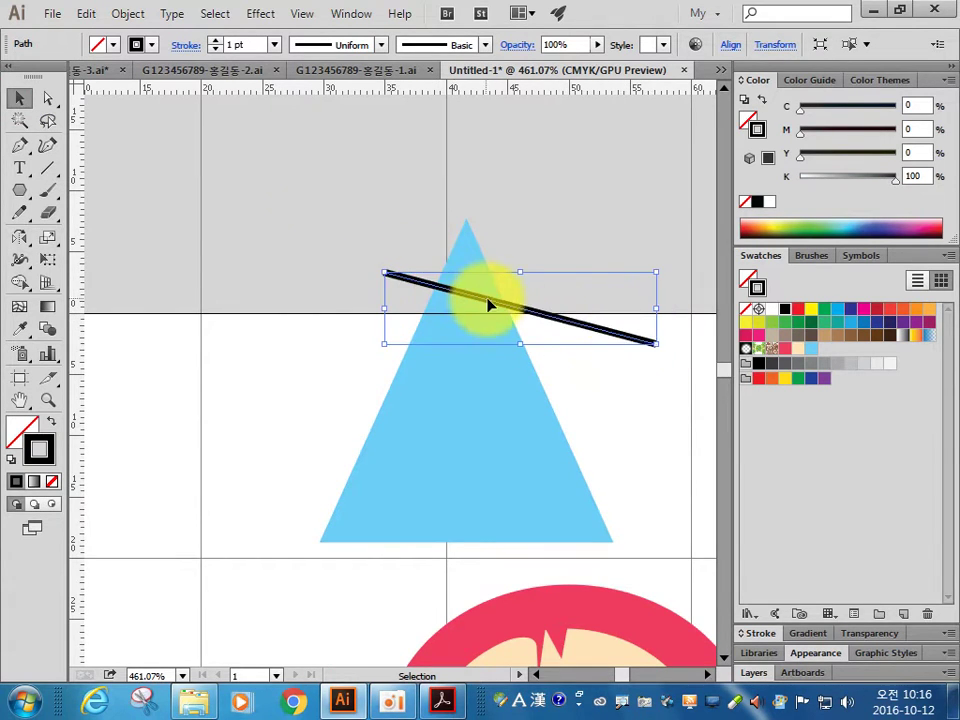
left_click_drag(490, 305, 442, 288)
left_click_drag(528, 311, 535, 344)
left_click_drag(602, 388, 579, 289)
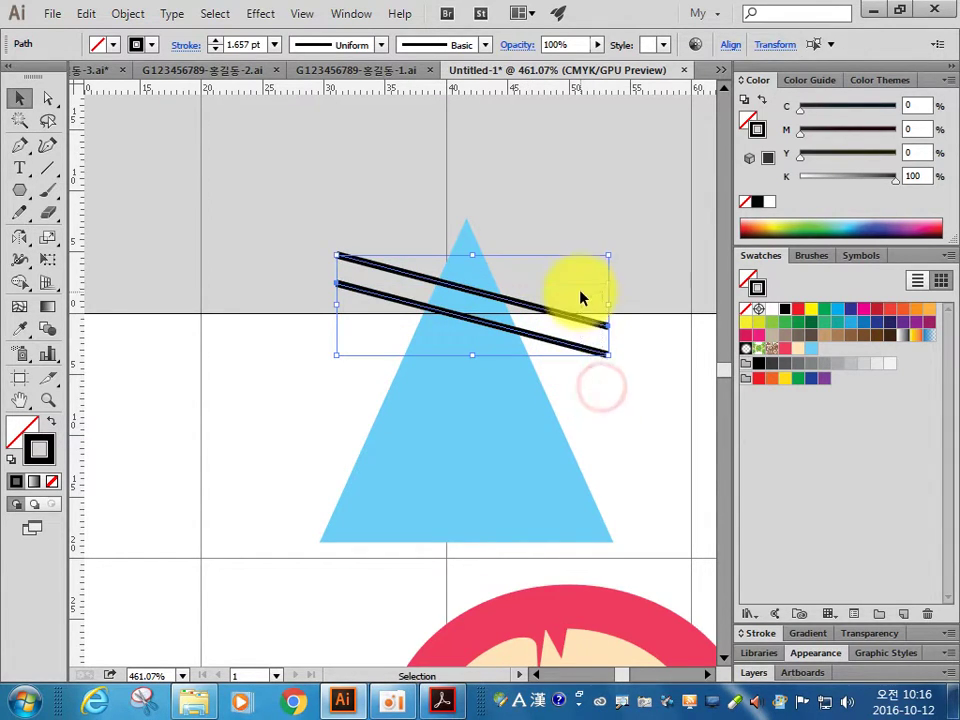
mouse_move(570, 352)
left_mouse_down()
mouse_move(577, 447)
mouse_move(574, 436)
mouse_move(592, 447)
left_mouse_up()
left_click(636, 452)
left_click(668, 472)
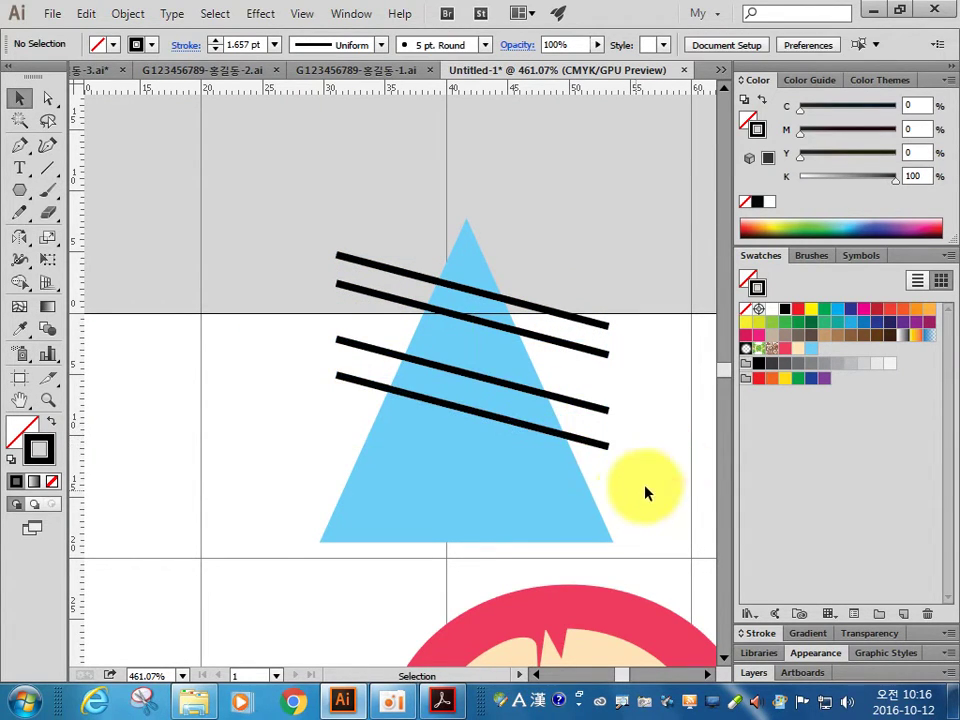
- Divide the hat triangle along the four lines with Pathfinder and ungroup the pieces
left_click_drag(475, 399, 386, 452)
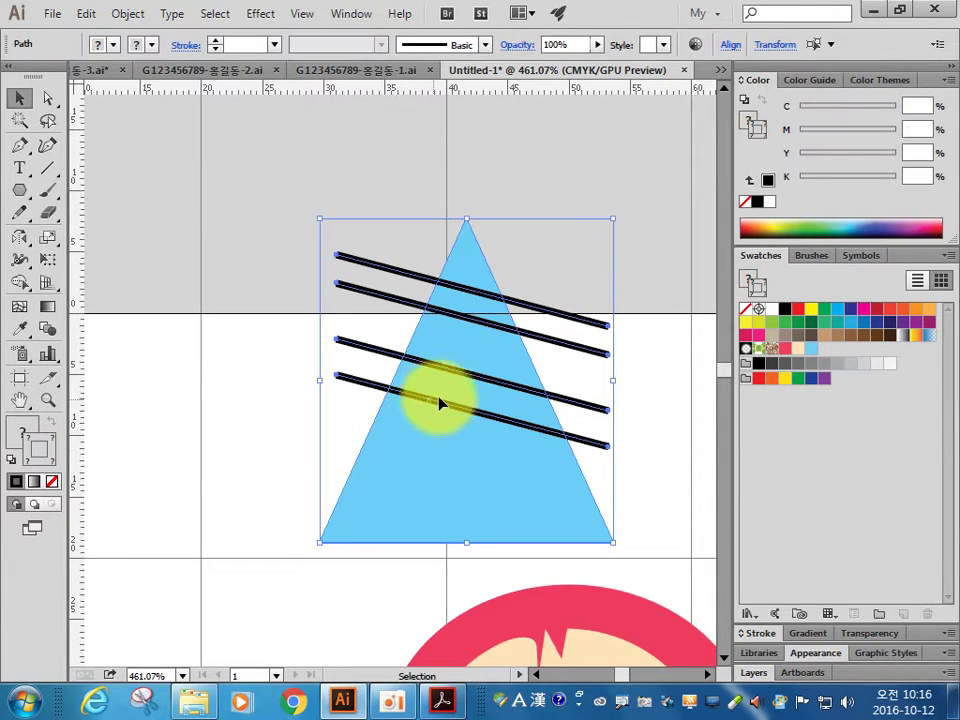
left_click(358, 15)
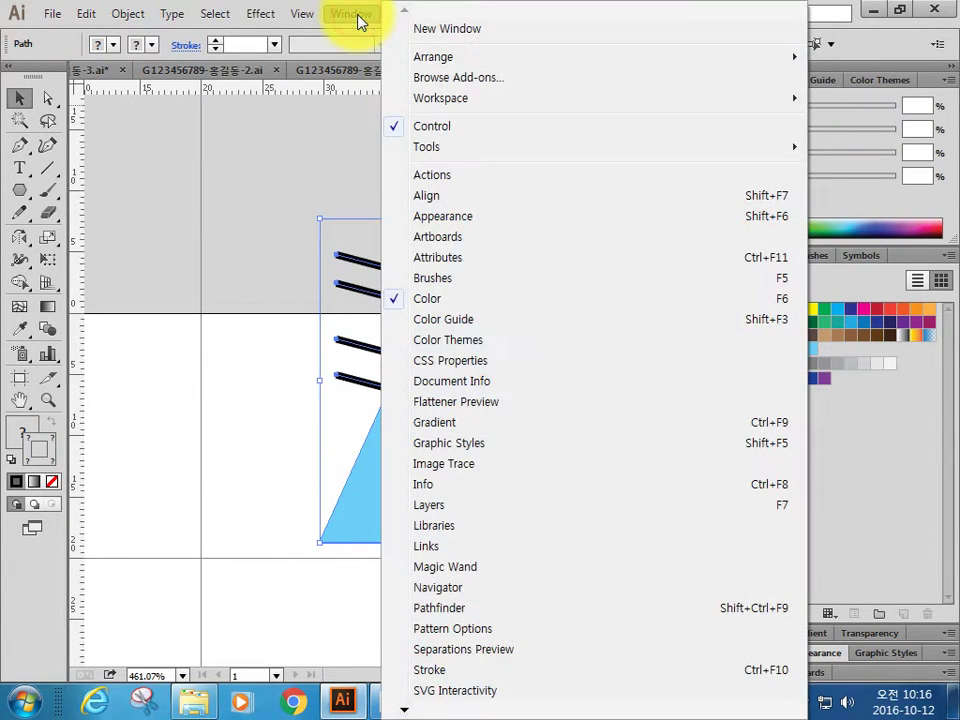
left_click(474, 606)
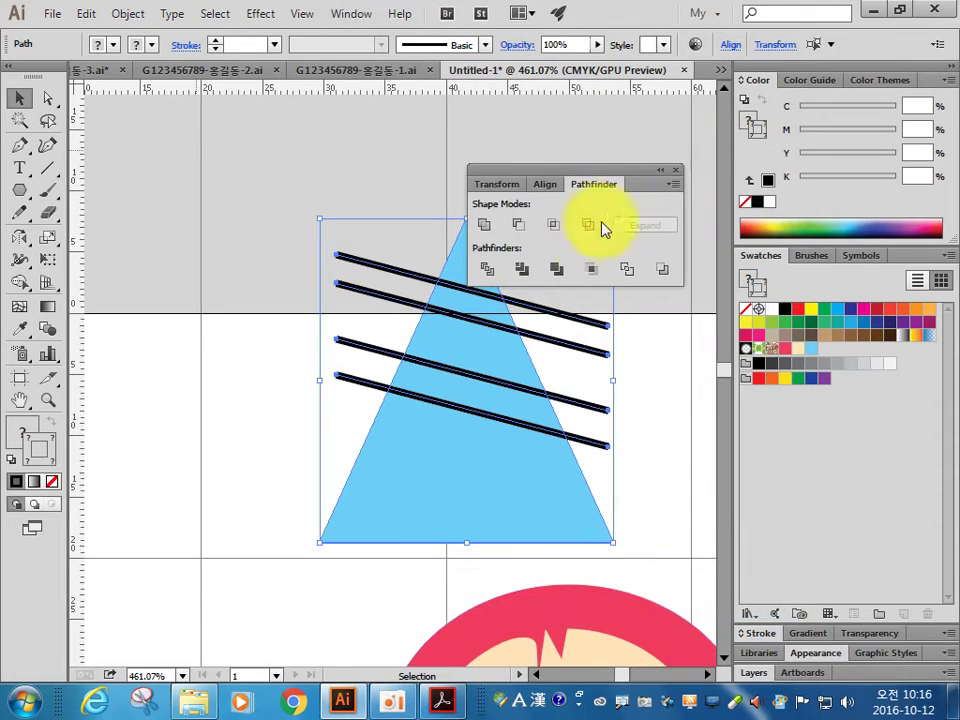
left_click_drag(636, 180, 778, 140)
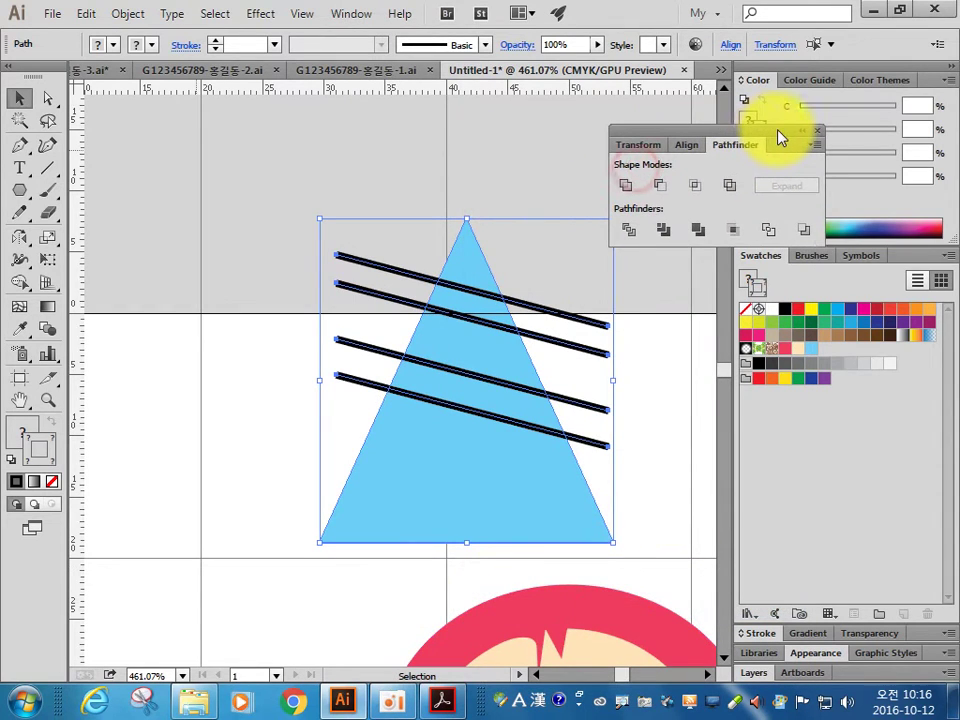
left_click(628, 229)
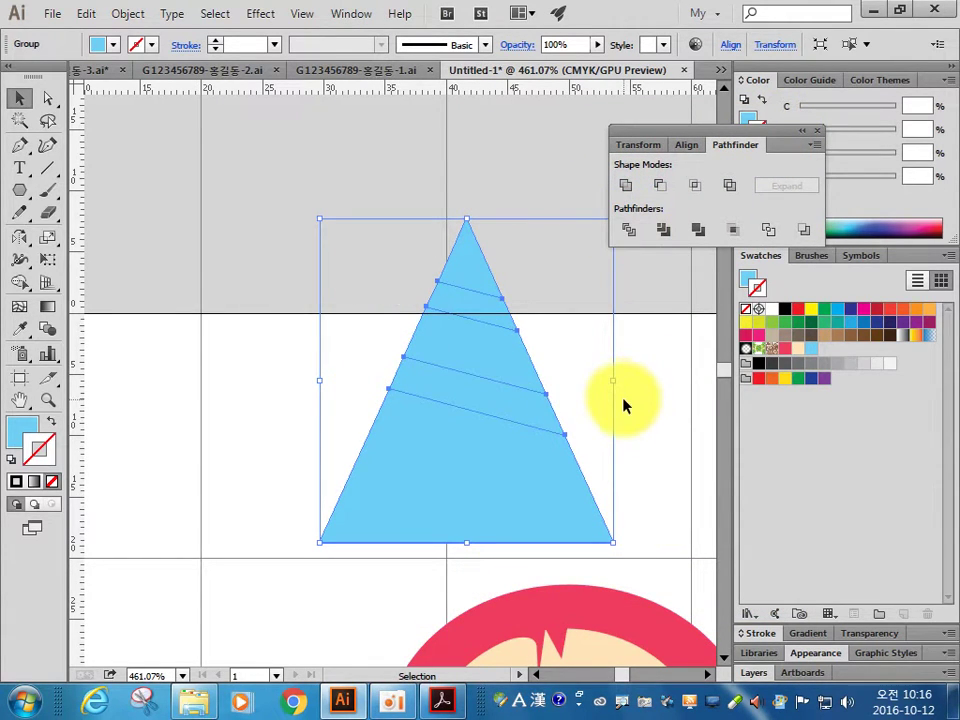
right_click(490, 462)
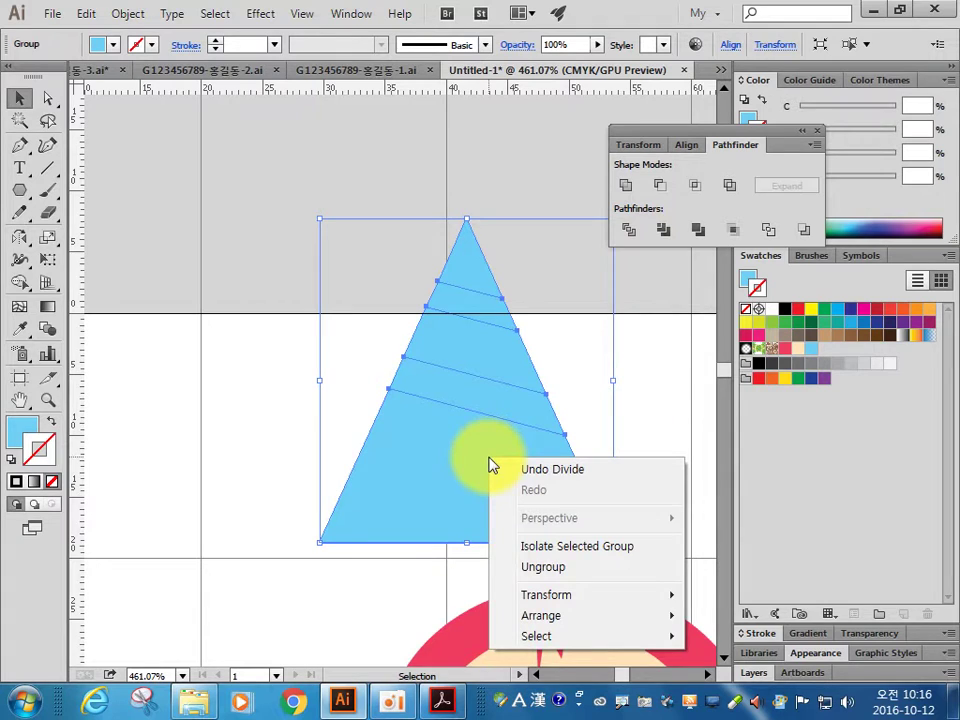
left_click(531, 567)
left_click(654, 407)
- Fill two of the hat's diagonal stripes yellow (C0 M0 Y100 K0)
left_click(495, 317)
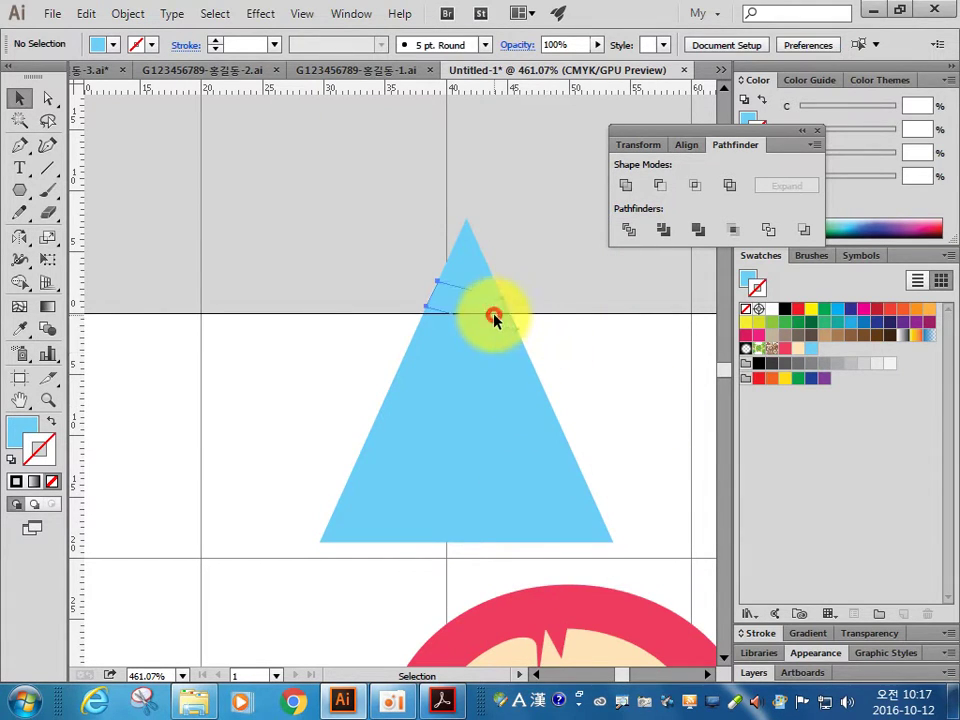
left_click(499, 407, "shift")
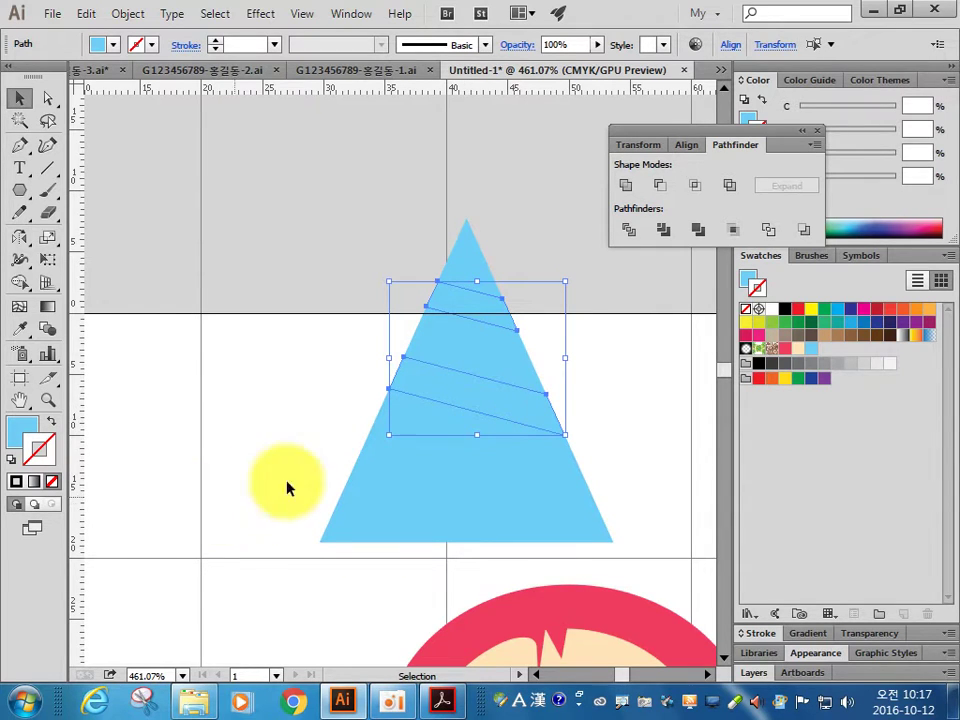
left_click_drag(770, 140, 675, 118)
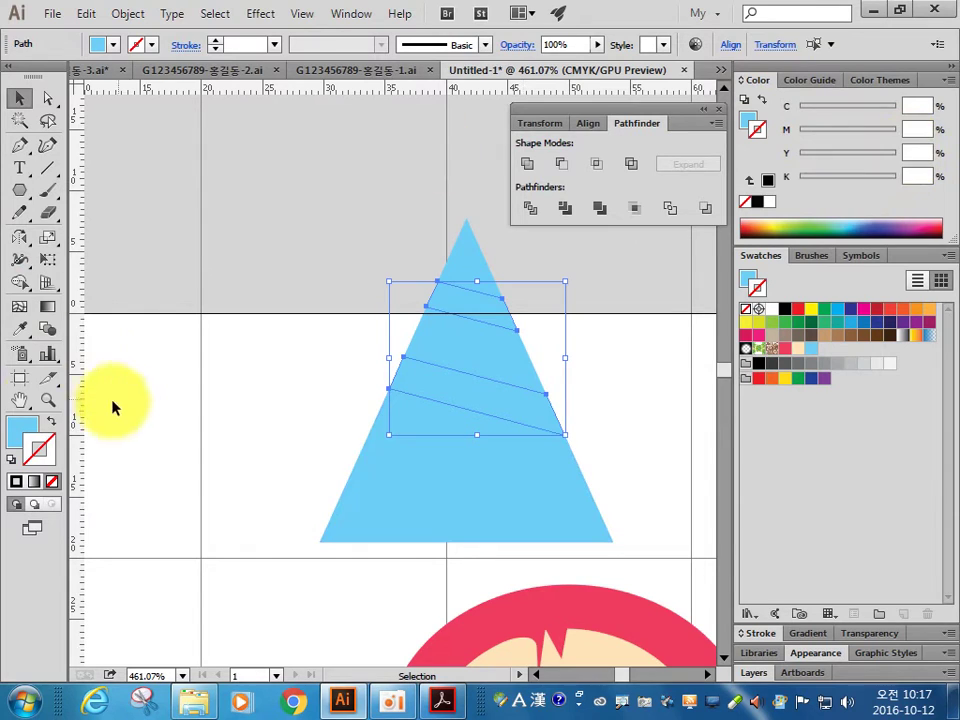
left_click(28, 426)
double_click(916, 105)
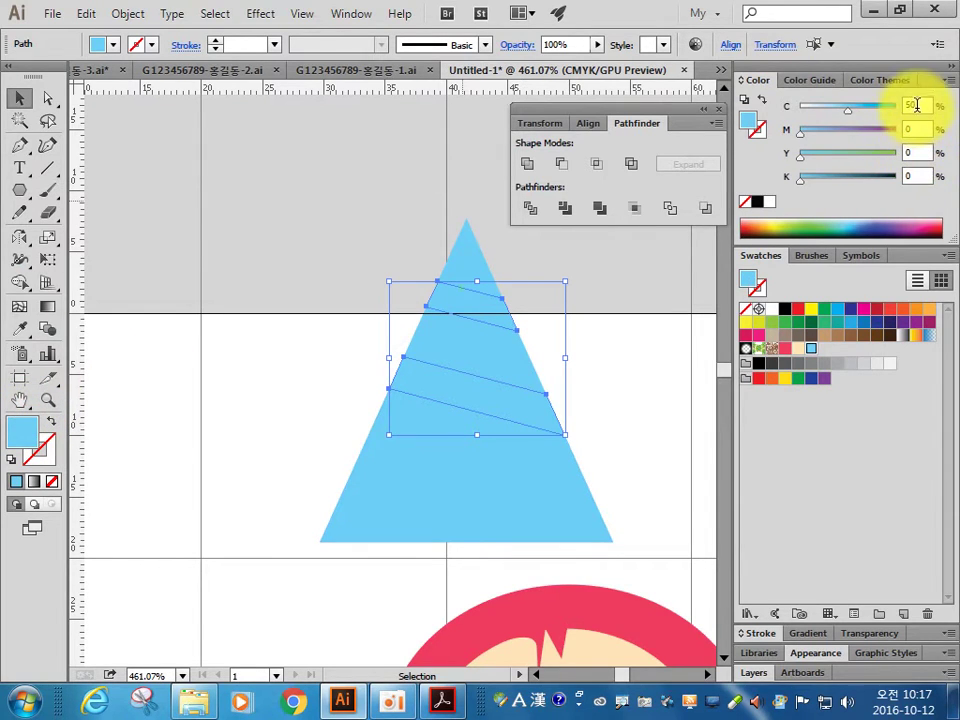
type("0")
key("Tab")
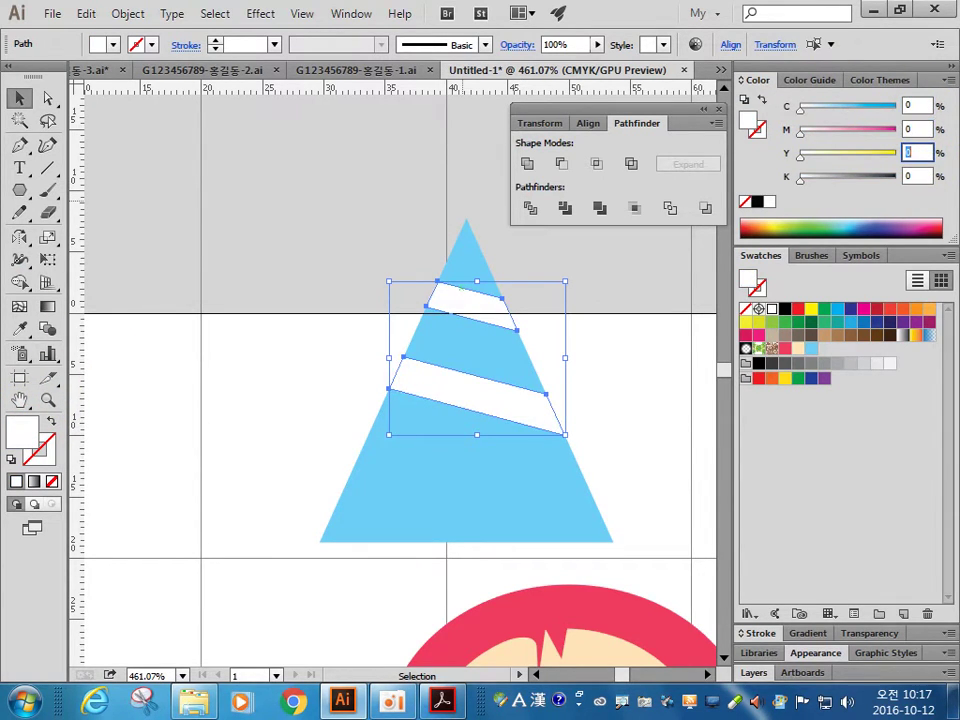
type("10")
key("Return")
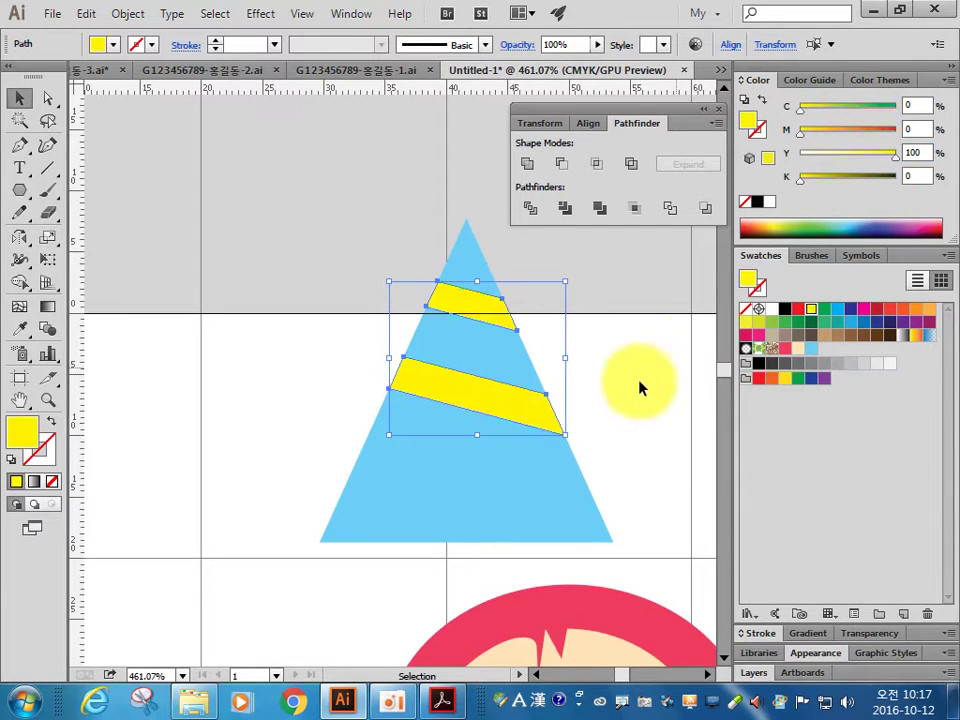
left_click(617, 397)
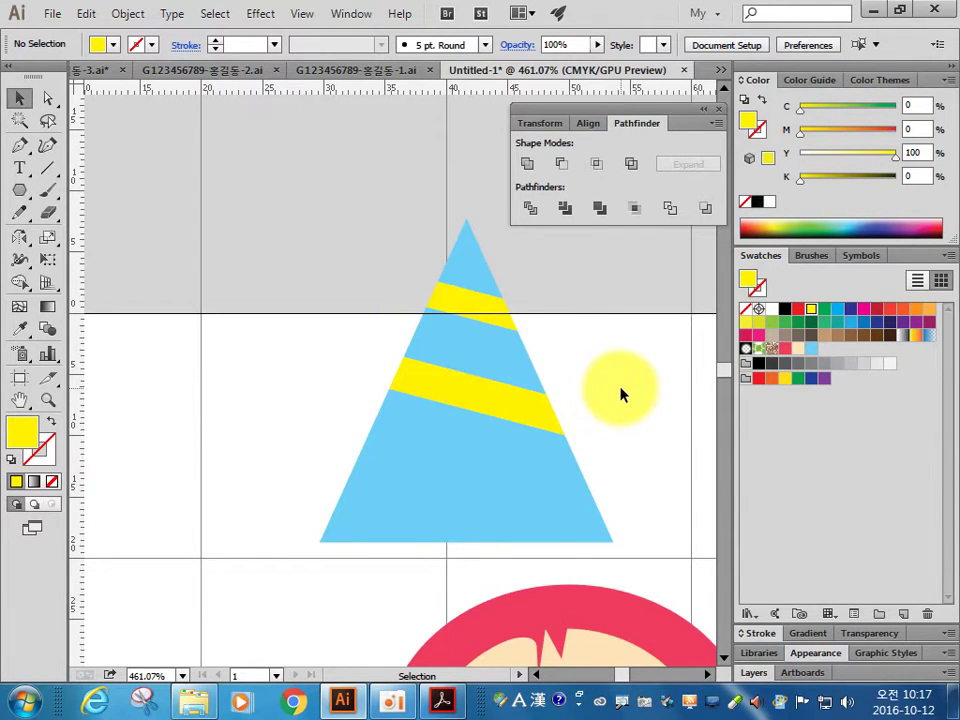
left_click_drag(568, 318, 495, 422)
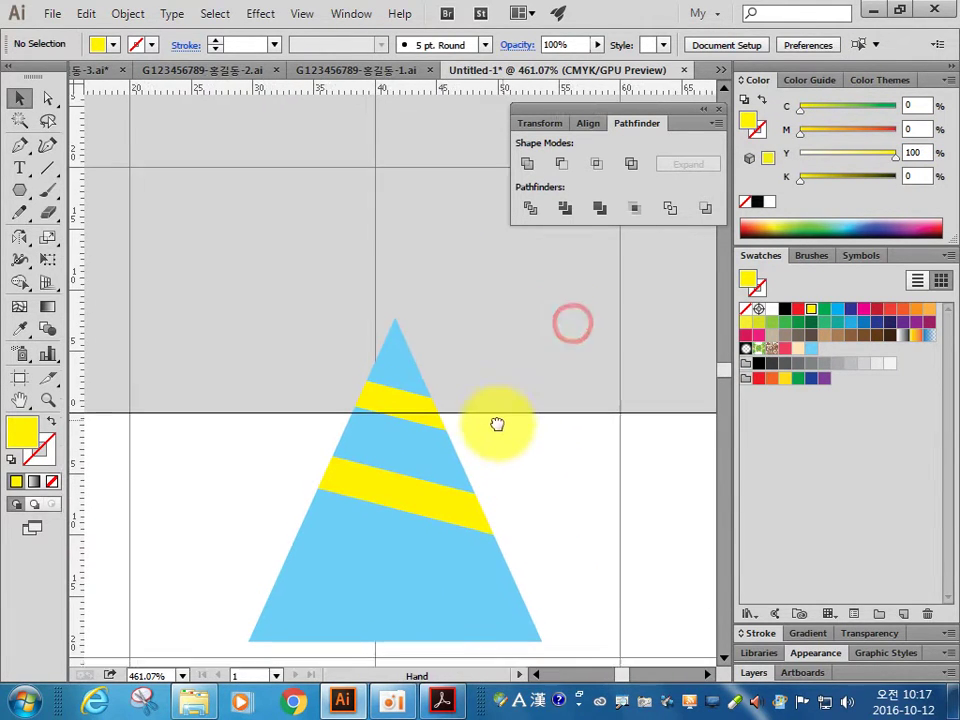
- Draw three small yellow triangular rays (left, upright, right) at the hat's apex
left_click(19, 144)
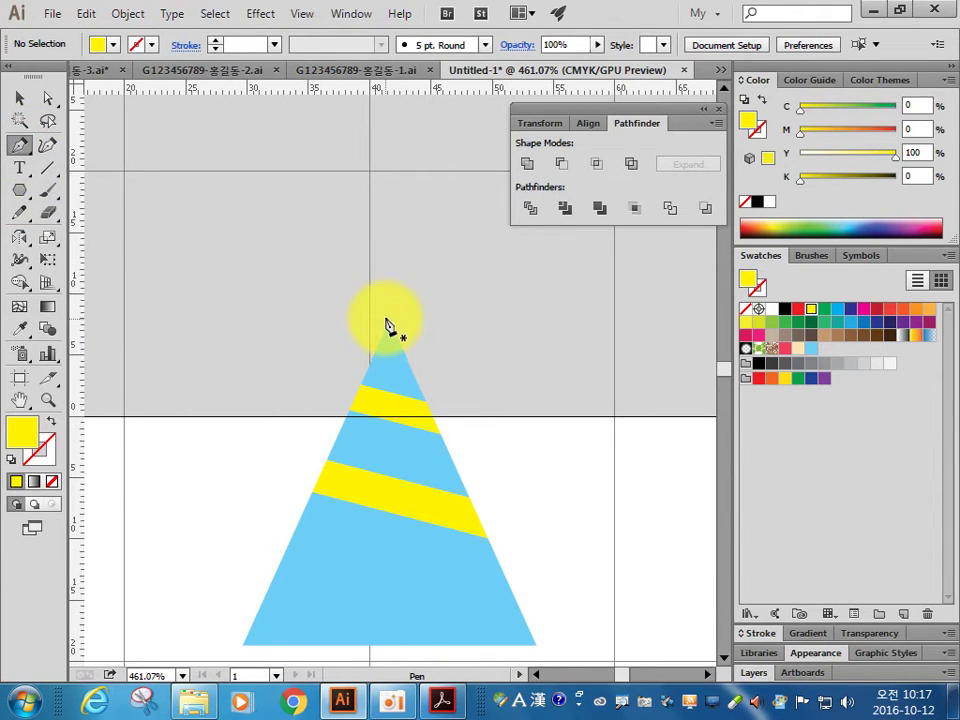
left_click(441, 700)
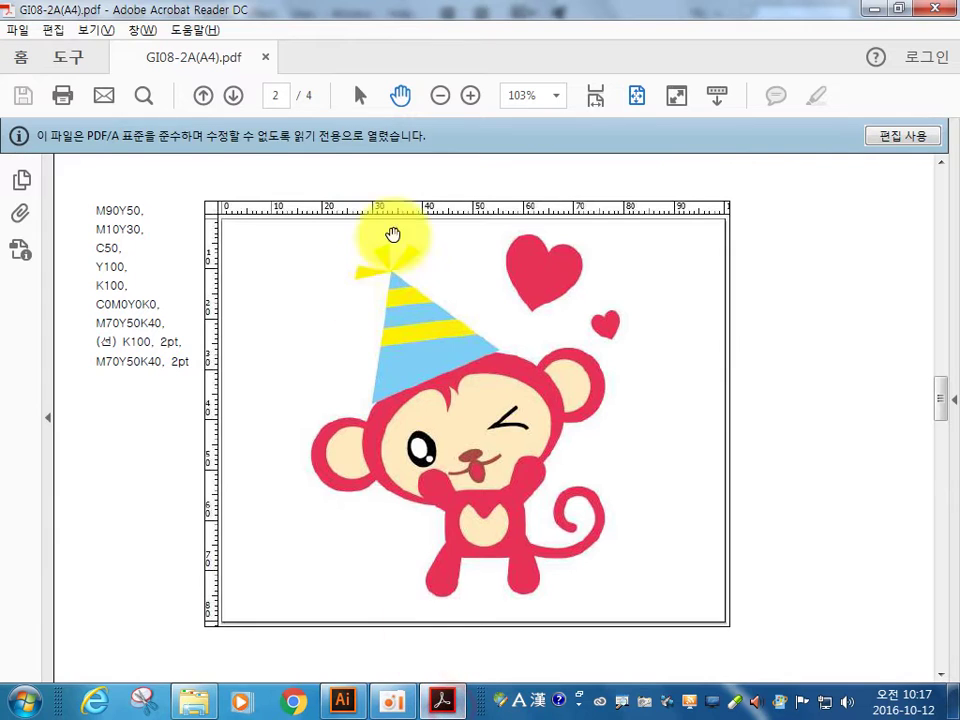
key("alt+Tab")
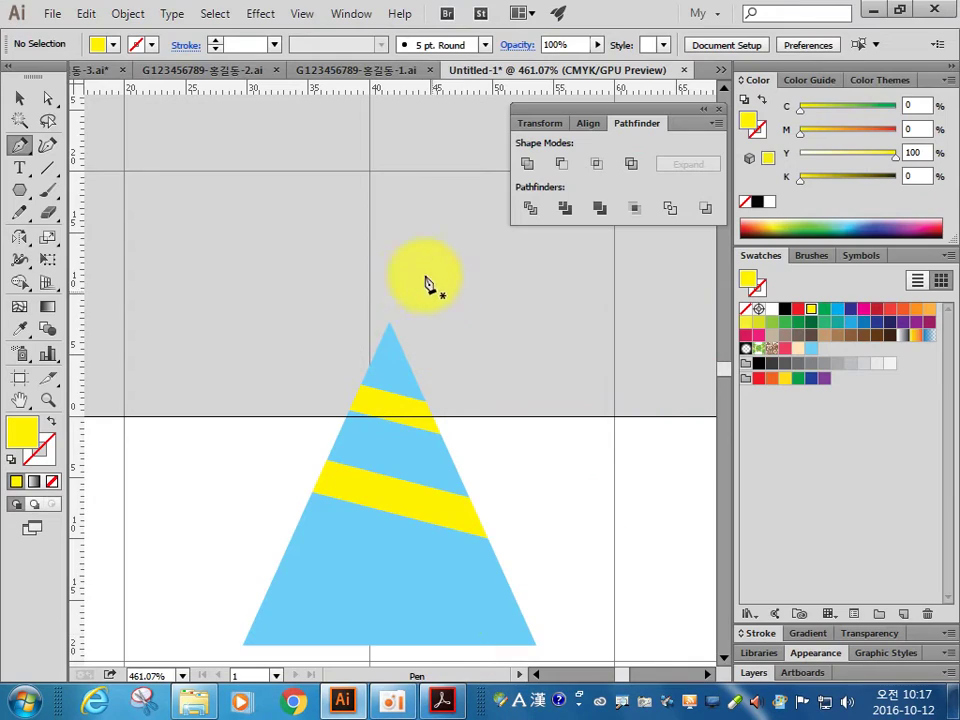
left_click(382, 314)
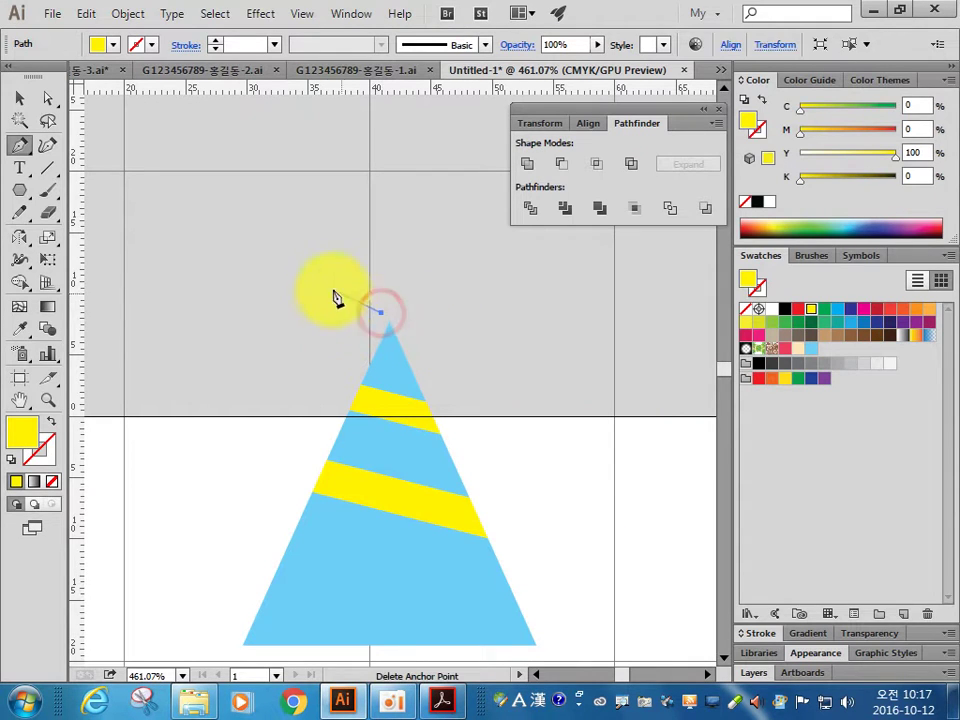
left_click(331, 296)
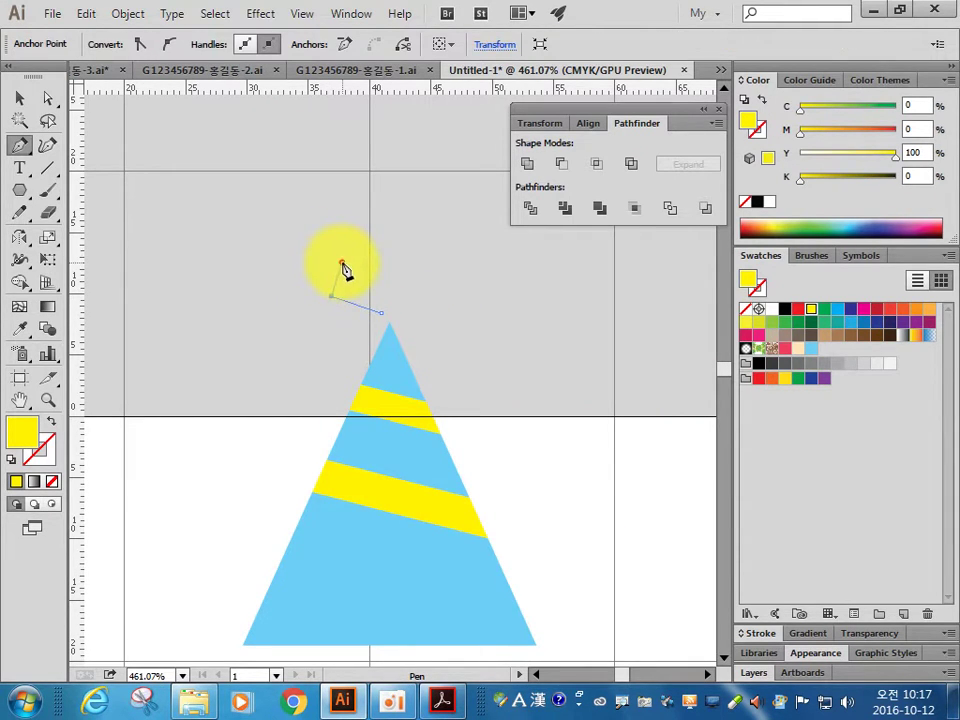
left_click(444, 347, "ctrl")
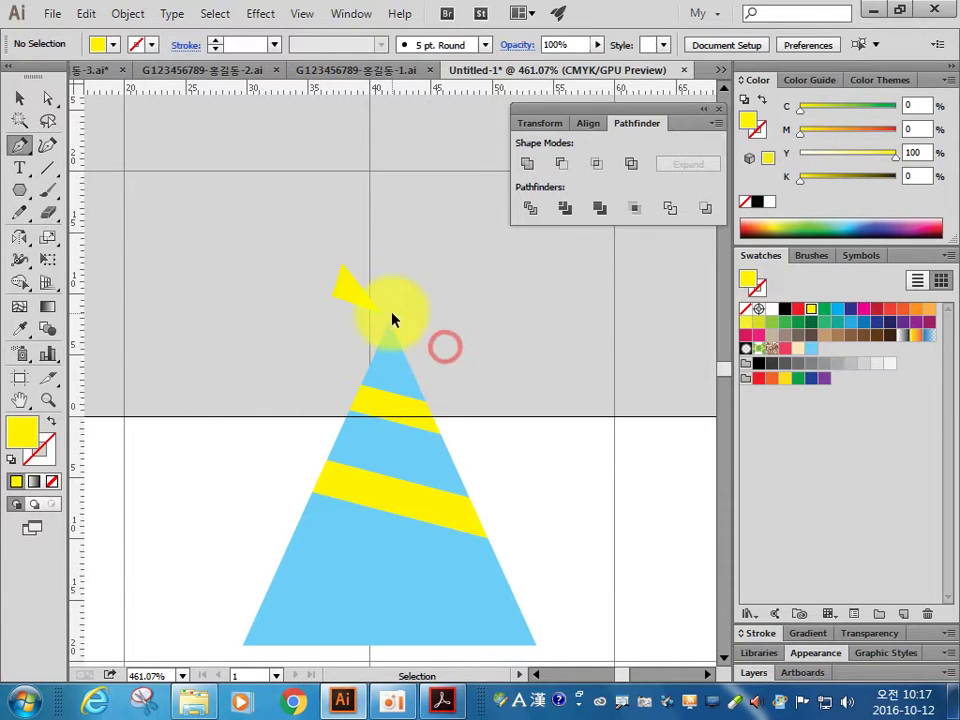
left_click_drag(380, 262, 403, 243)
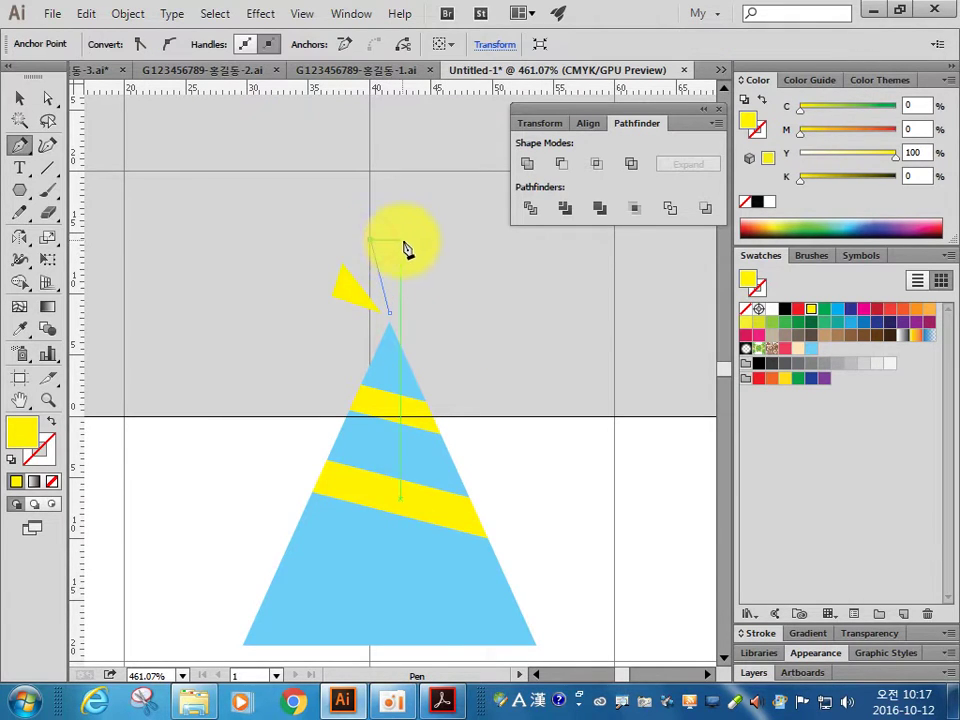
left_click(449, 386, "ctrl")
left_click_drag(394, 316, 434, 261)
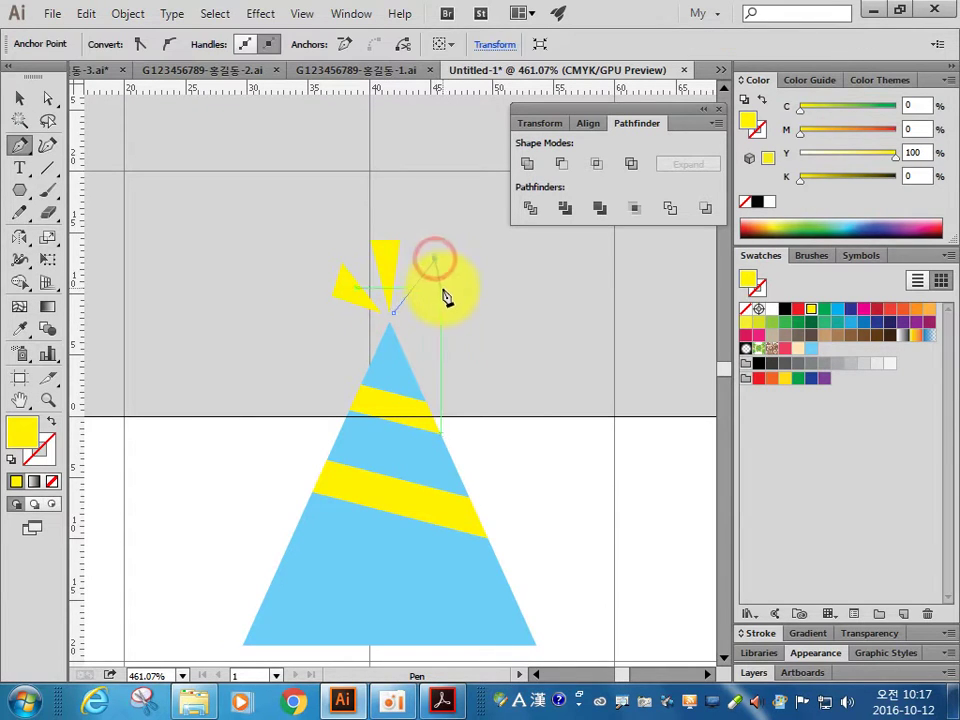
left_click(498, 388, "ctrl")
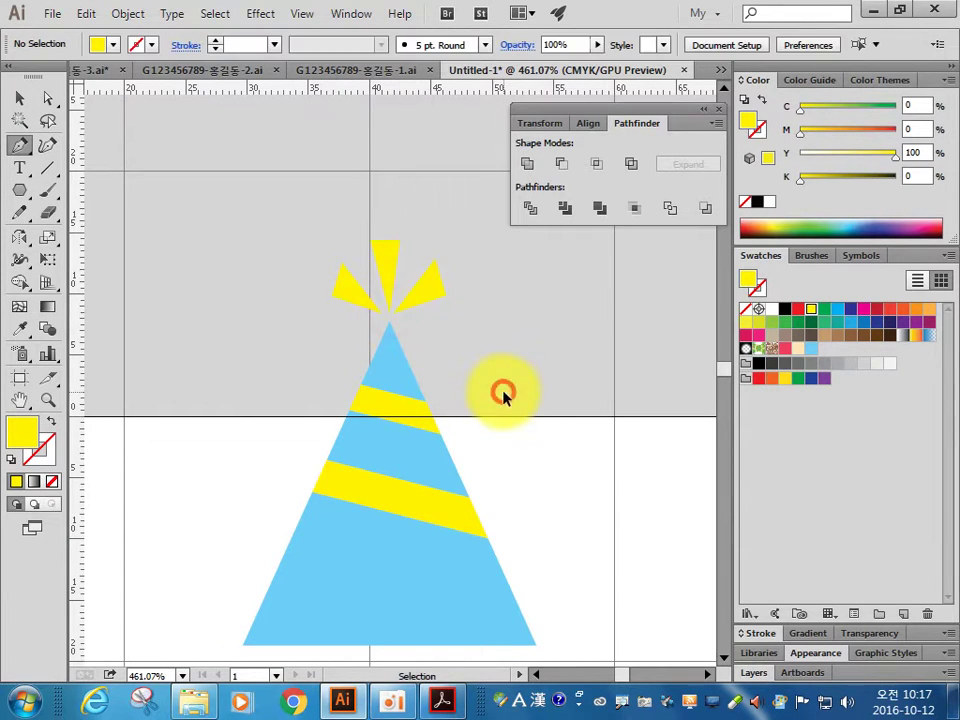
left_click_drag(483, 474, 383, 327)
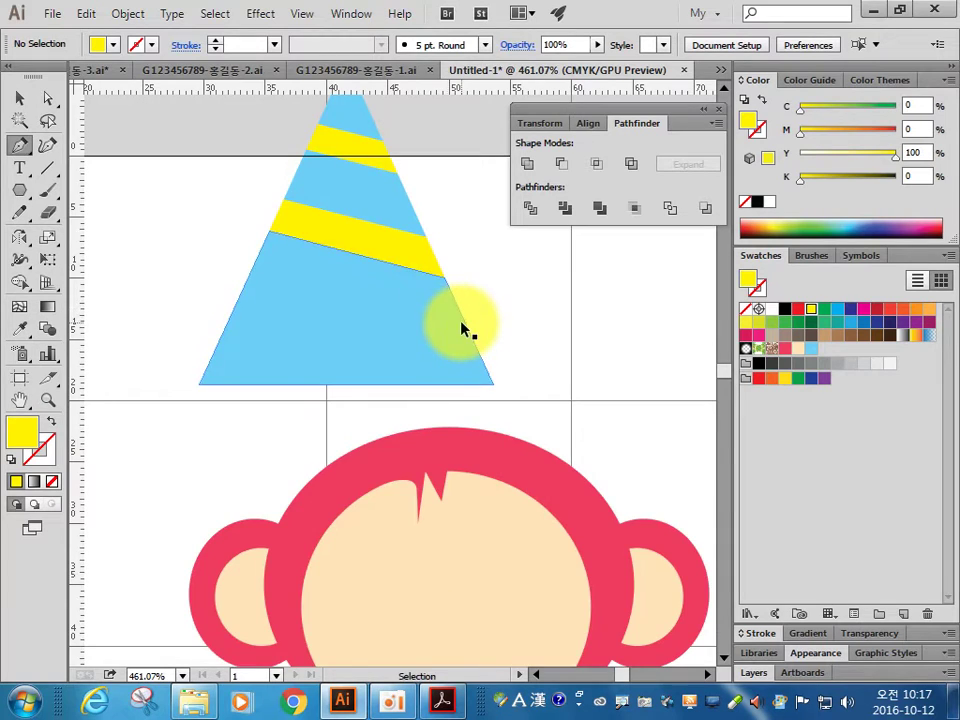
key("ctrl+minus")
key("ctrl+minus")
- Select the whole party hat and lower it onto the monkey's head
left_click(19, 97)
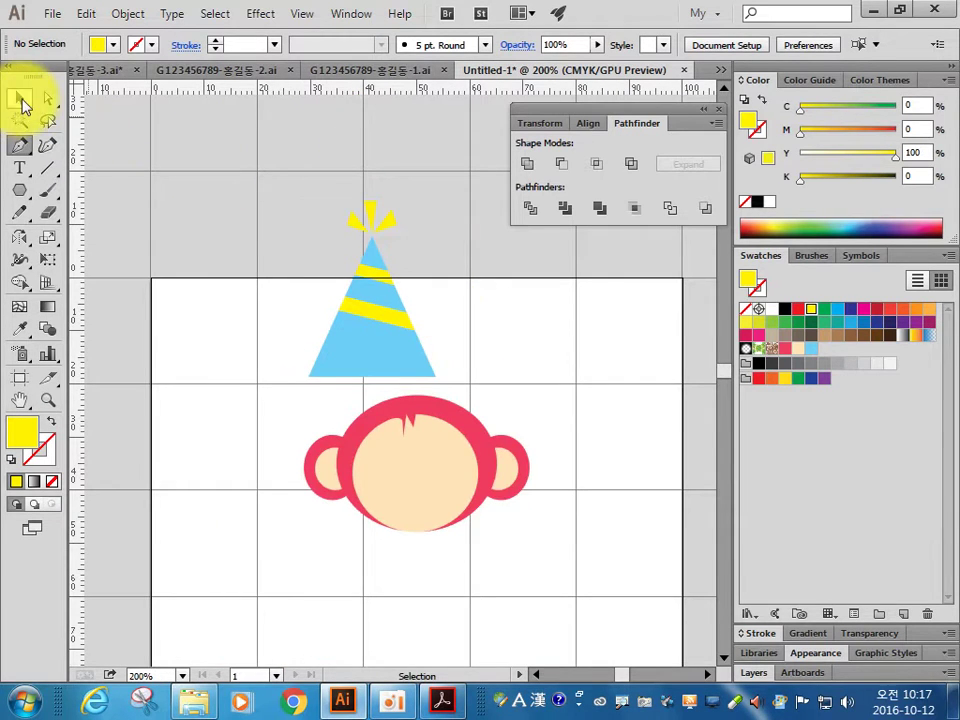
left_click_drag(456, 349, 339, 189)
left_click_drag(402, 342, 428, 376)
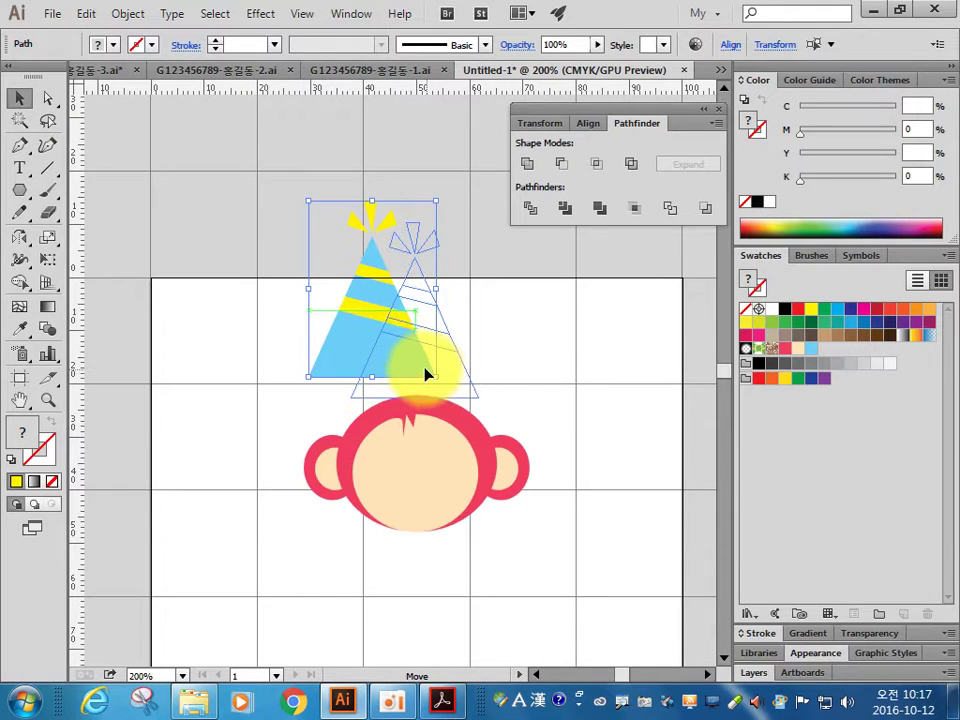
left_click_drag(428, 376, 425, 376)
left_click(546, 408)
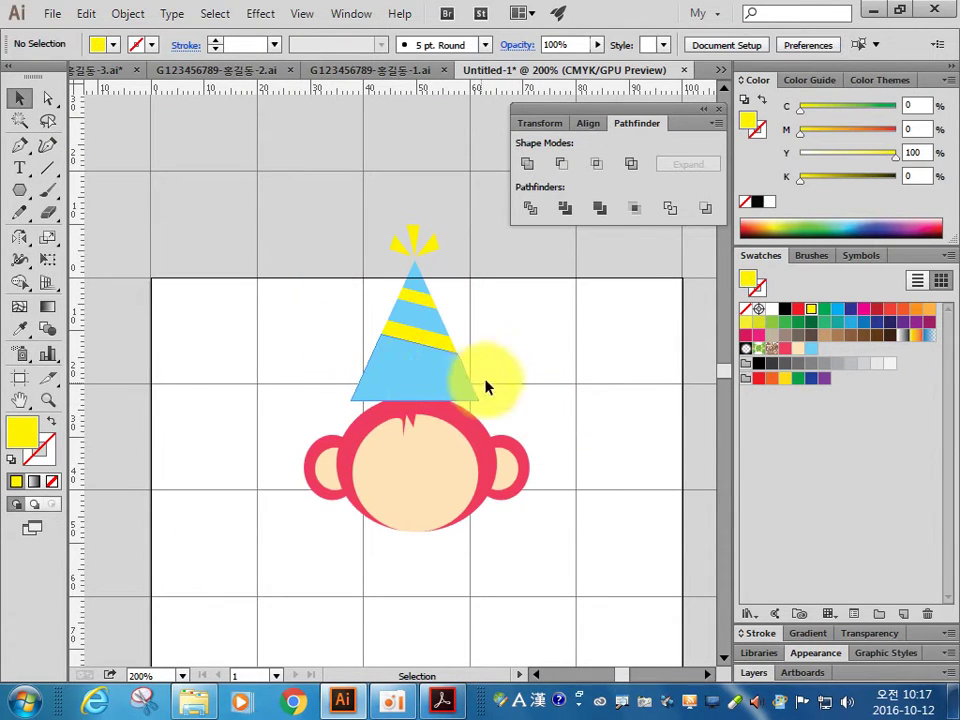
left_click_drag(489, 354, 339, 206)
left_click_drag(428, 390, 430, 400)
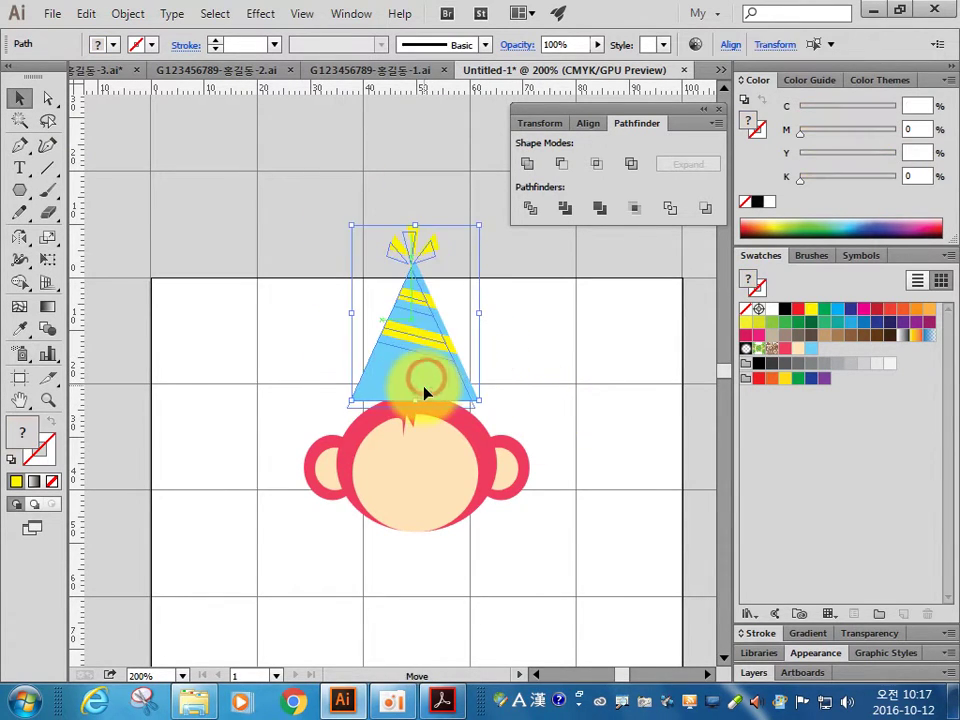
left_click(546, 393)
- Zoom in on the monkey's face and compare with the reference picture
mouse_move(522, 463)
left_mouse_down()
mouse_move(343, 285)
mouse_move(343, 306)
mouse_move(213, 265)
left_mouse_up()
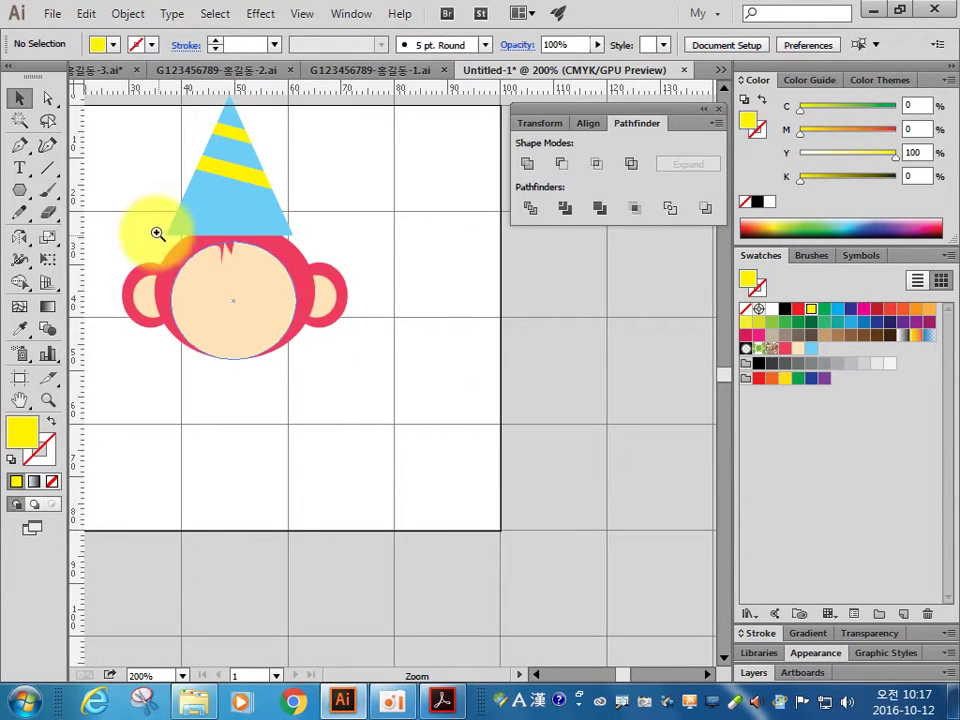
left_click_drag(156, 231, 377, 418)
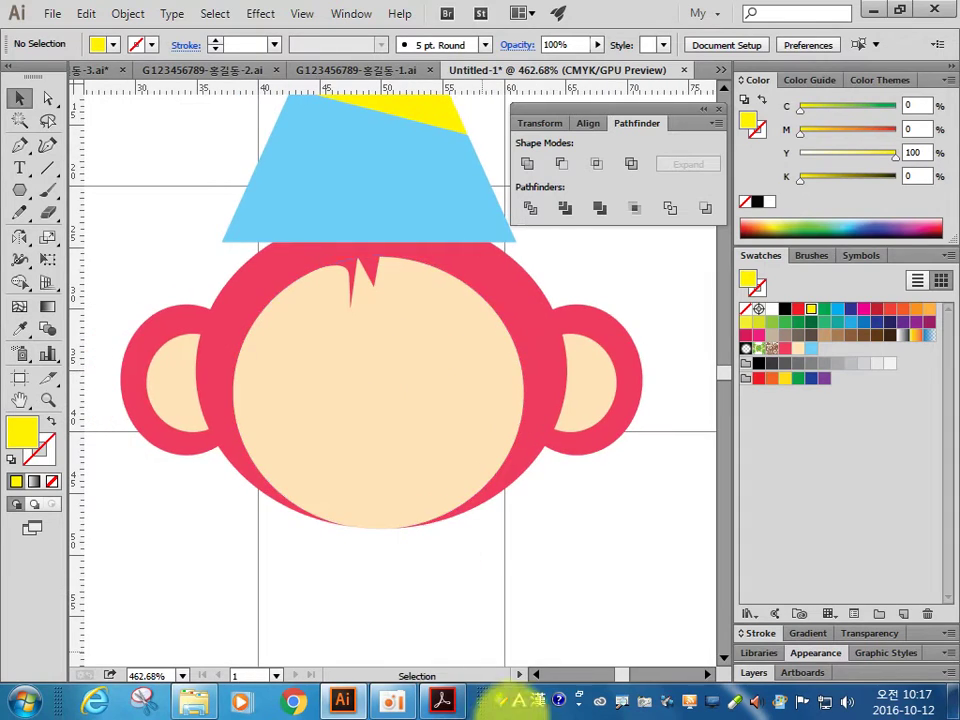
left_click(441, 701)
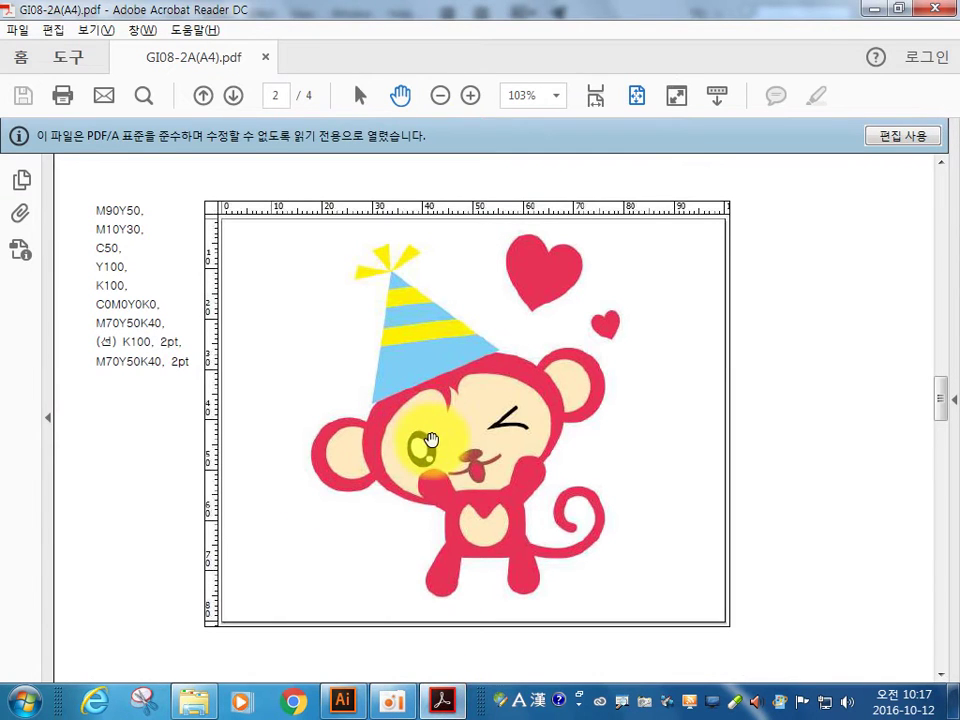
left_click(342, 701)
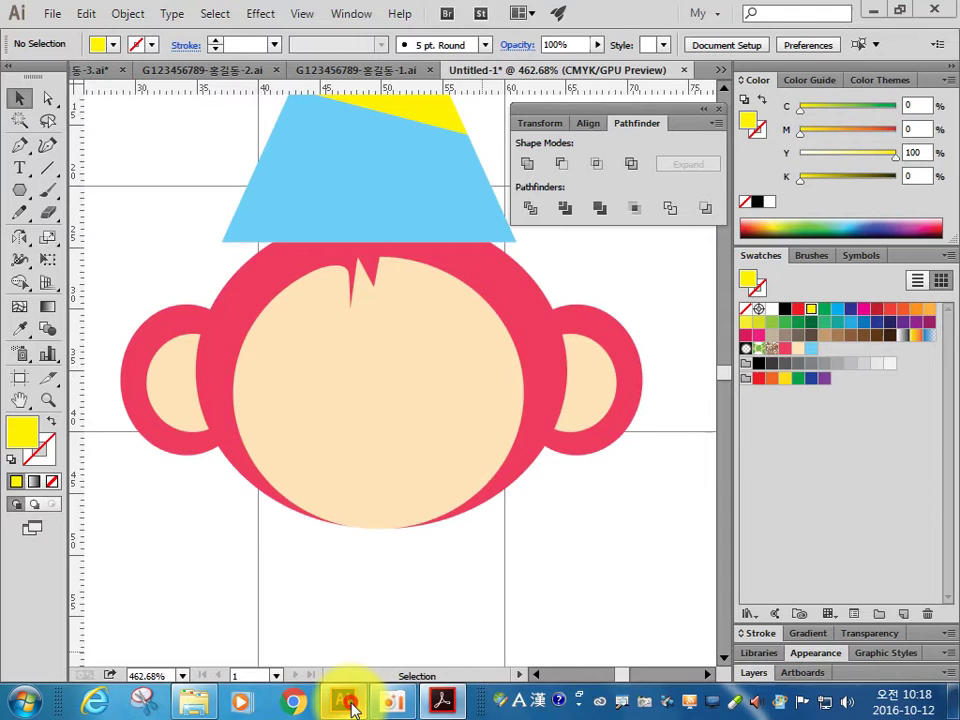
- Draw a black, strokeless oval for the left eye with the Ellipse tool
left_click(20, 190)
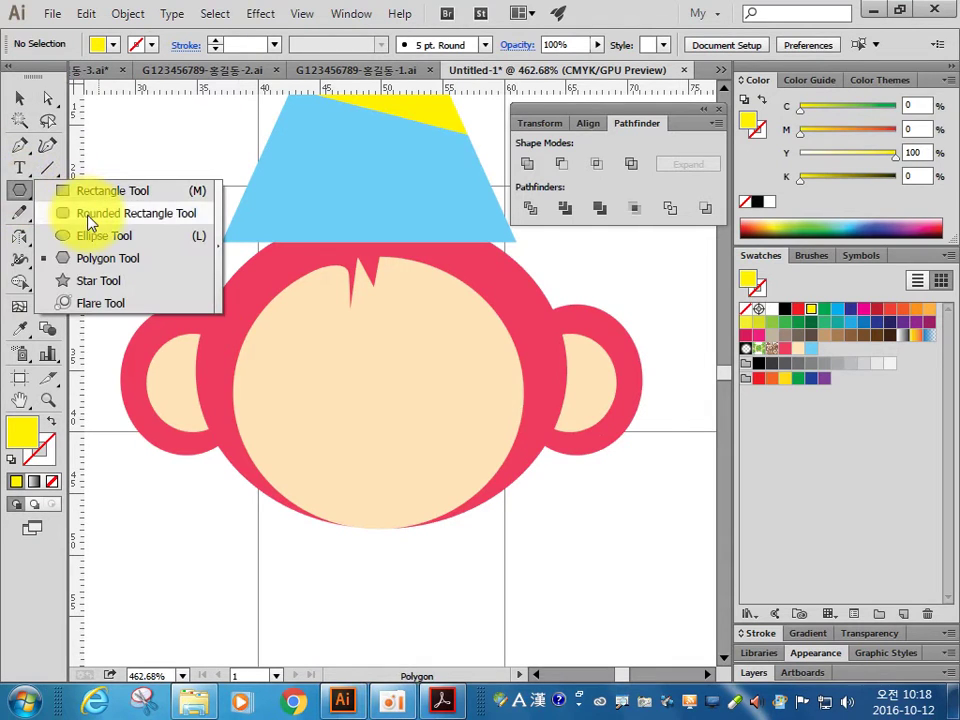
left_click(62, 236)
left_click(8, 460)
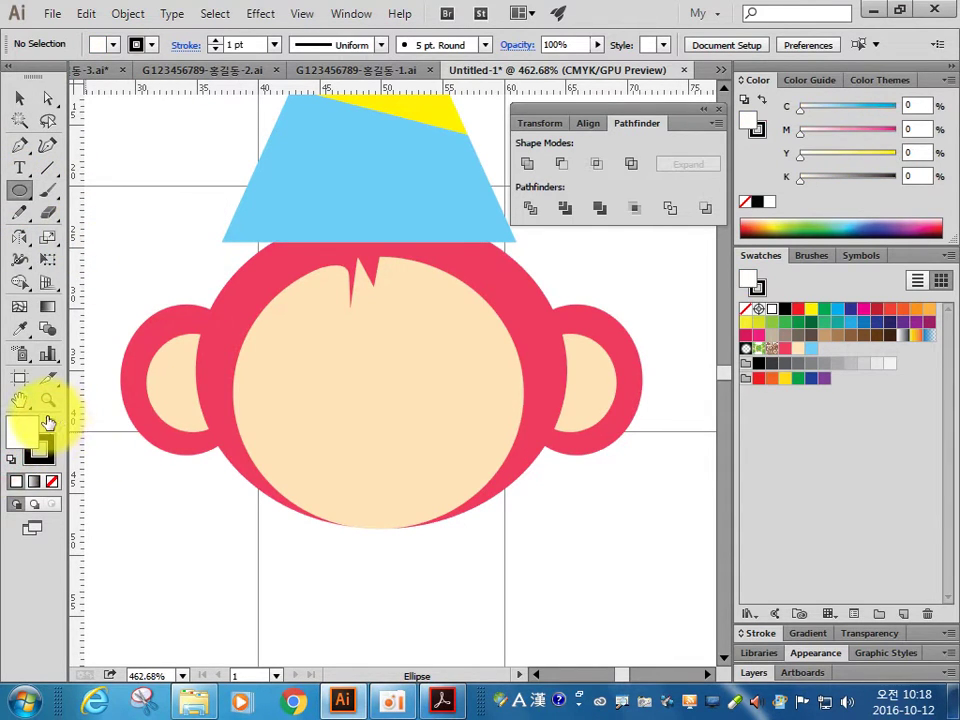
left_click(51, 421)
left_click(52, 481)
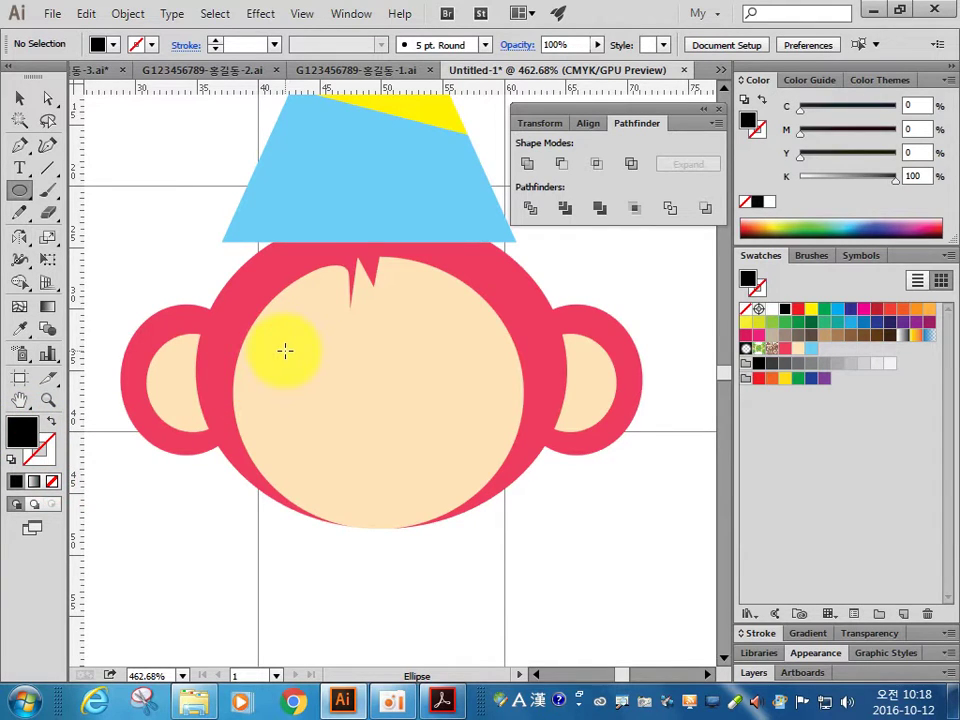
mouse_move(291, 350)
left_mouse_down()
mouse_move(311, 407)
mouse_move(325, 411)
left_mouse_up()
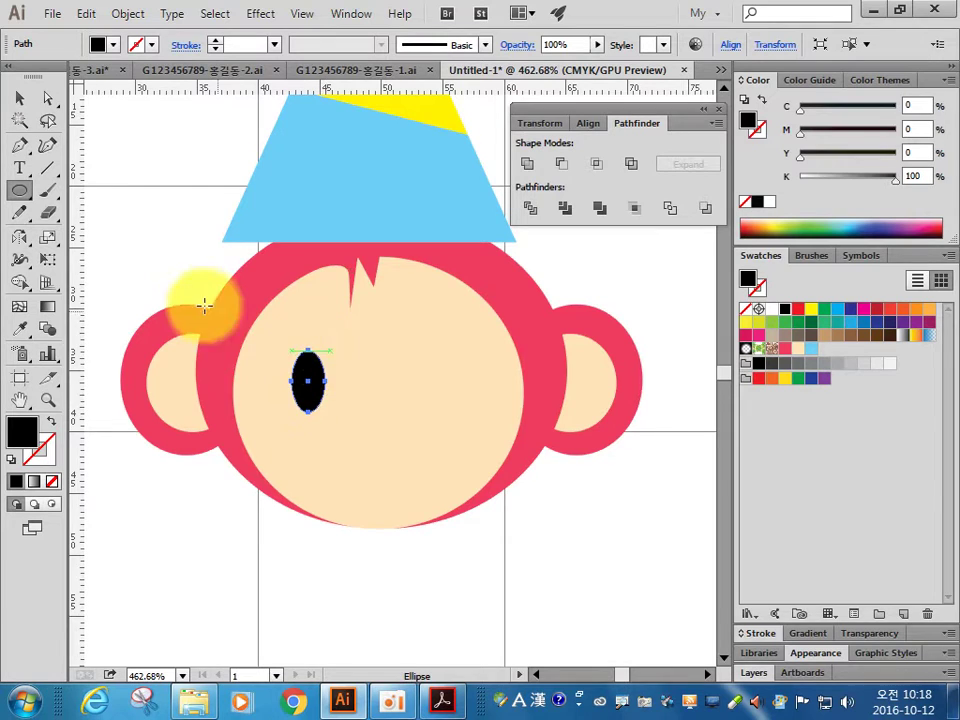
- Add a white oval highlight and a small white dot inside the eye
left_click_drag(290, 363, 360, 443)
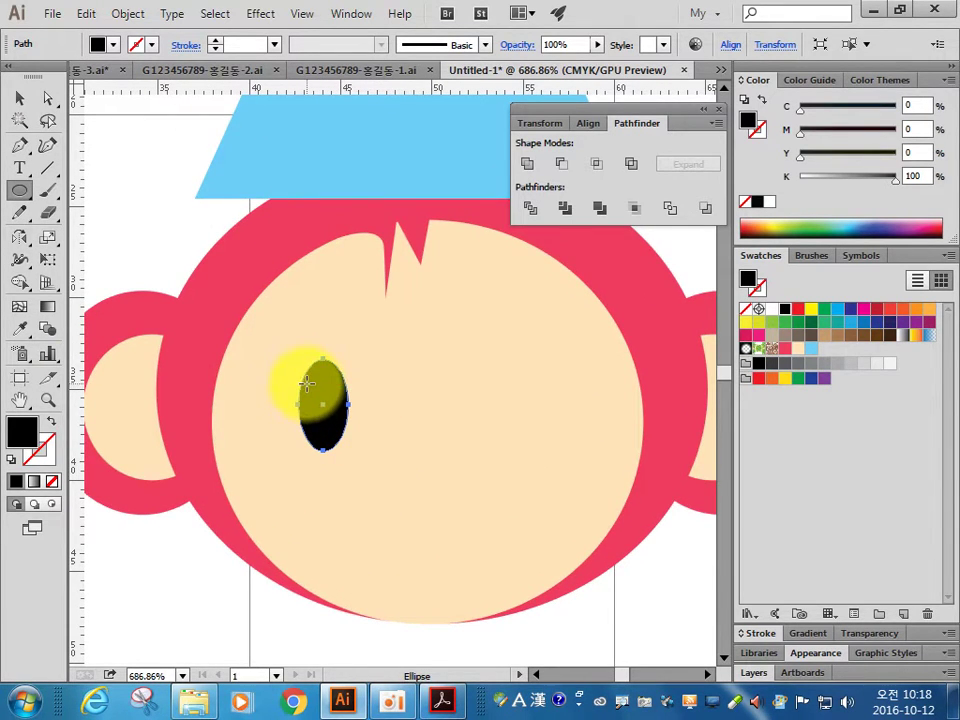
left_click_drag(307, 383, 323, 425)
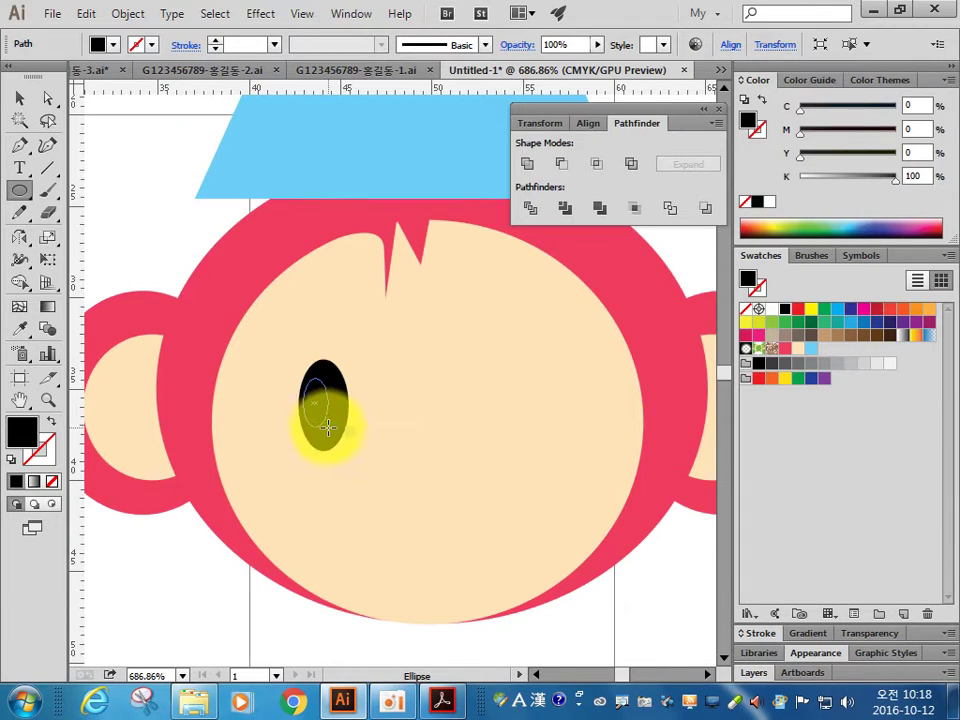
left_click(771, 201)
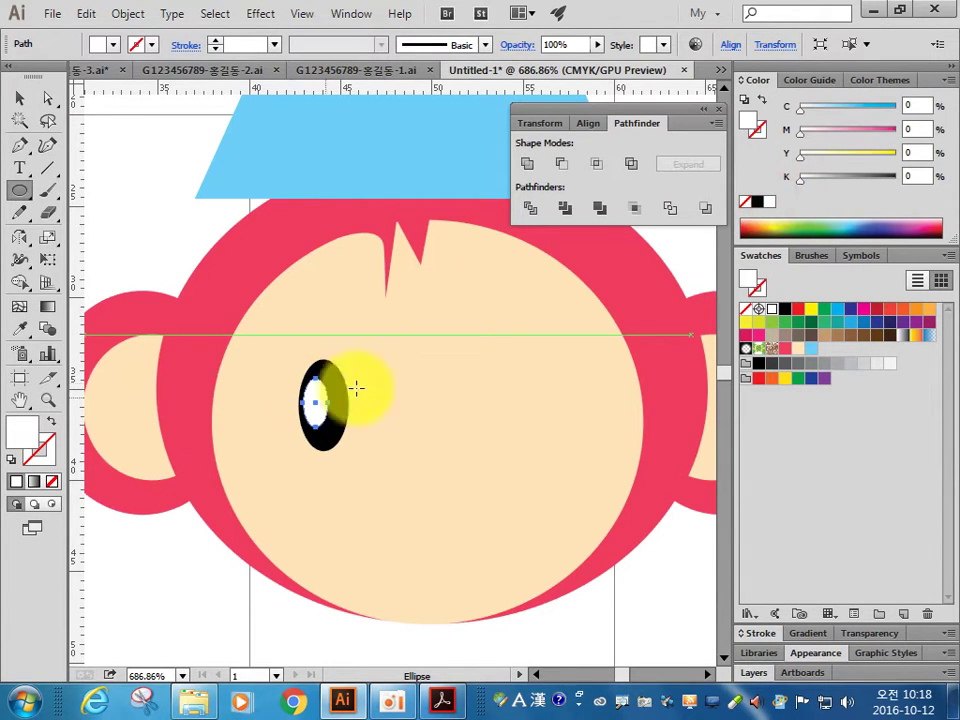
mouse_move(378, 398)
left_mouse_down()
mouse_move(337, 415)
mouse_move(340, 435)
left_mouse_up()
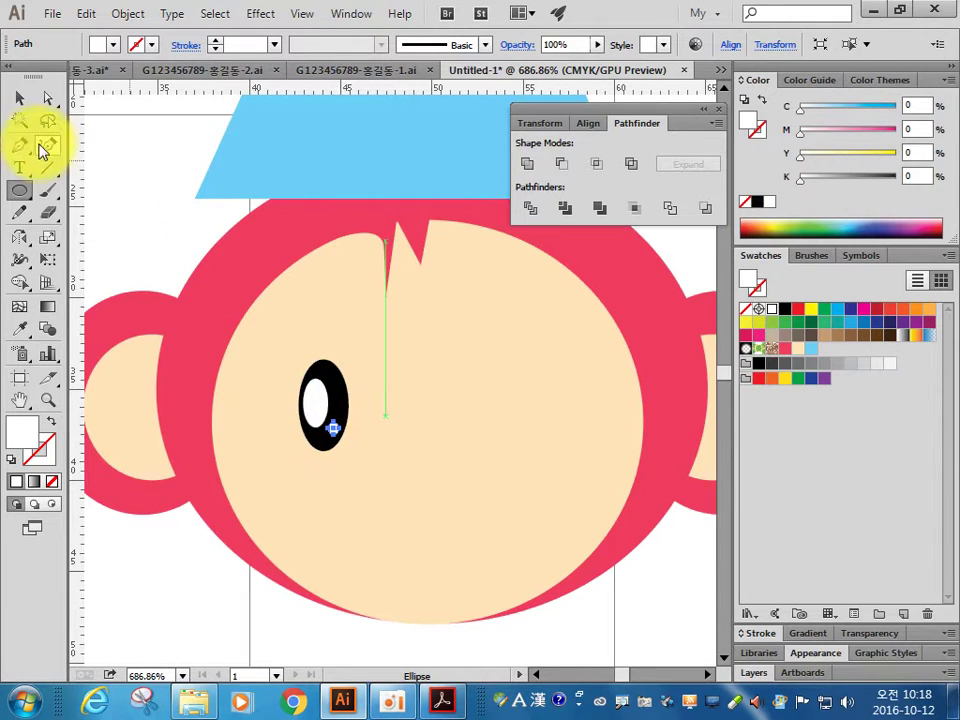
left_click(19, 98)
left_click(137, 186)
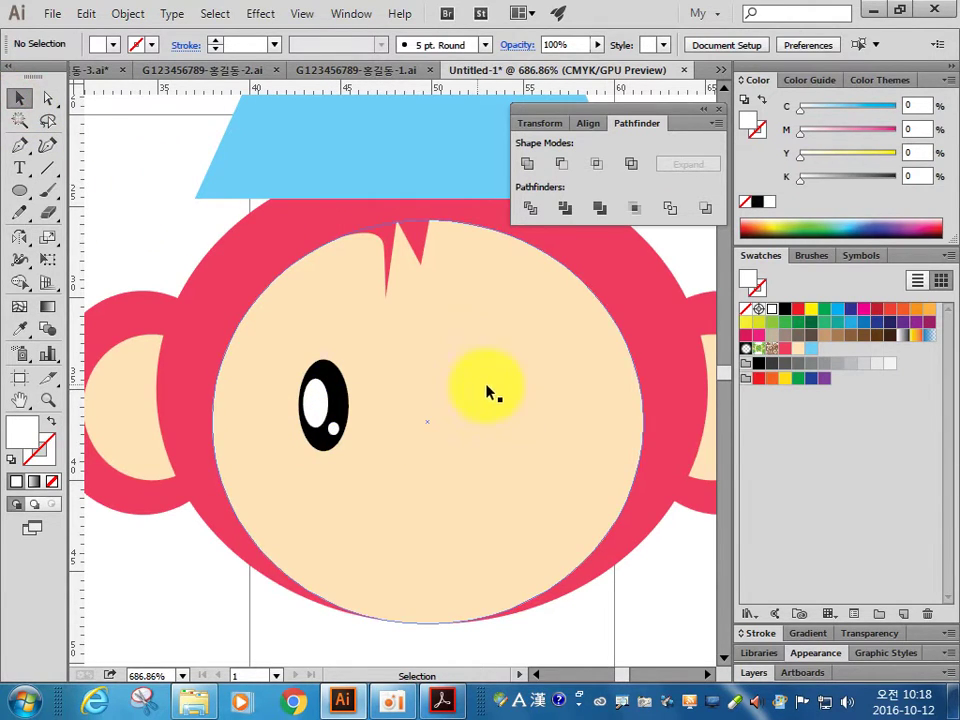
- Set the Pen tool to a 2 pt black stroke with no fill
left_click(19, 145)
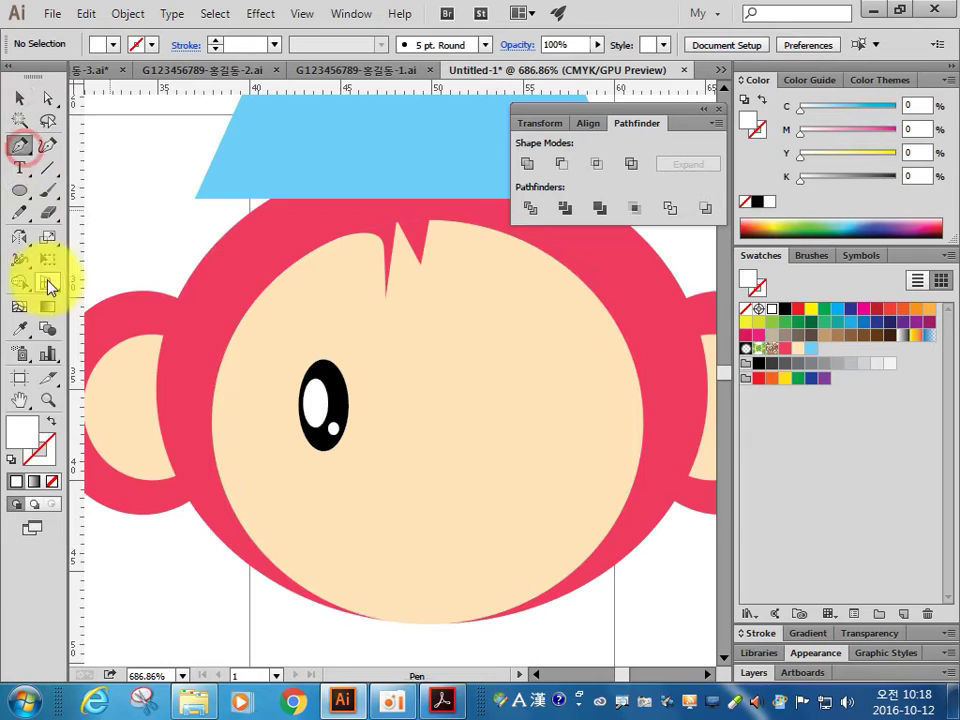
left_click(11, 459)
left_click(52, 481)
left_click(40, 452)
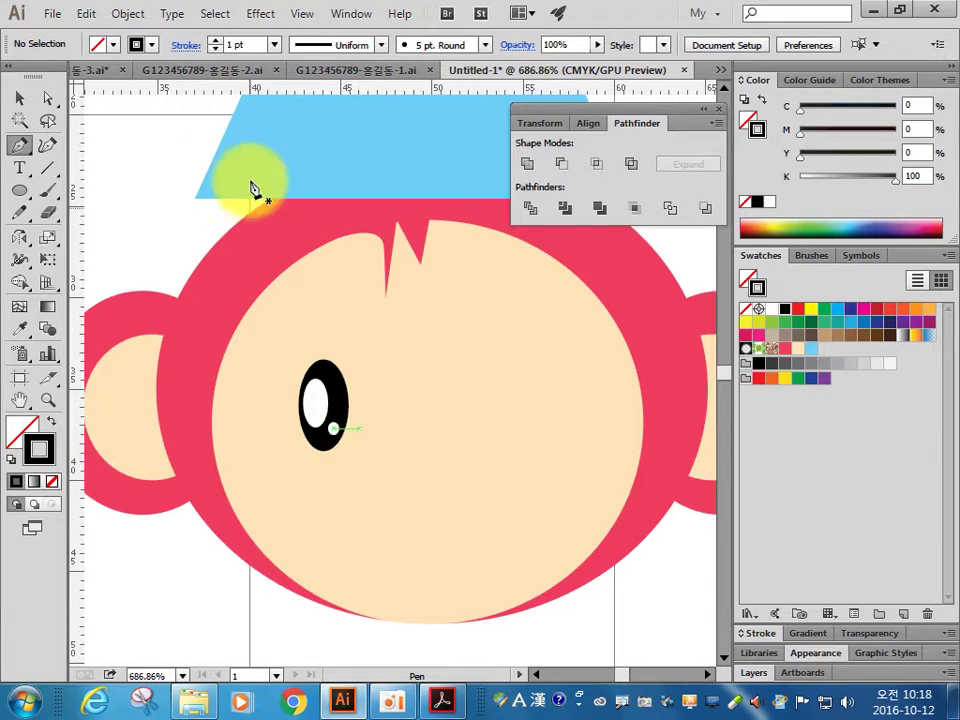
left_click(273, 45)
left_click(297, 147)
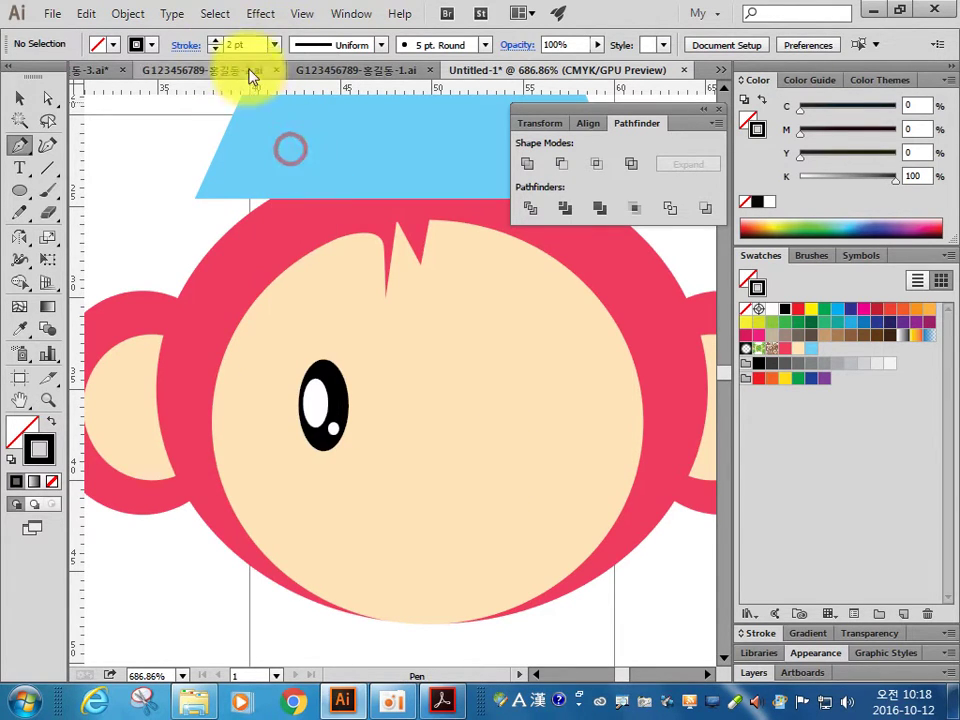
left_click(757, 633)
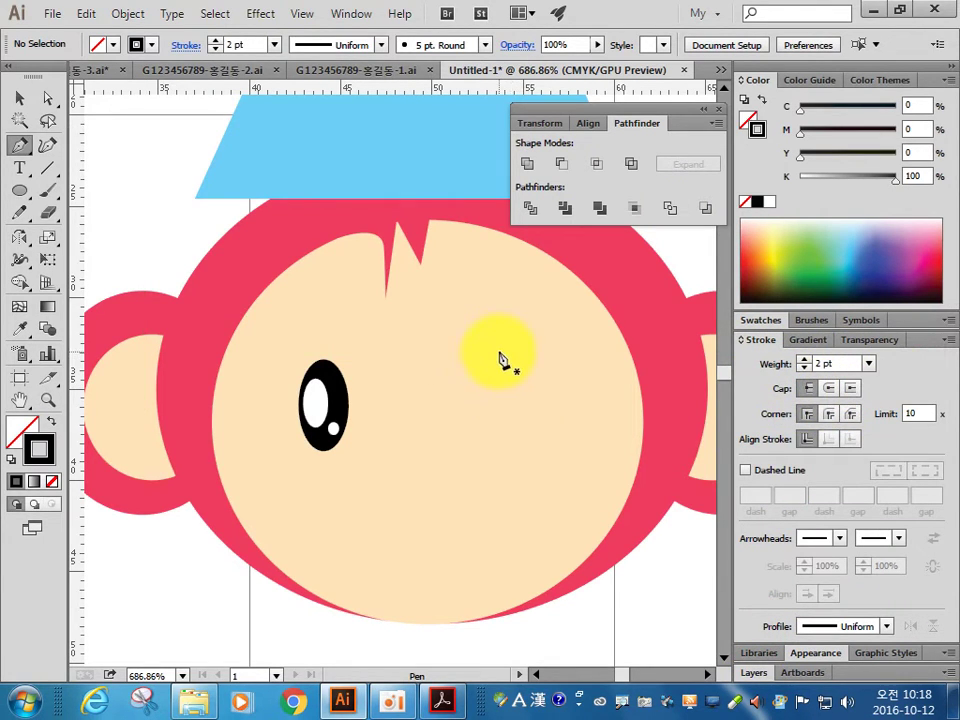
- Draw the curved winking right-eye stroke and nudge its lower-left anchor into place
left_click(466, 406)
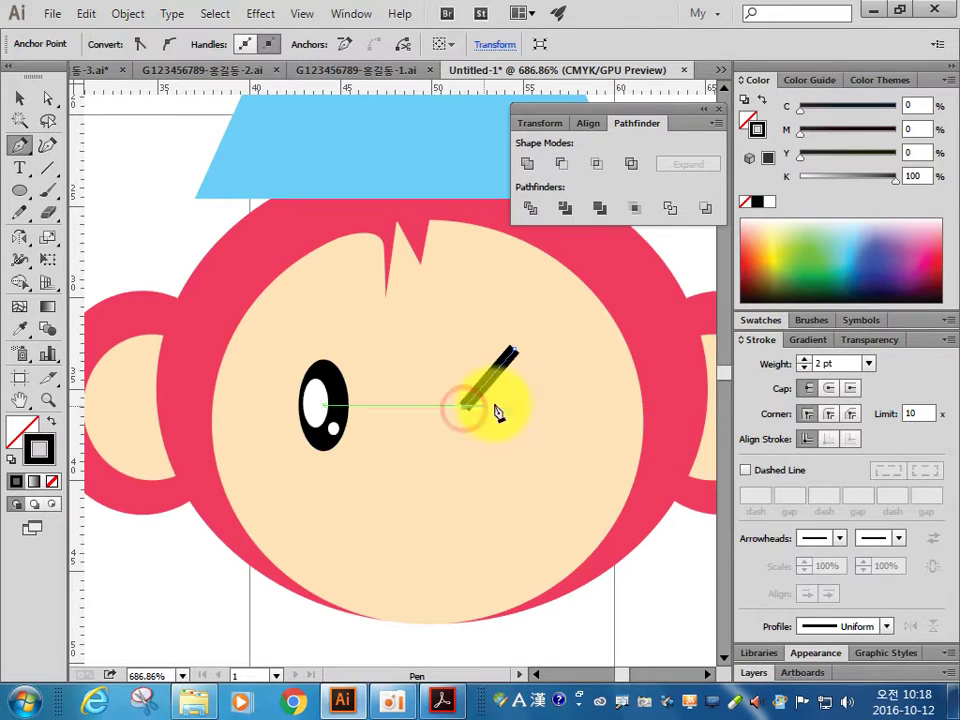
left_click_drag(540, 404, 558, 434)
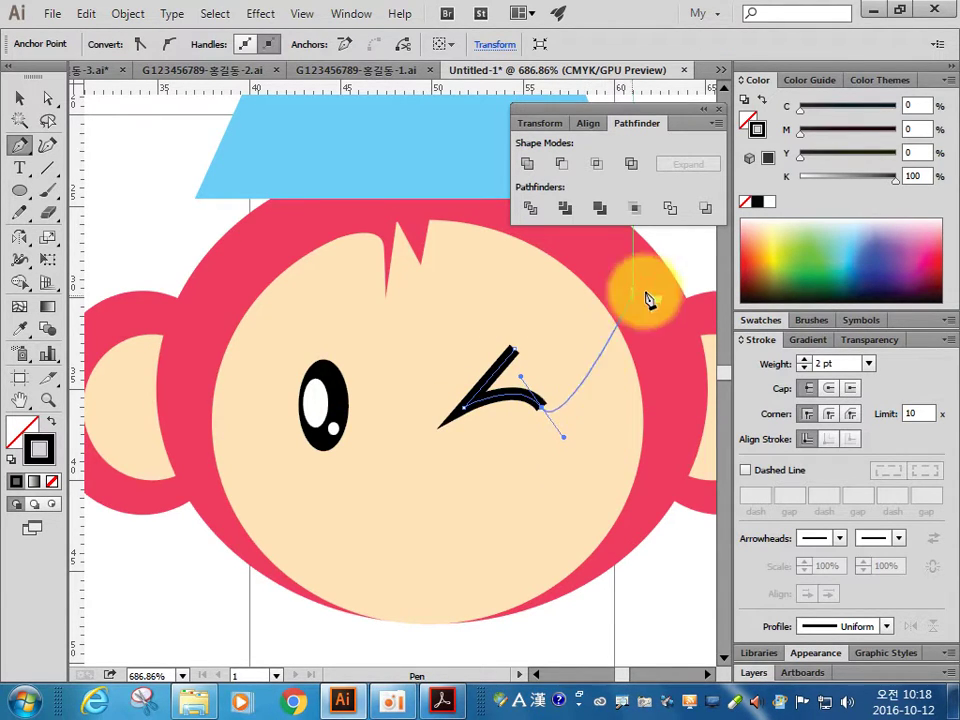
left_click(681, 264, "ctrl")
left_click(47, 96)
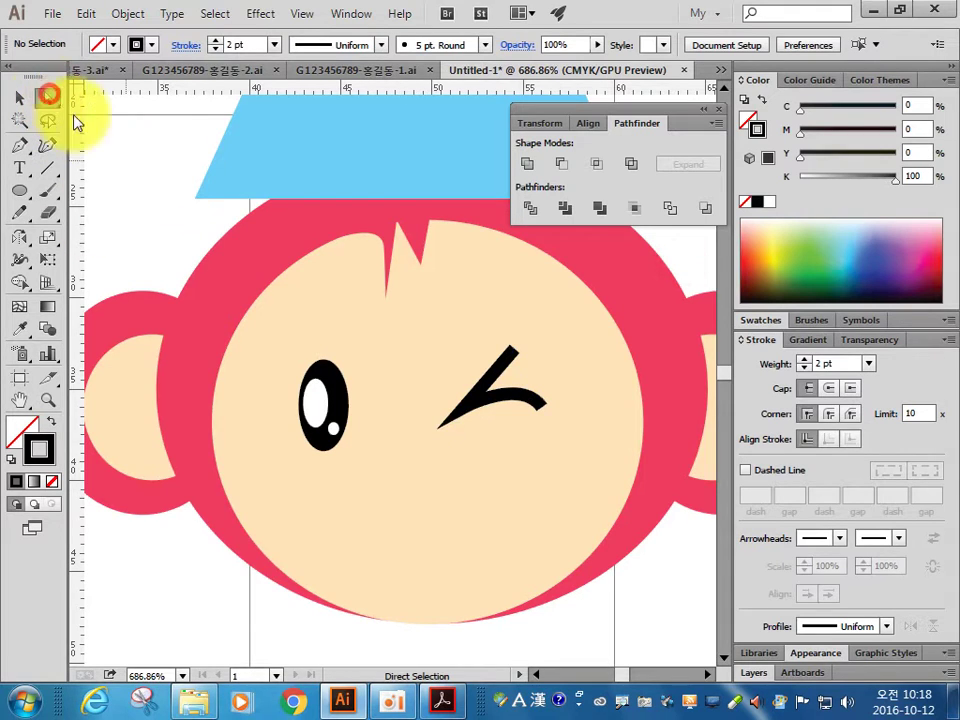
left_click(466, 413)
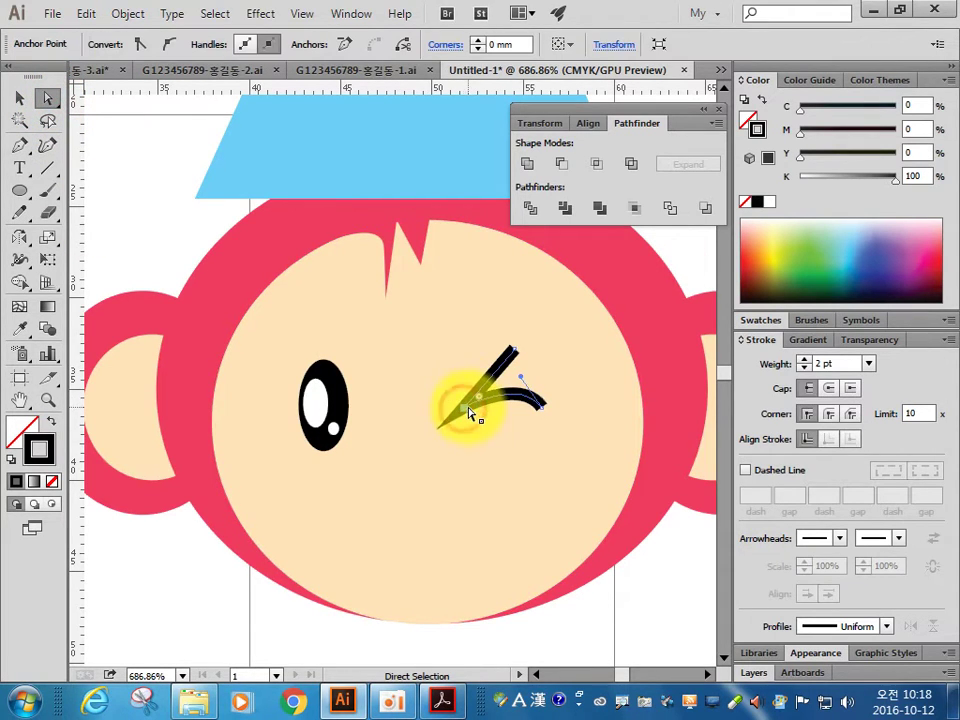
left_click_drag(466, 413, 474, 405)
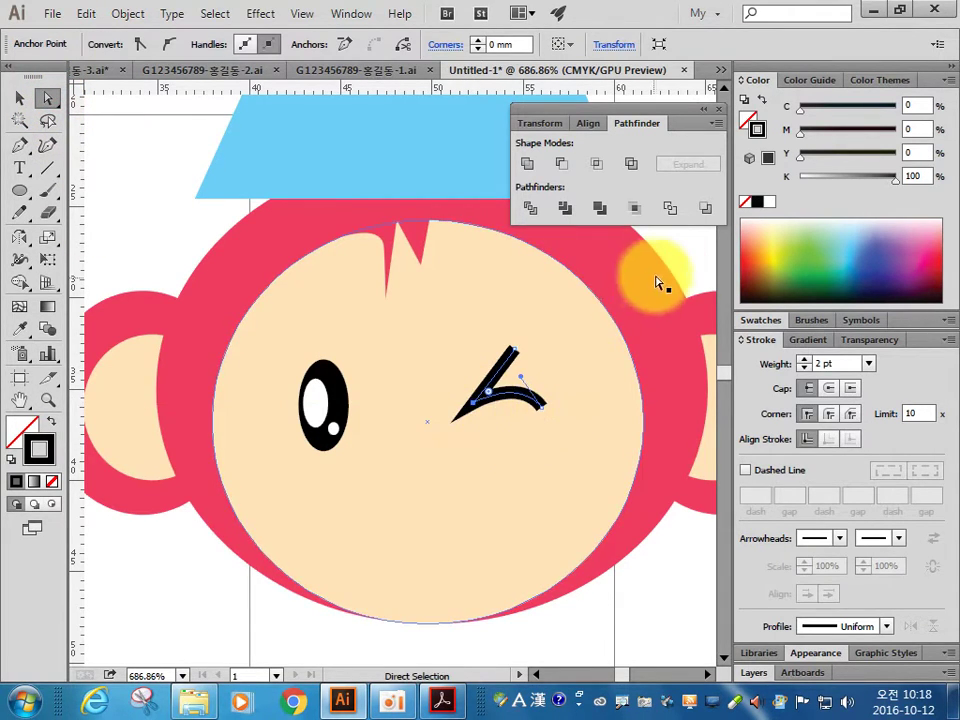
left_click(686, 248)
left_click_drag(447, 456, 467, 301)
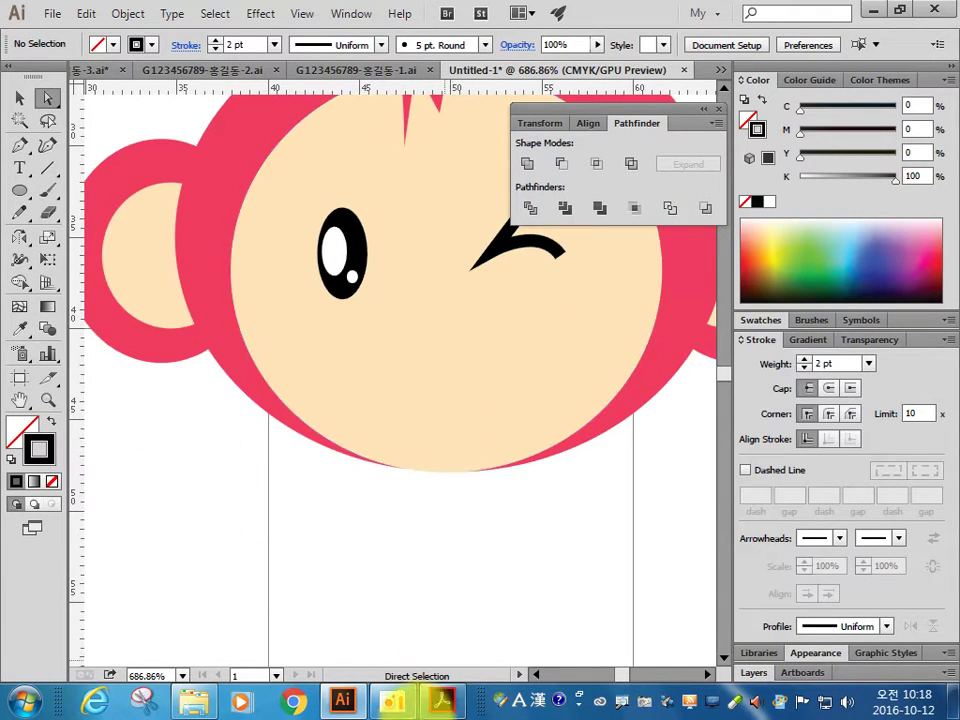
left_click(441, 700)
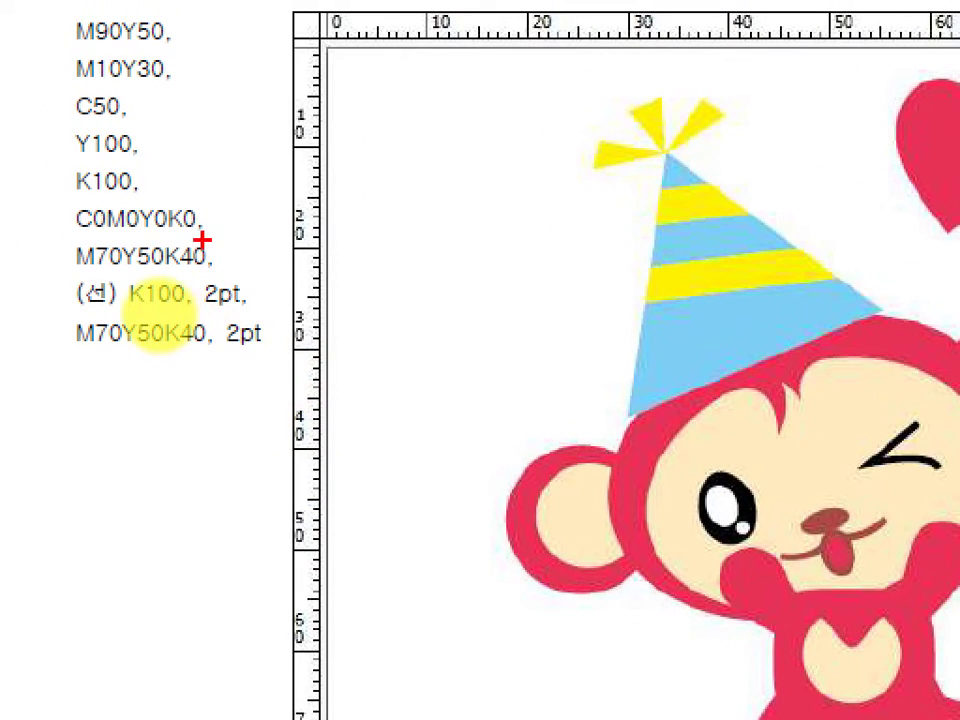
- Look up the M70Y50K40 value in the reference colour list, then return to Illustrator
left_click_drag(95, 238, 205, 240)
left_click_drag(85, 268, 110, 268)
left_click_drag(100, 320, 98, 321)
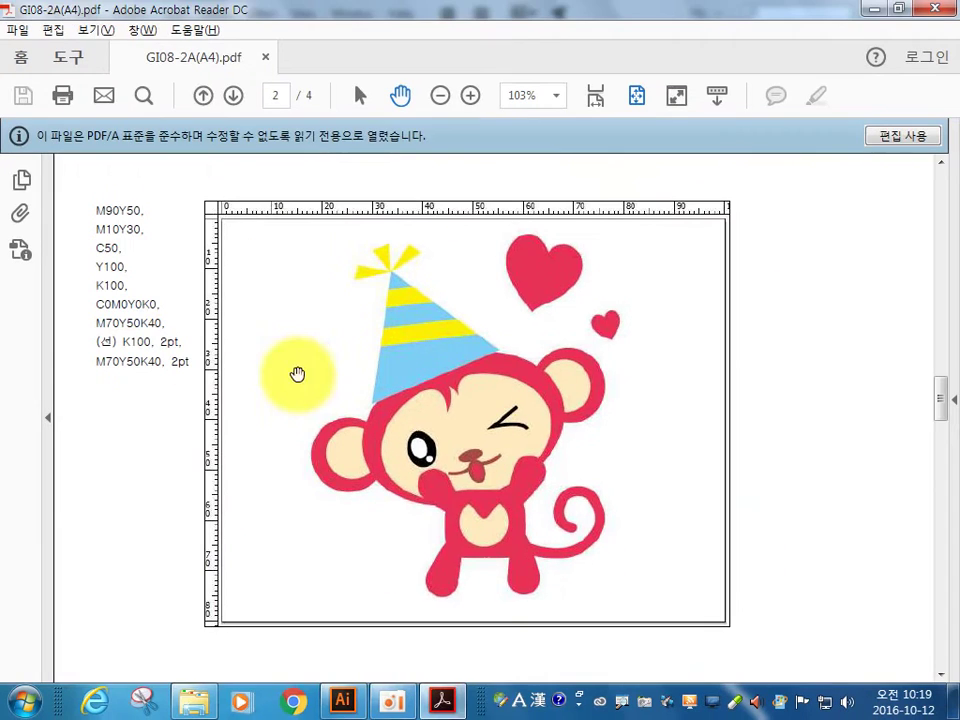
left_click(342, 700)
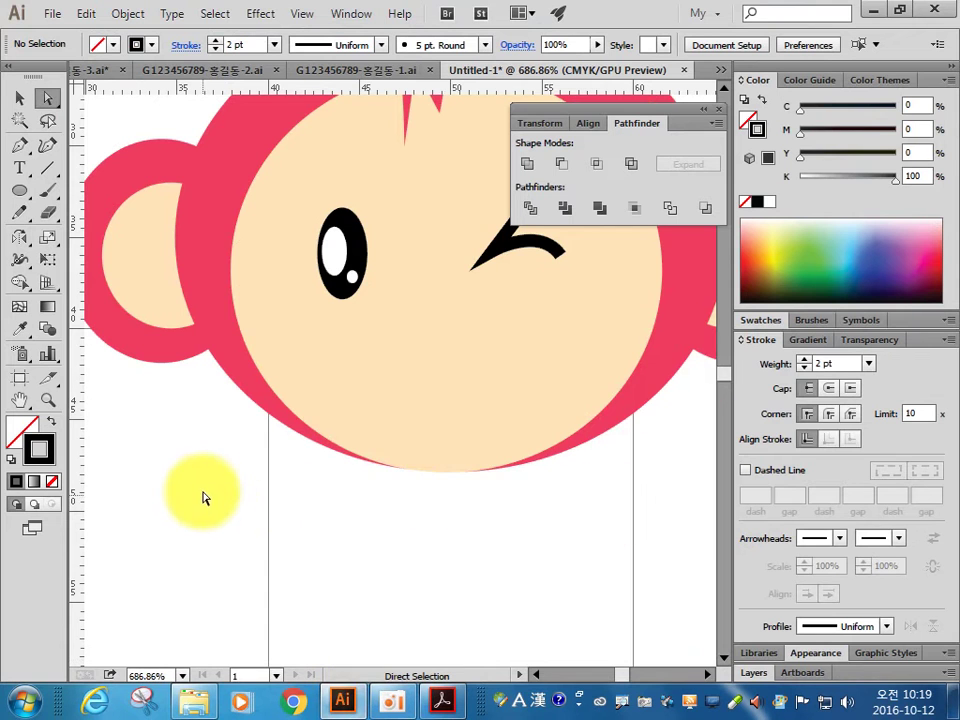
- Set the stroke to None and the fill to dark red C0 M70 Y50 K40
left_click(40, 450)
left_click(52, 481)
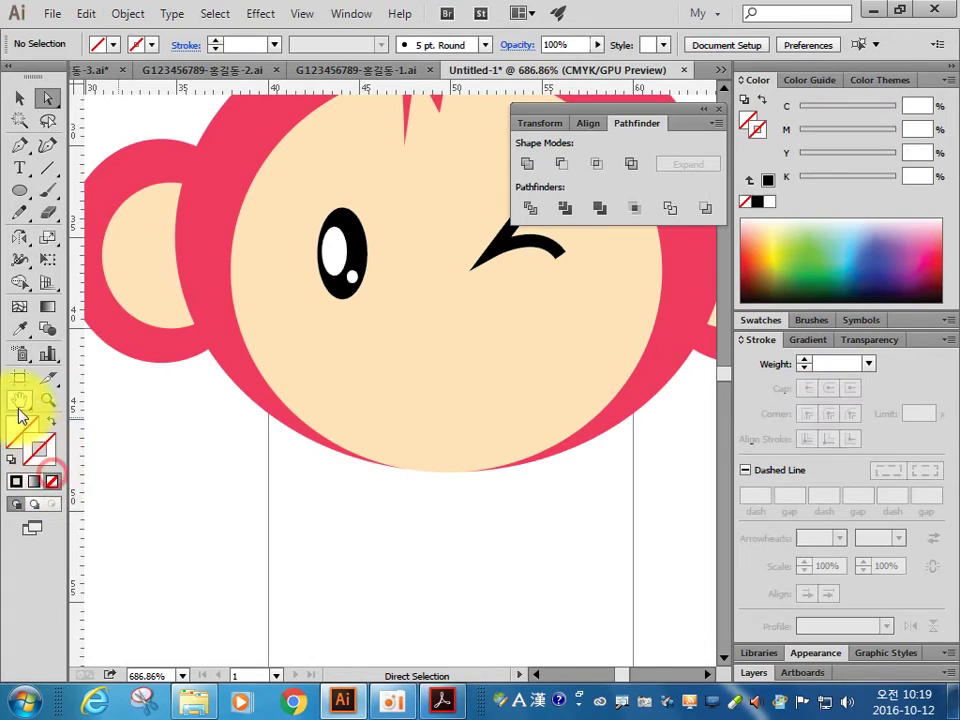
left_click(25, 430)
left_click(912, 128)
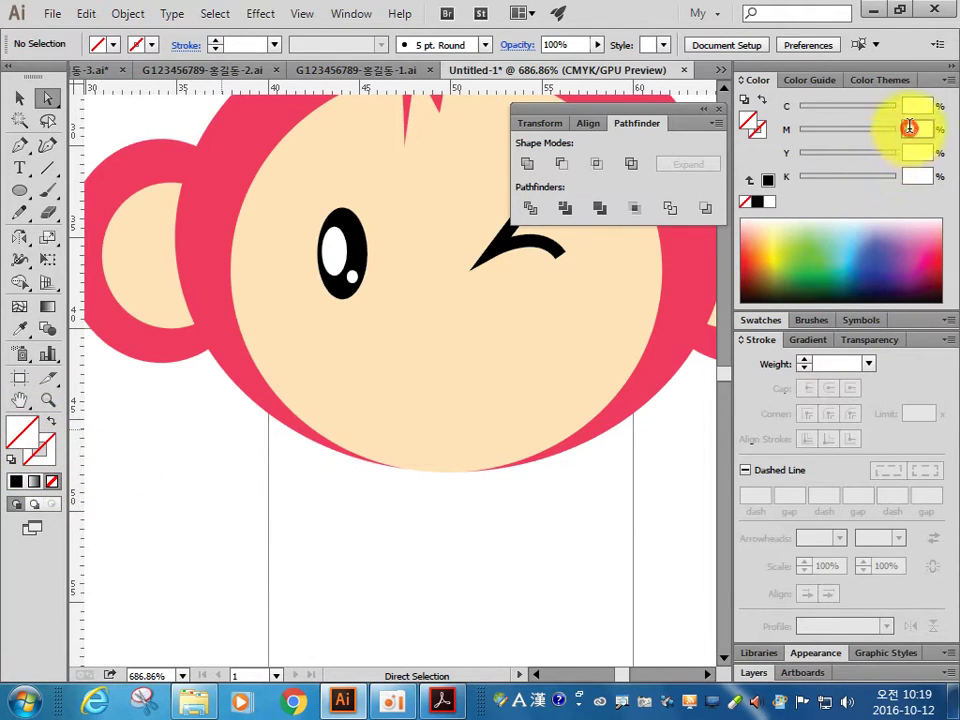
type("70")
key("Tab")
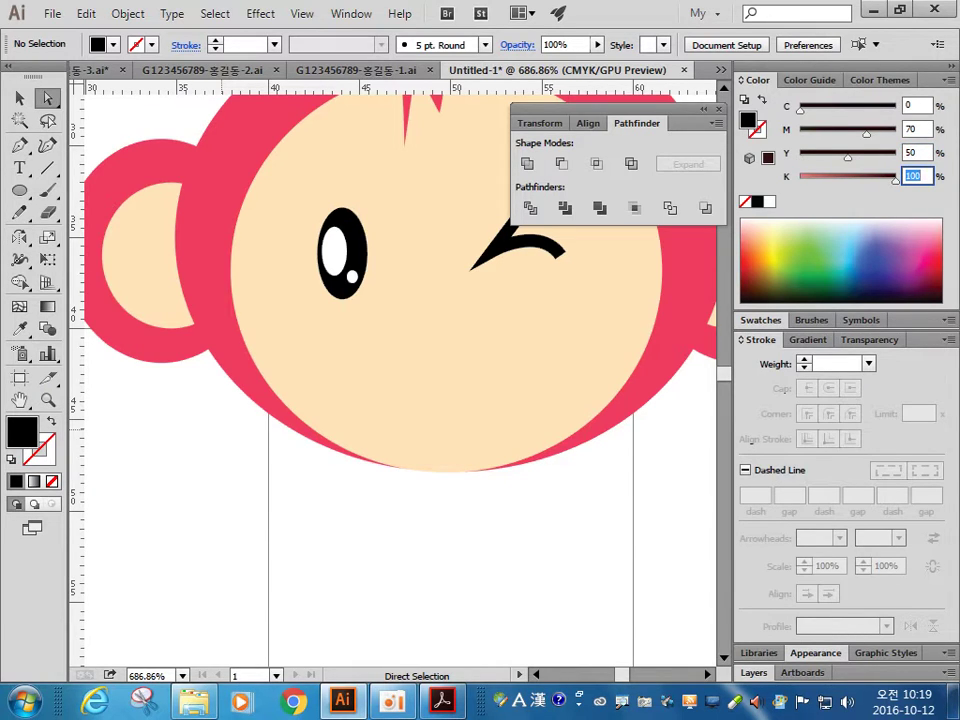
type("40")
key("Return")
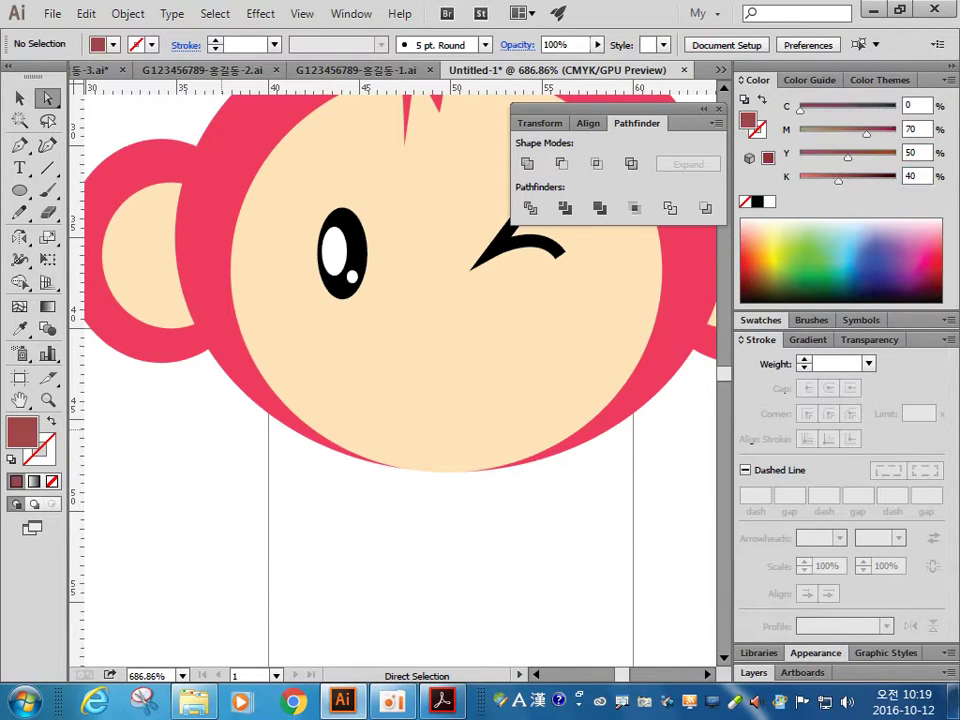
- Save the dark red C0 M70 Y50 K40 fill as a new swatch
left_click(778, 321)
left_click(772, 317)
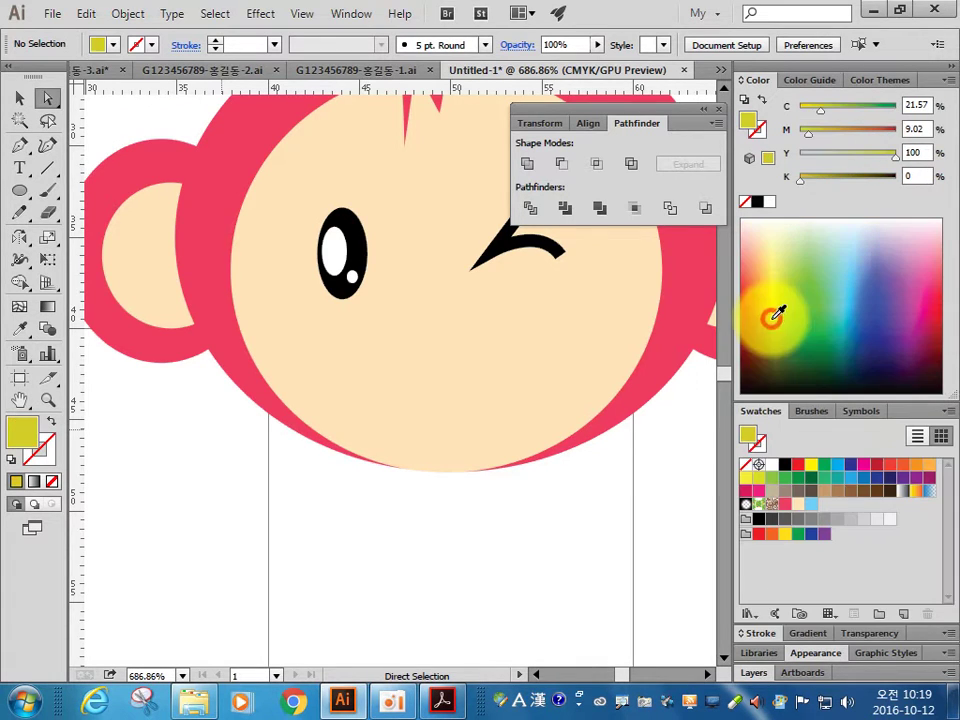
left_click(905, 614)
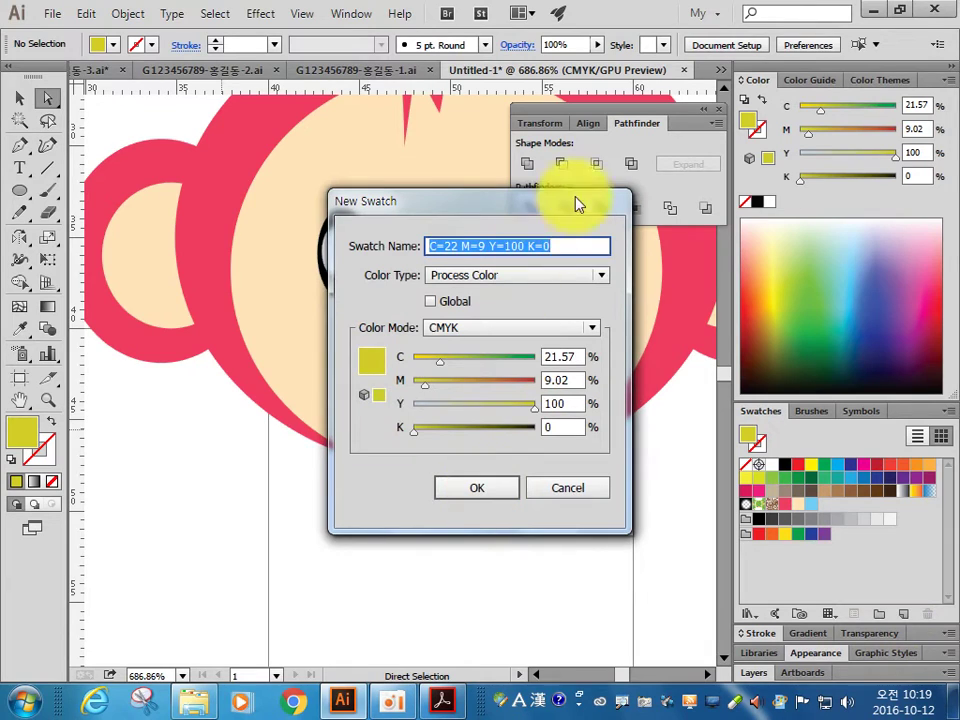
left_click(560, 356)
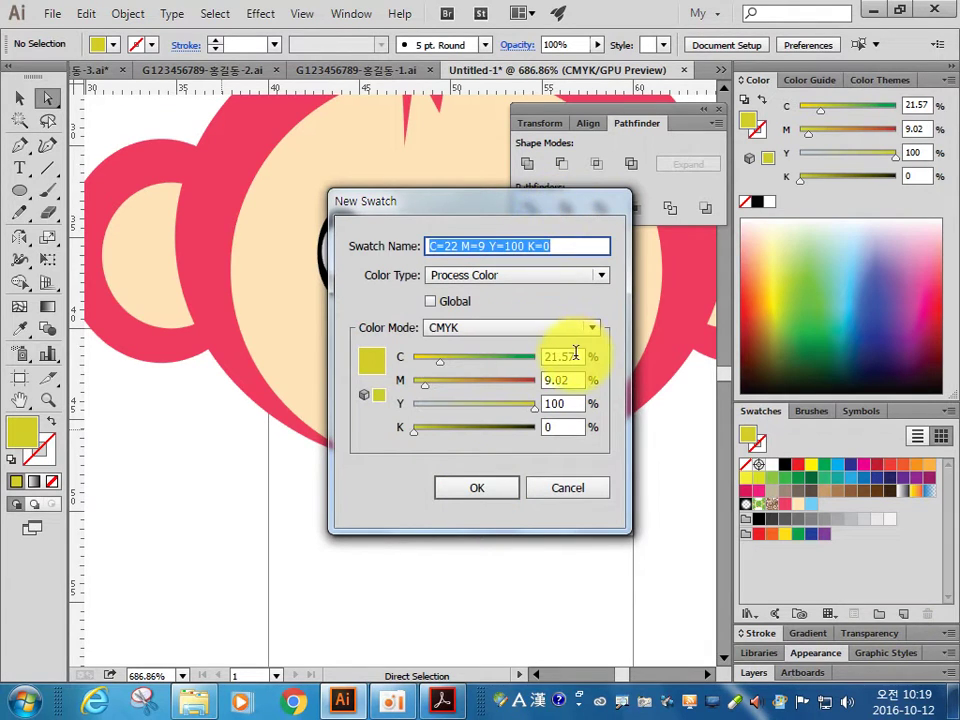
type("0")
key("Tab")
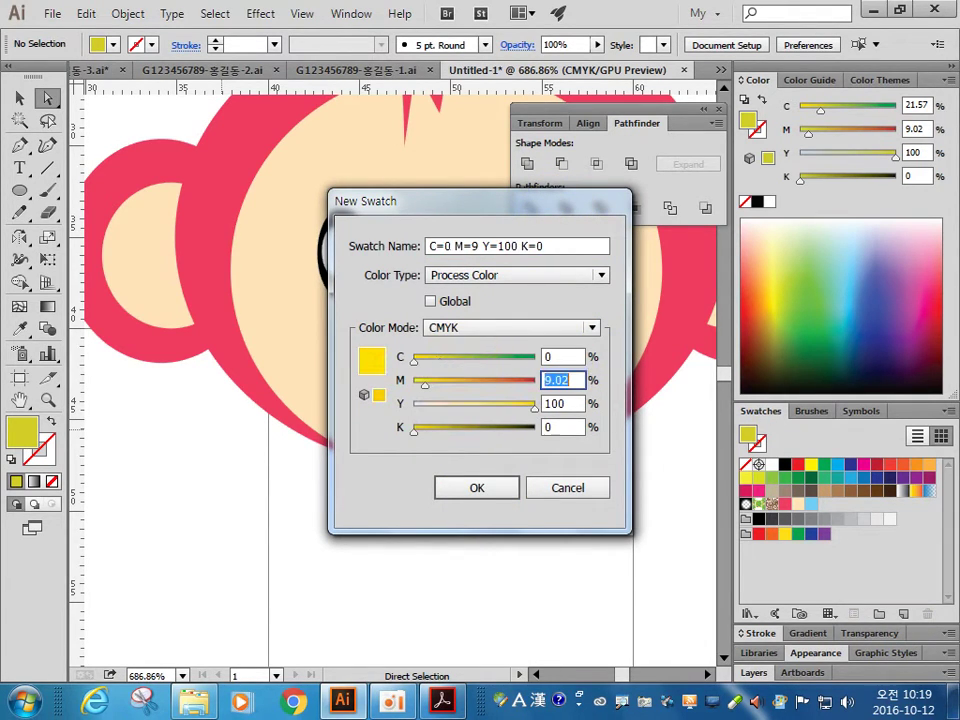
type("70")
key("Tab")
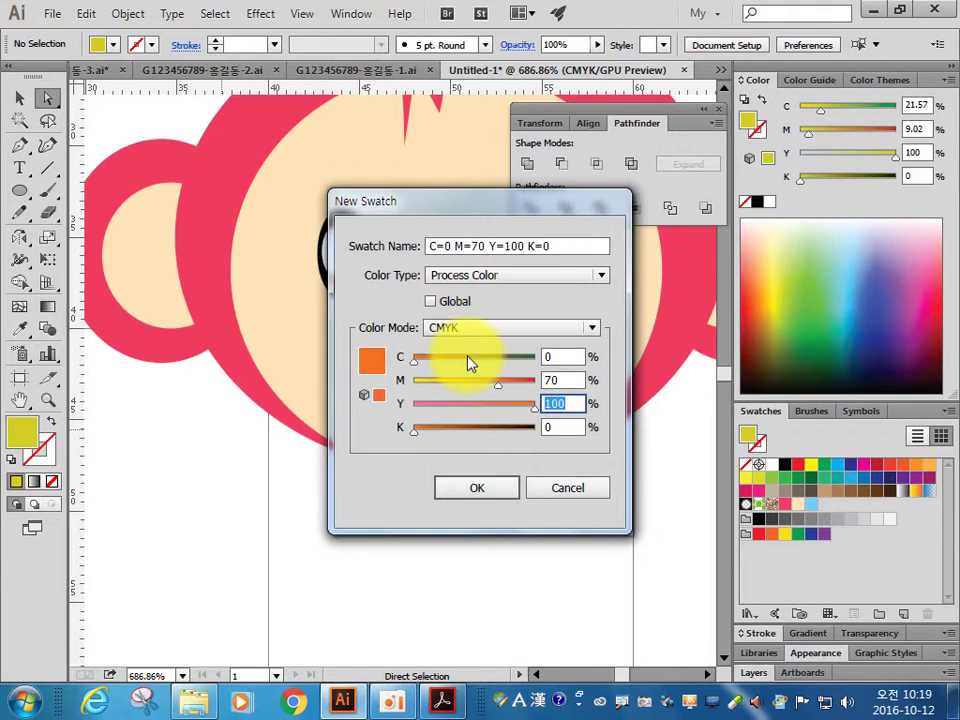
type("50")
key("Tab")
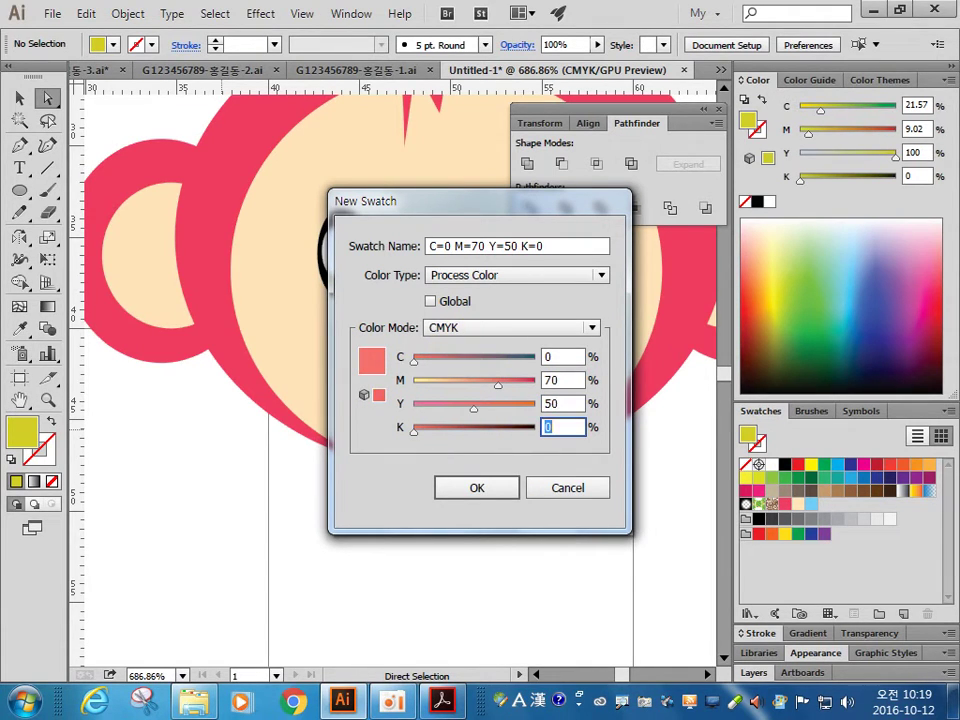
type("40")
key("Tab")
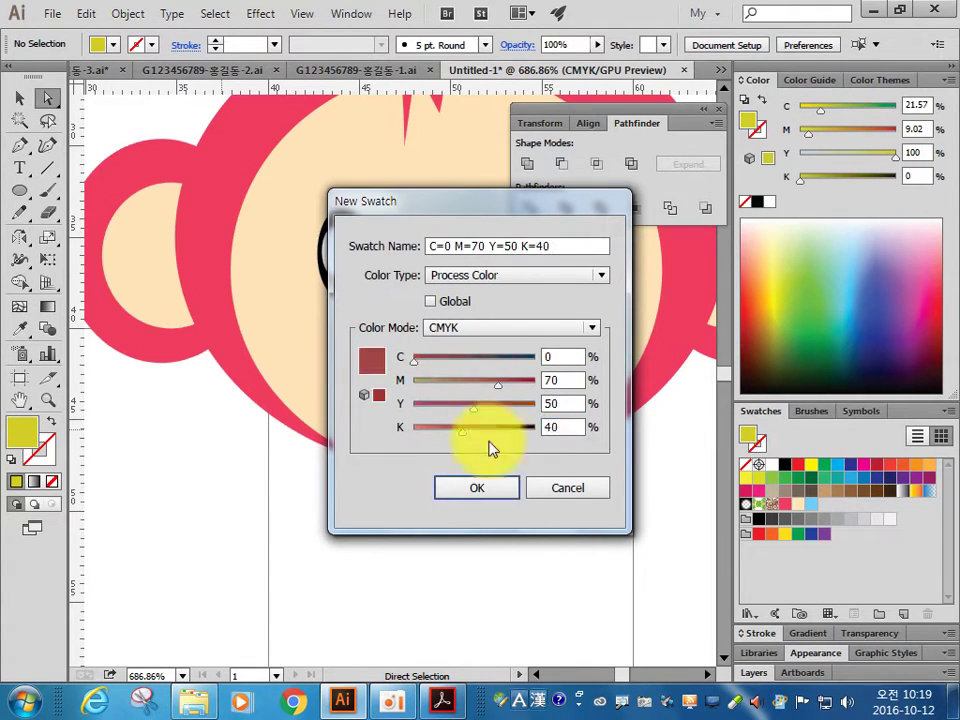
left_click(480, 487)
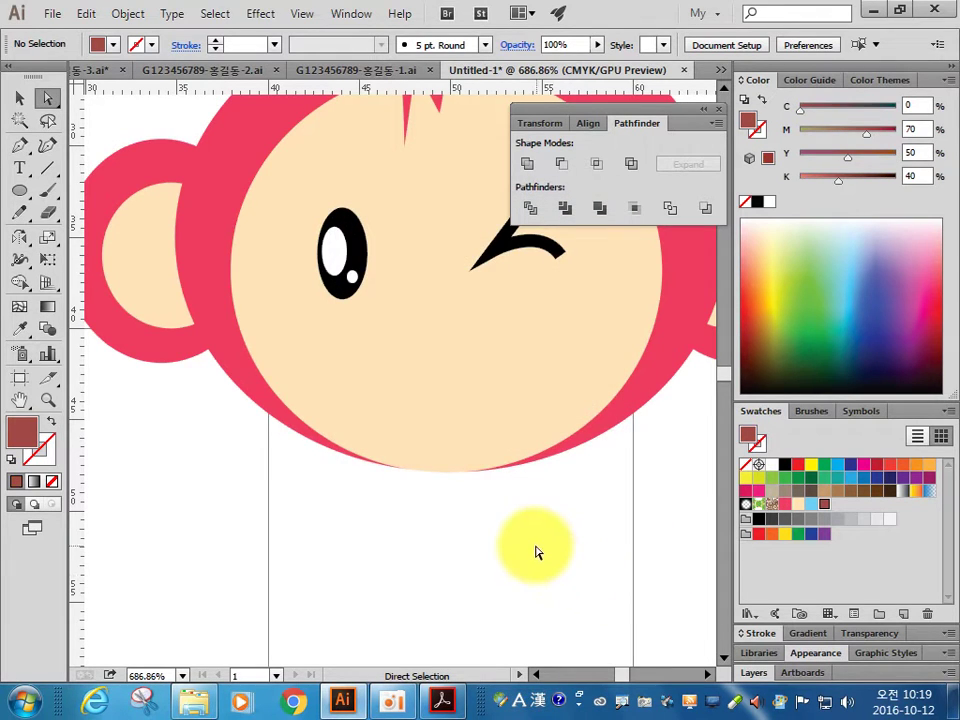
- Draw the dark red nose and tongue ovals on the lower face and check the reference PDF
left_click(19, 190)
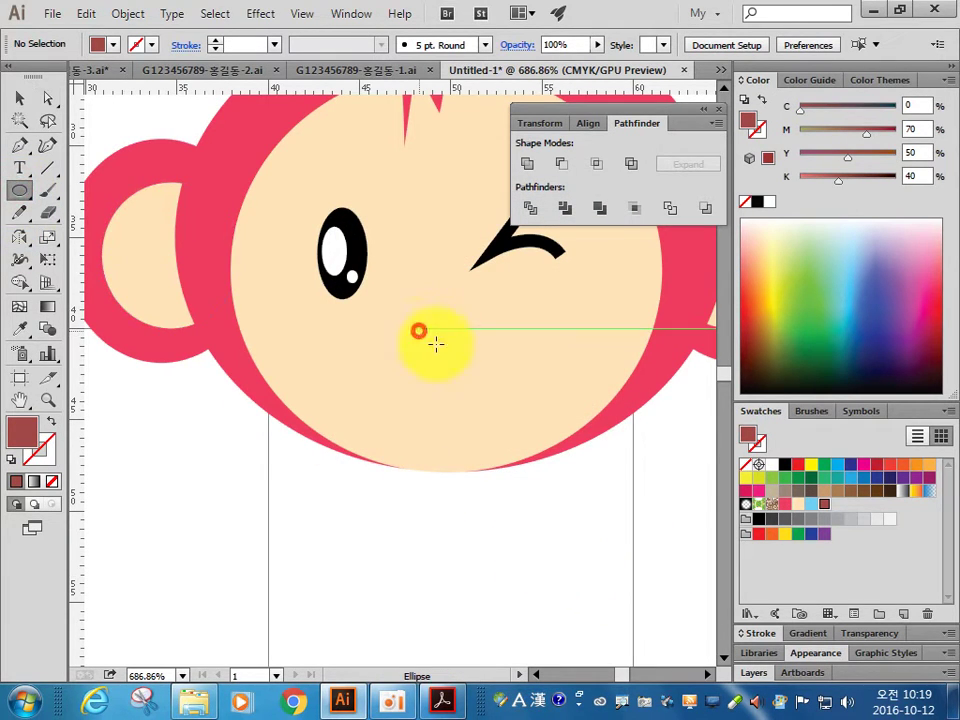
mouse_move(436, 343)
left_mouse_down()
mouse_move(472, 360)
mouse_move(483, 344)
mouse_move(459, 397)
mouse_move(478, 418)
mouse_move(455, 401)
left_mouse_up()
left_click(20, 97)
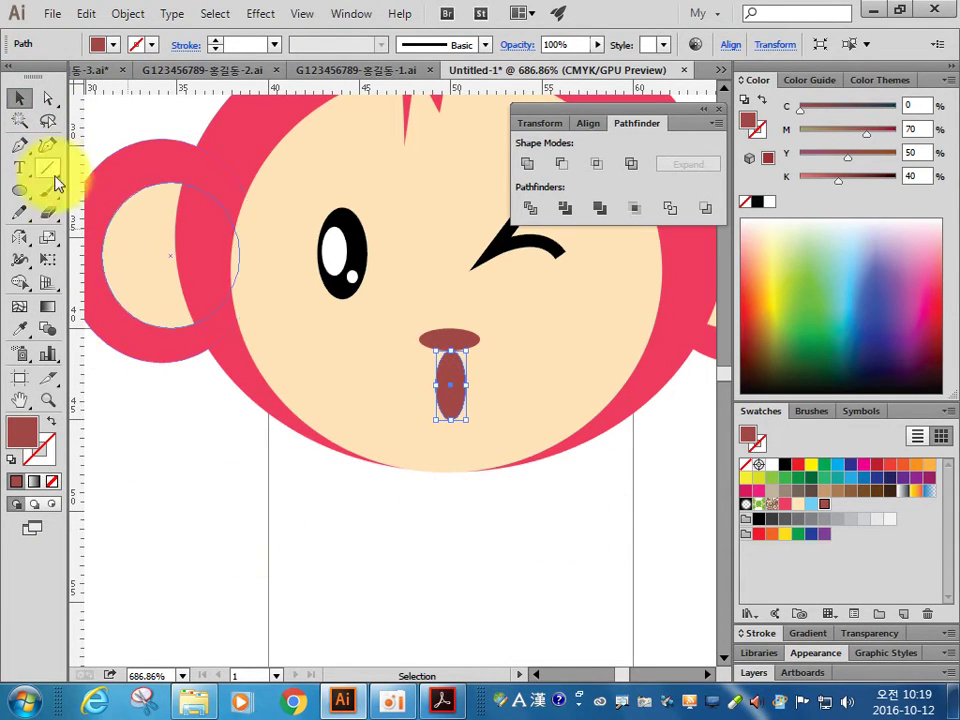
left_click(165, 490)
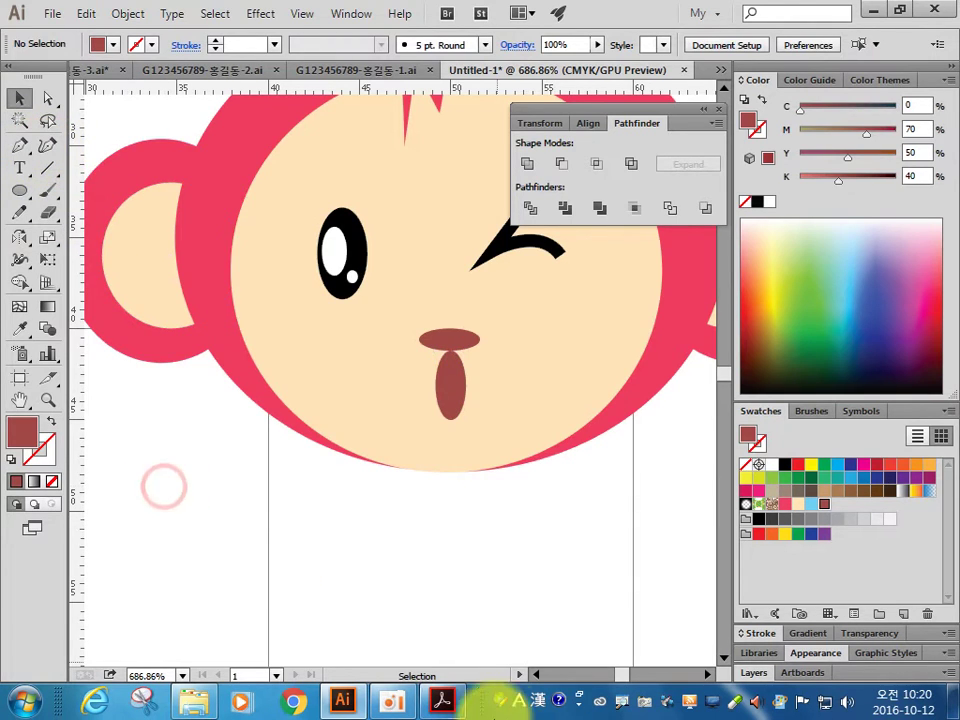
left_click(444, 695)
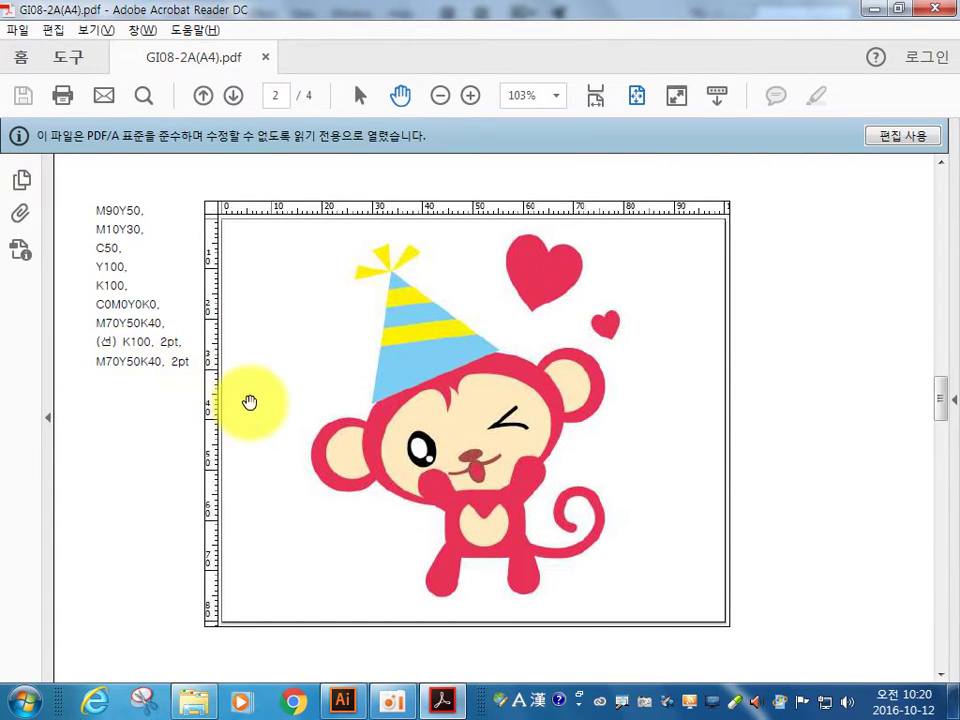
- Switch from the reference PDF back to the Illustrator monkey artwork
key("alt+Tab")
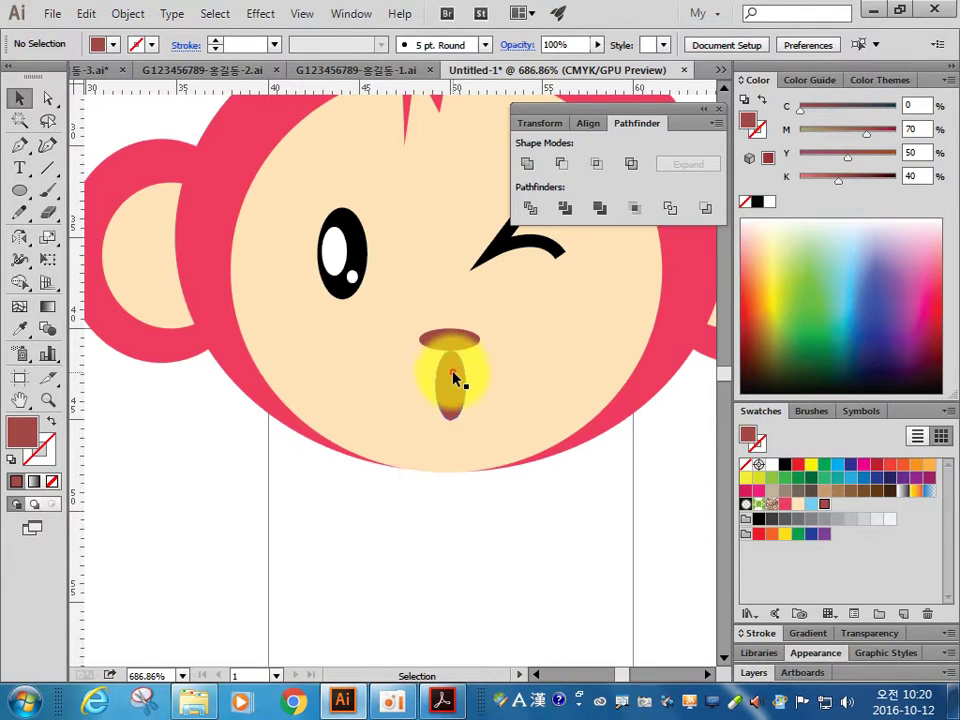
- Recolour the tongue with a pink M90 Y50 fill and a dark red outline
left_click(452, 380)
left_click(51, 423)
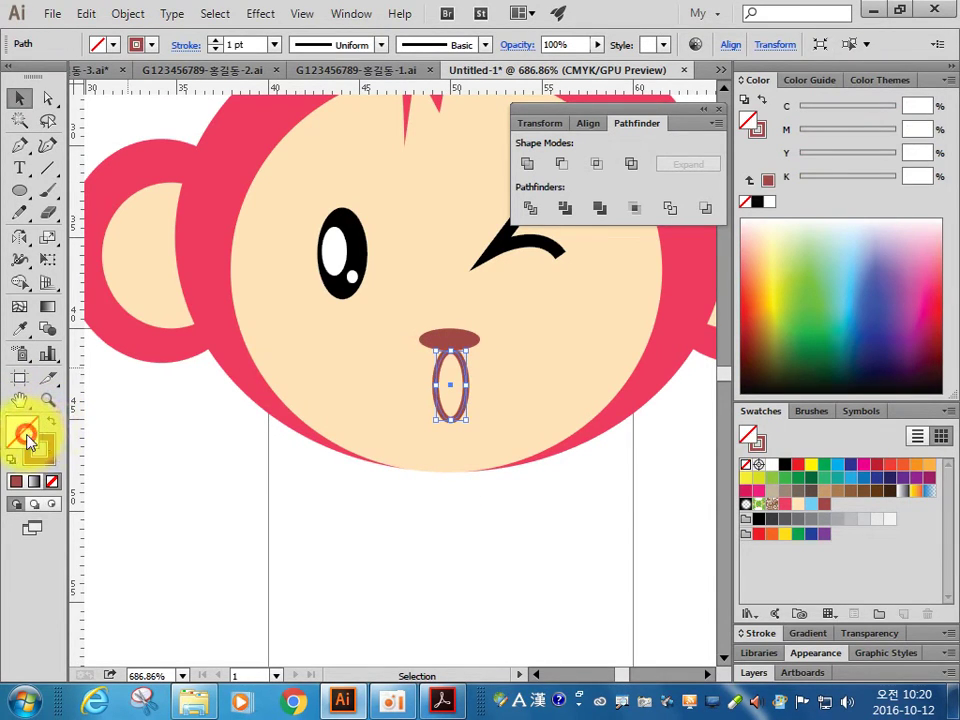
left_click(789, 510)
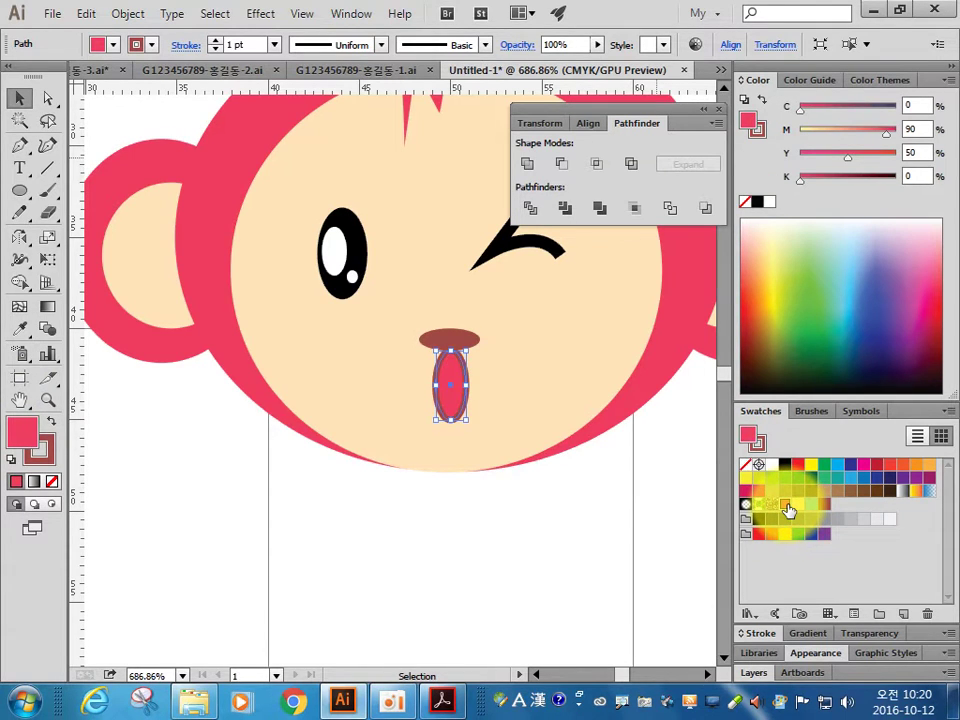
left_click(176, 508)
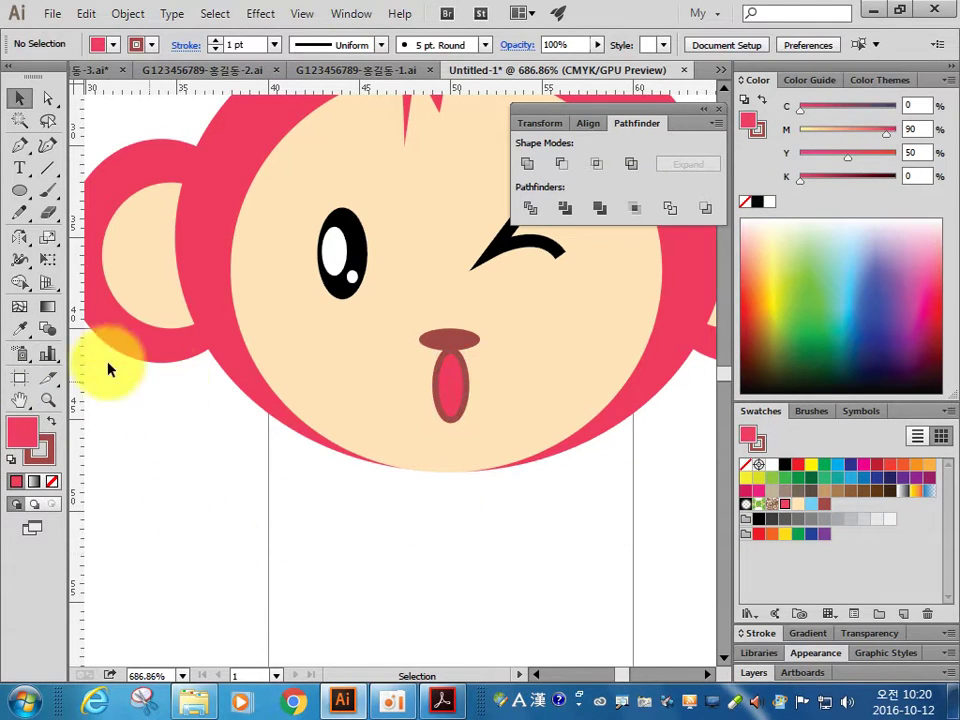
left_click(19, 147)
left_click(52, 481)
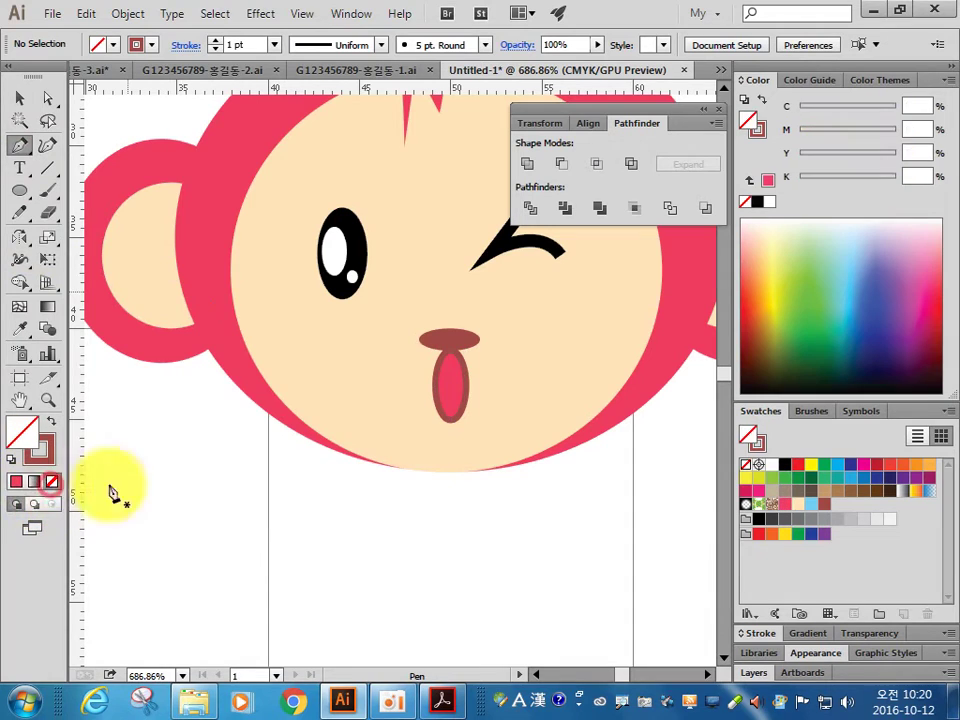
- Draw curved mouth lines out from the tongue on the left and right sides
left_click(443, 374)
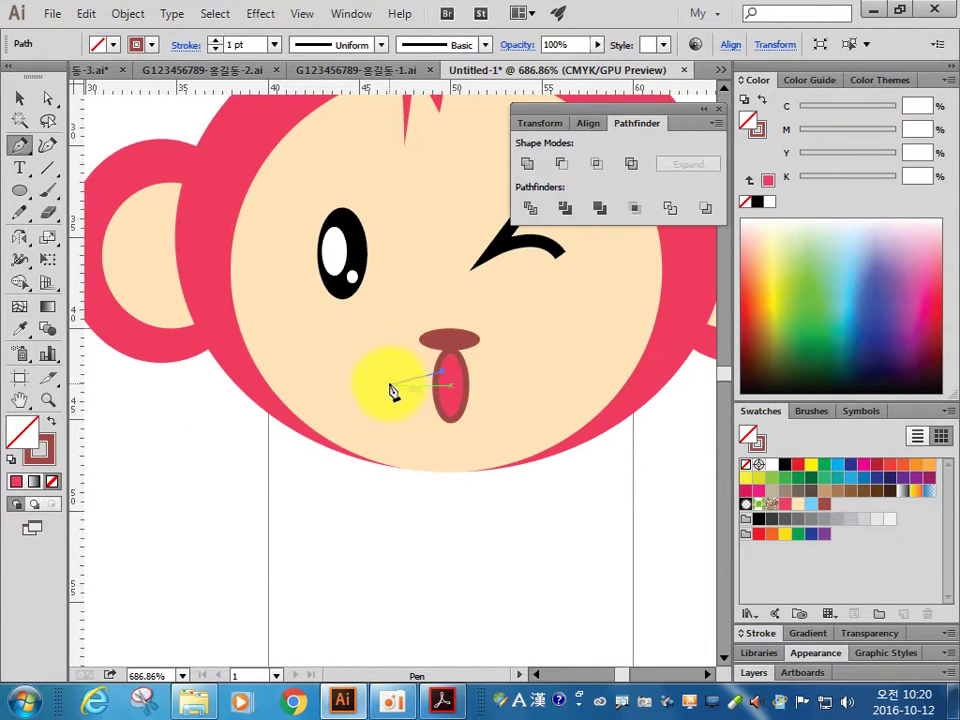
left_click_drag(387, 388, 355, 520)
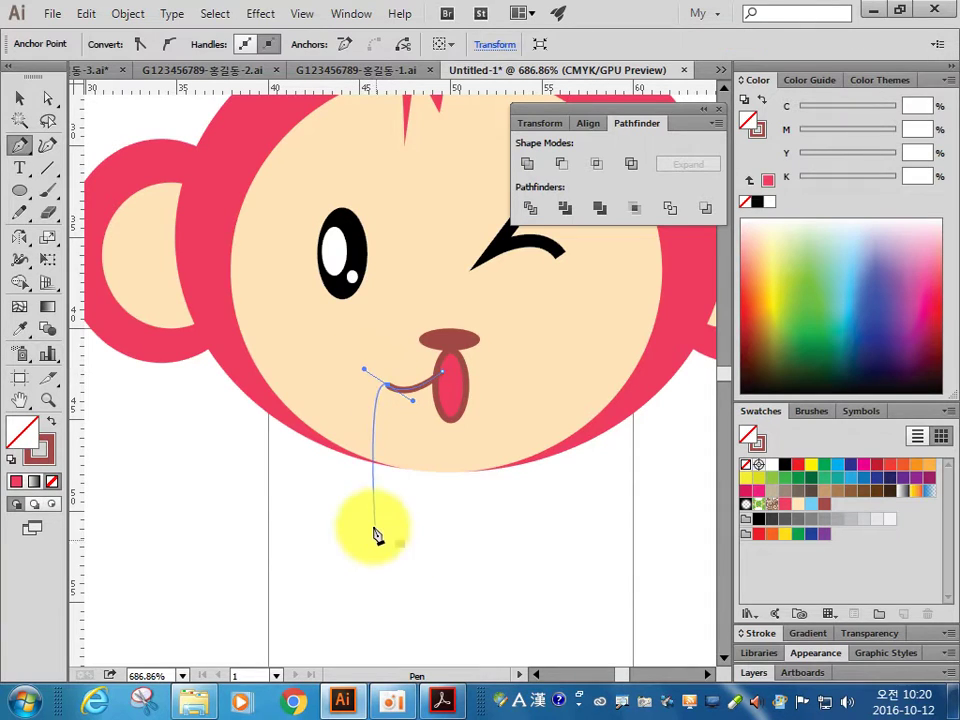
left_click(350, 520, "ctrl")
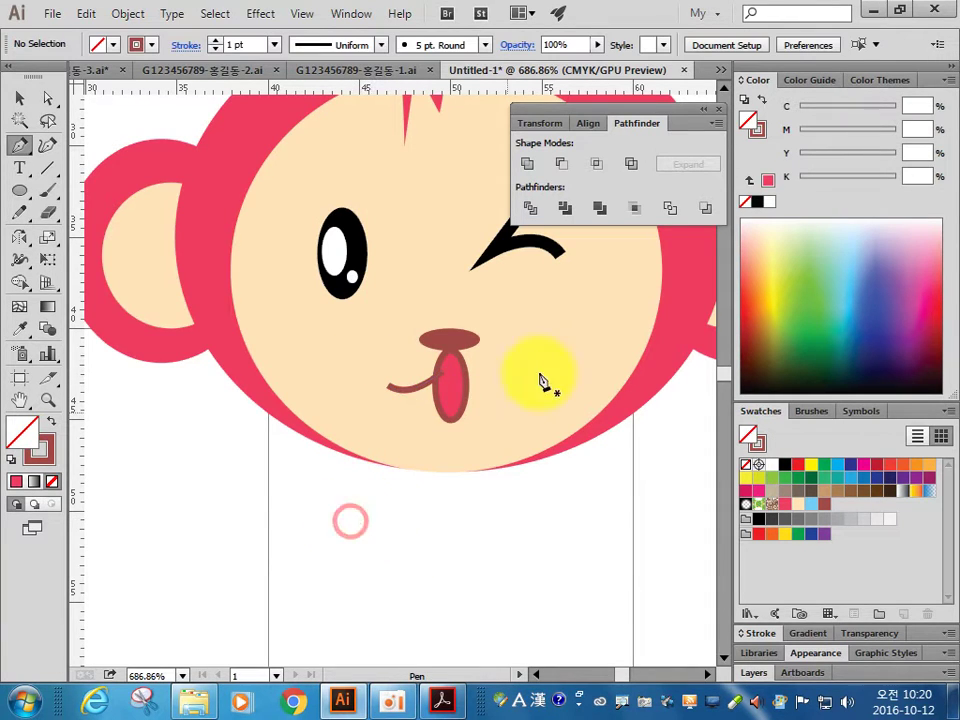
left_click(457, 373)
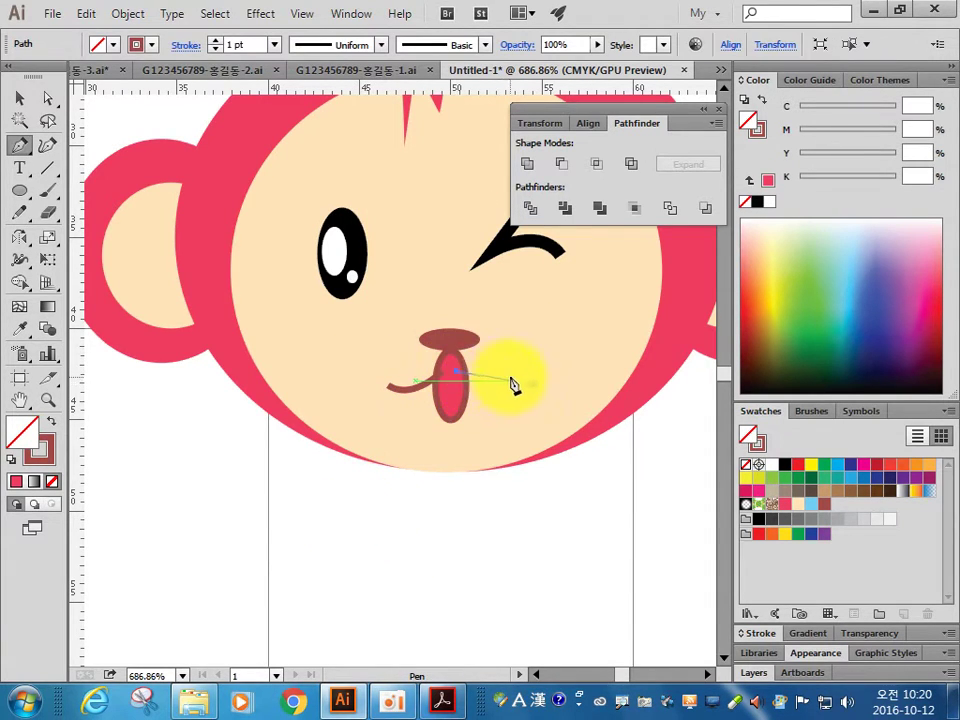
left_click_drag(510, 384, 524, 380)
left_click(550, 537, "ctrl")
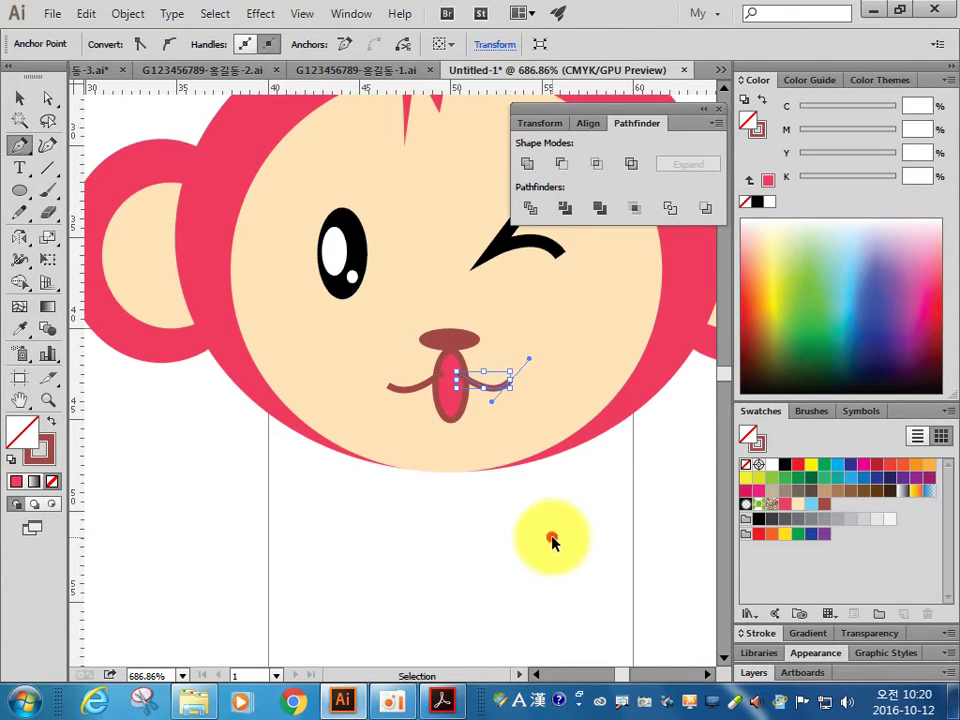
- Bring the tongue to the front, in front of the mouth curves
left_click(19, 97)
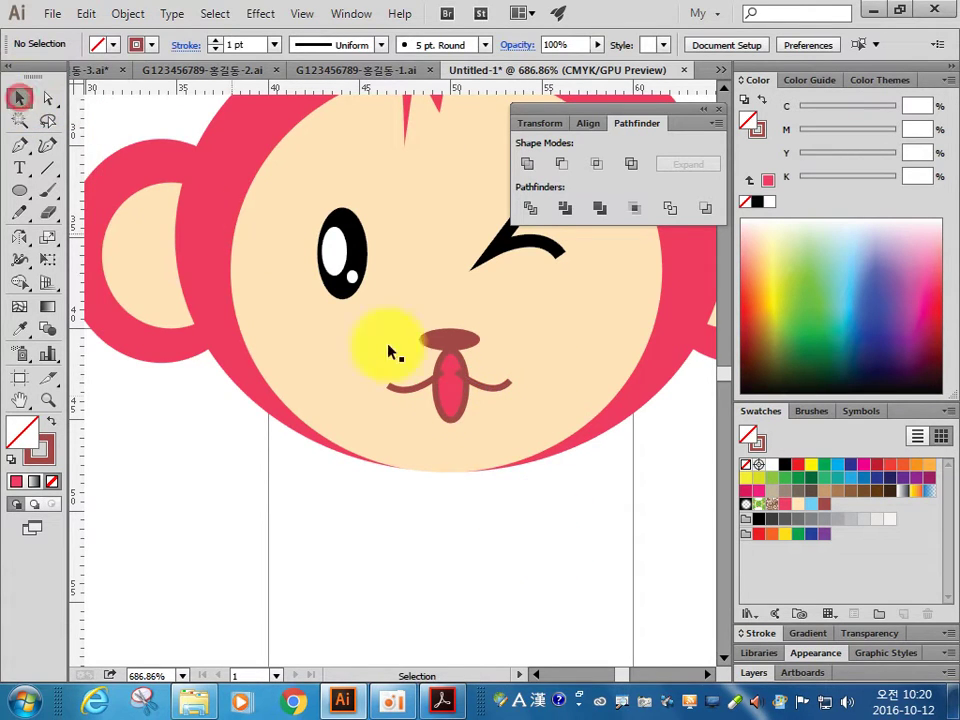
right_click(458, 400)
mouse_move(511, 361)
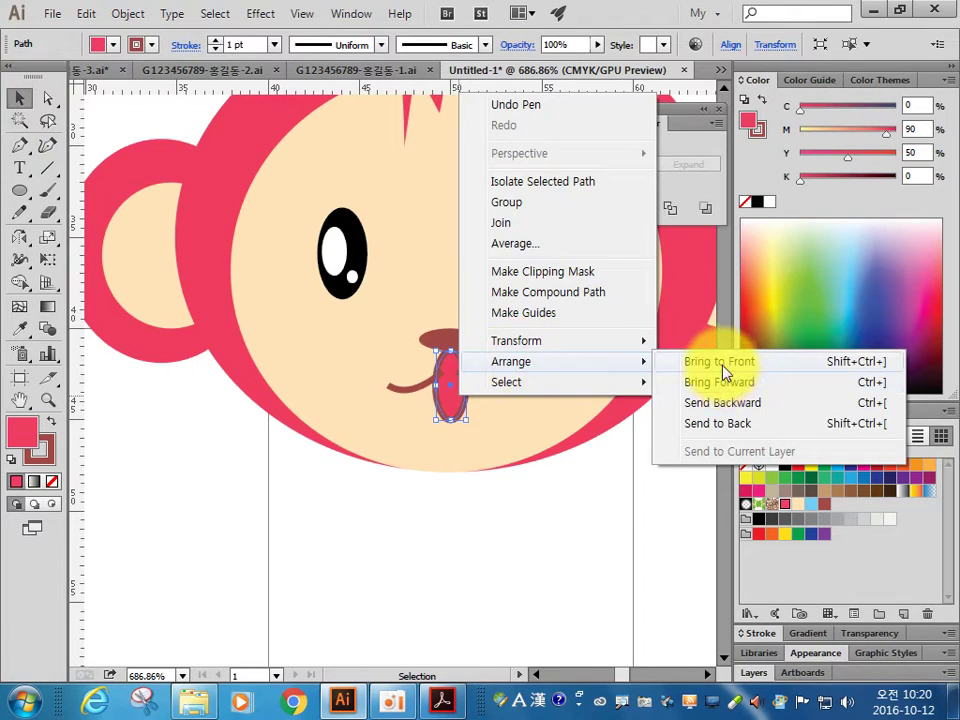
left_click(722, 362)
left_click(592, 528)
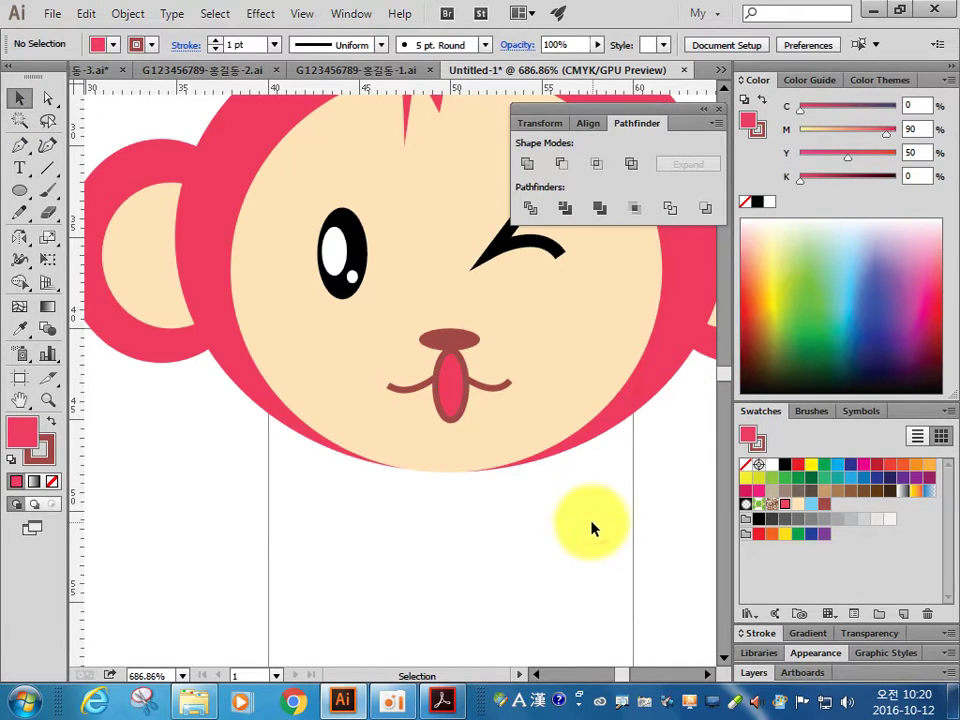
- Tilt, shrink and move the whole monkey head up and to the left
left_click_drag(535, 484, 422, 482)
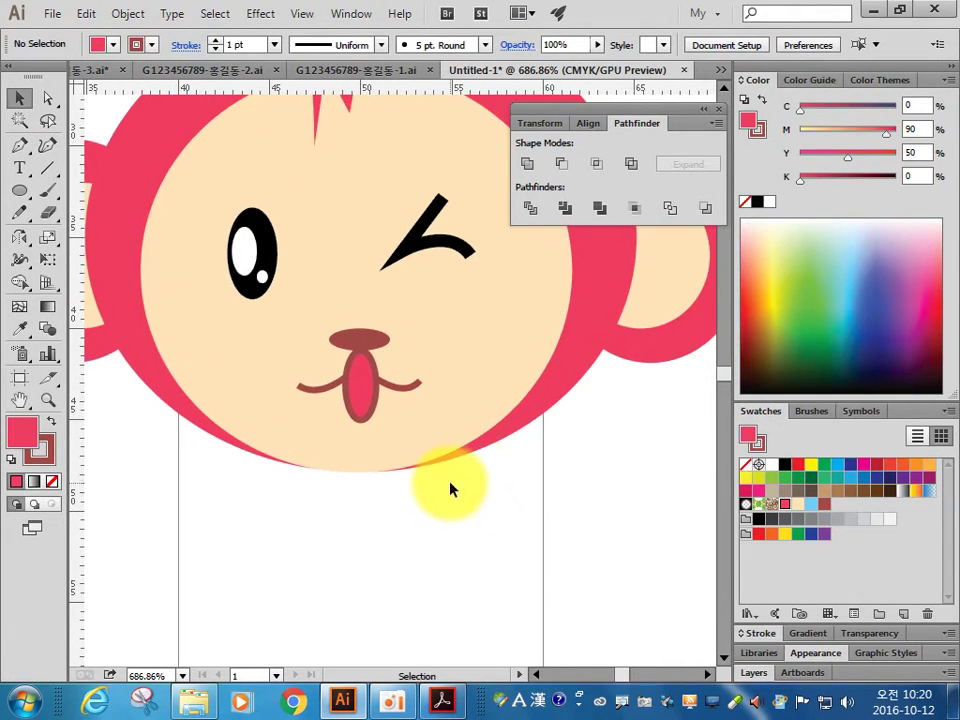
key("ctrl+minus")
key("ctrl+minus")
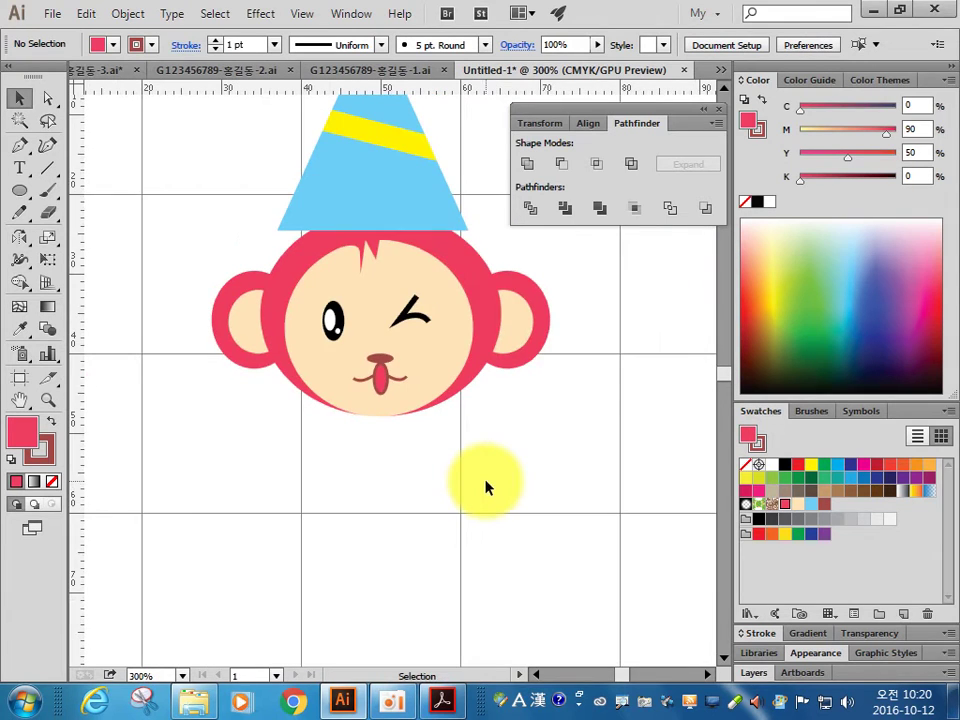
left_click_drag(454, 407, 442, 481)
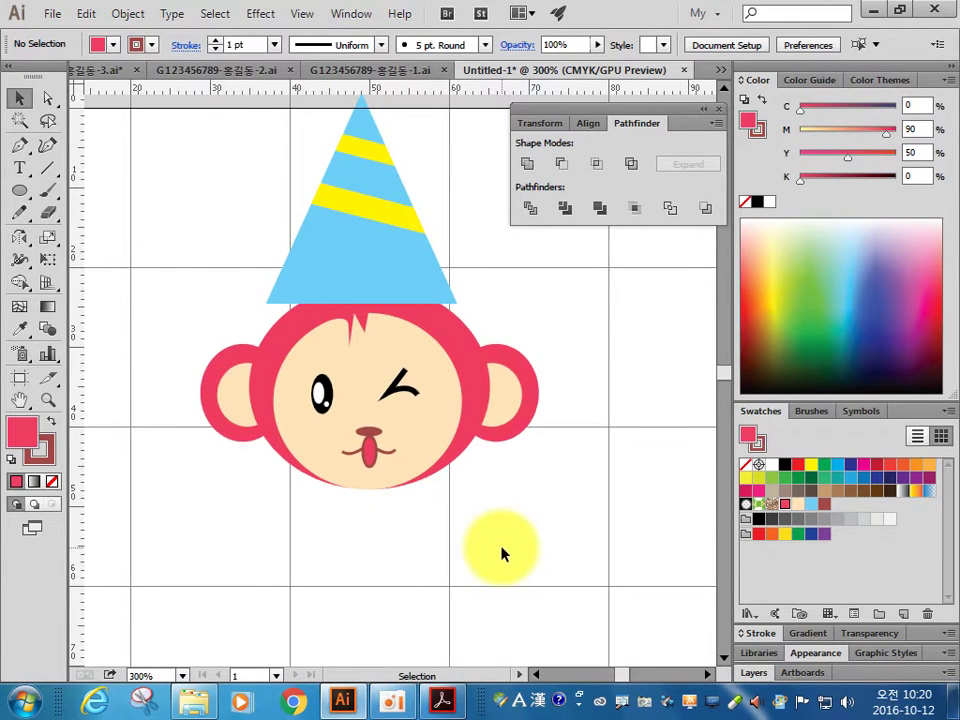
key("ctrl+minus")
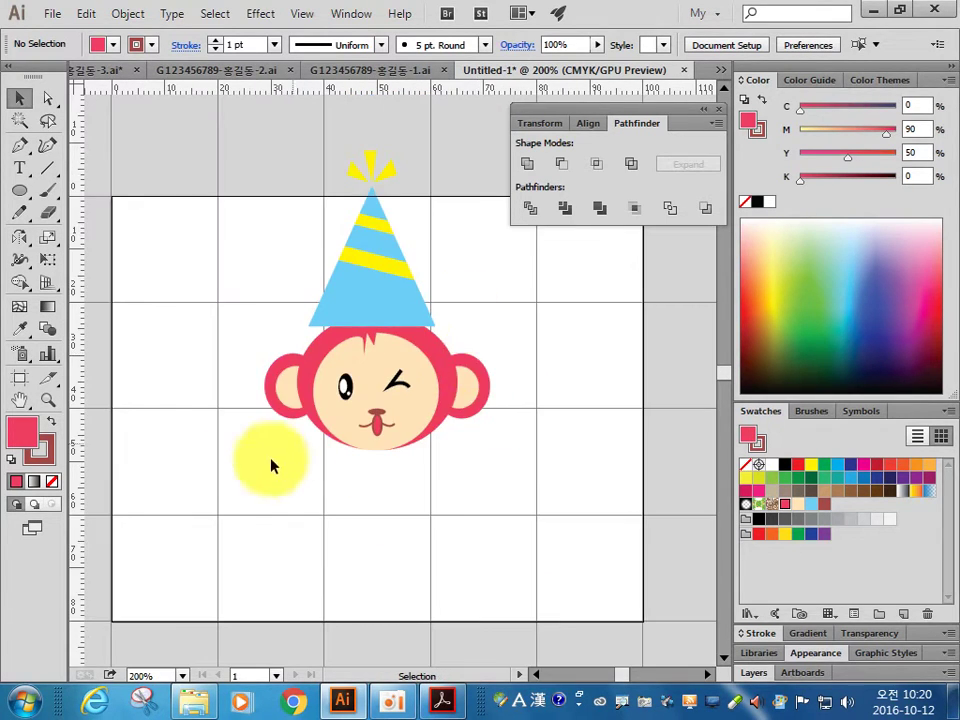
left_click_drag(229, 478, 504, 122)
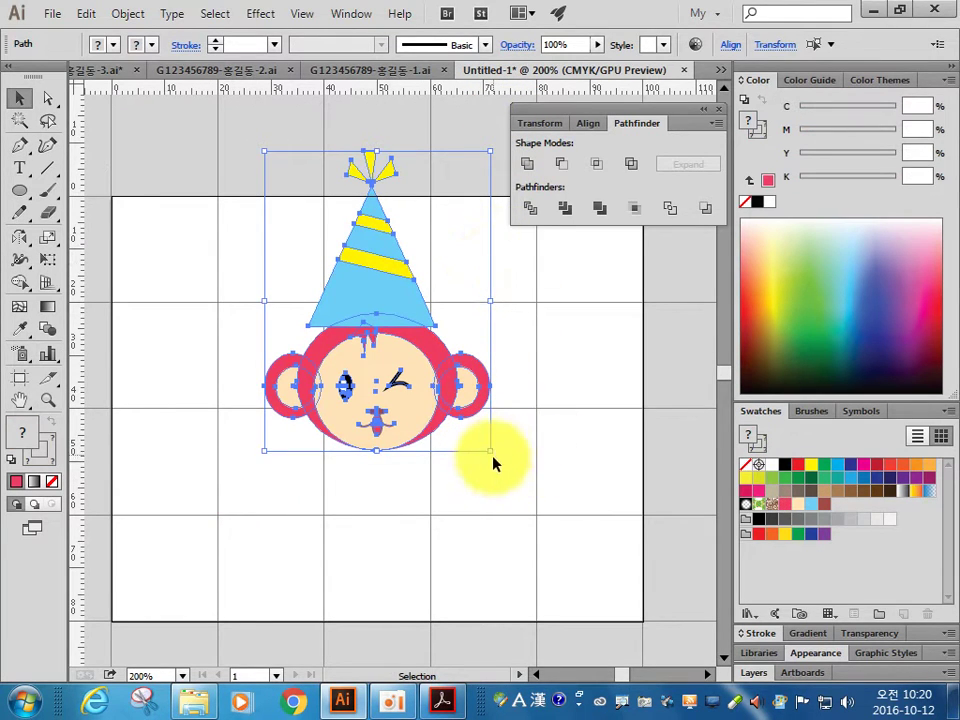
left_click_drag(497, 456, 445, 181)
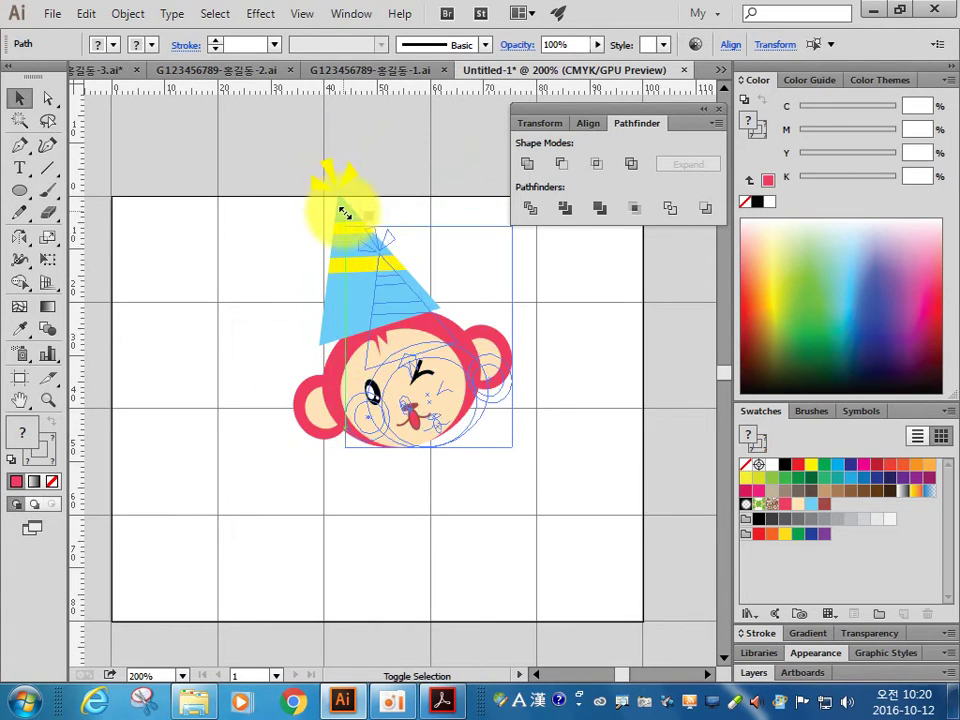
left_click_drag(297, 158, 343, 224)
mouse_move(446, 392)
left_mouse_down()
mouse_move(432, 405)
mouse_move(488, 456)
mouse_move(433, 431)
left_mouse_up()
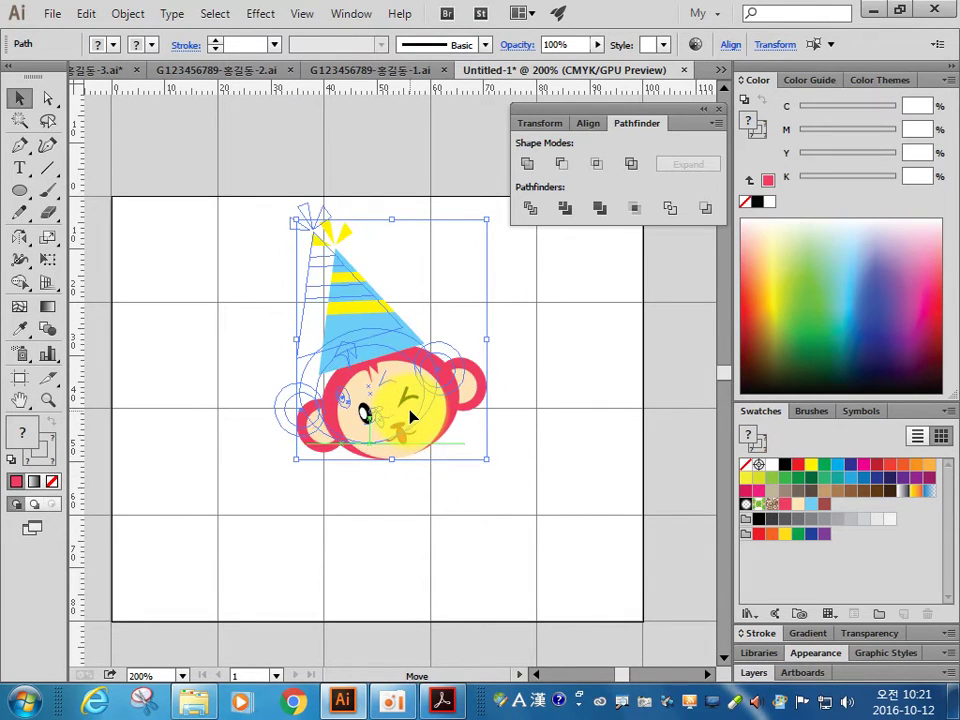
left_click_drag(408, 421, 410, 417)
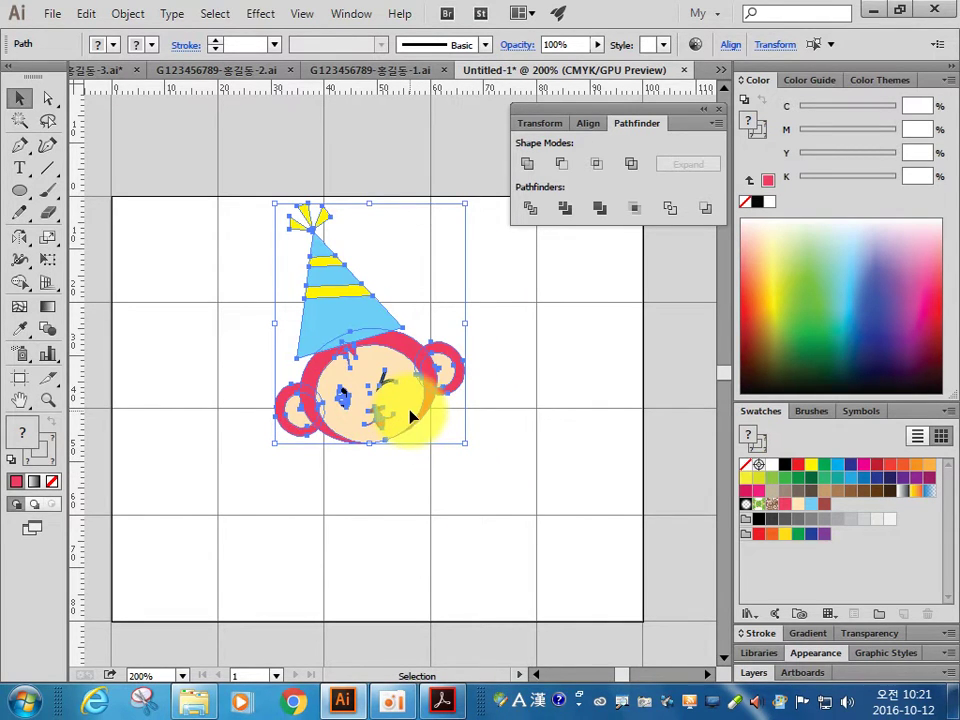
- Rotate the party hat and set it onto the top of the tilted head
left_click(522, 451)
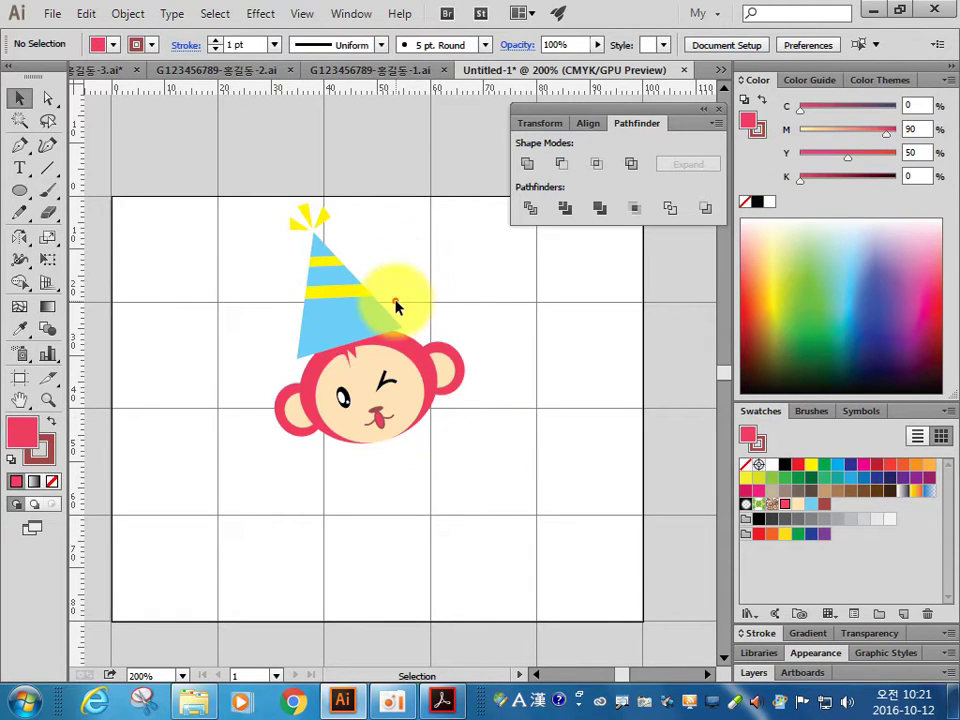
left_click(395, 305)
left_click_drag(274, 163, 268, 222)
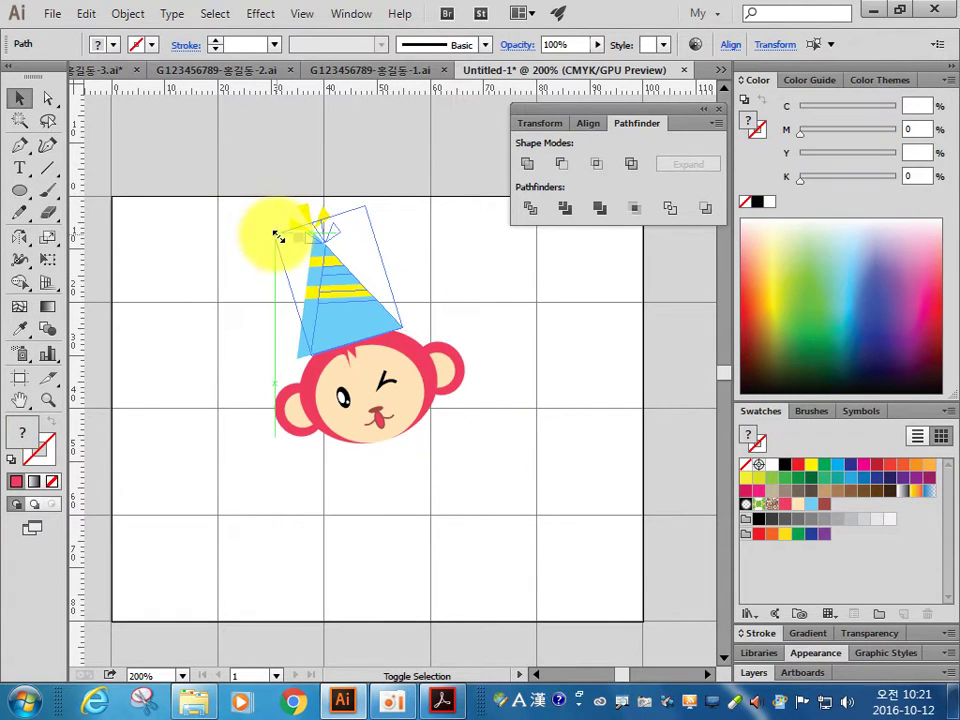
left_click_drag(355, 330, 347, 338)
left_click(476, 457)
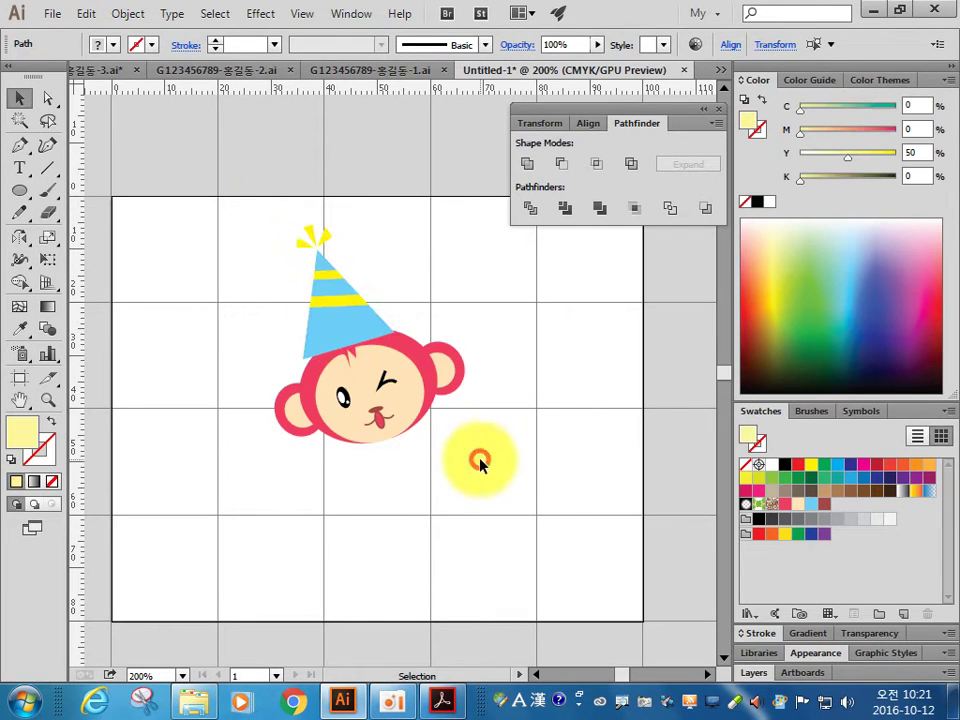
- Zoom in on the monkey head and compare it with the reference PDF
key("ctrl+space")
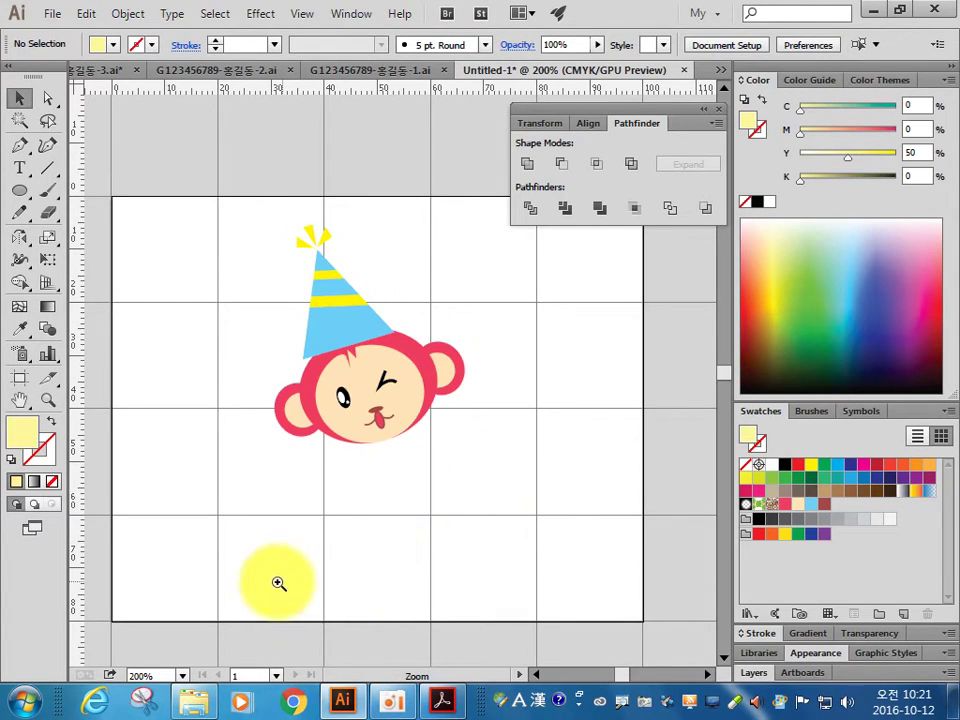
left_click_drag(279, 574, 452, 403)
left_click_drag(538, 446, 385, 420)
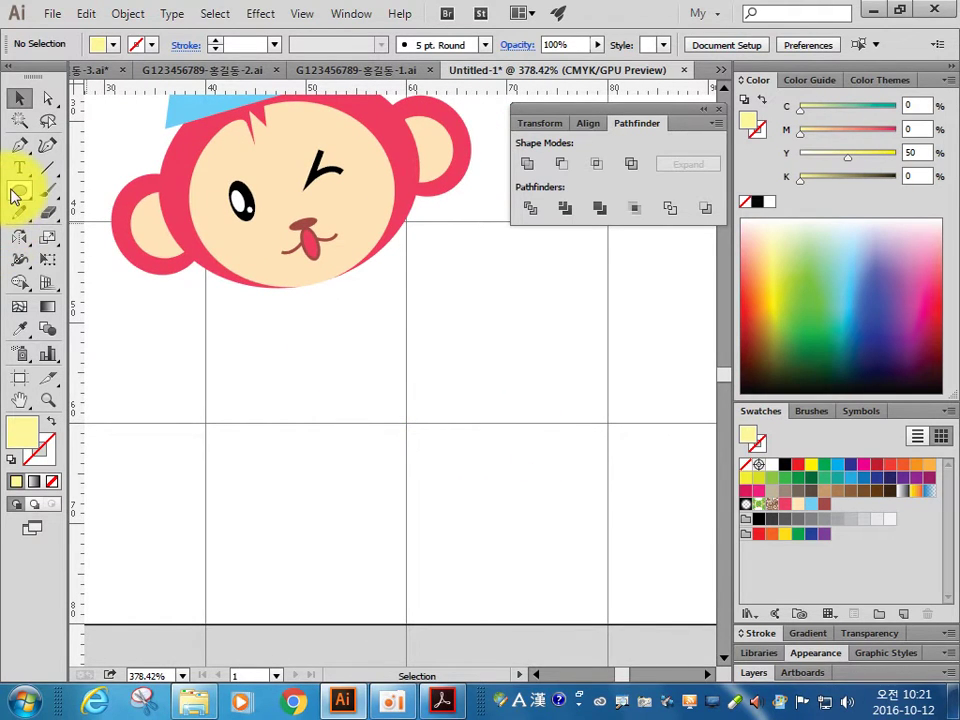
left_click_drag(15, 195, 86, 211)
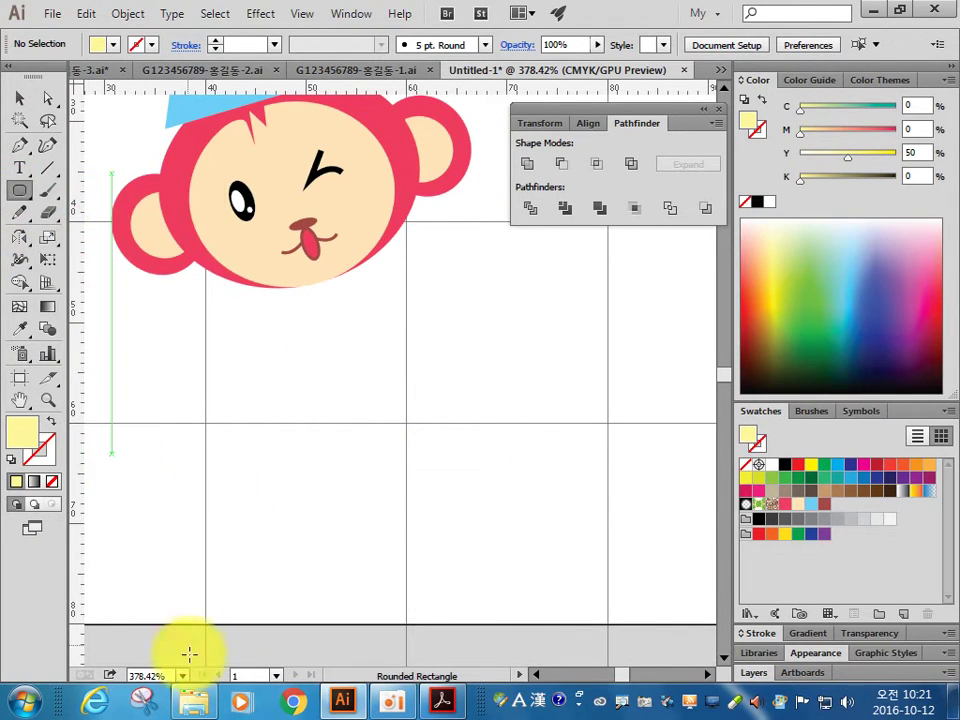
left_click(441, 700)
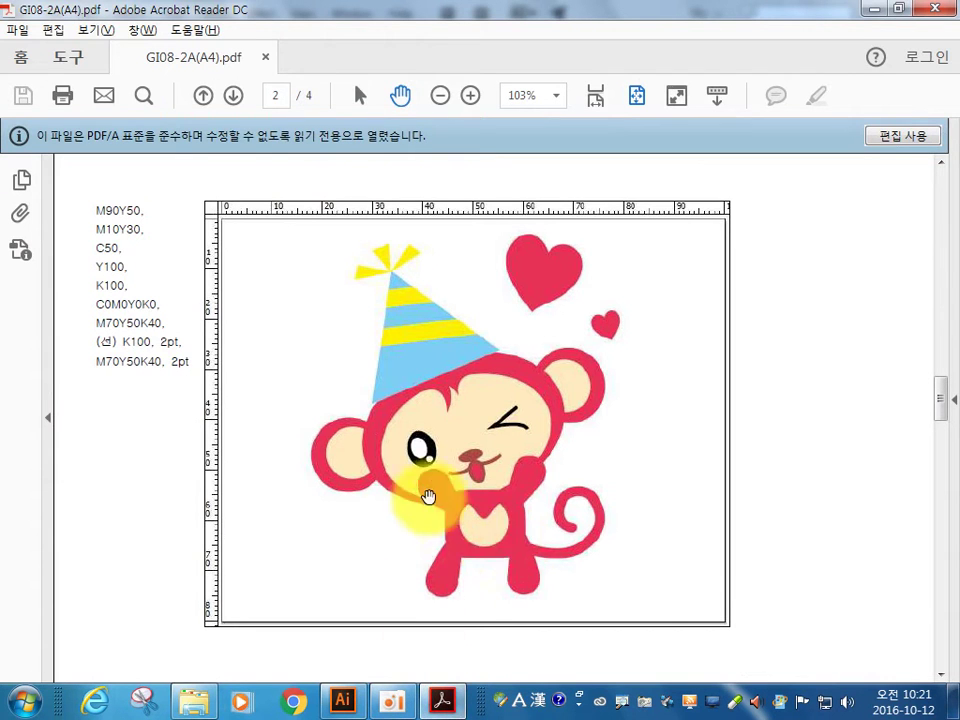
key("alt+Tab")
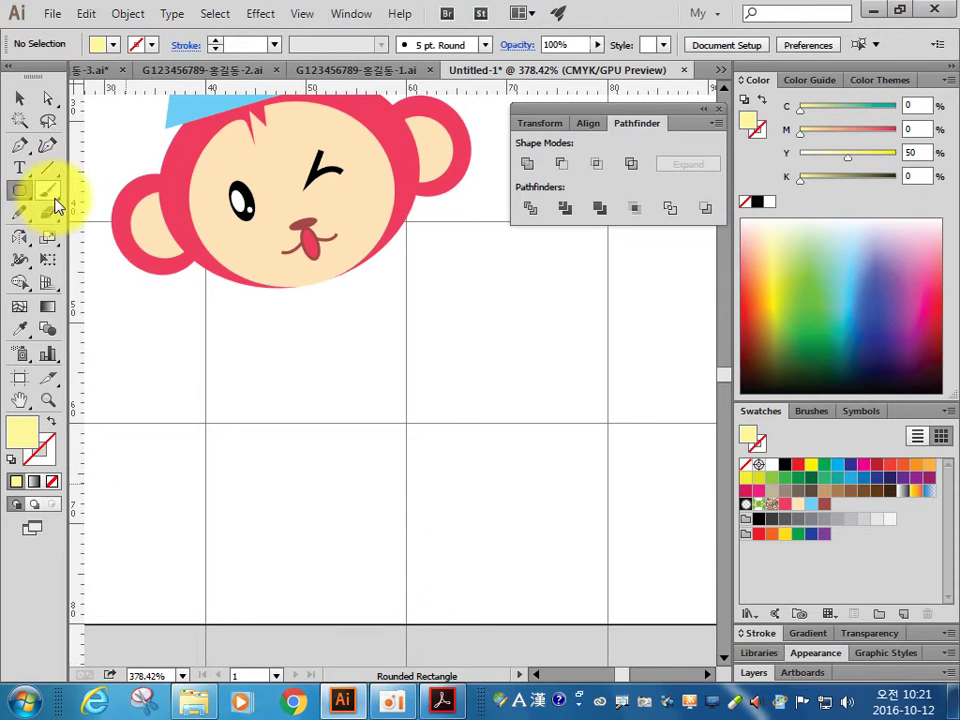
- Draw a pink rounded-rectangle body and tuck its top under the monkey's chin
left_click(182, 185, "ctrl")
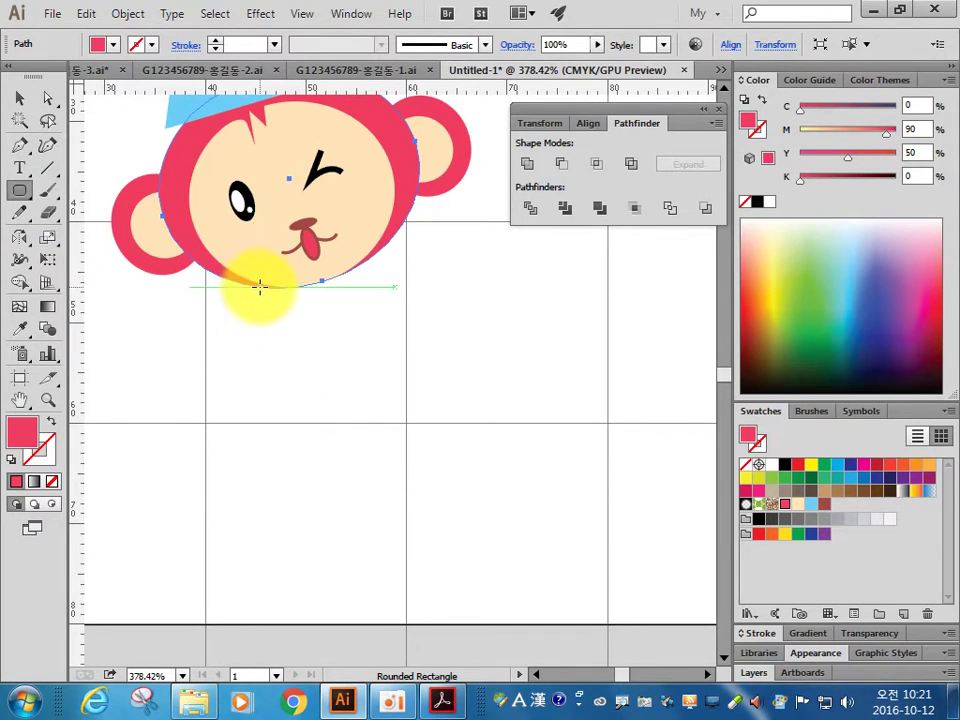
left_click_drag(269, 285, 361, 461)
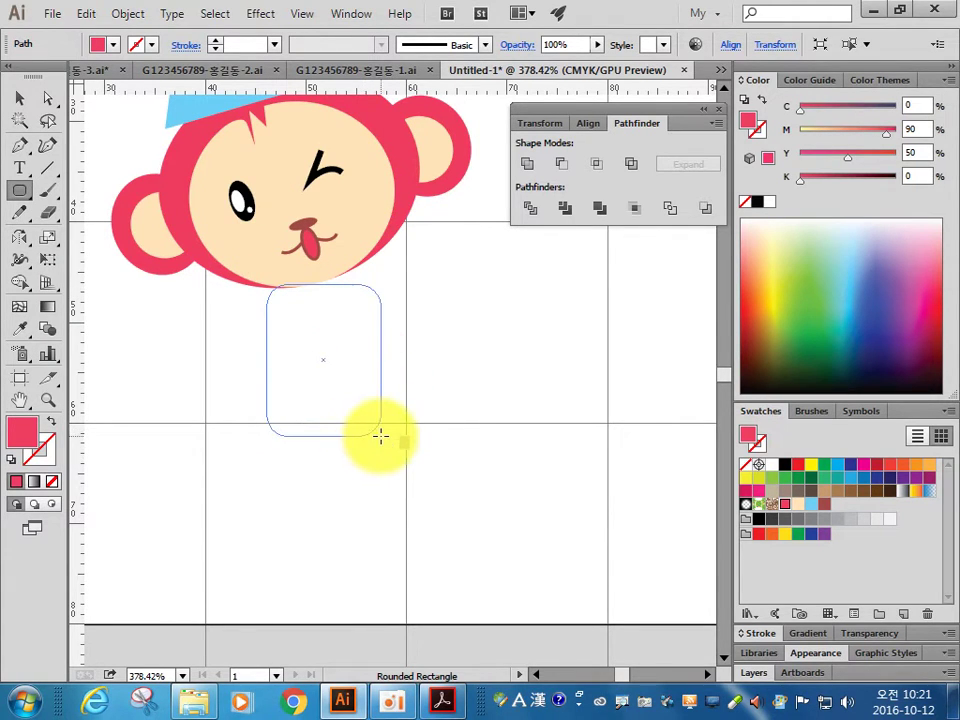
left_click_drag(361, 461, 382, 436)
left_click(20, 98)
mouse_move(354, 375)
left_mouse_down()
mouse_move(352, 361)
mouse_move(344, 374)
left_mouse_up()
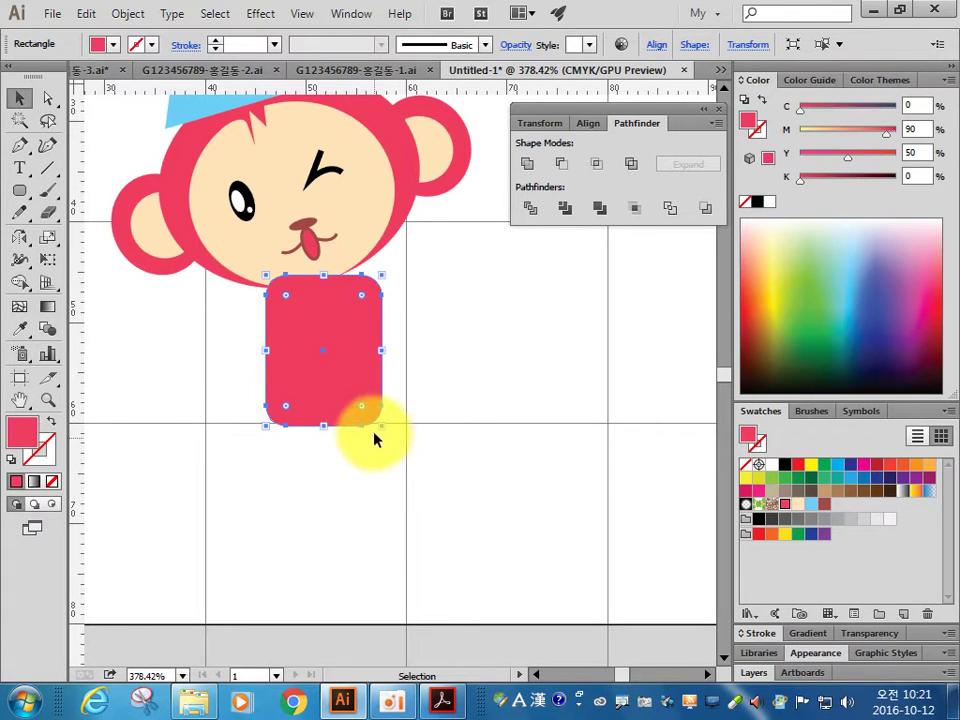
left_click(19, 144)
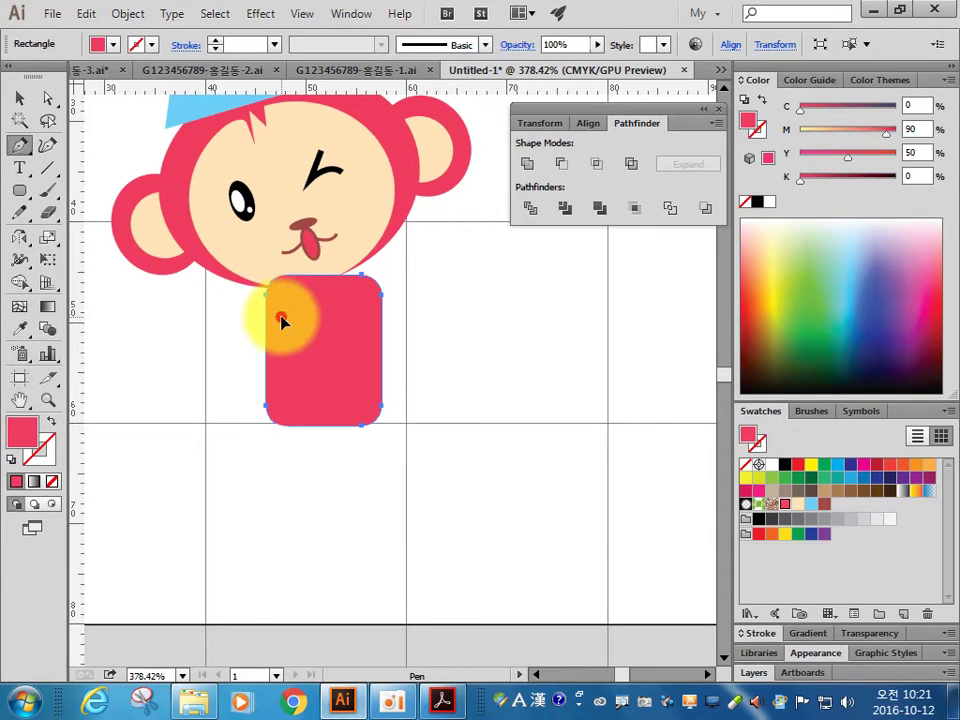
- Draw a small pink oval to the left of the body for the arm
mouse_move(281, 319)
left_mouse_down()
mouse_move(247, 310)
mouse_move(241, 268)
left_mouse_up()
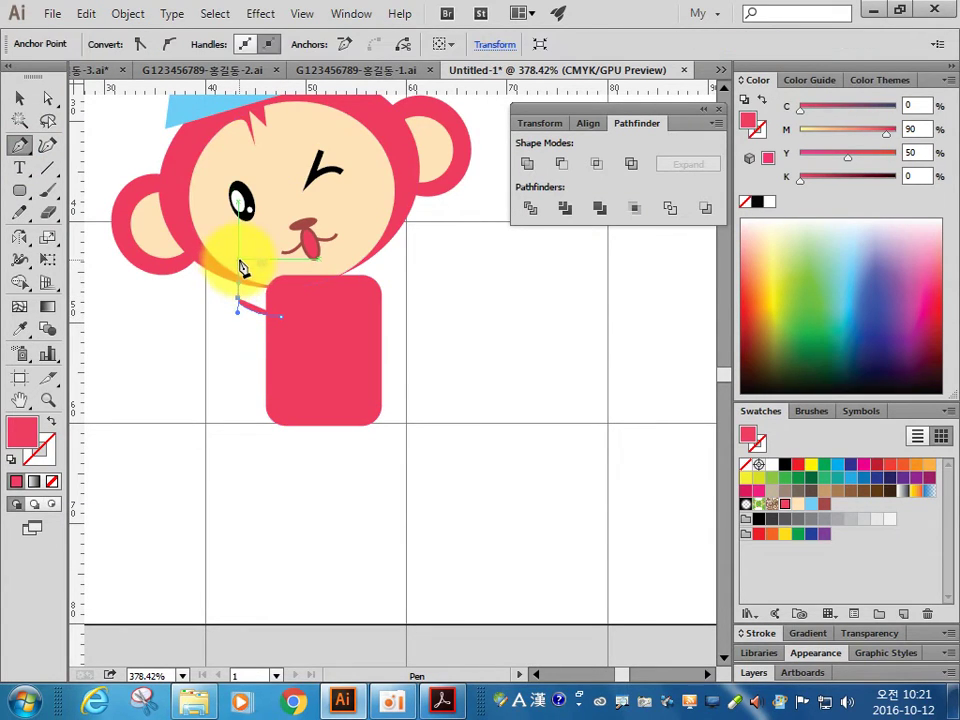
left_click(245, 264)
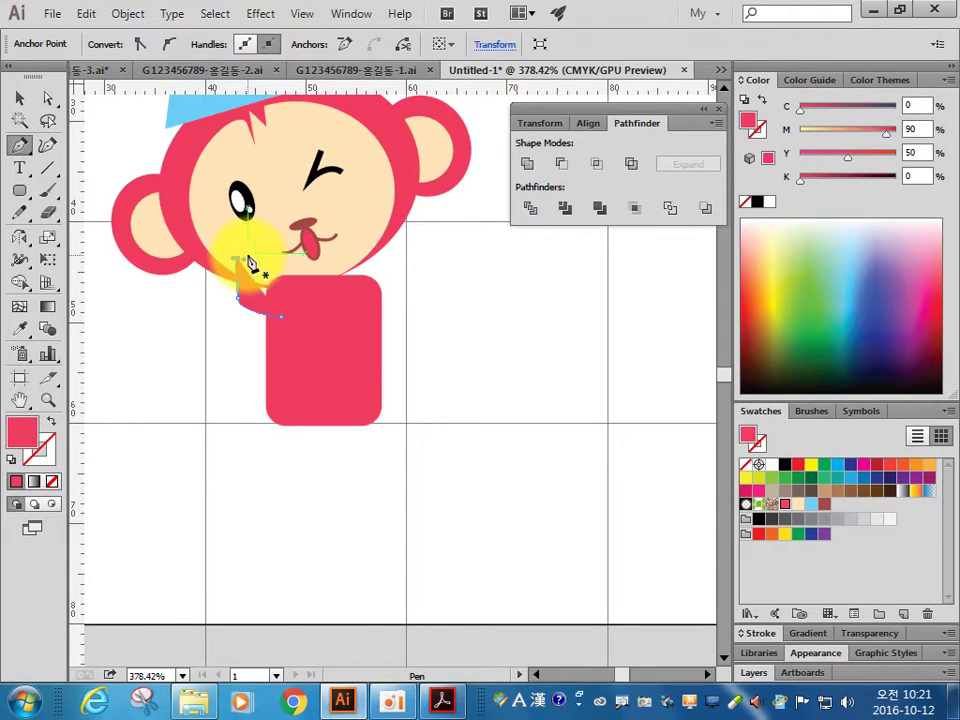
left_click(250, 263)
key("ctrl+shift+a")
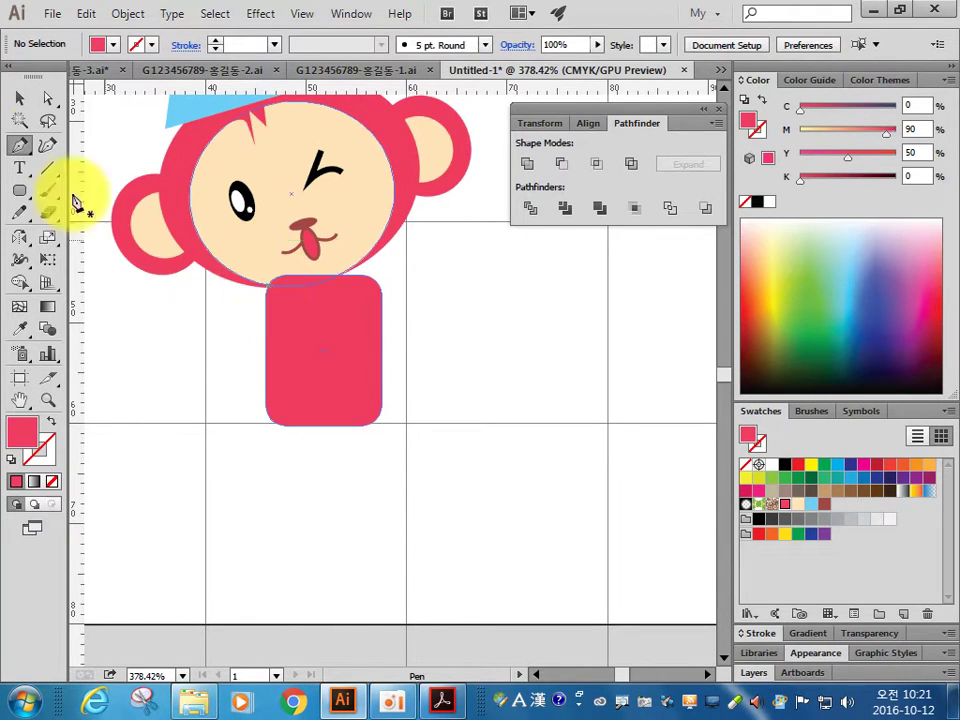
left_click(19, 190)
left_click_drag(19, 190, 70, 234)
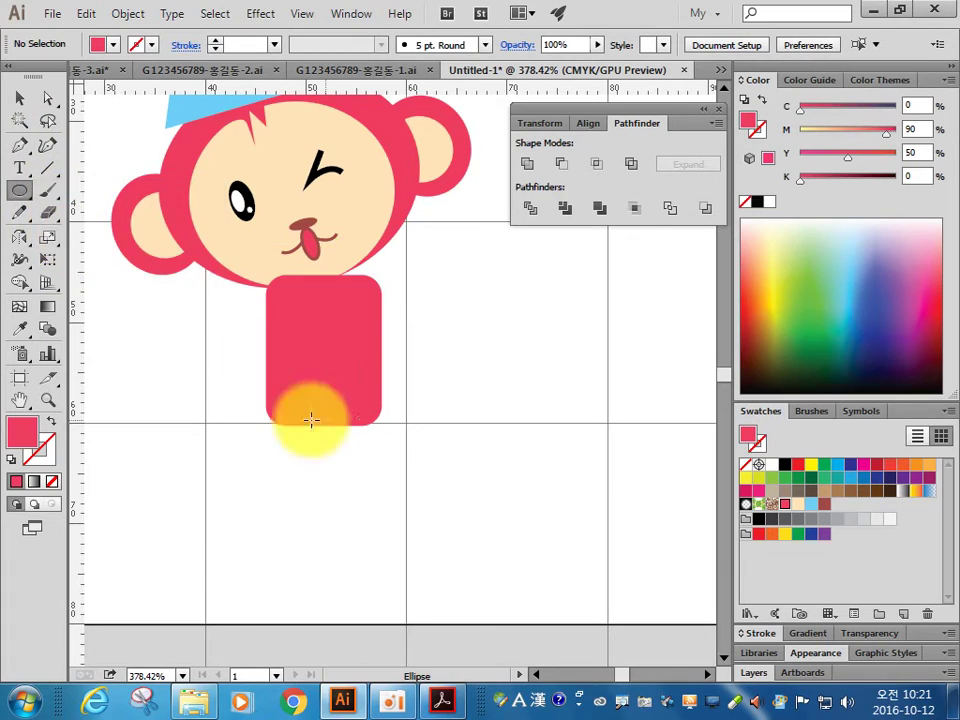
mouse_move(164, 333)
left_mouse_down()
mouse_move(213, 408)
mouse_move(206, 404)
left_mouse_up()
- Convert the oval's bottom anchor to a corner point and make the oval narrower
left_click(48, 97)
left_click(189, 460)
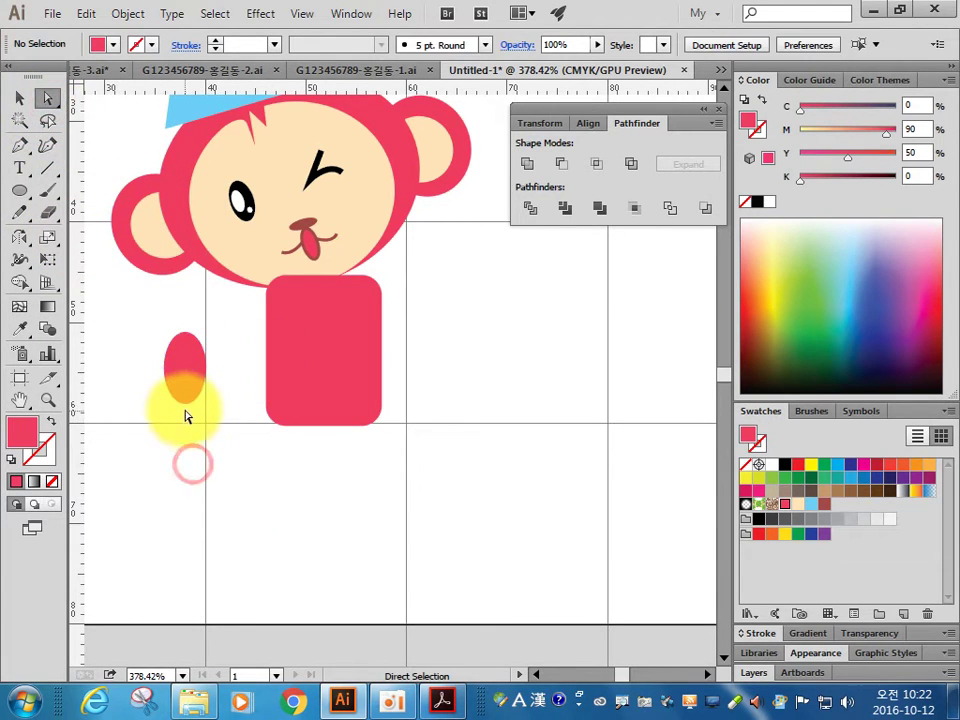
left_click(184, 403)
left_click(142, 44)
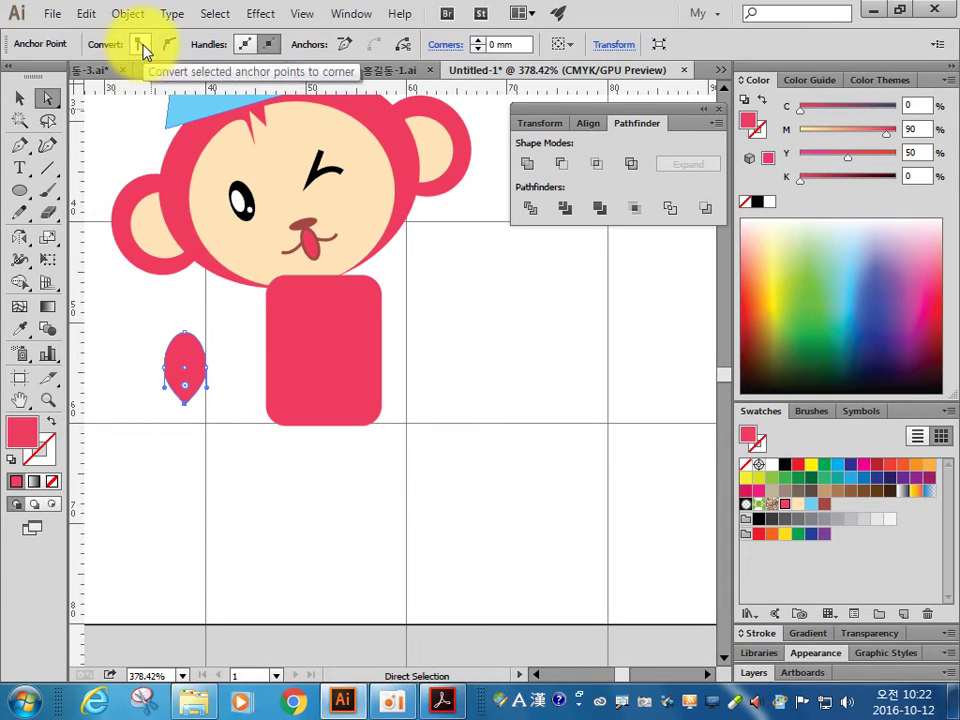
left_click(24, 98)
left_click(190, 370)
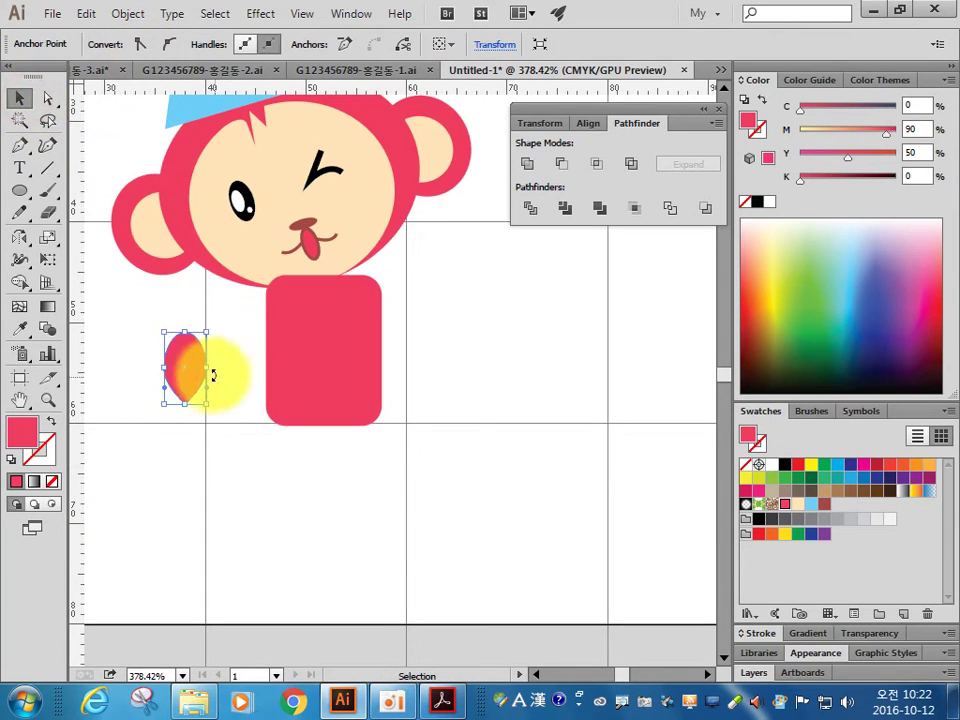
left_click_drag(206, 369, 197, 370)
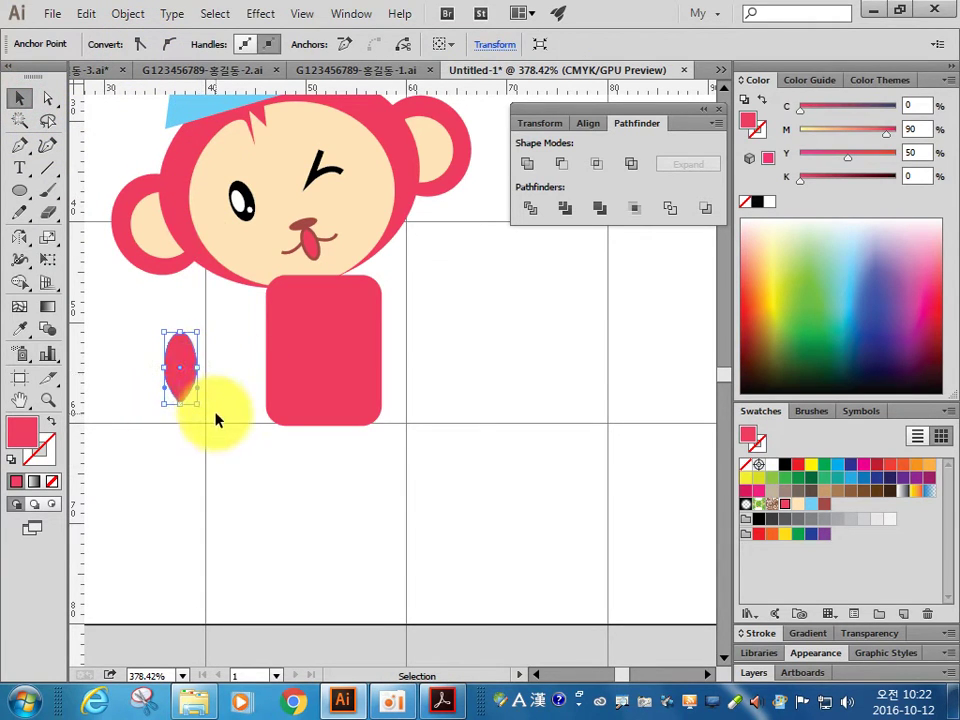
- Add an anchor on the arm's lower edge and pull the bottom tip up
left_click(214, 415)
left_click_drag(147, 428, 317, 214)
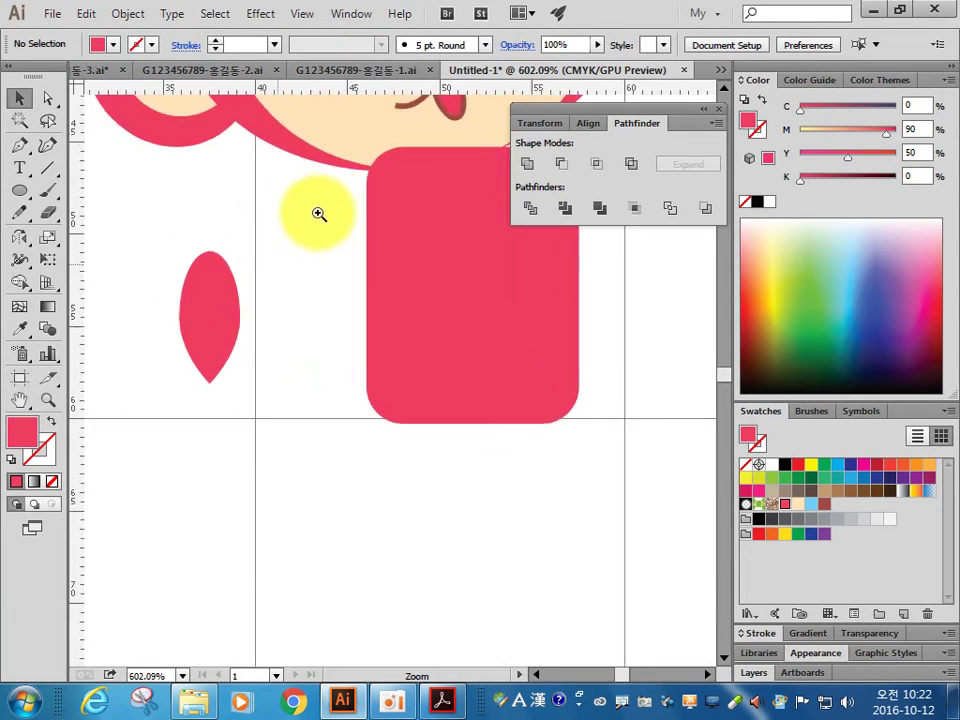
left_click(45, 101)
left_click(231, 279)
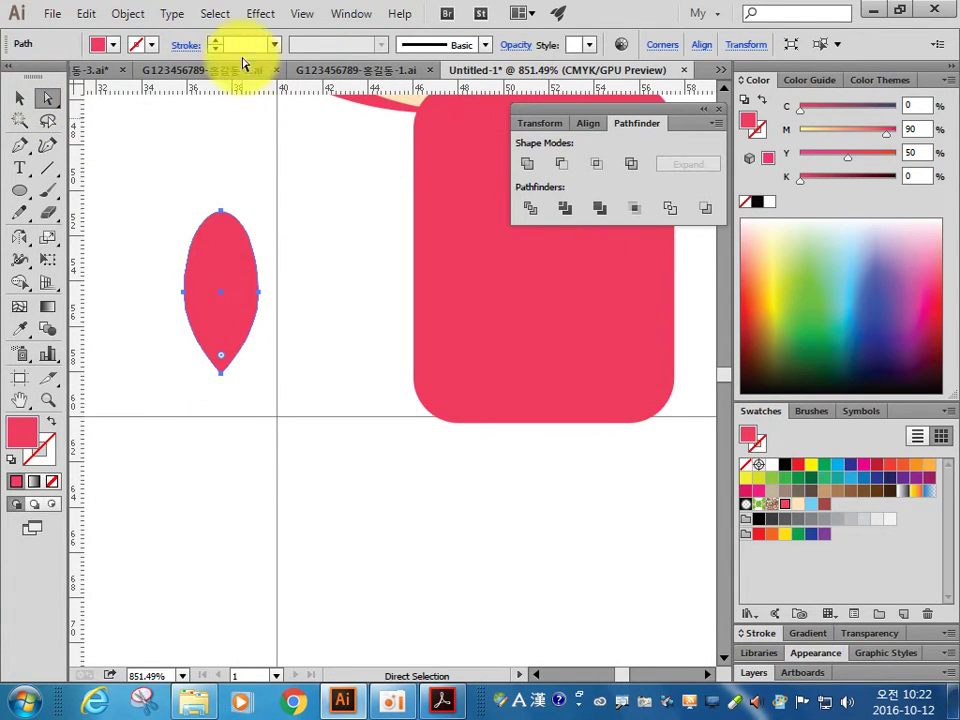
left_click(20, 144)
left_click(229, 368)
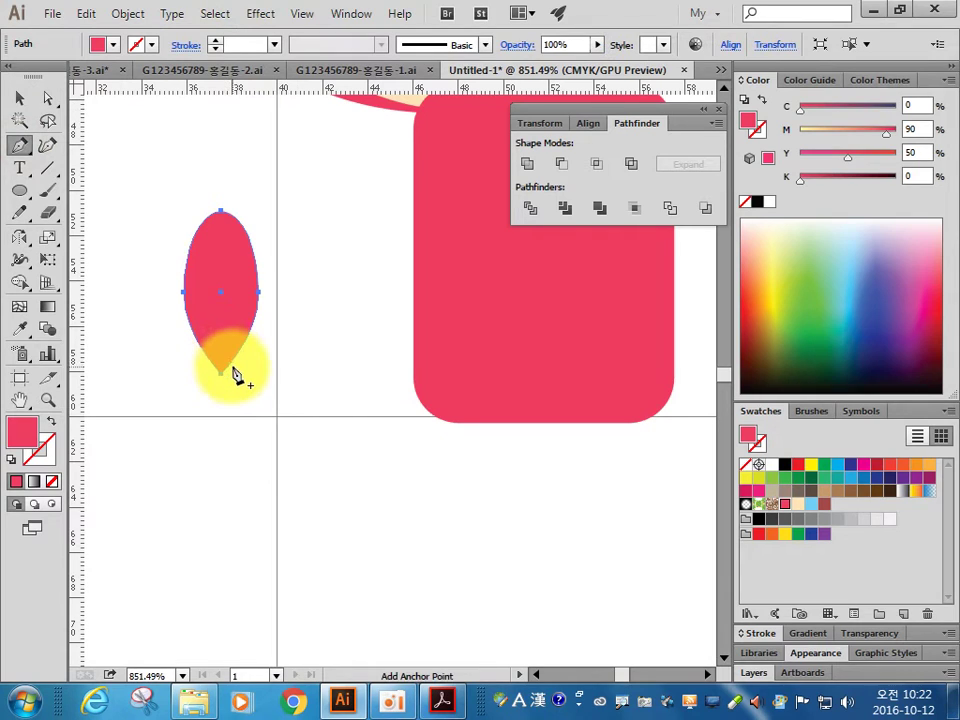
left_click(47, 98)
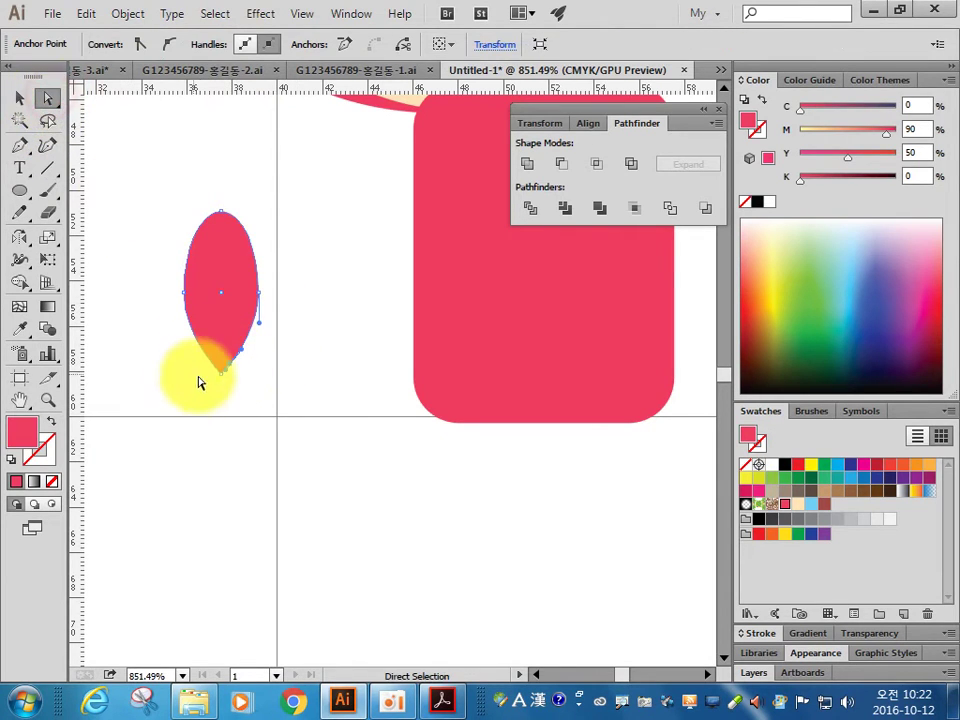
left_click(229, 371)
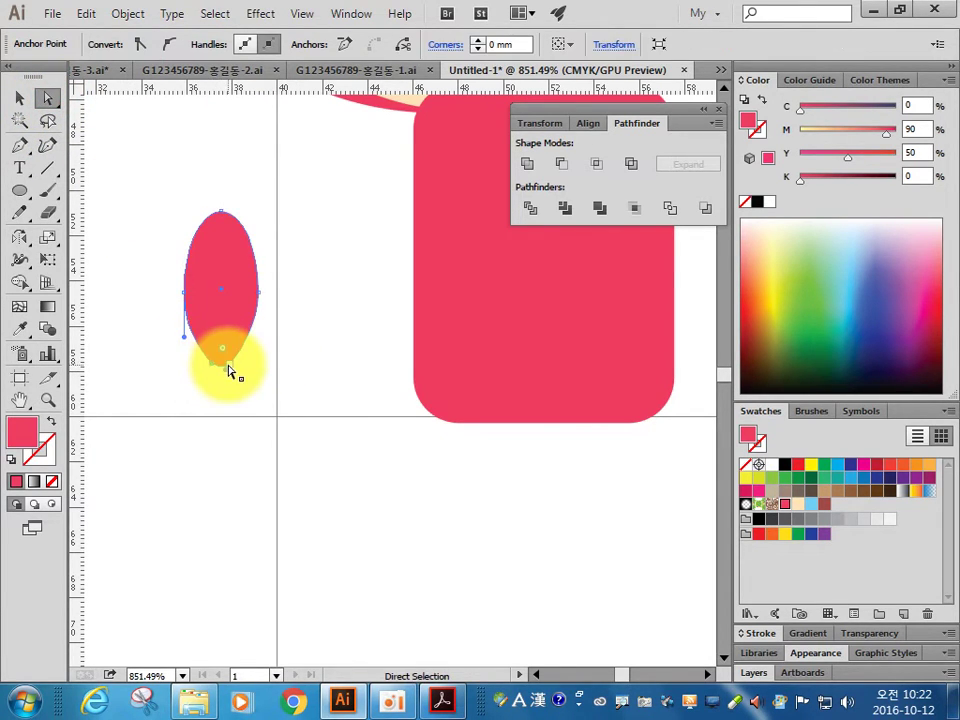
left_click_drag(229, 371, 229, 364)
left_click(249, 368)
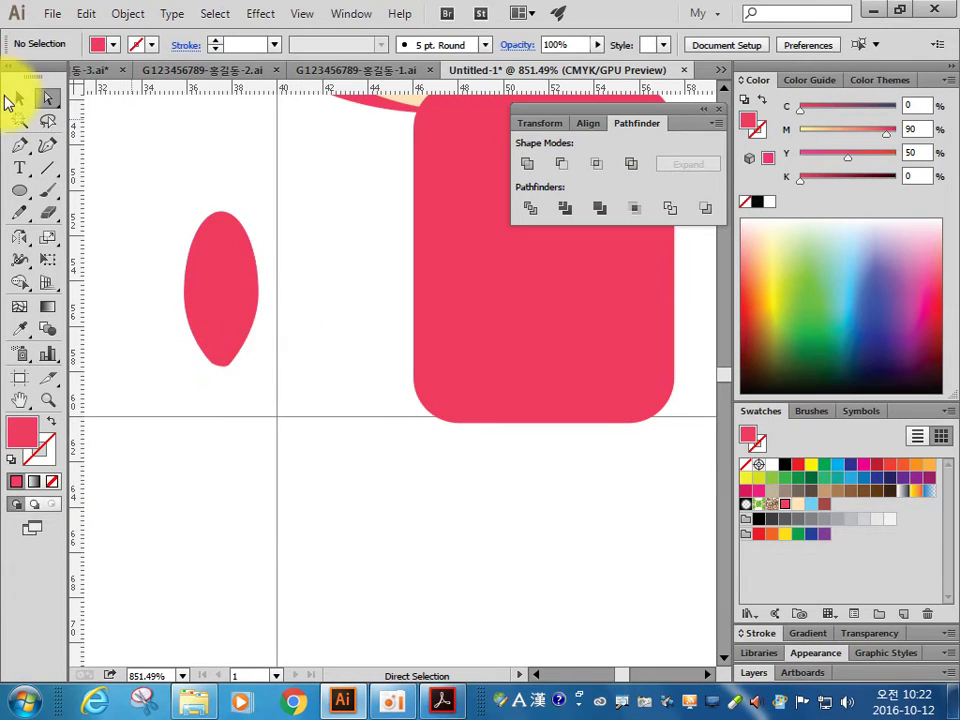
- Narrow and tilt the arm, then move it to the body's upper left
left_click(19, 98)
left_click(231, 279)
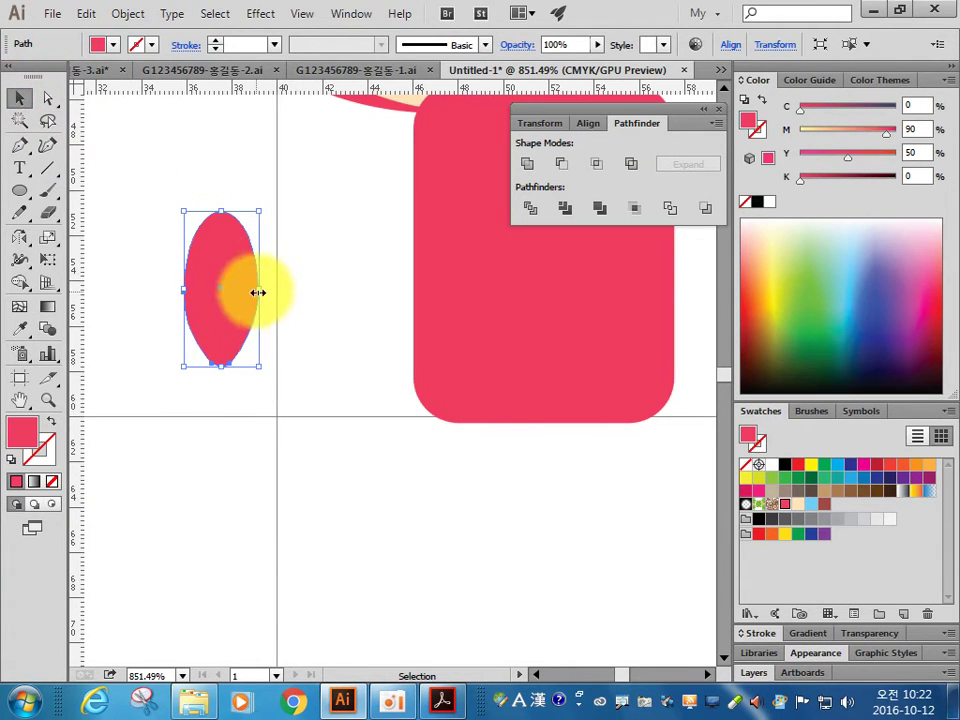
left_click_drag(258, 289, 247, 289)
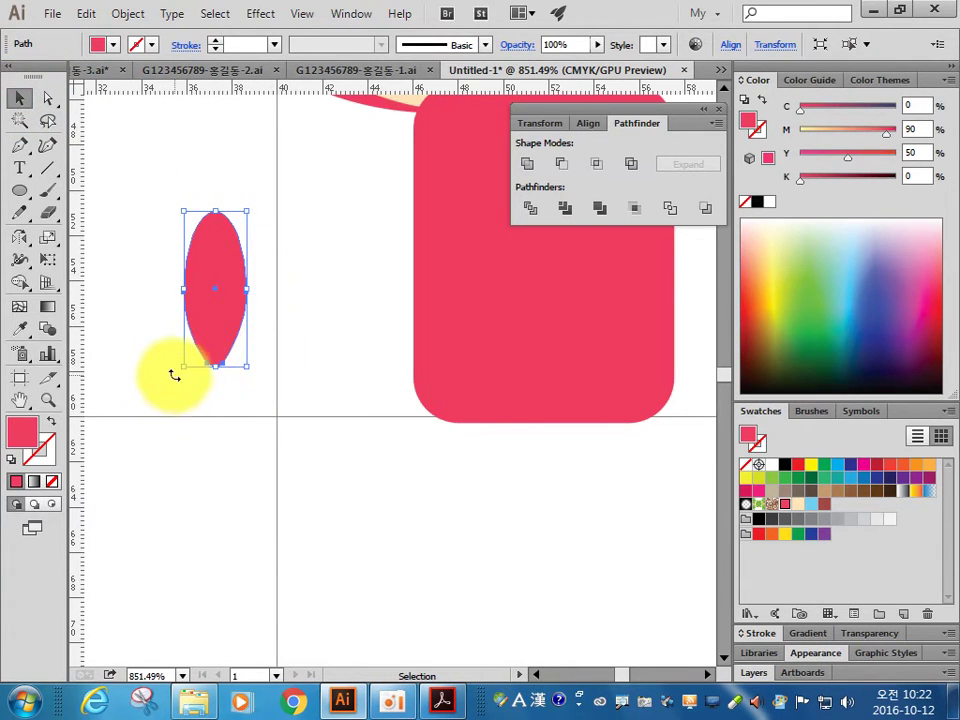
left_click_drag(174, 375, 225, 392)
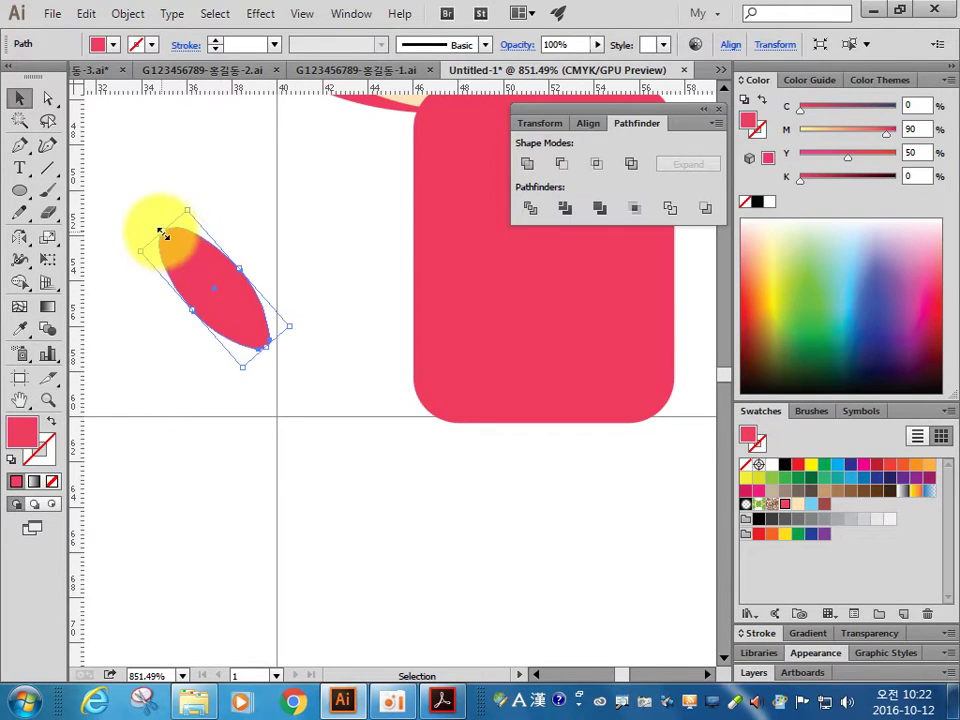
left_click_drag(163, 233, 182, 240)
mouse_move(233, 318)
left_mouse_down()
mouse_move(184, 472)
mouse_move(363, 262)
mouse_move(333, 272)
mouse_move(368, 251)
mouse_move(386, 278)
left_mouse_up()
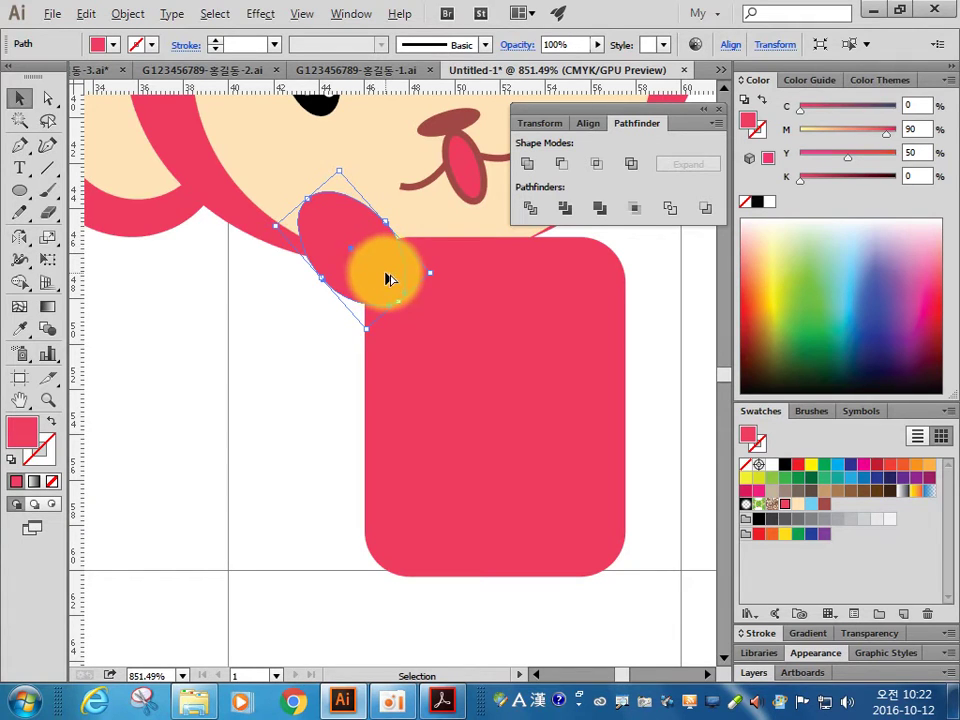
left_click_drag(466, 375, 300, 392)
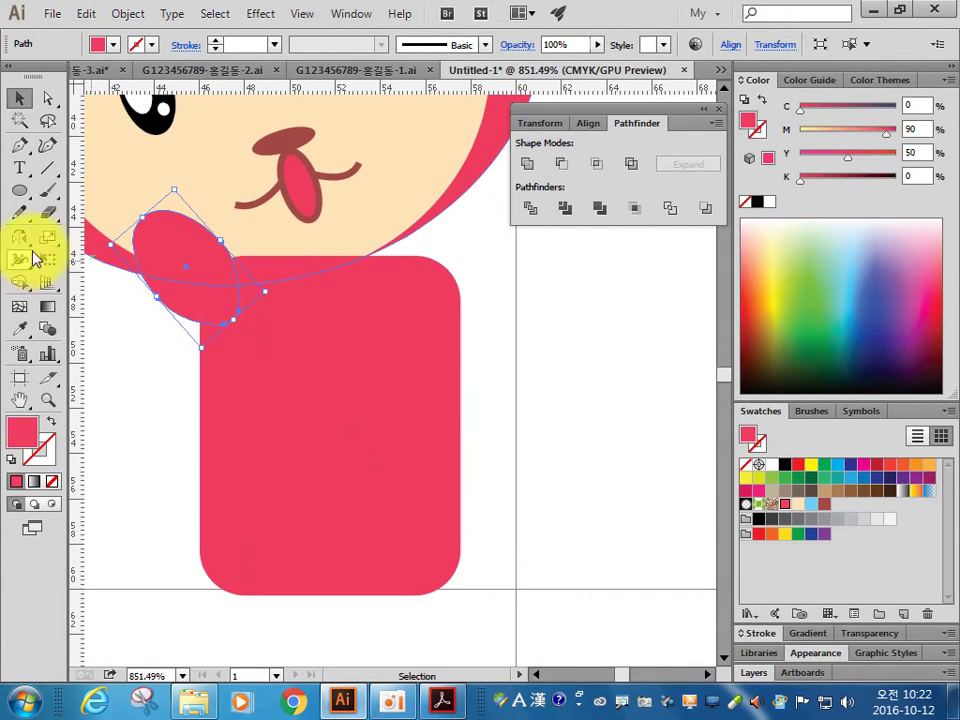
left_click(33, 258)
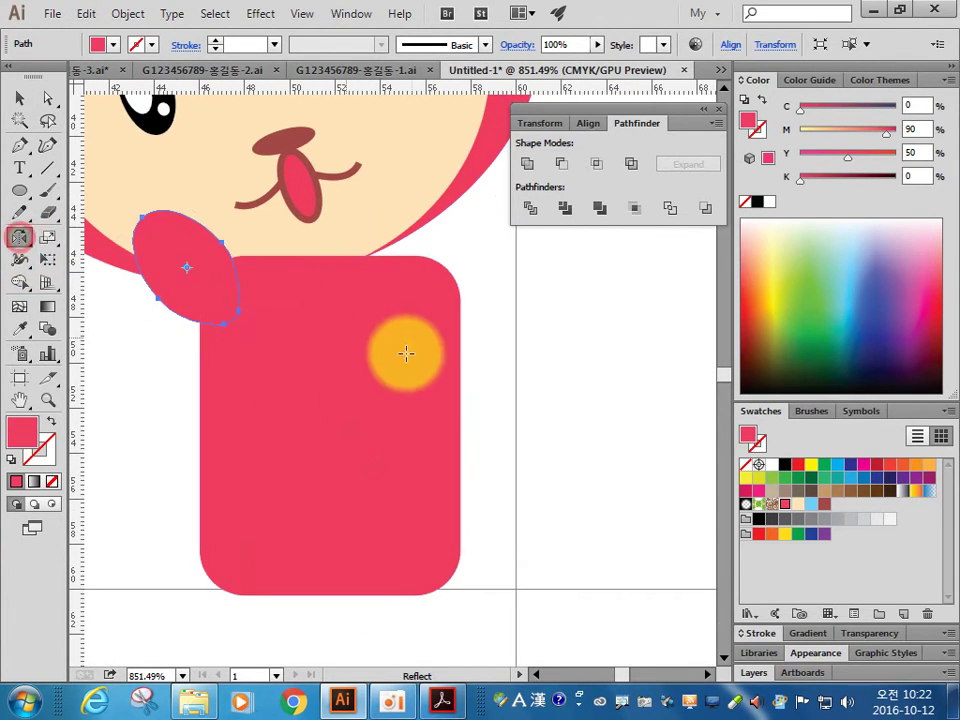
- Reflect a copy of the arm to the body's right side, then resize and rotate it
left_click(328, 368, "alt")
left_click(757, 510)
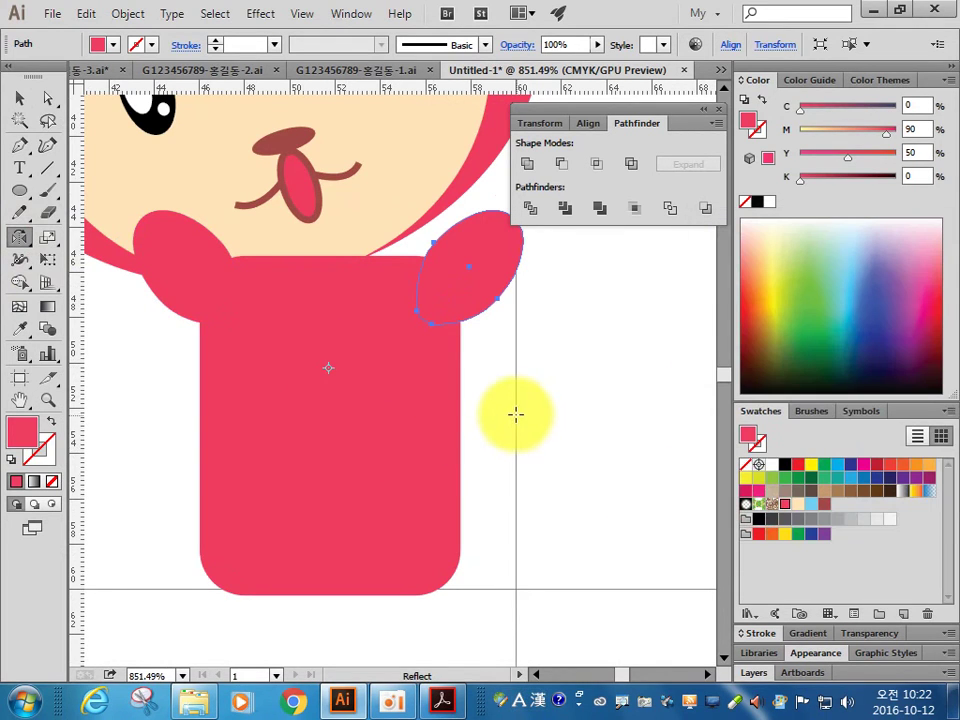
left_click(19, 98)
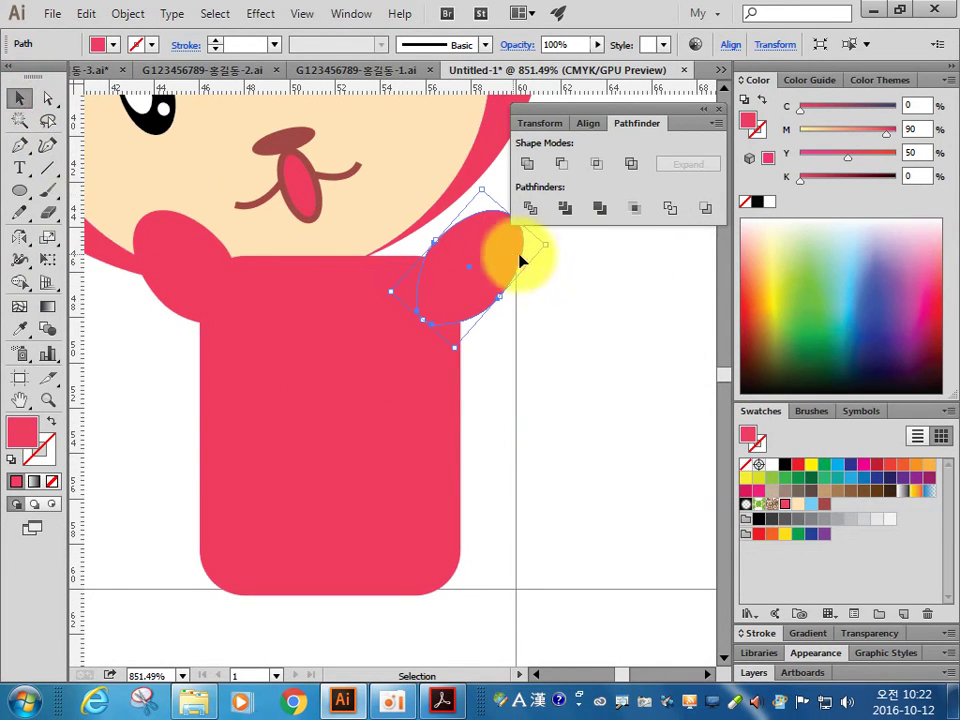
mouse_move(520, 262)
left_mouse_down()
mouse_move(372, 290)
mouse_move(342, 212)
left_mouse_up()
mouse_move(349, 325)
left_mouse_down()
mouse_move(327, 325)
mouse_move(358, 338)
mouse_move(333, 278)
left_mouse_up()
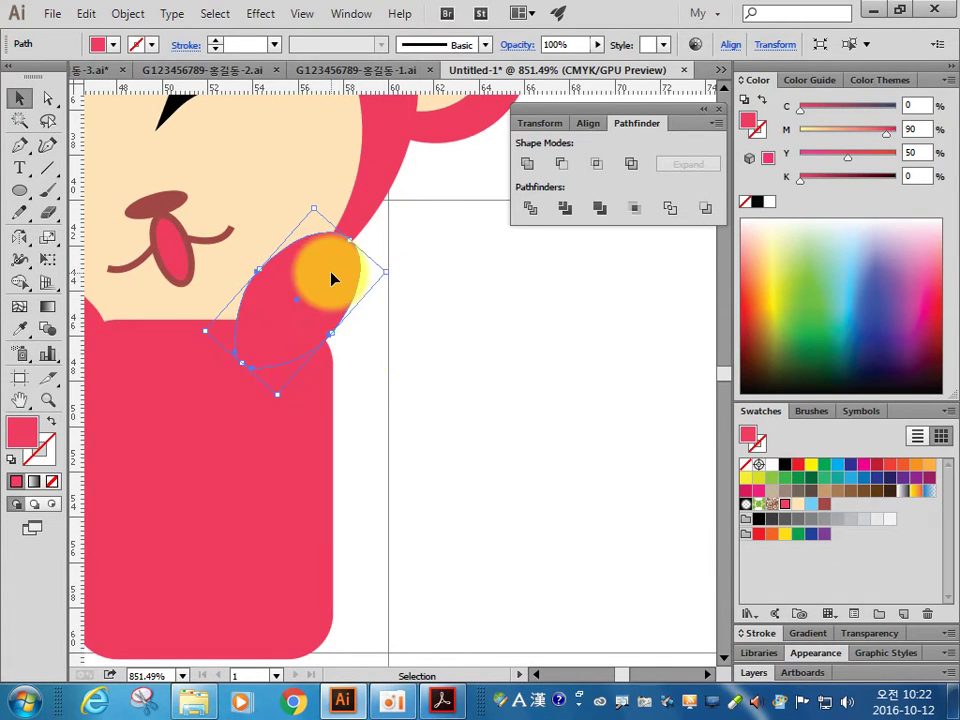
left_click_drag(328, 489, 463, 449)
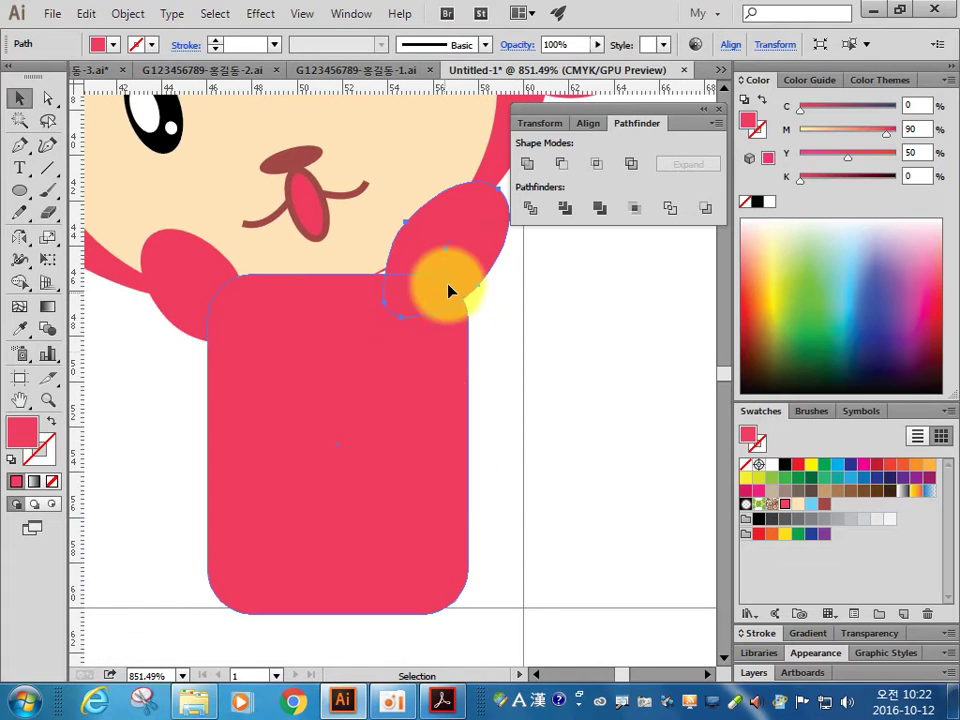
left_click_drag(449, 290, 446, 268)
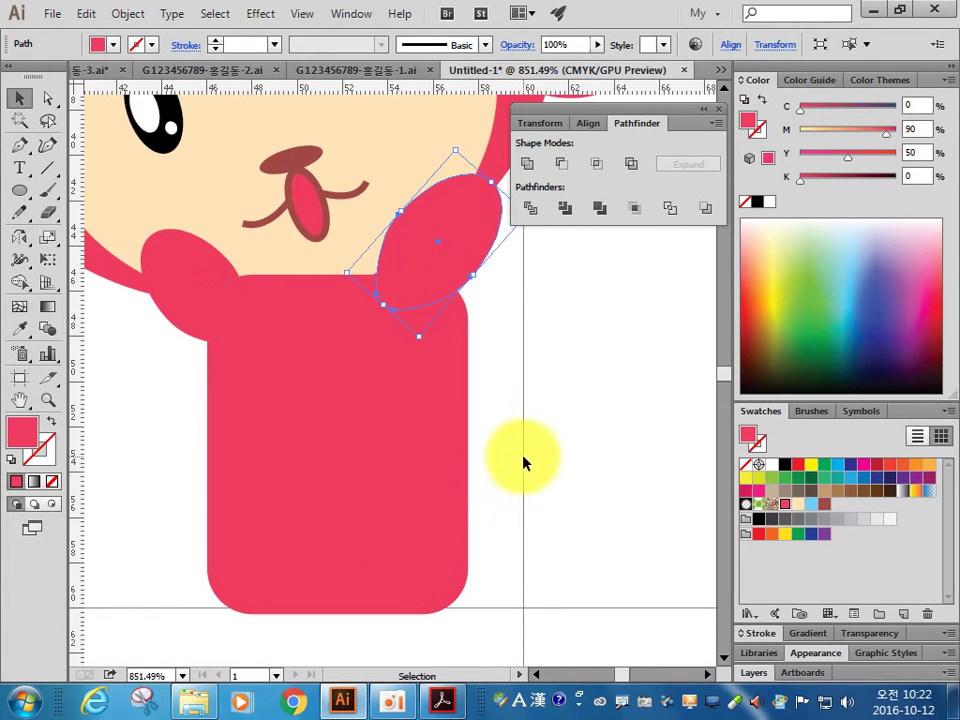
left_click(476, 315)
- Make the body rectangle slightly narrower
left_click(457, 344)
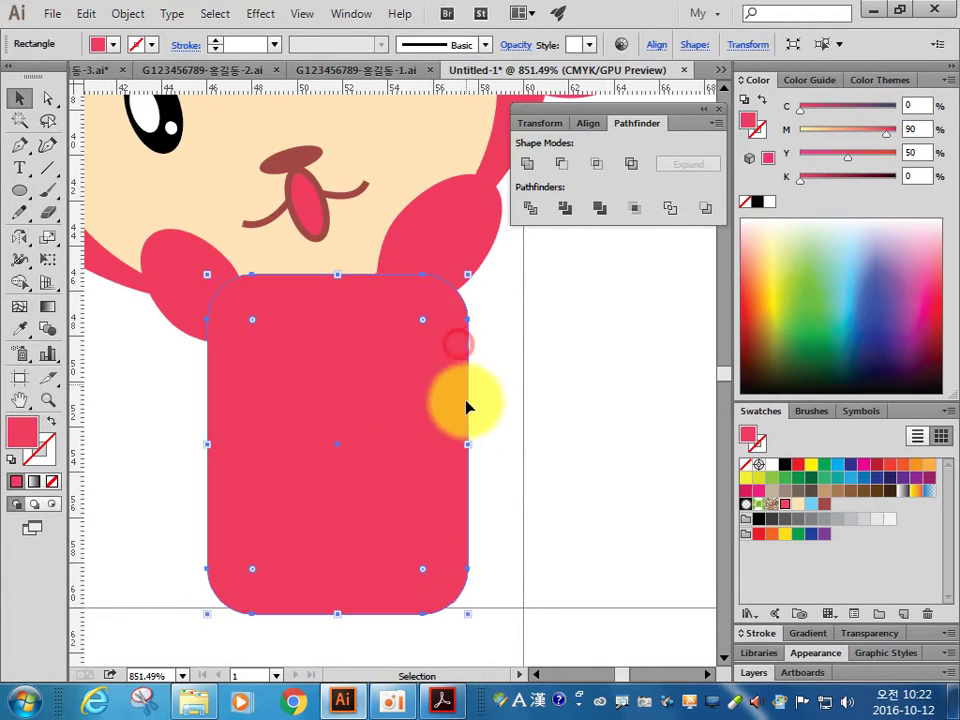
left_click_drag(467, 446, 455, 446)
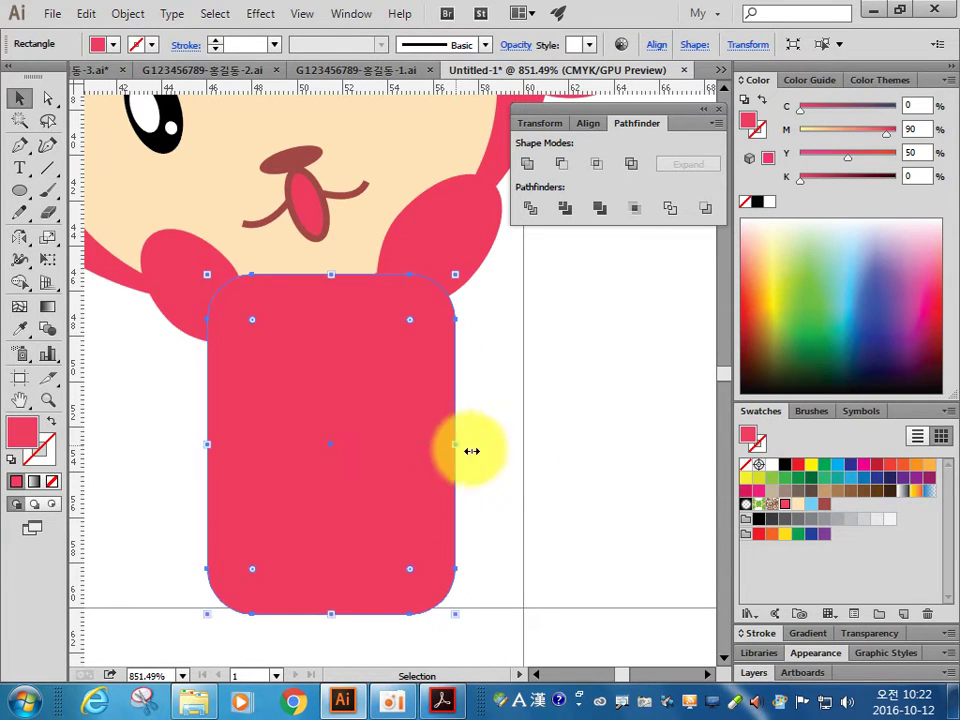
left_click(515, 462)
left_click(420, 260)
- Reflect copies of both arms top to bottom to form legs under the body
left_click(187, 276, "shift")
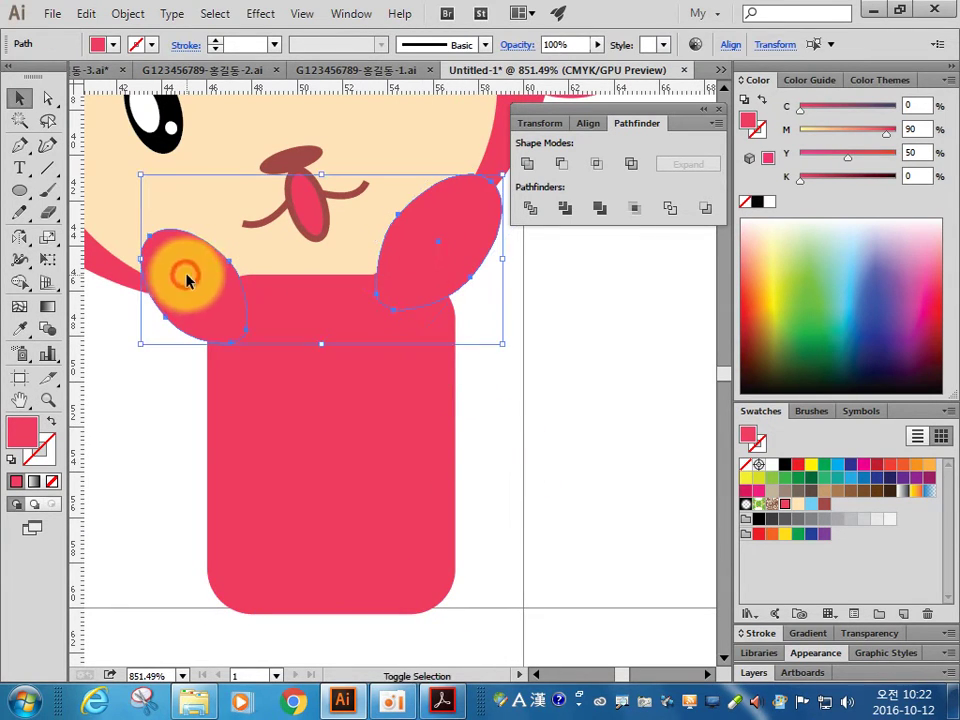
left_click(19, 237)
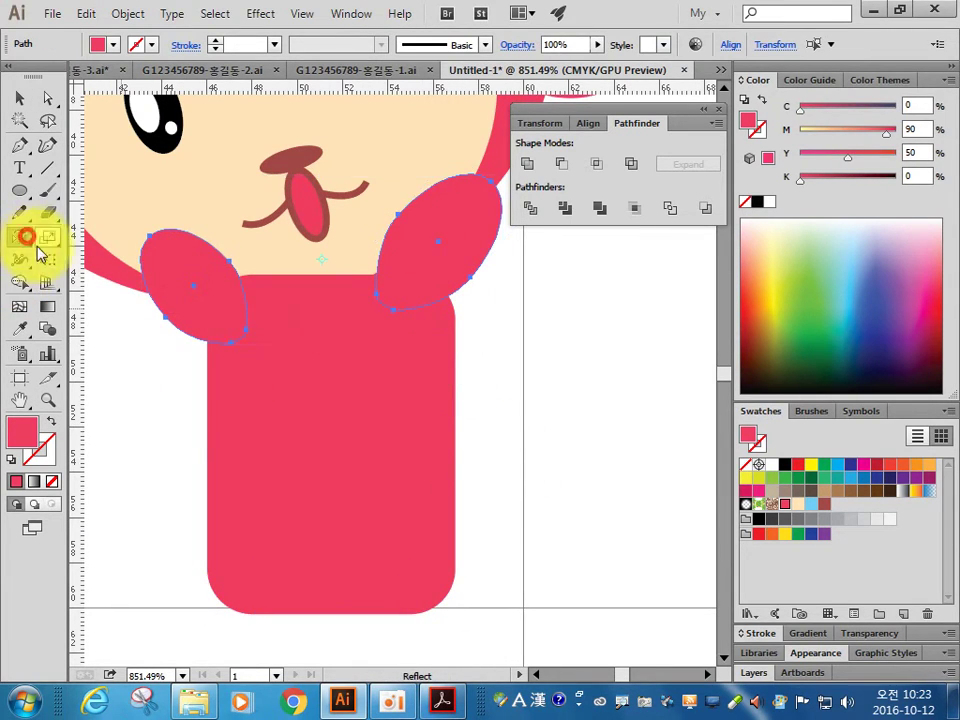
left_click(325, 437, "alt")
left_click(759, 289)
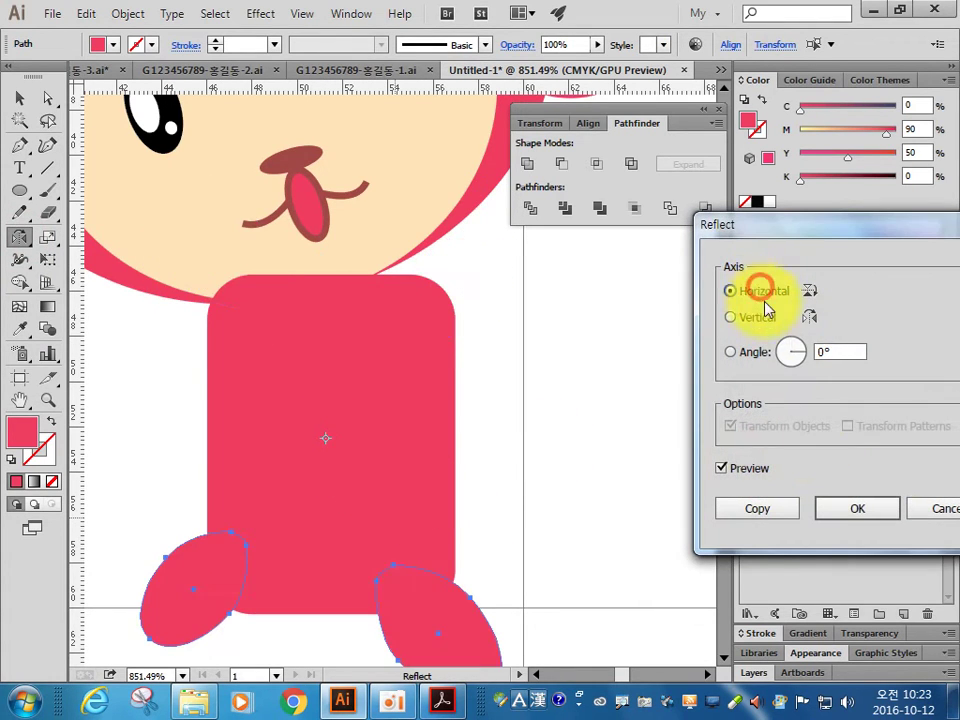
left_click(757, 508)
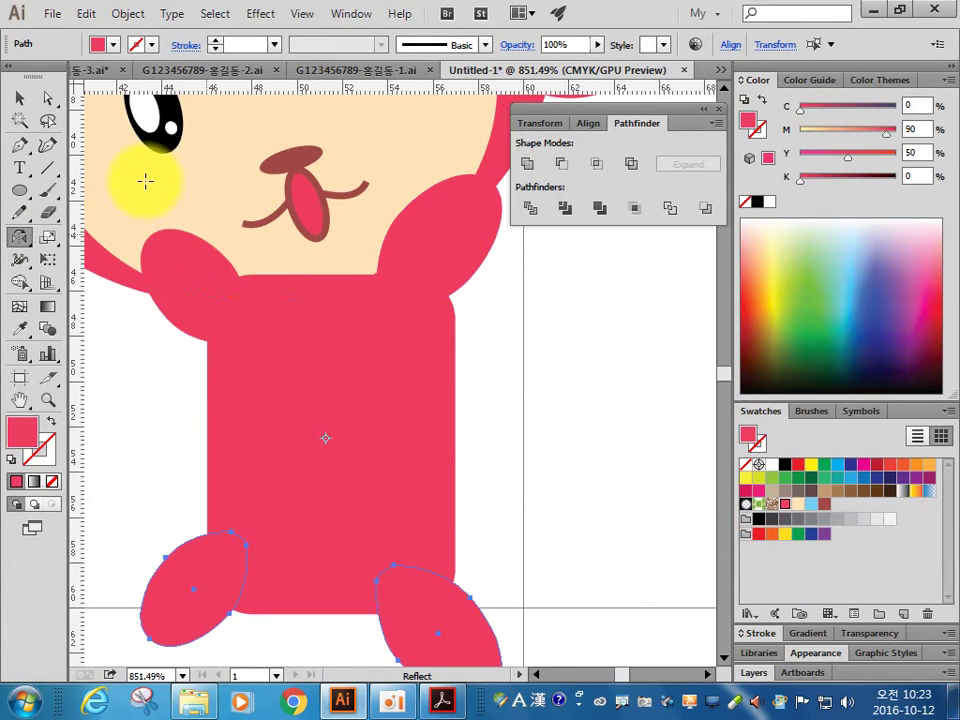
left_click(18, 98)
left_click_drag(531, 489, 514, 236)
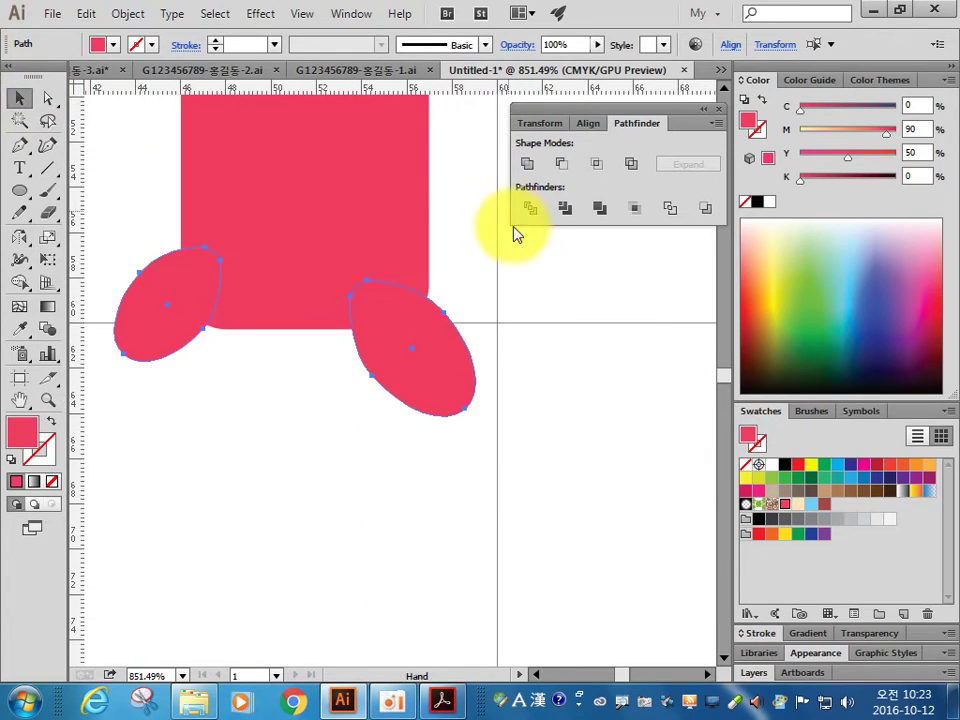
left_click(251, 489)
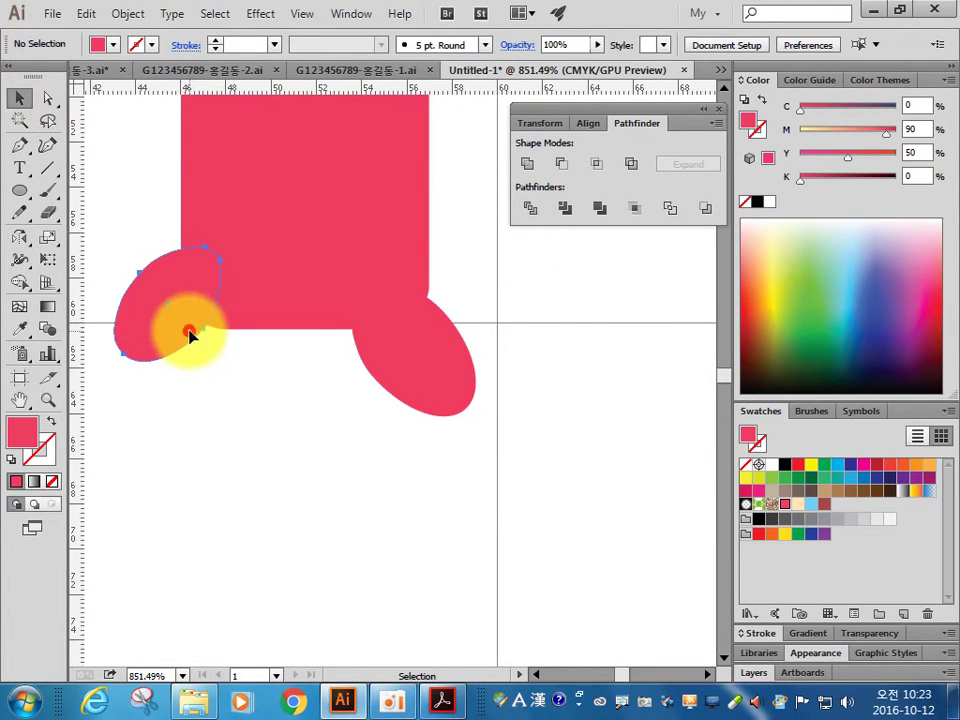
- Rotate the left leg more upright, stretch it longer and move it lower
left_click(189, 334)
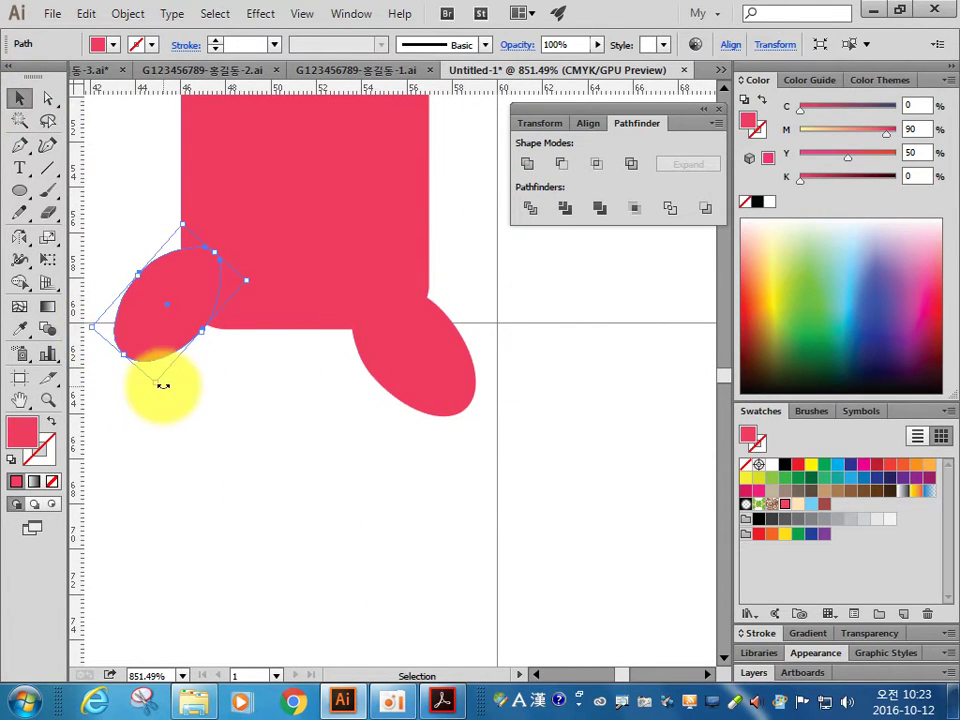
mouse_move(152, 386)
left_mouse_down()
mouse_move(165, 305)
mouse_move(217, 339)
left_mouse_up()
left_click_drag(157, 395, 142, 417)
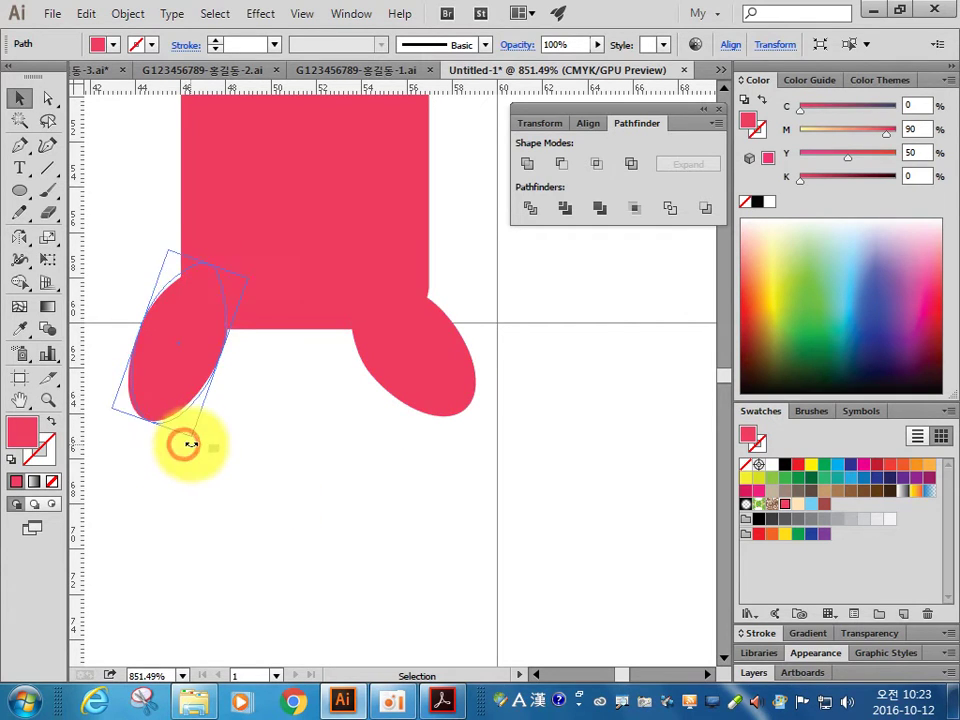
left_click_drag(182, 443, 189, 435)
mouse_move(190, 345)
left_mouse_down()
mouse_move(193, 388)
mouse_move(191, 377)
left_mouse_up()
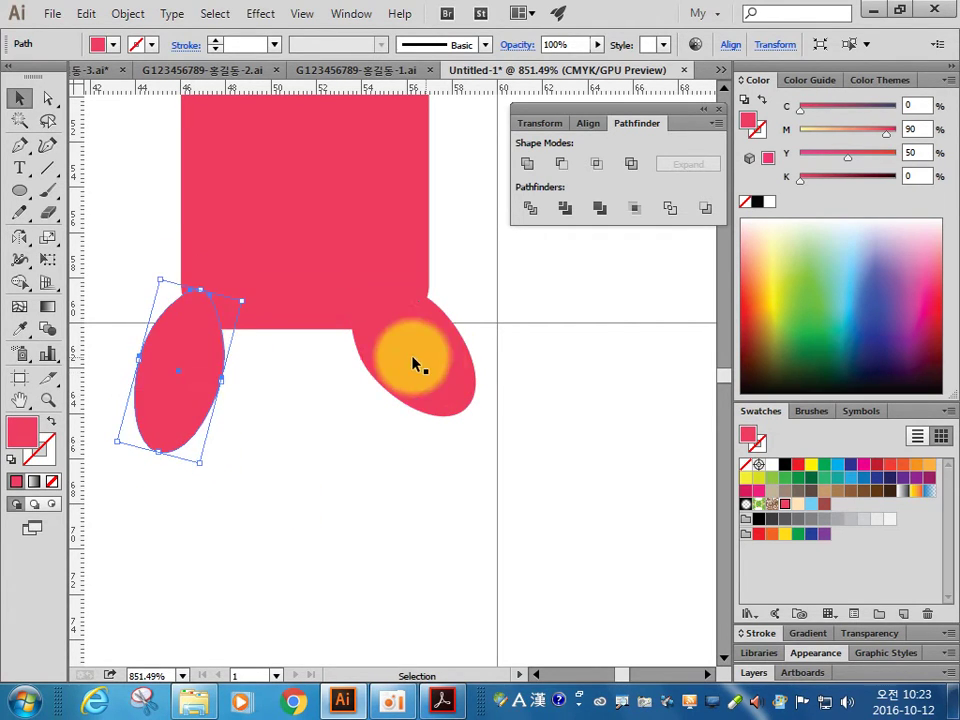
- Make the right leg more upright, slightly lower and longer to match
left_click(420, 362)
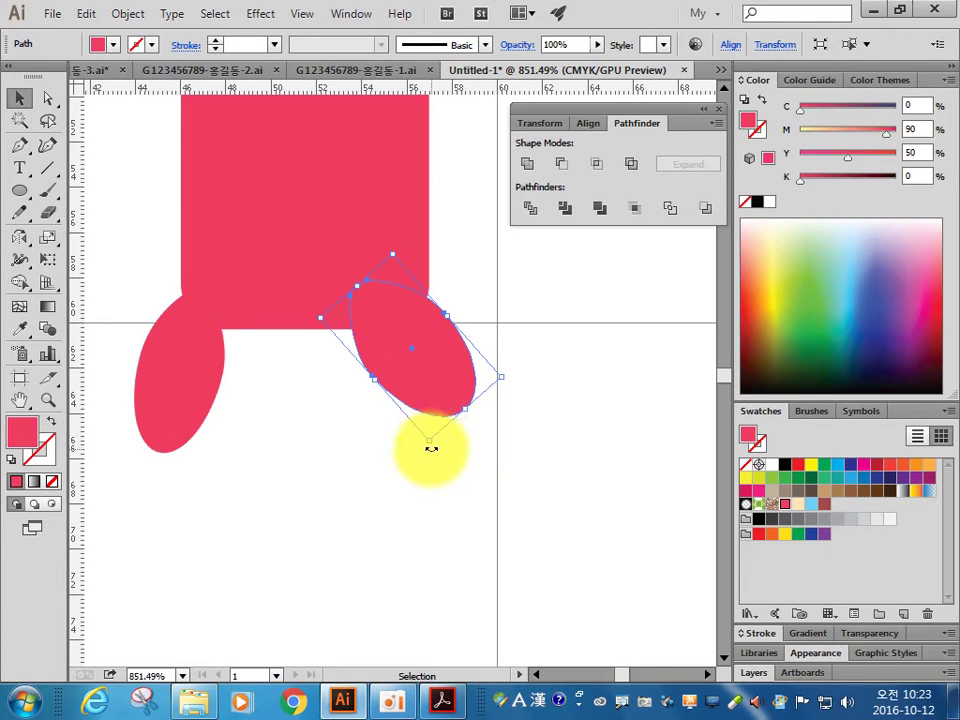
left_click_drag(431, 449, 401, 452)
left_click_drag(446, 384, 436, 410)
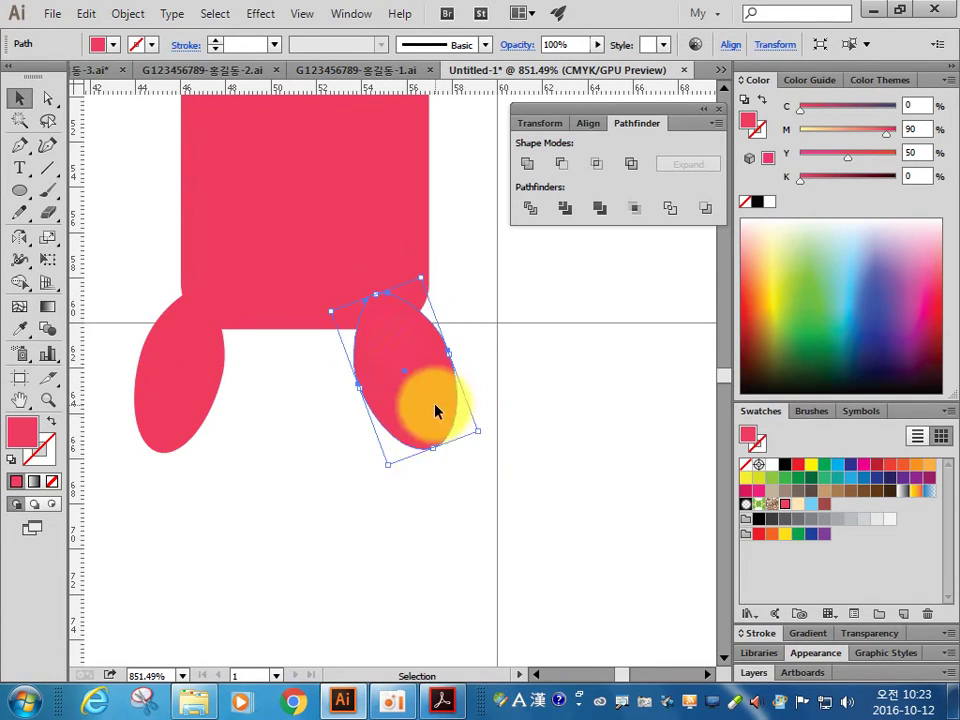
left_click_drag(436, 458, 439, 476)
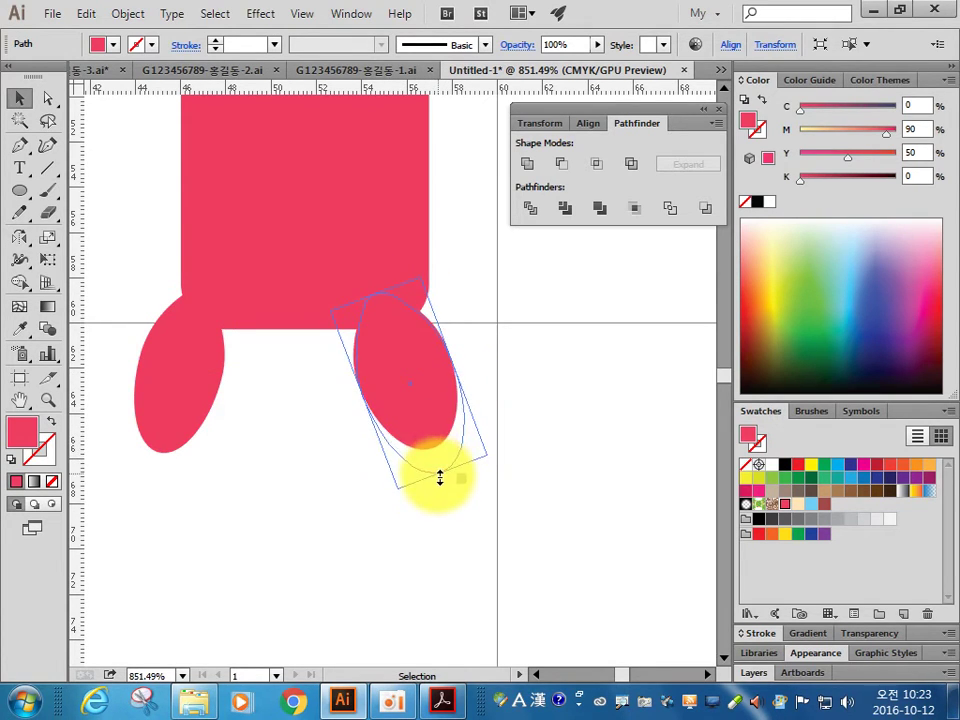
left_click(328, 510)
key("ctrl+minus")
key("ctrl+minus")
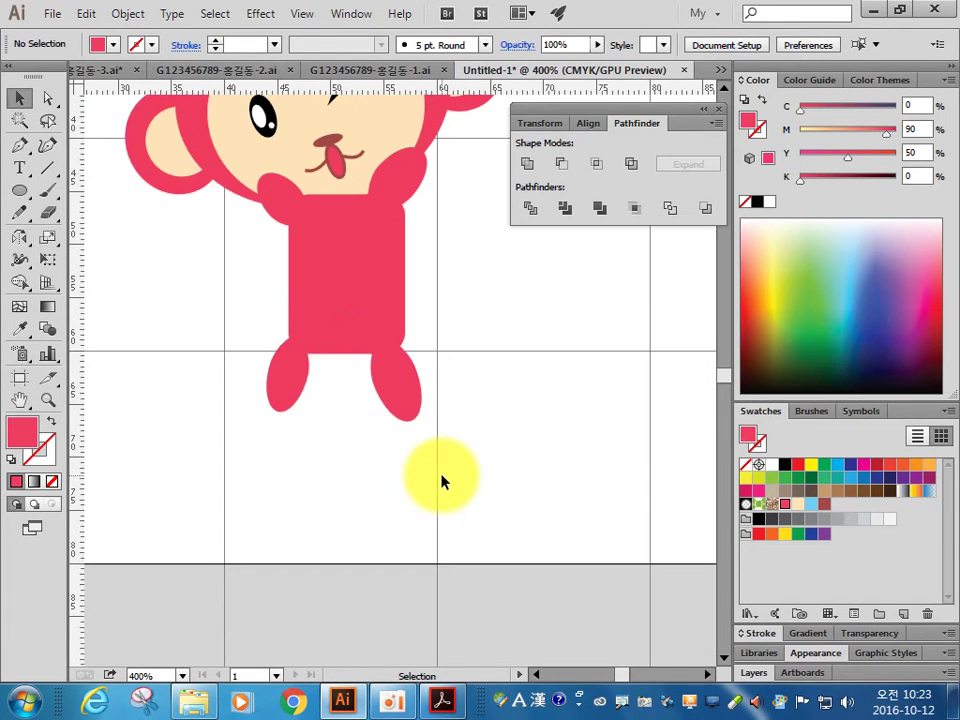
- Draw a cream oval on the monkey's body using the face's peach colour
mouse_move(418, 390)
left_mouse_down()
mouse_move(383, 577)
mouse_move(399, 600)
left_mouse_up()
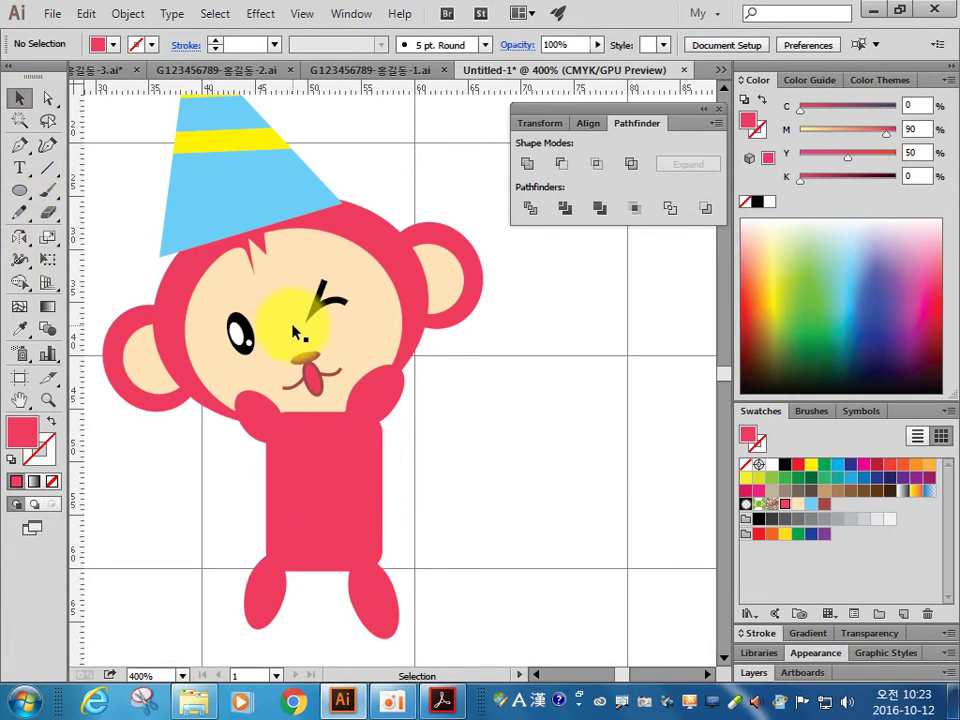
left_click(272, 279)
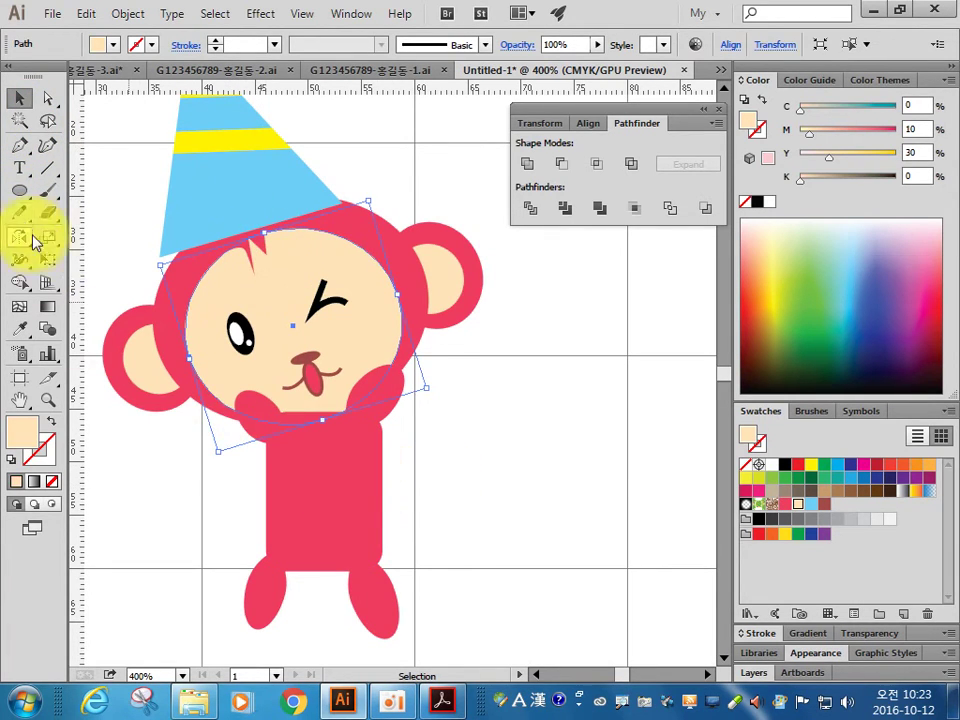
left_click(17, 190)
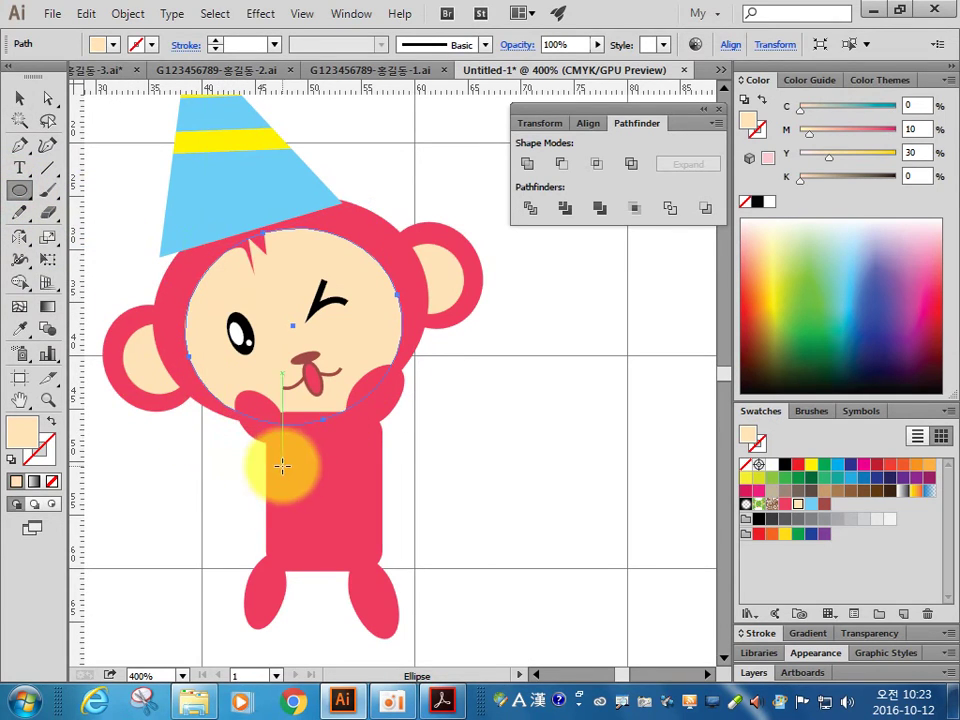
left_click_drag(285, 460, 356, 540)
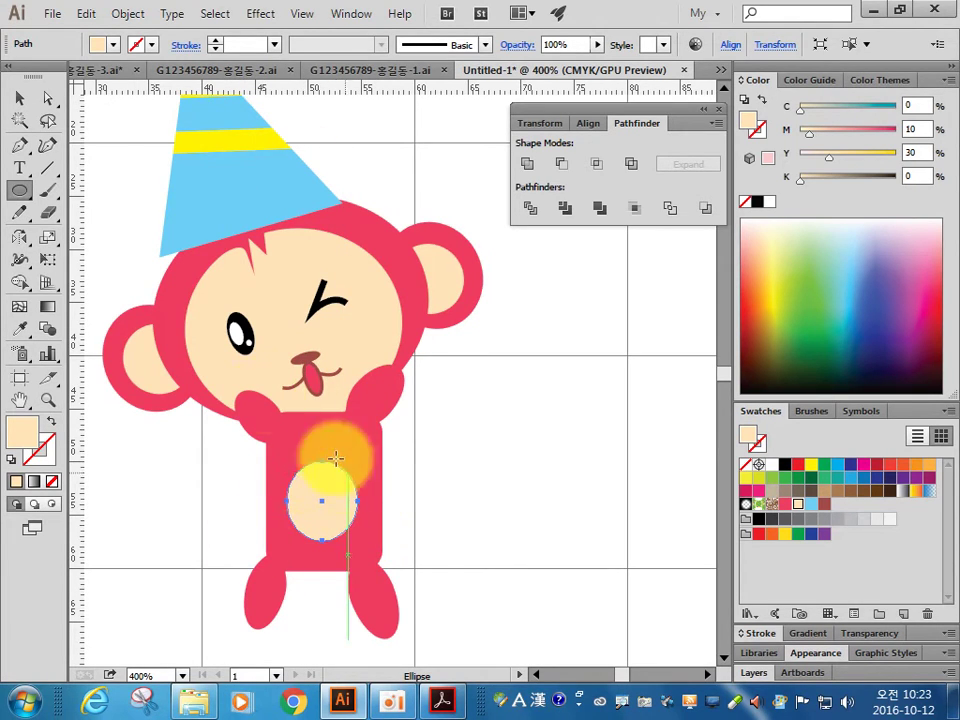
- Add an anchor to the belly oval and pull its top point down into a notch
left_click(19, 145)
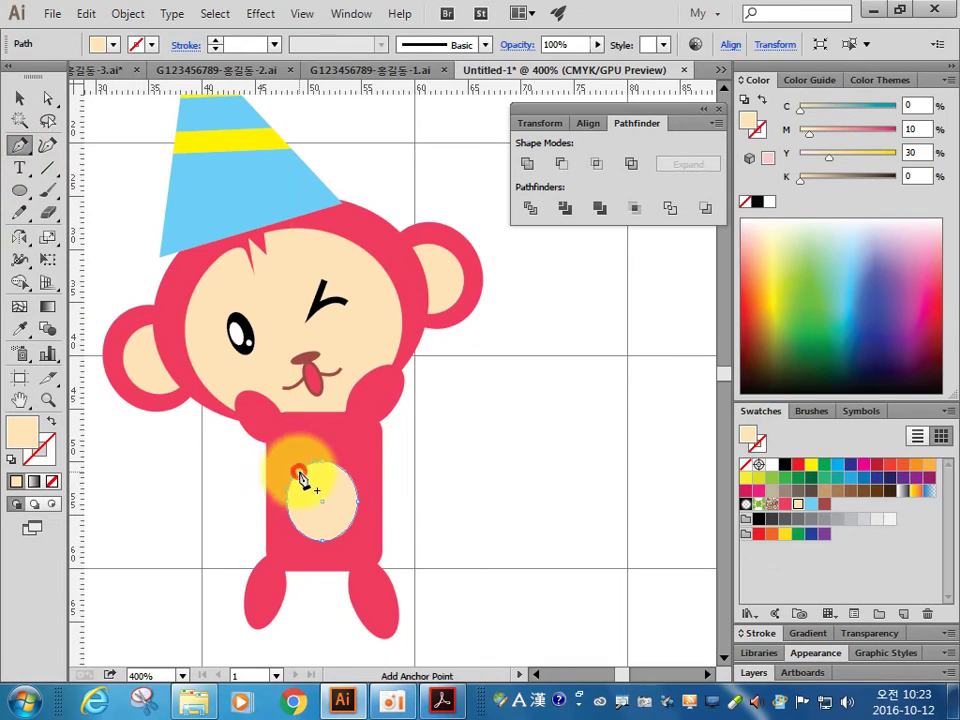
left_click(352, 481)
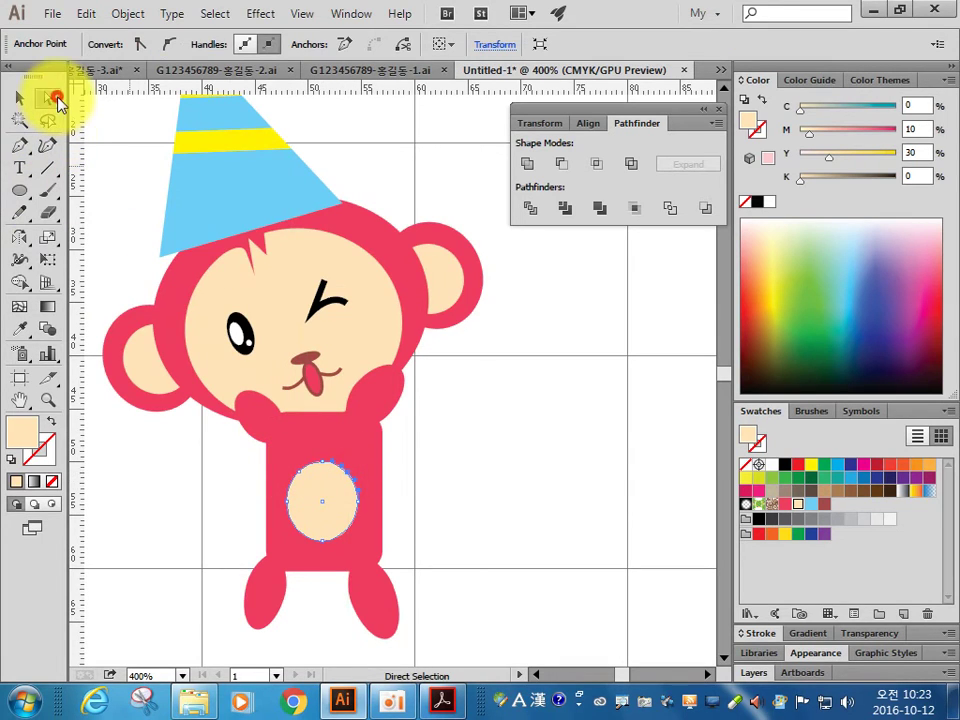
left_click_drag(321, 463, 326, 487)
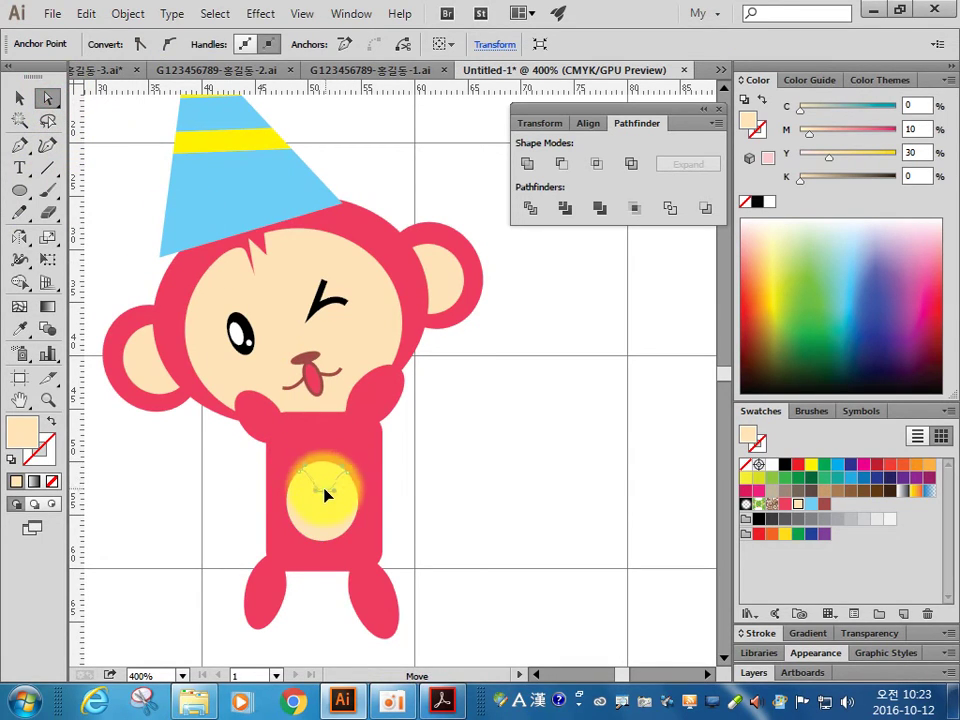
left_click(19, 97)
left_click(495, 463)
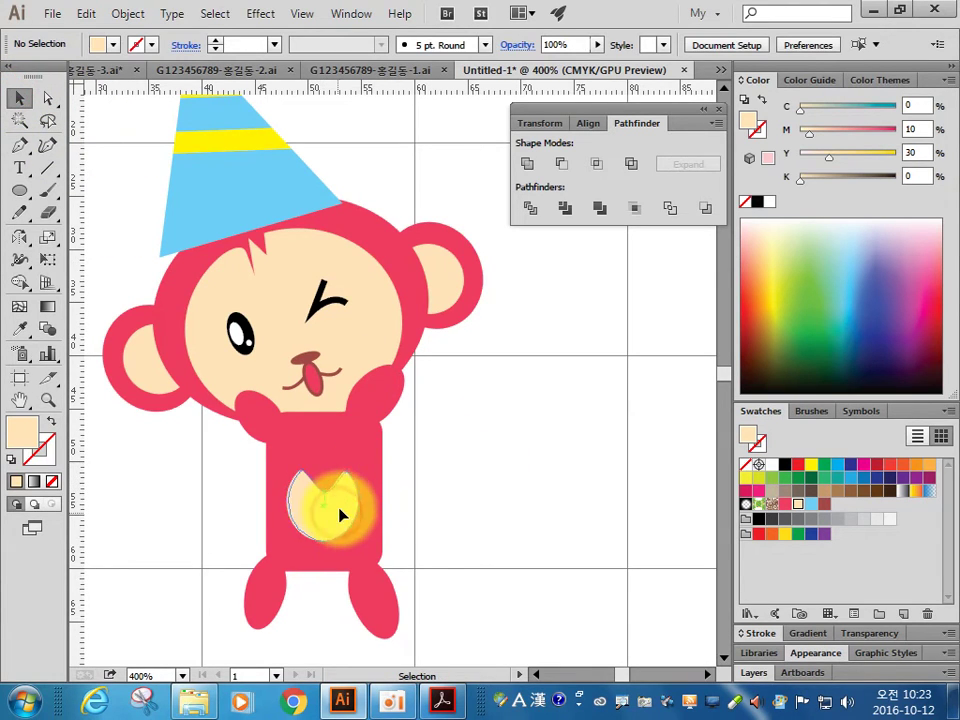
- Compare the belly patch against the reference PDF, then zoom out to the whole artboard
left_click(340, 510)
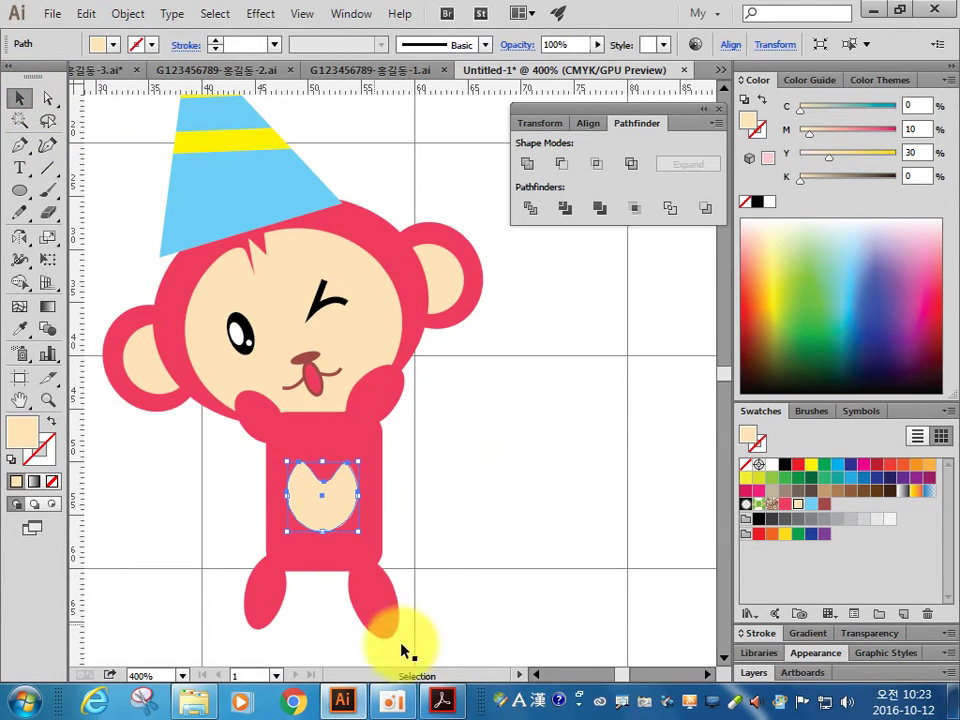
left_click(441, 700)
left_click(342, 700)
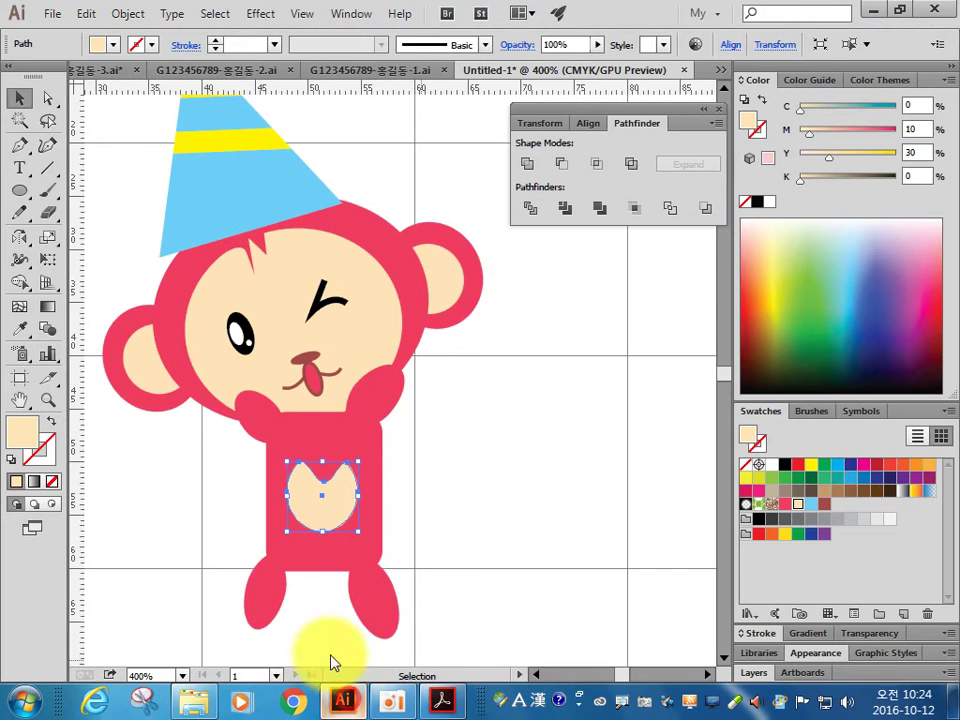
left_click(508, 519)
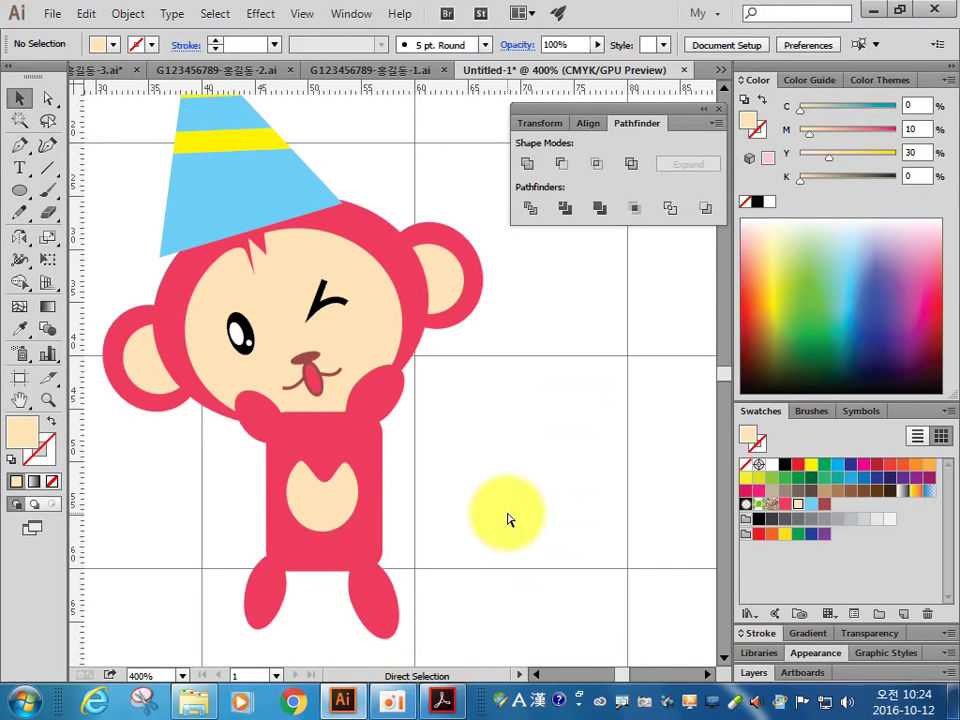
key("ctrl+minus")
key("ctrl+minus")
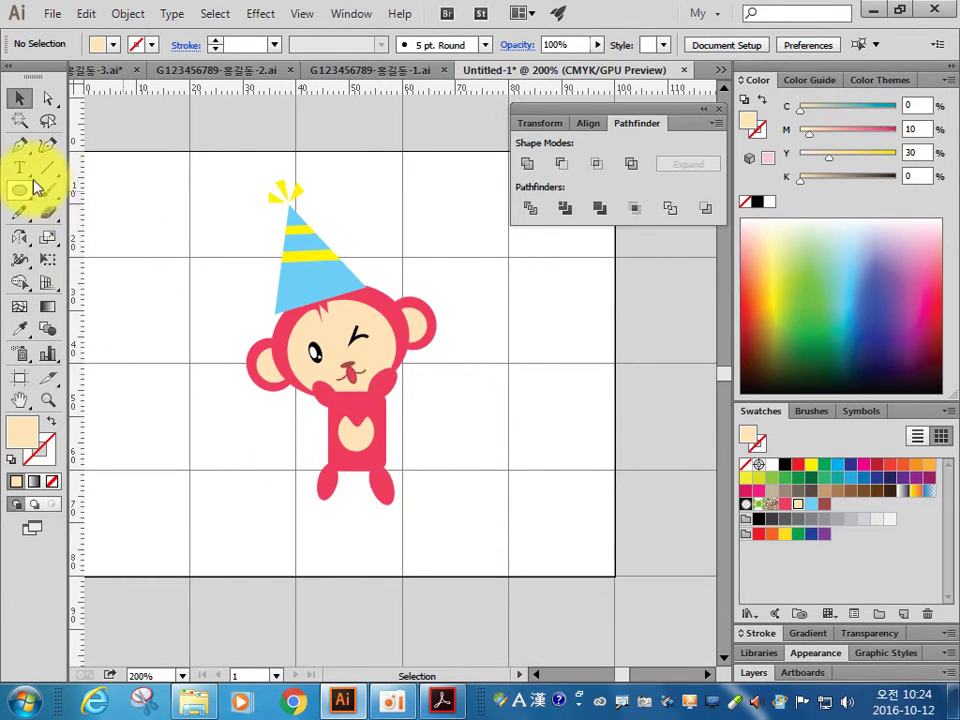
- Pick up the head's pink colour and switch to the Spiral Tool
left_click(407, 321)
left_click(50, 421)
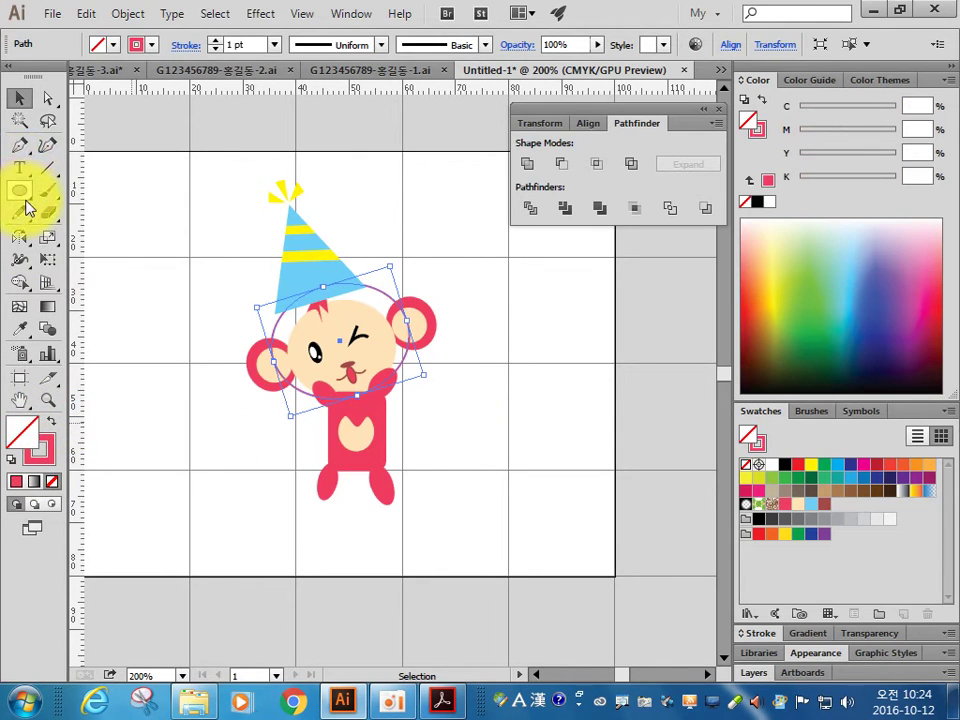
left_click_drag(47, 167, 130, 213)
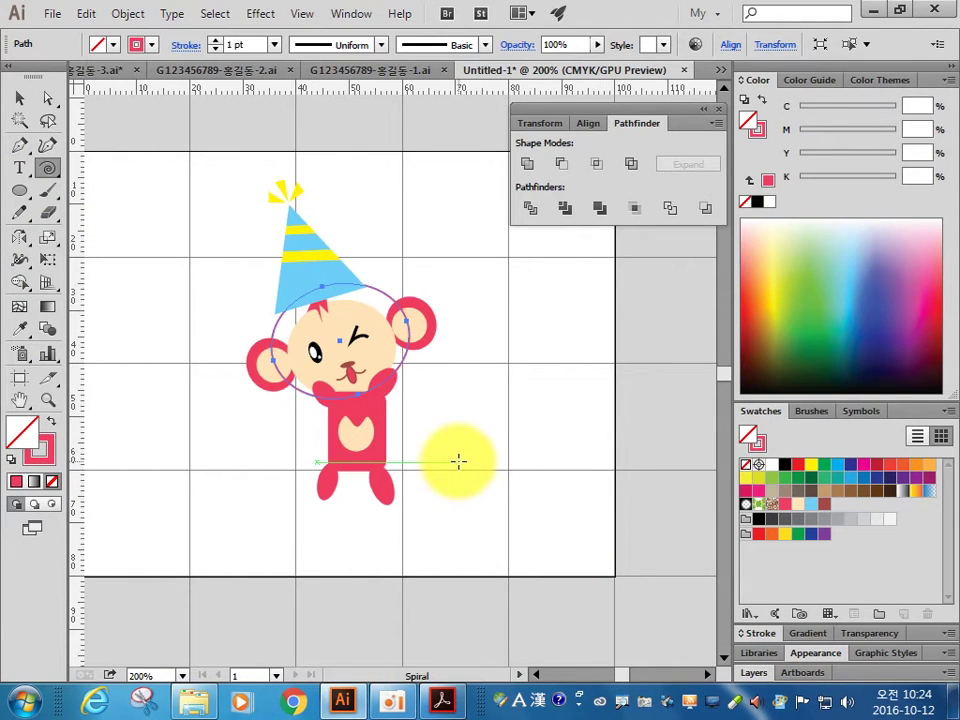
left_click(52, 422)
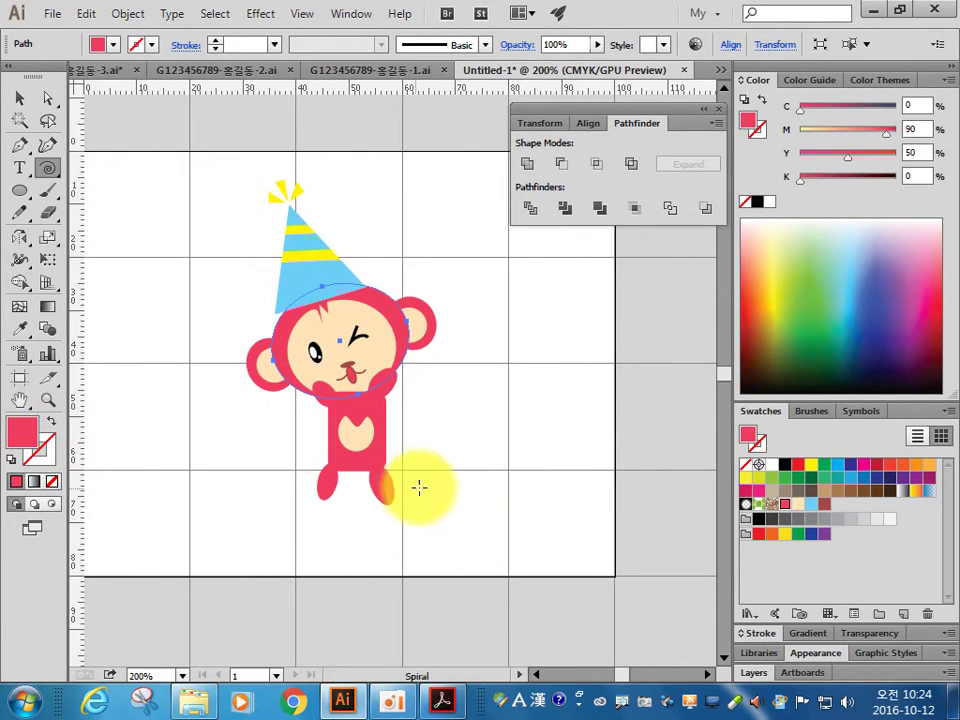
left_click(467, 450, "ctrl")
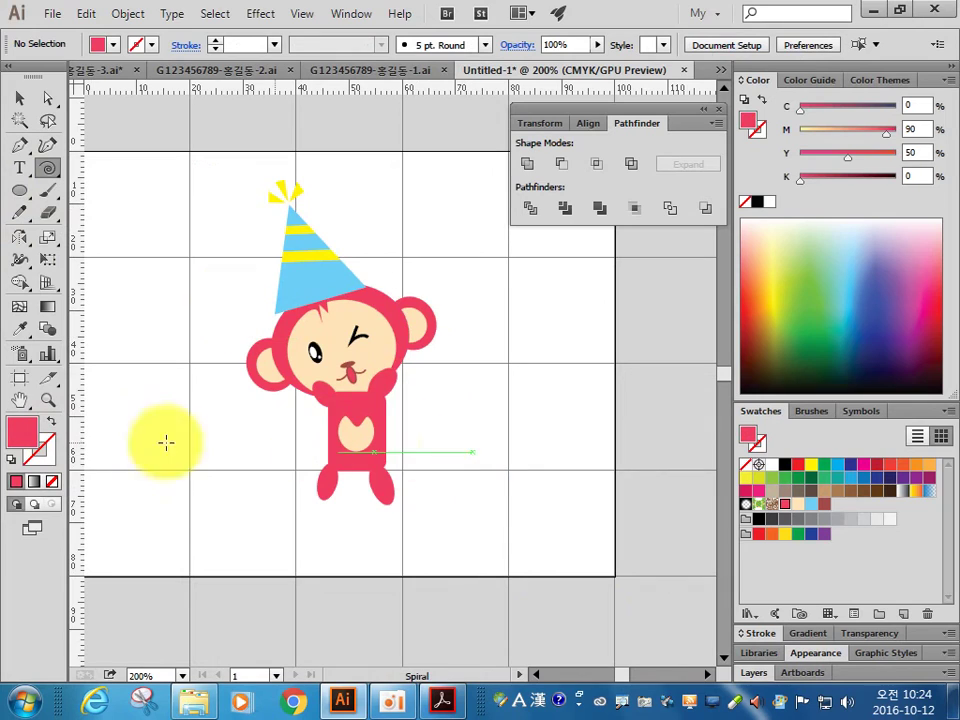
- Draw a pink, unfilled spiral tail beside the legs; its settings show 12.6183 mm radius, 80% decay
left_click(50, 420)
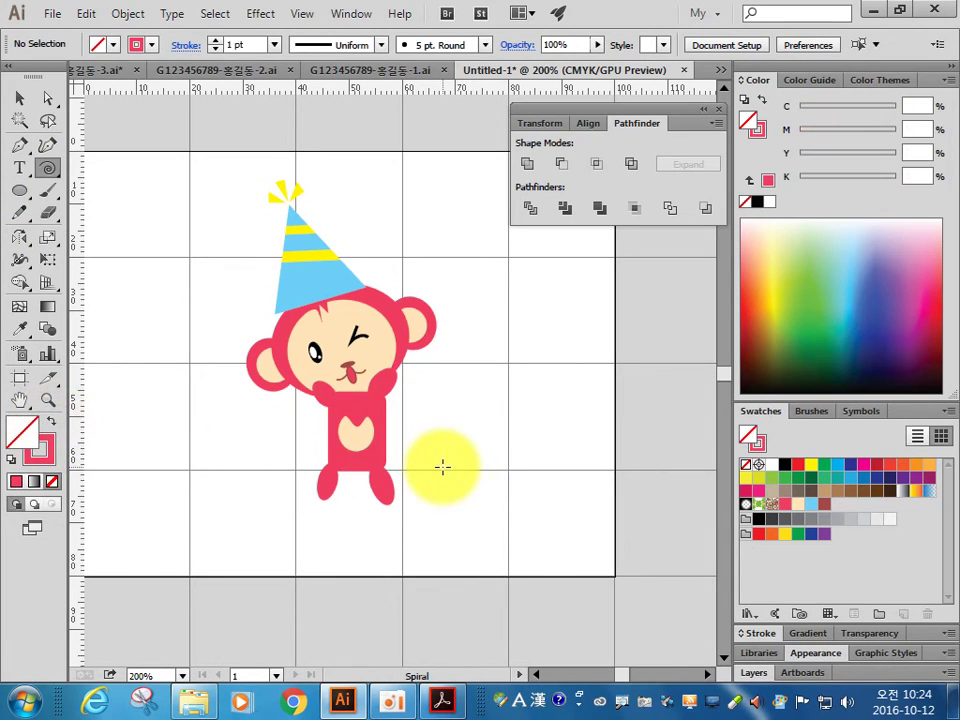
mouse_move(440, 466)
left_mouse_down()
mouse_move(530, 386)
mouse_move(462, 399)
left_mouse_up()
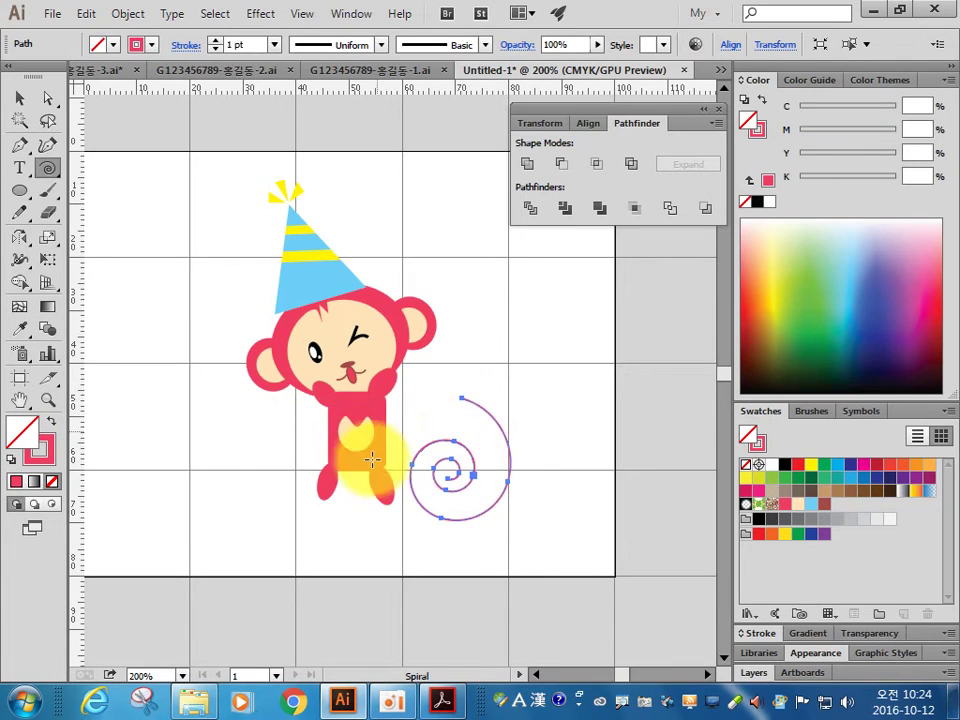
left_click(526, 349)
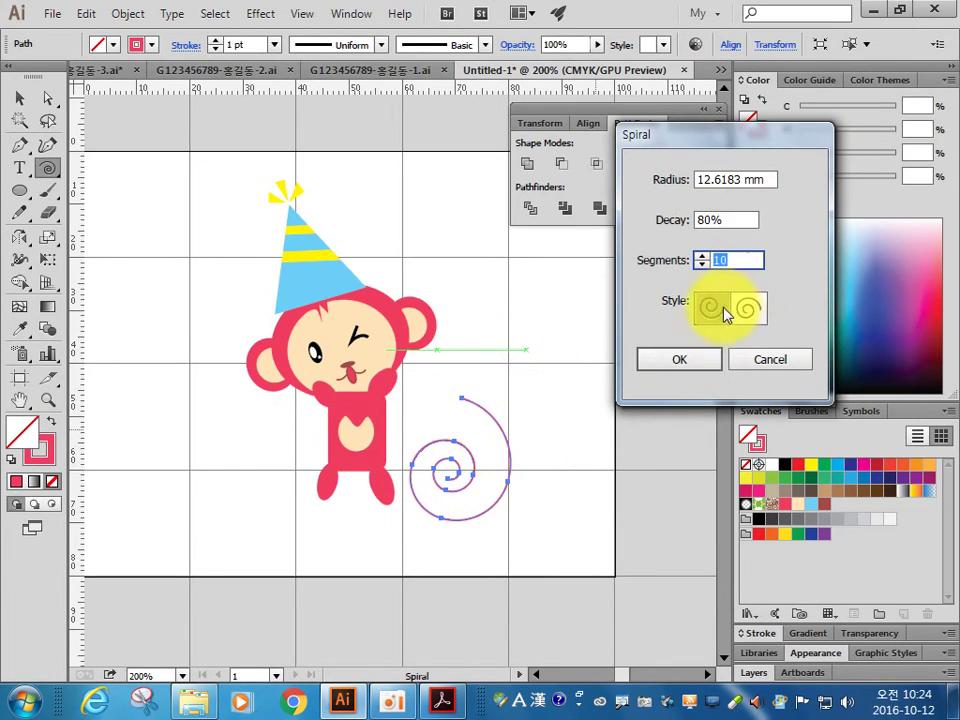
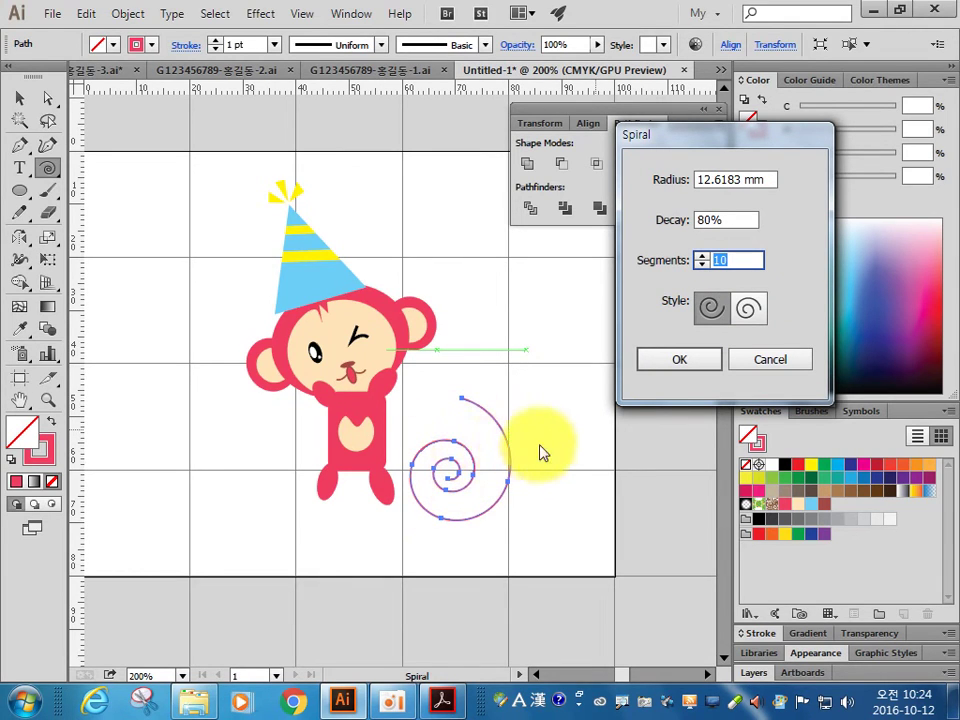
- Confirm the spiral settings and delete the spiral's outer segments to shorten it
left_click(784, 362)
left_click(19, 97)
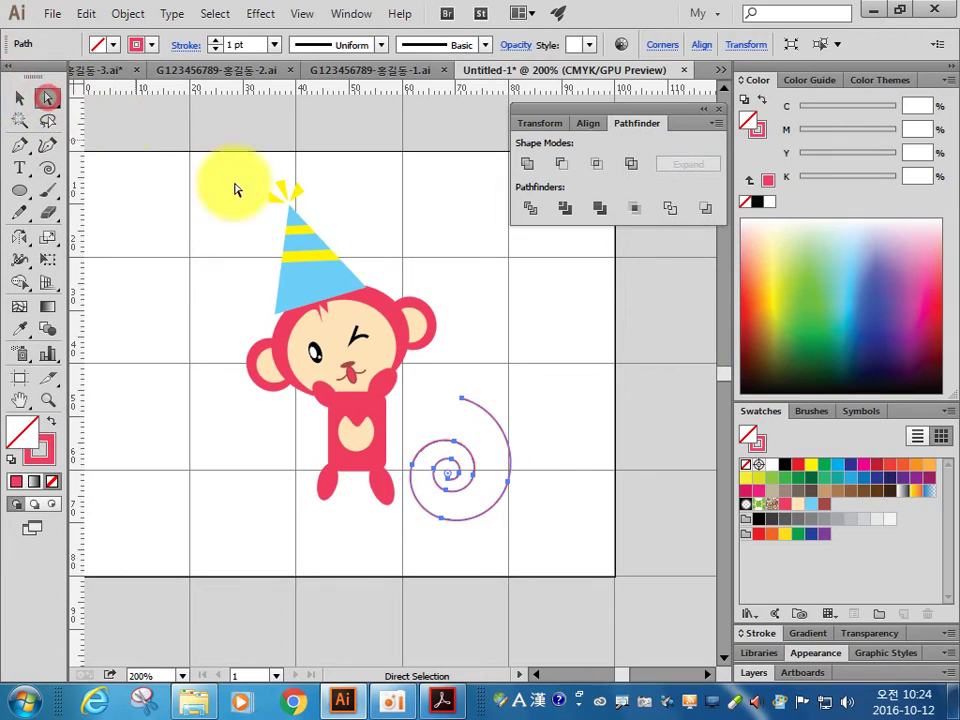
left_click(465, 354)
left_click(500, 418)
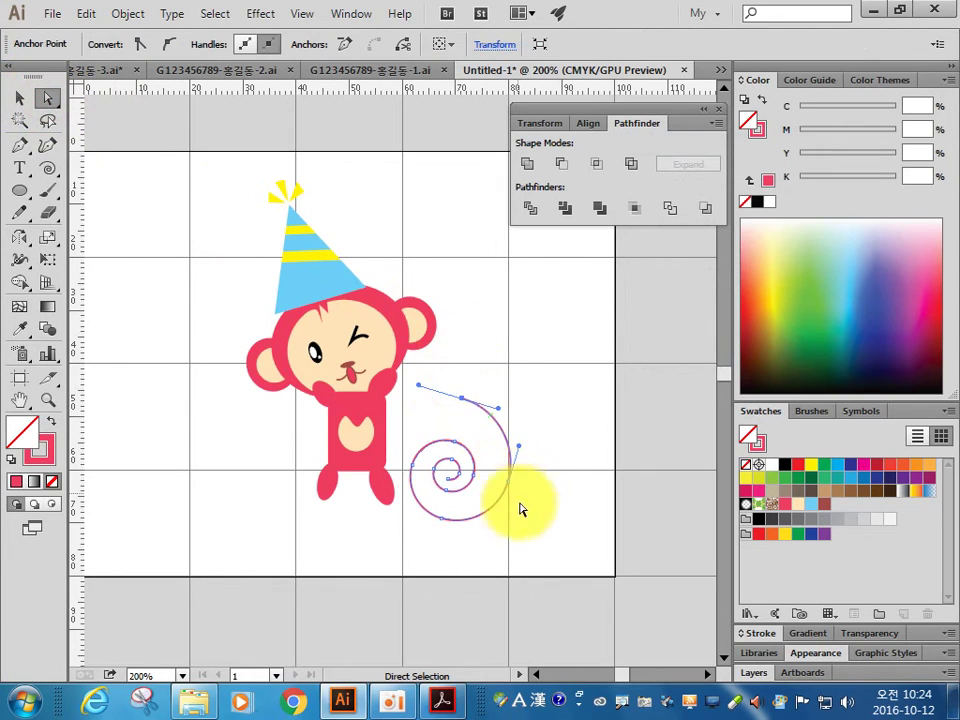
key("Delete")
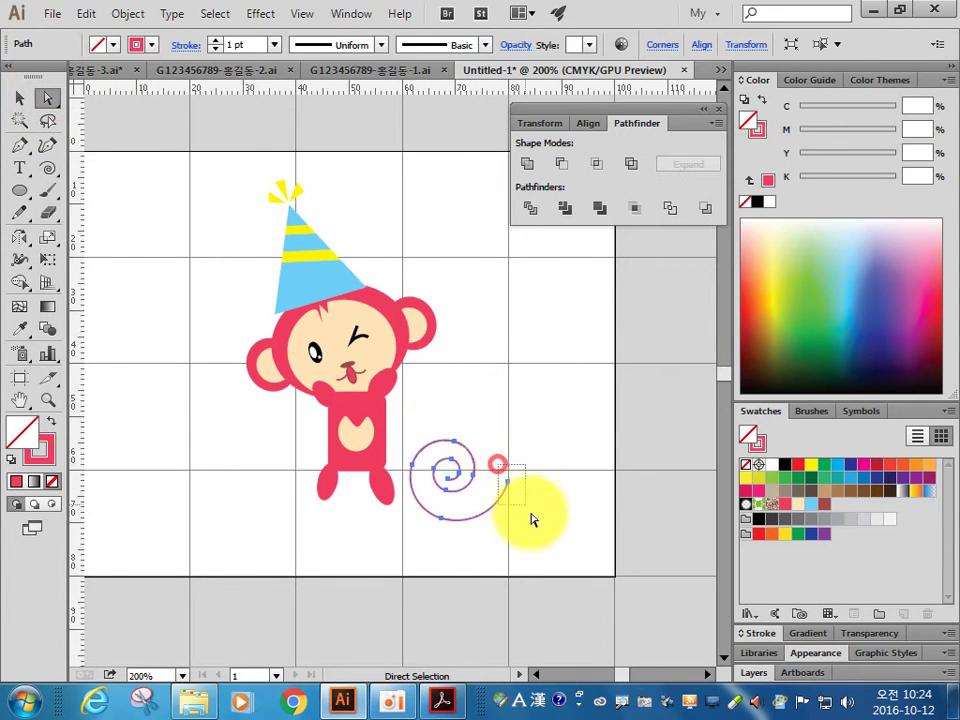
left_click(440, 540)
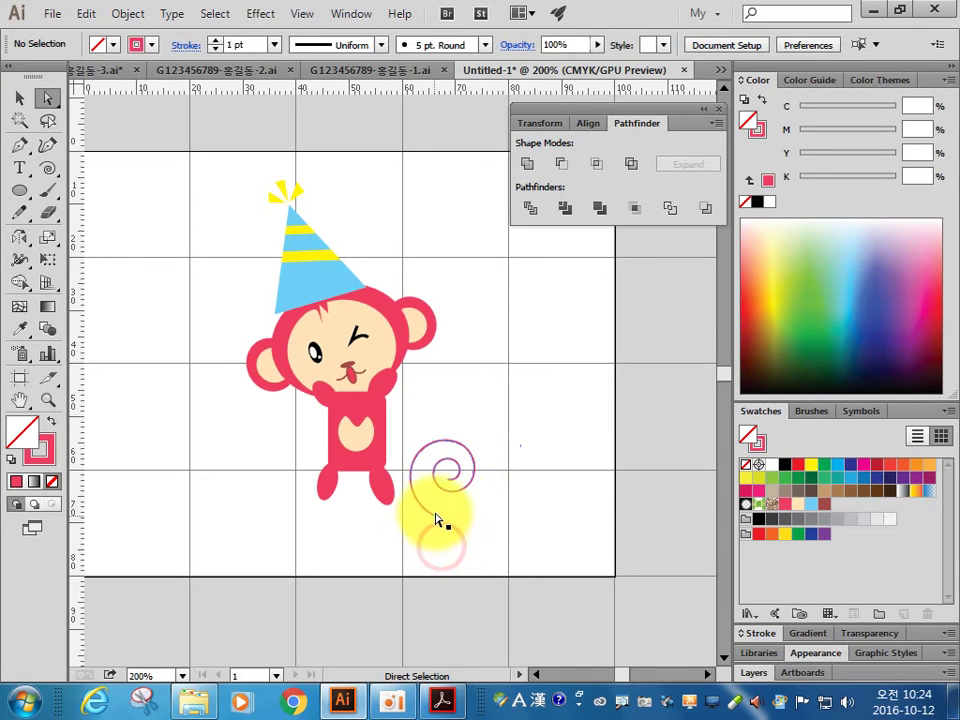
left_click(430, 512)
key("Delete")
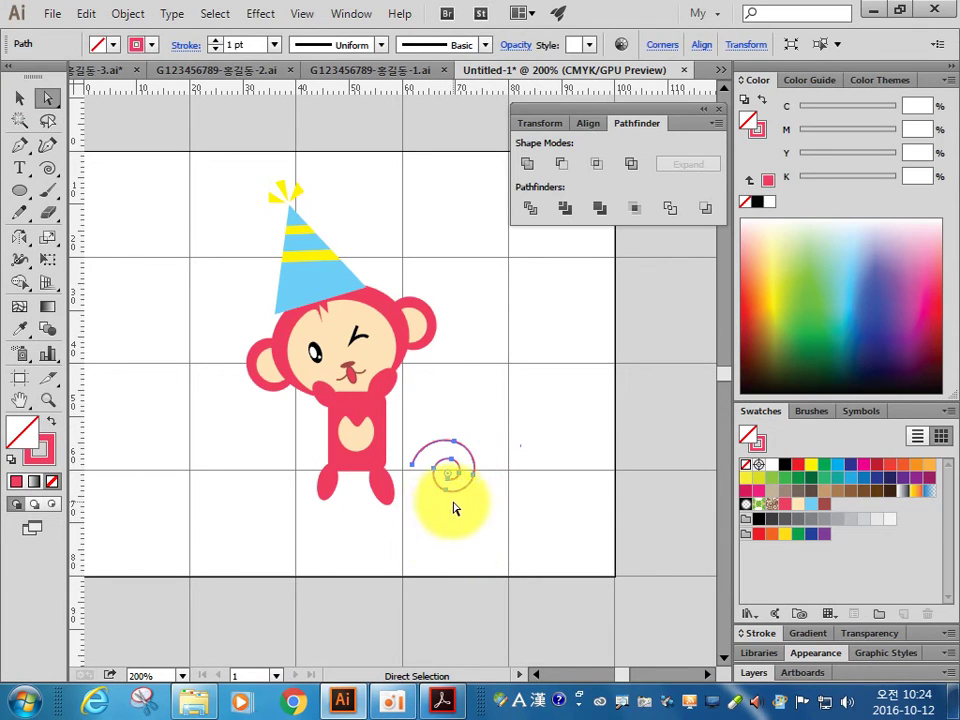
left_click(400, 476)
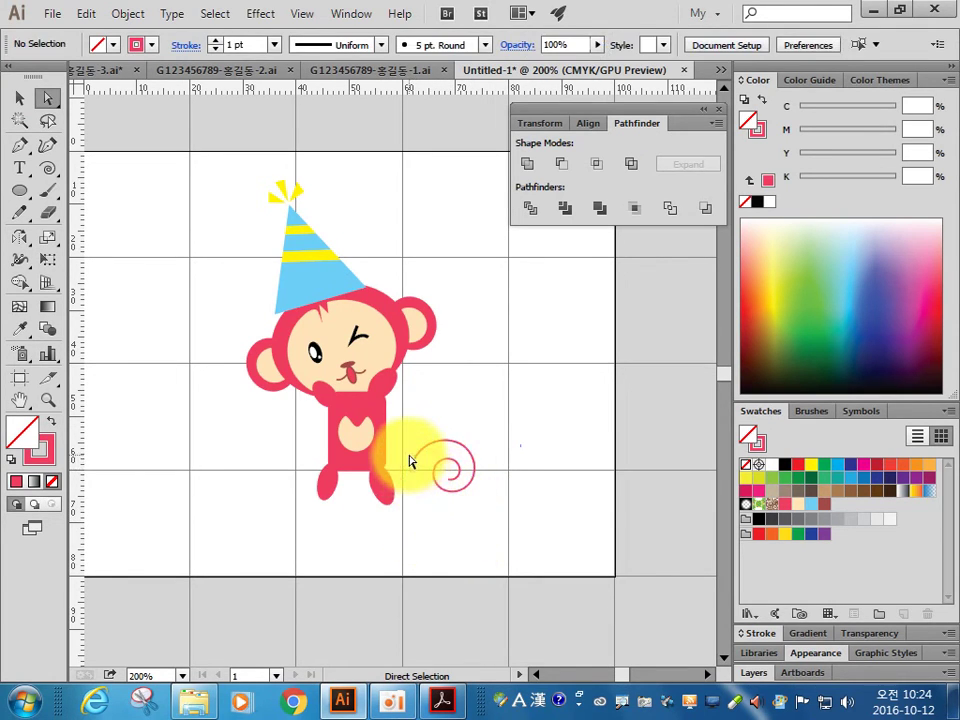
left_click(434, 468)
- Select the whole shortened spiral and rotate it into a new orientation
left_click(19, 97)
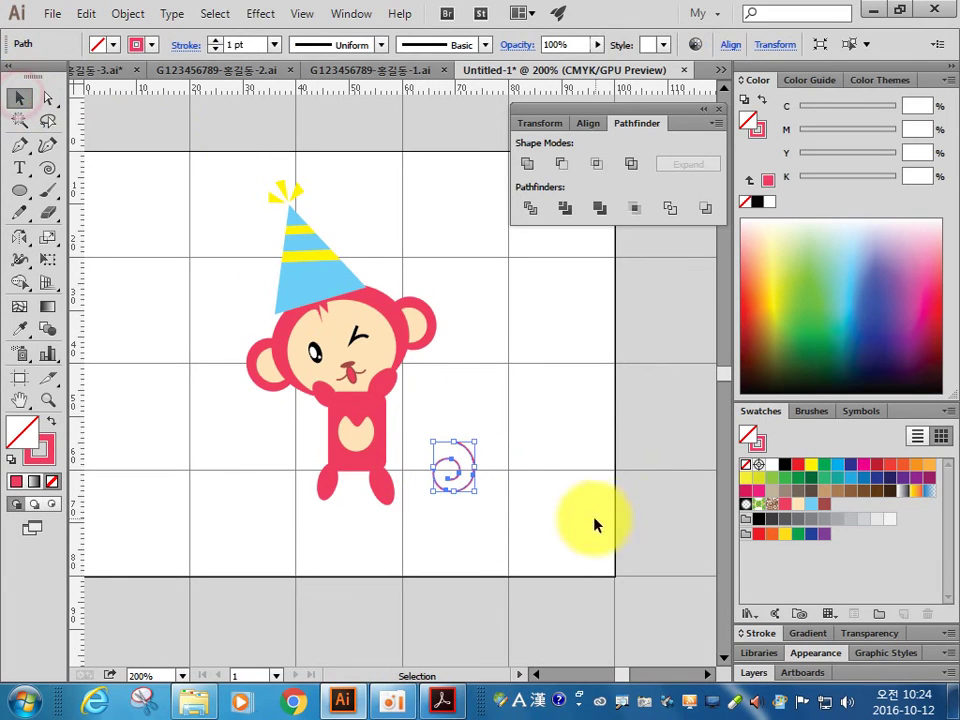
left_click(478, 499)
left_click(463, 489)
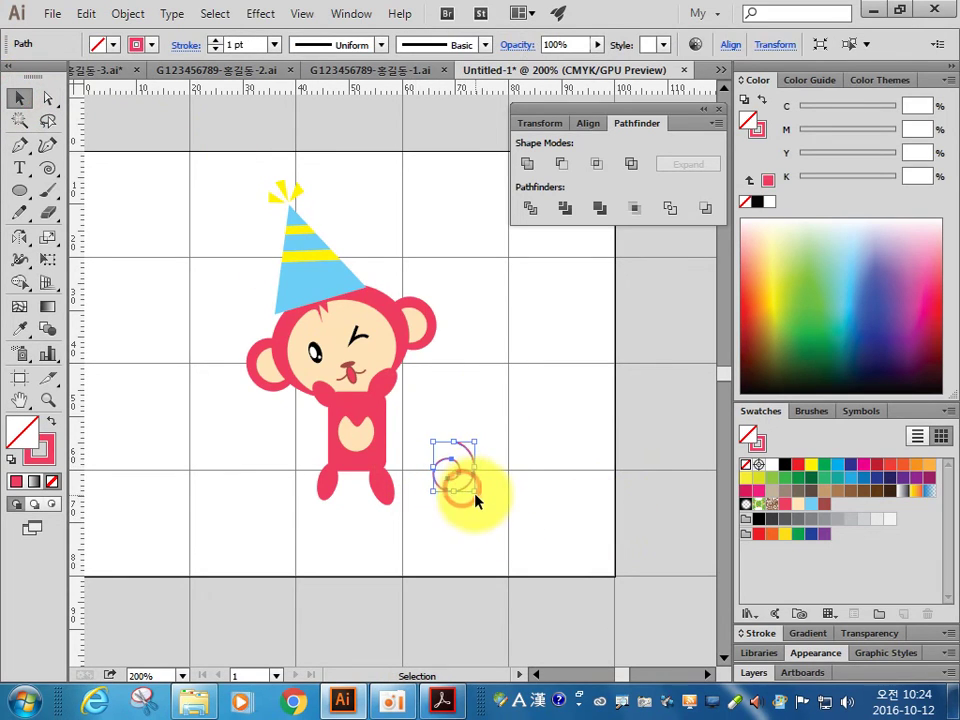
left_click_drag(483, 494, 542, 407)
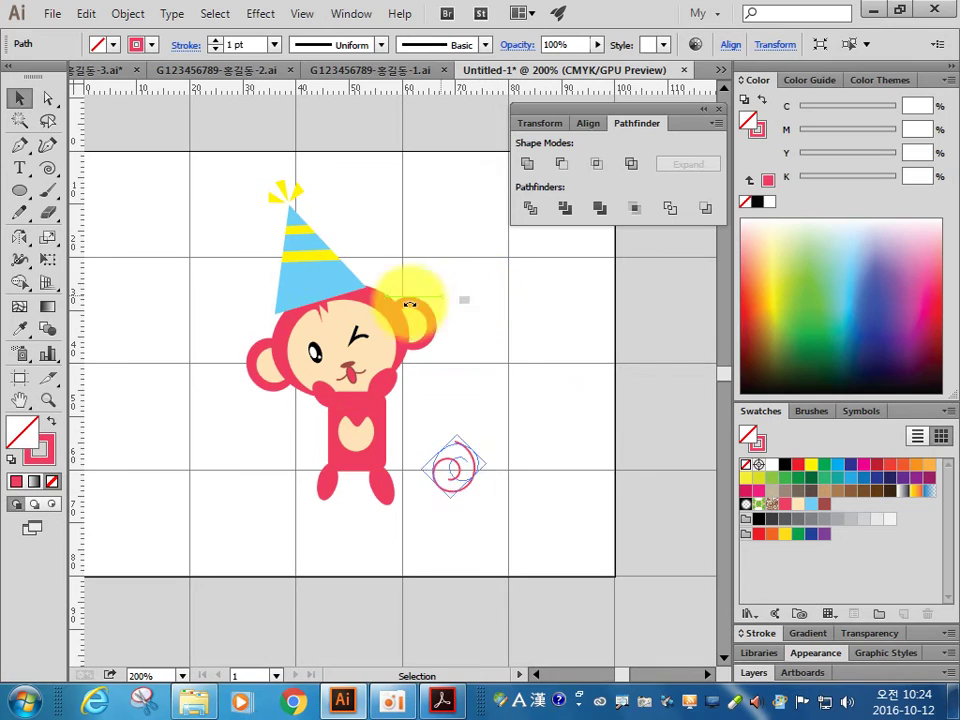
left_click_drag(323, 376, 428, 376)
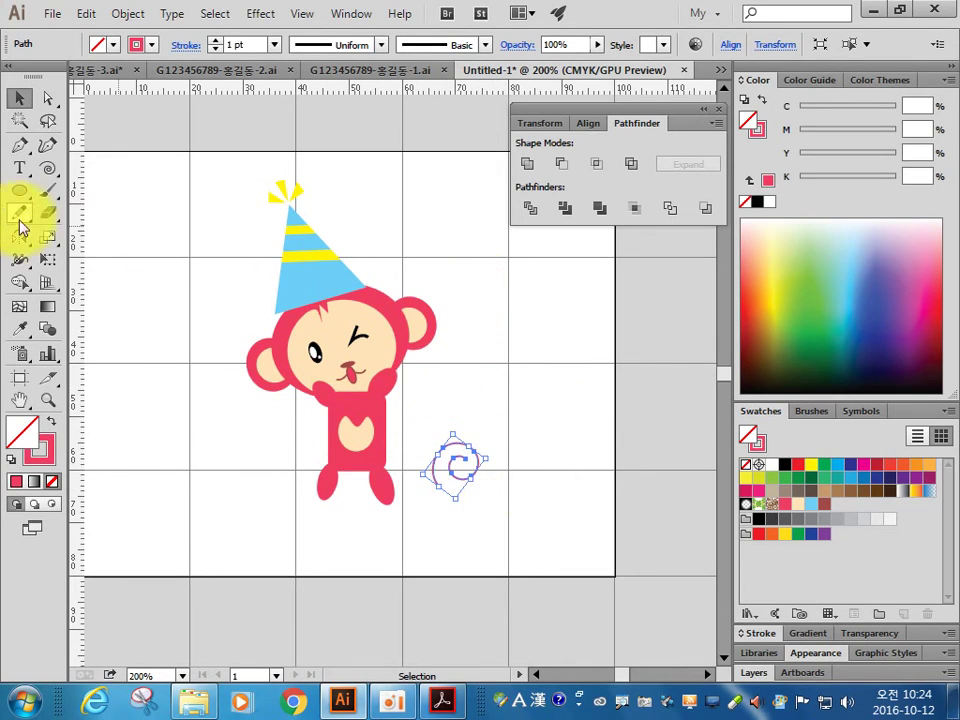
left_click_drag(489, 497, 450, 482)
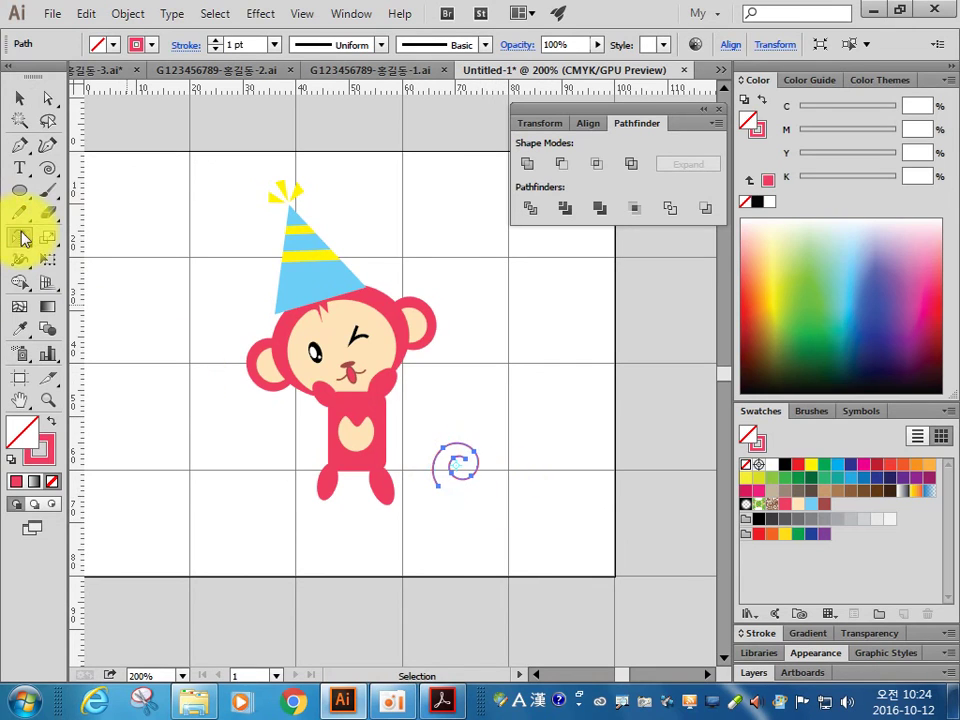
- Reflect the spiral vertically, place it beside the monkey's body, and tilt it to its final angle
double_click(24, 236)
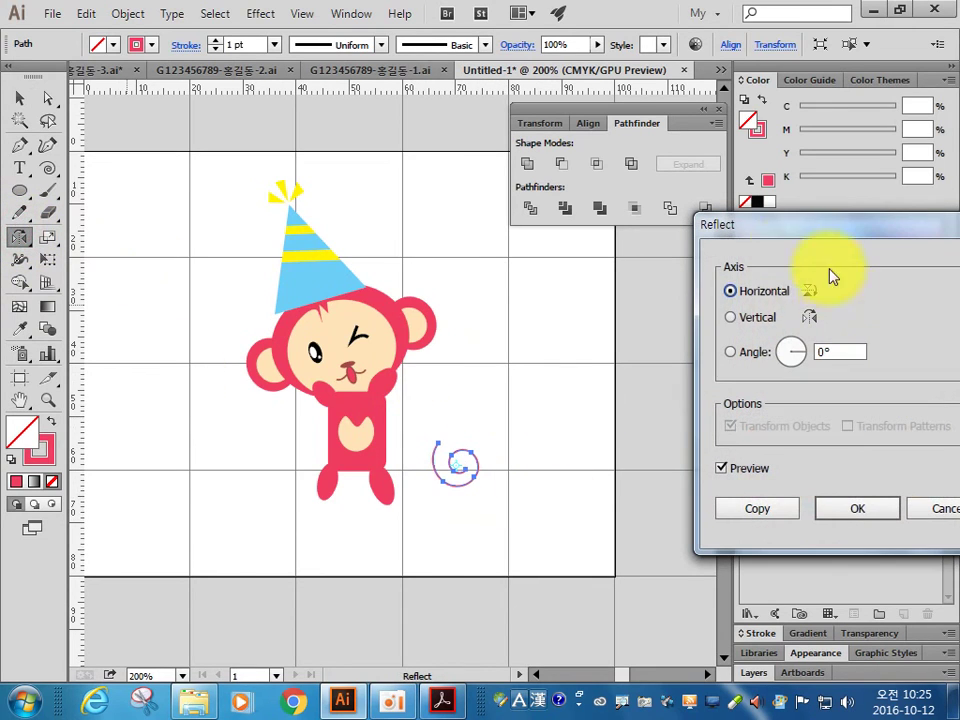
left_click(840, 512)
left_click(24, 98)
mouse_move(477, 478)
left_mouse_down()
mouse_move(489, 492)
mouse_move(424, 520)
left_mouse_up()
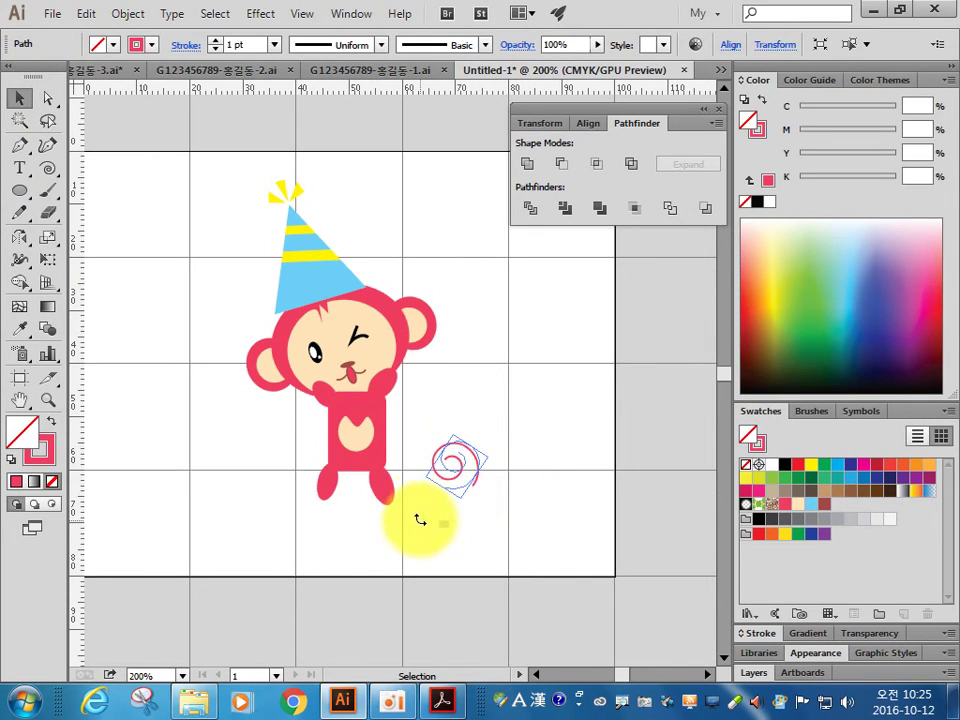
left_click(358, 440, "shift")
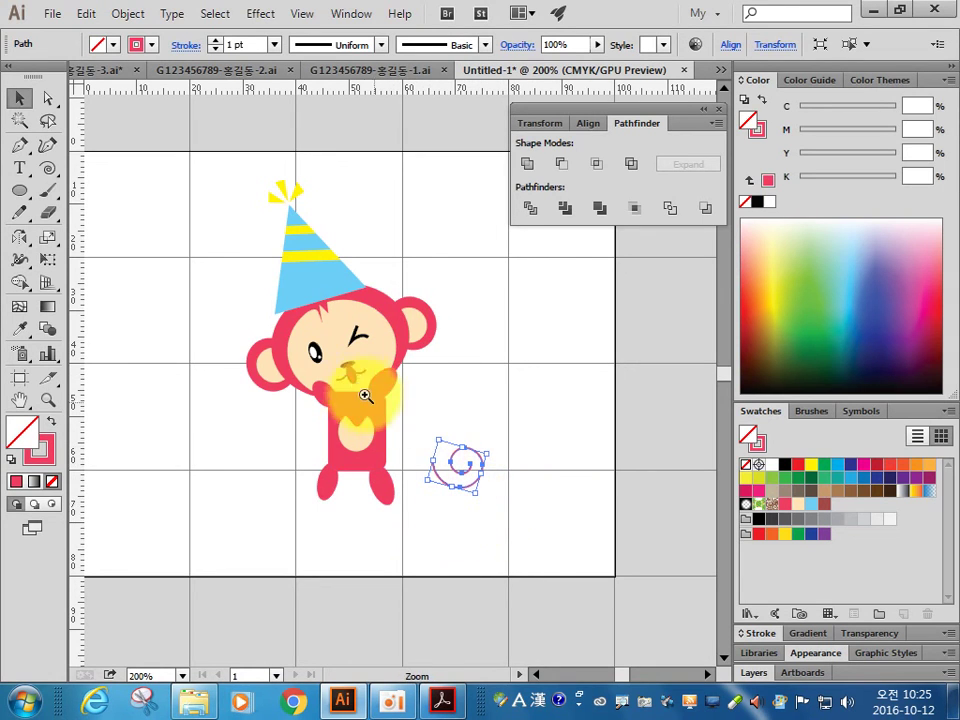
- Zoom in on the spiral and pick up its inner end point with the Pen tool
left_click_drag(364, 392, 638, 566)
left_click_drag(329, 288, 258, 128)
left_click(19, 97)
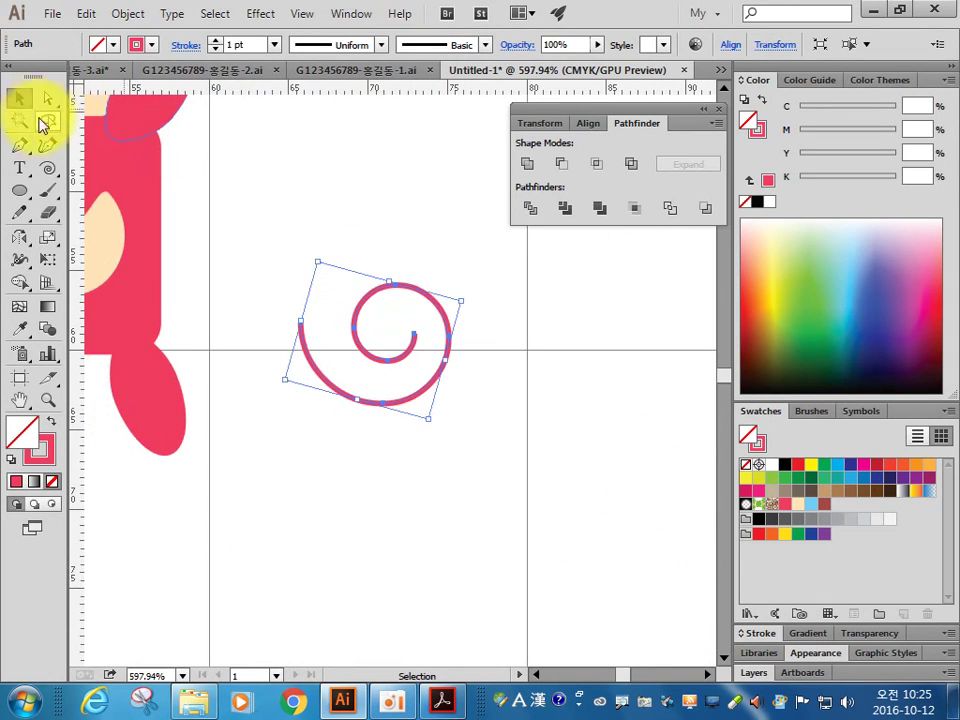
left_click(20, 146)
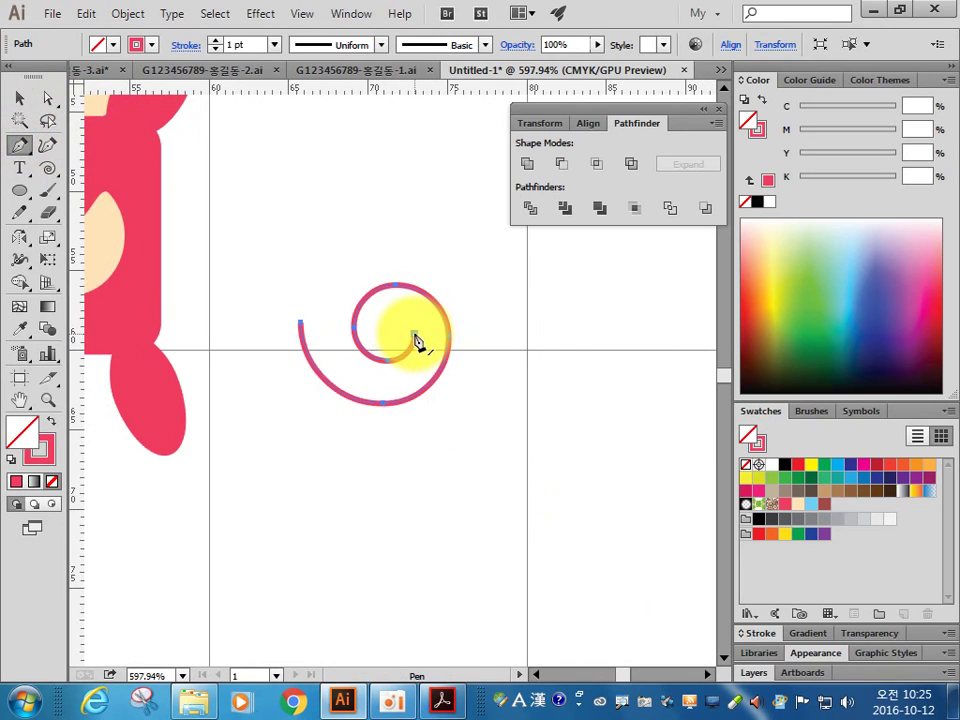
left_click(415, 336)
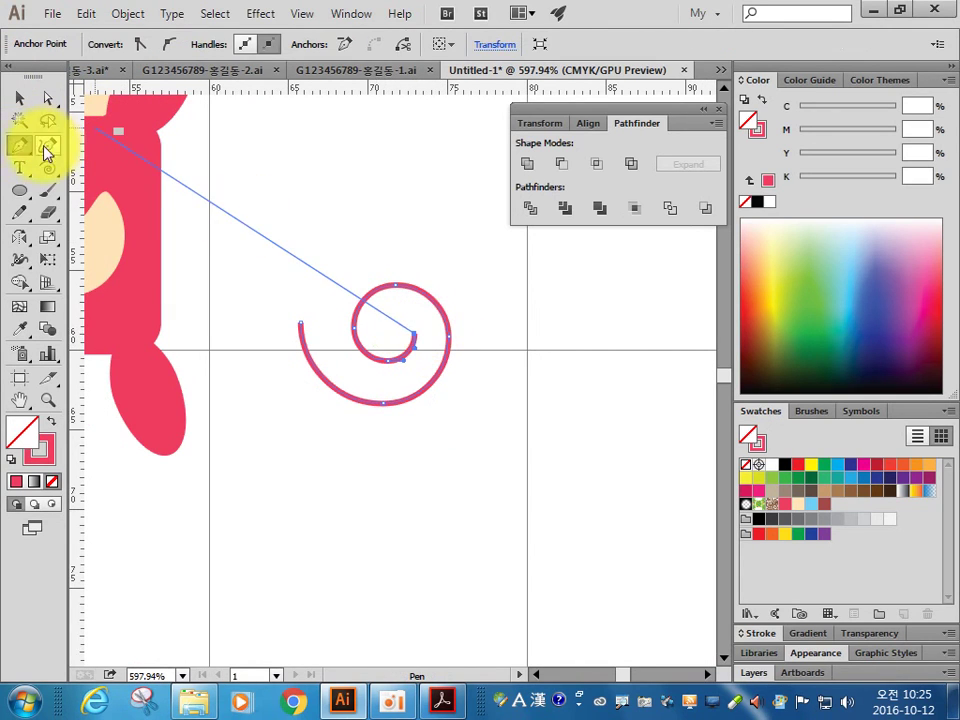
- Pull the spiral's outer end point down and left into a sweeping curve
left_click(47, 97)
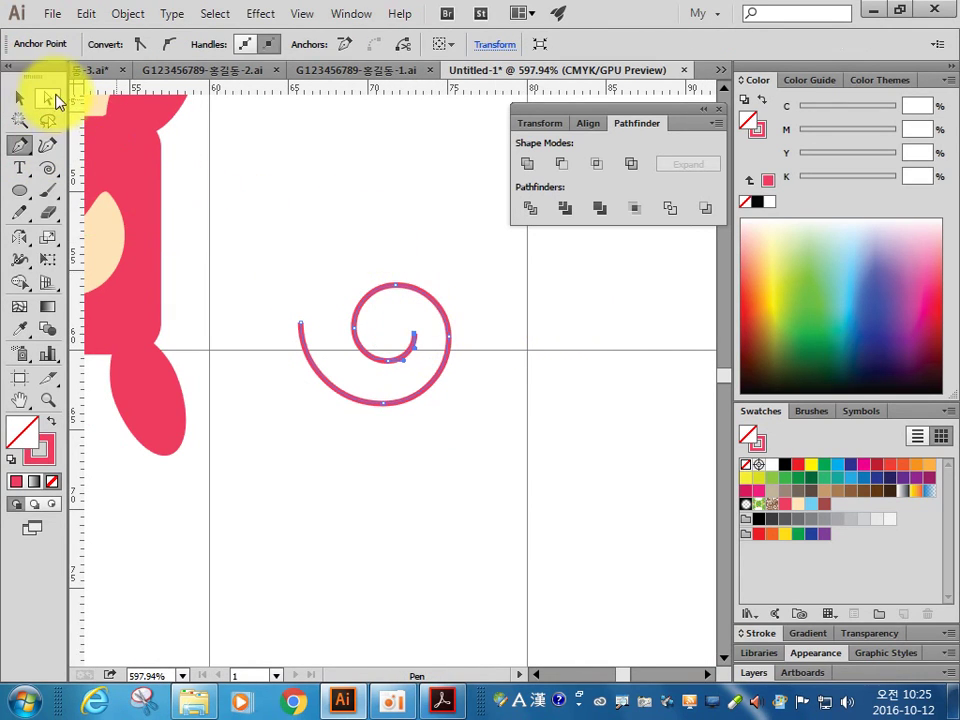
left_click(421, 348)
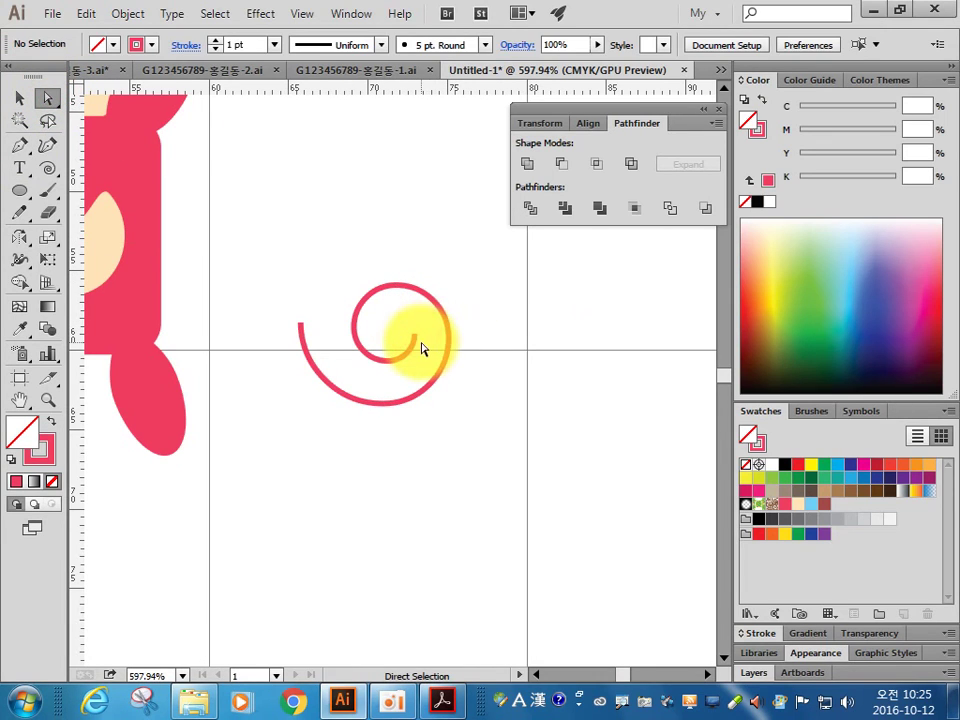
left_click(417, 337)
left_click(409, 370)
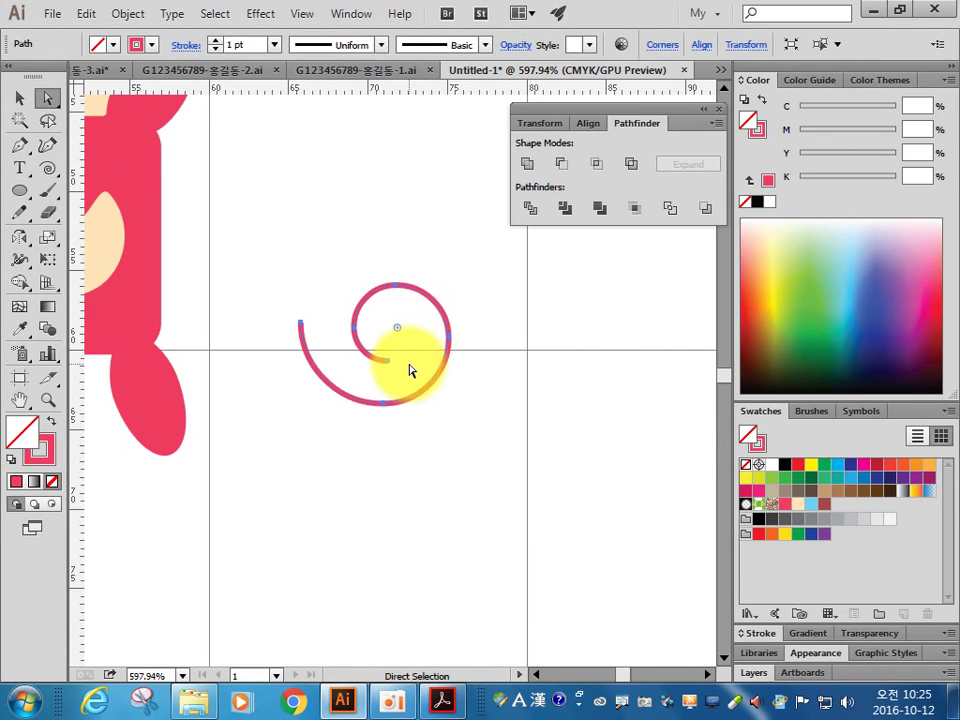
left_click(298, 327)
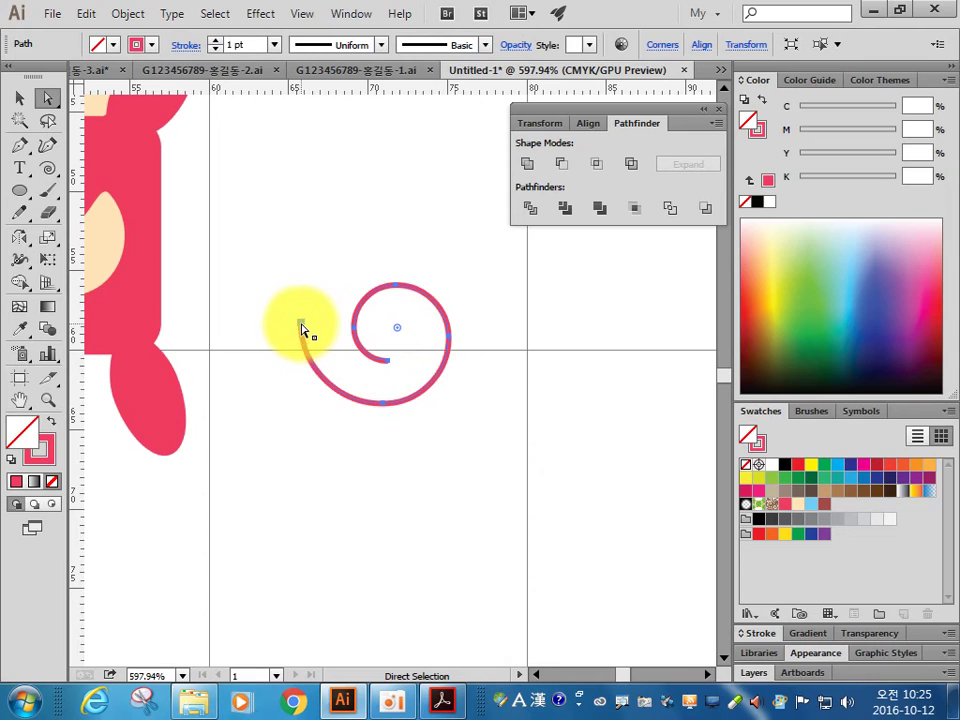
mouse_move(302, 328)
left_mouse_down()
mouse_move(264, 343)
mouse_move(243, 408)
mouse_move(285, 434)
left_mouse_up()
left_click(306, 470)
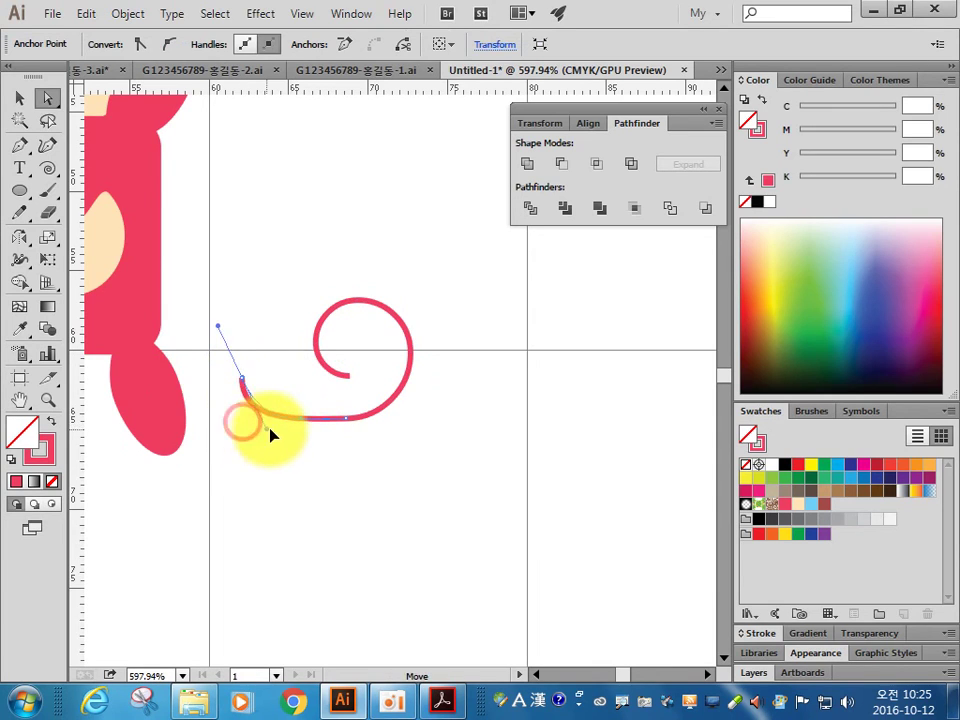
- Drag the inner end's point and handle inward to tighten the curl
left_click(348, 375)
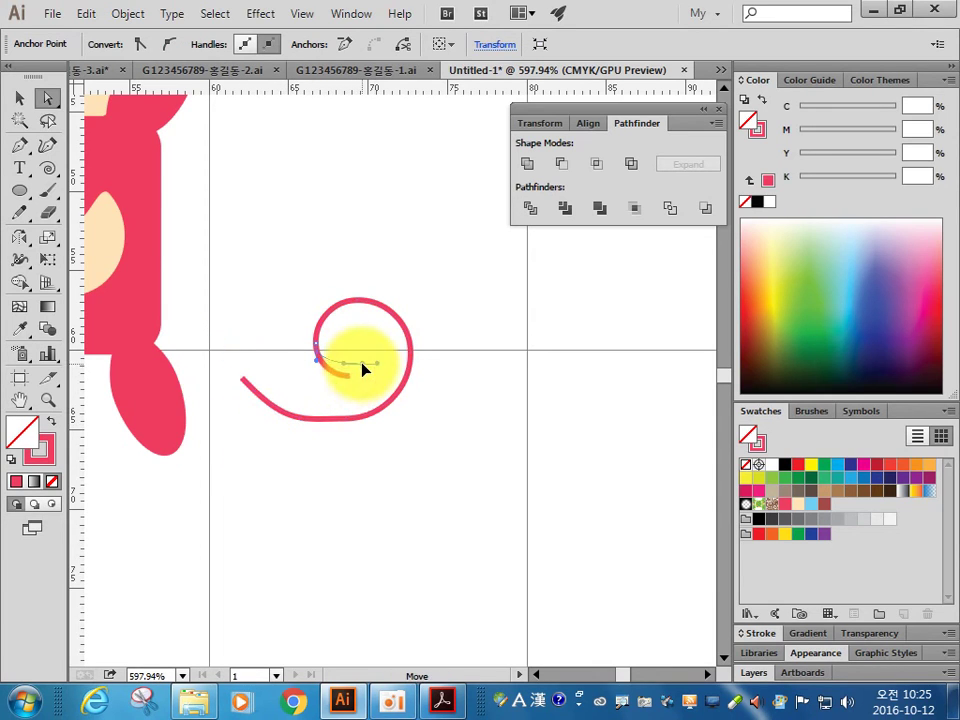
left_click_drag(363, 370, 360, 379)
left_click_drag(246, 379, 241, 358)
left_click(27, 100)
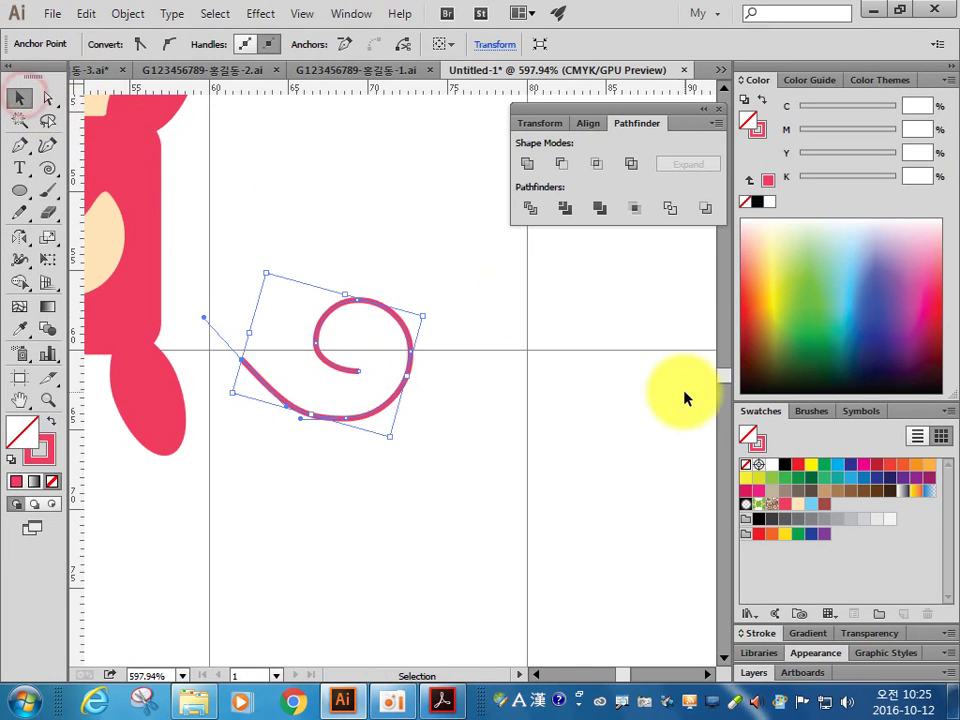
- Set the spiral tail's stroke weight to 4 pt and move it against the monkey's body
left_click(357, 423)
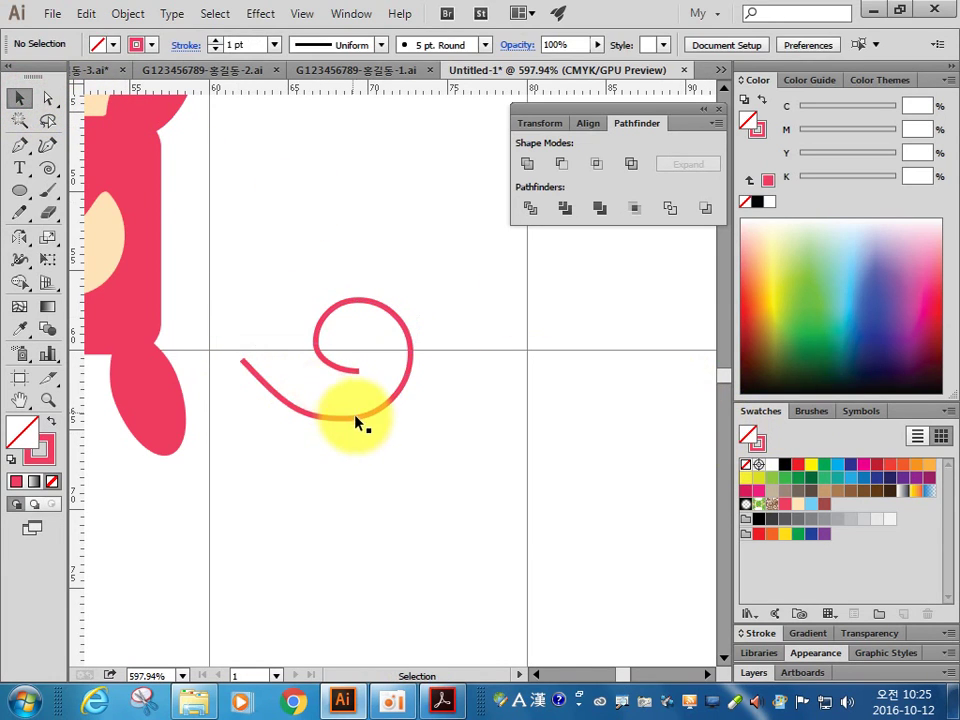
left_click(378, 410)
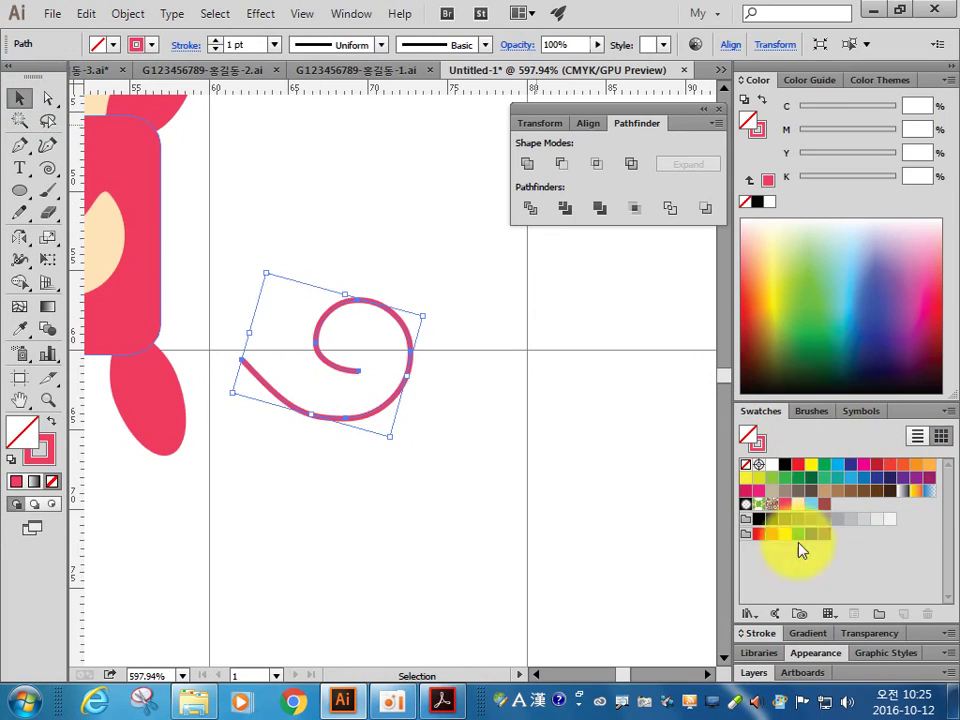
left_click(770, 636)
left_click(869, 364)
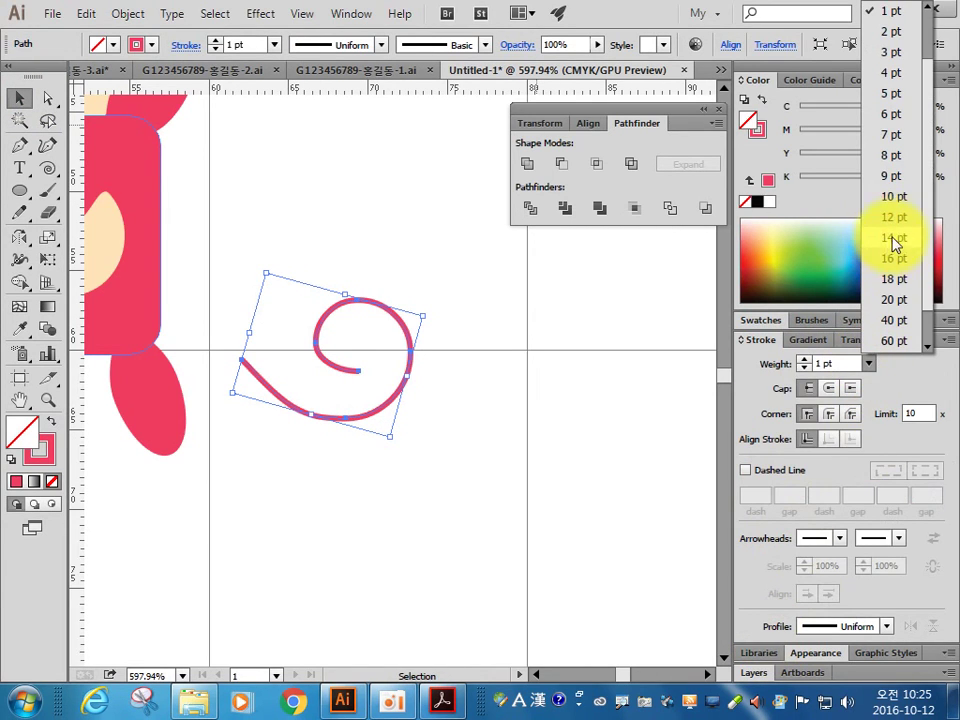
left_click(893, 197)
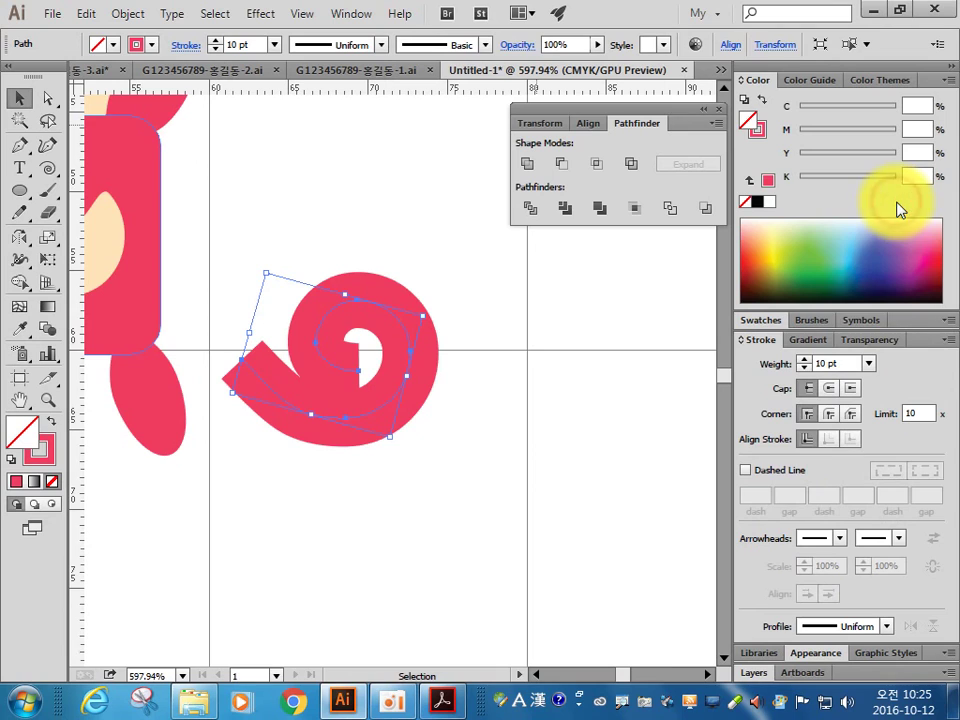
left_click(869, 364)
left_click(895, 56)
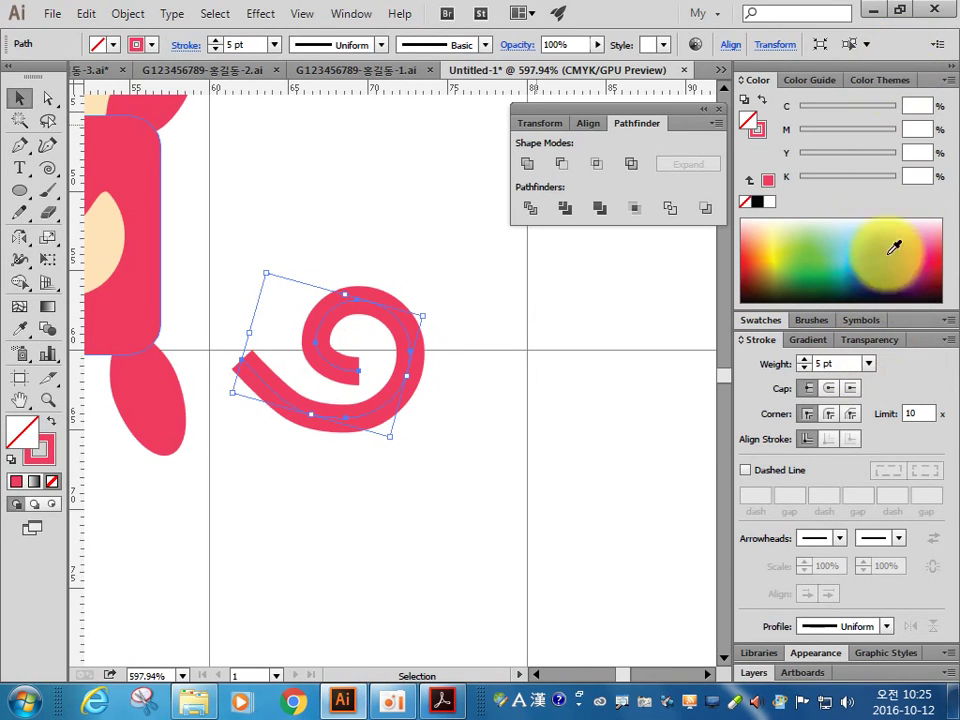
left_click(868, 364)
left_click(889, 33)
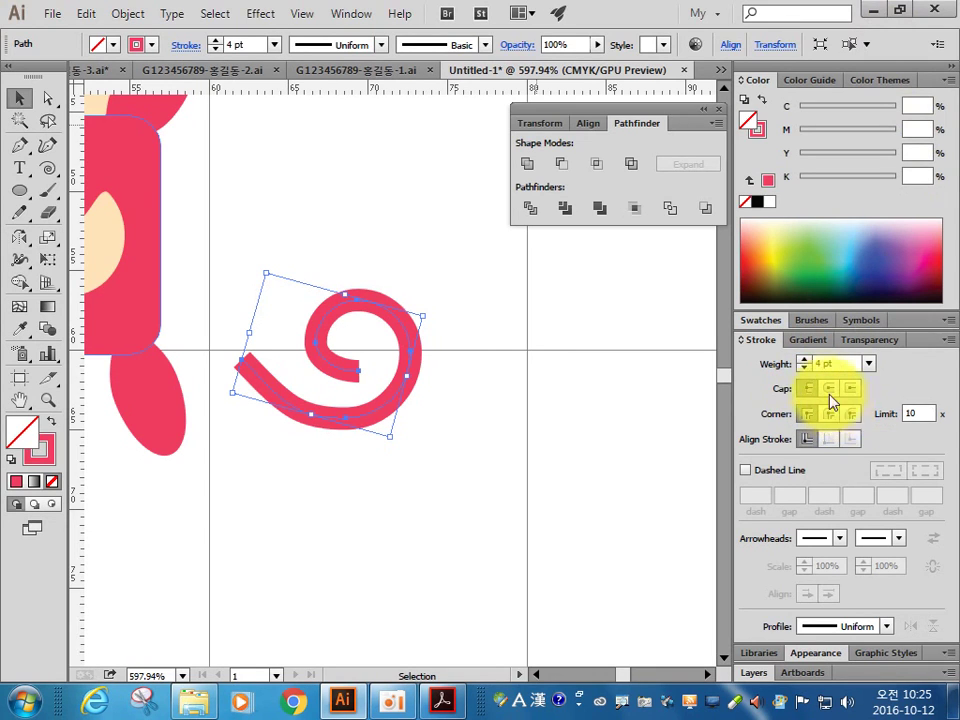
mouse_move(381, 420)
left_mouse_down()
mouse_move(276, 338)
mouse_move(172, 284)
left_mouse_up()
left_click(392, 420)
- Zoom out, select all of the monkey's parts and scale the monkey up
key("ctrl+minus")
key("ctrl+minus")
key("ctrl+minus")
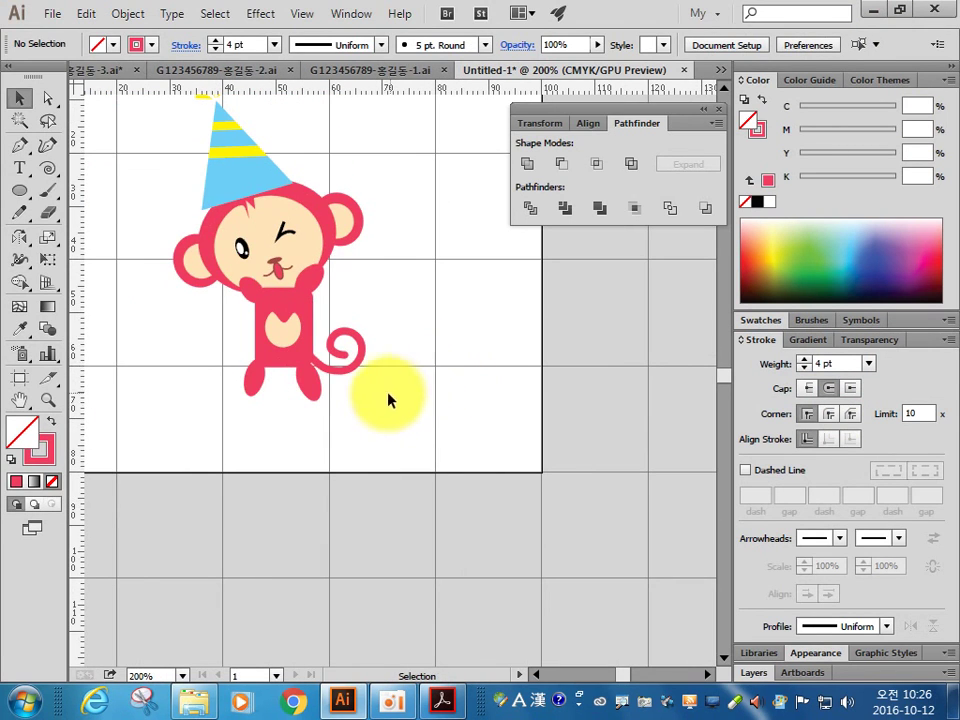
mouse_move(385, 400)
left_mouse_down()
mouse_move(398, 552)
mouse_move(407, 543)
left_mouse_up()
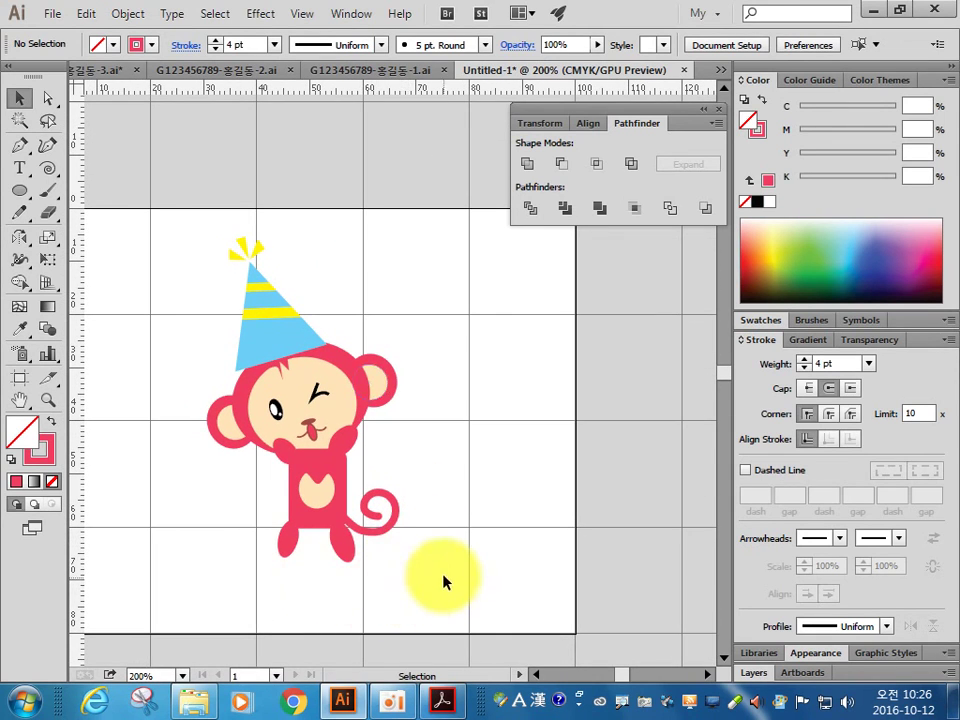
left_click_drag(436, 582, 139, 379)
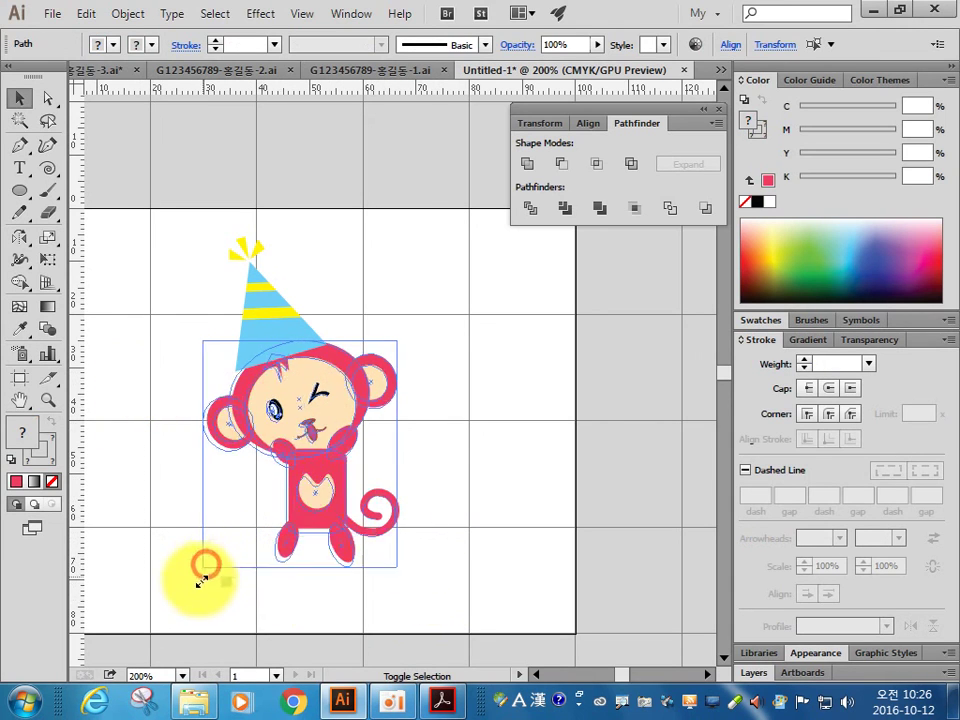
left_click_drag(208, 566, 188, 585)
- Move the party hat onto the monkey's head with a slight tilt
left_click_drag(317, 319, 225, 231)
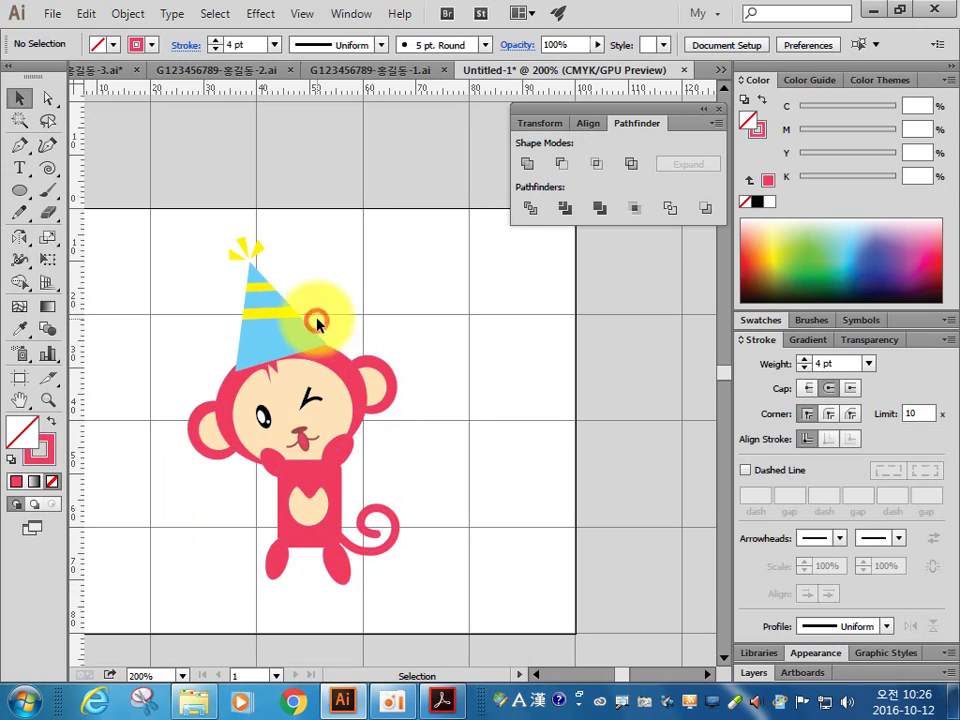
left_click_drag(273, 318, 256, 320)
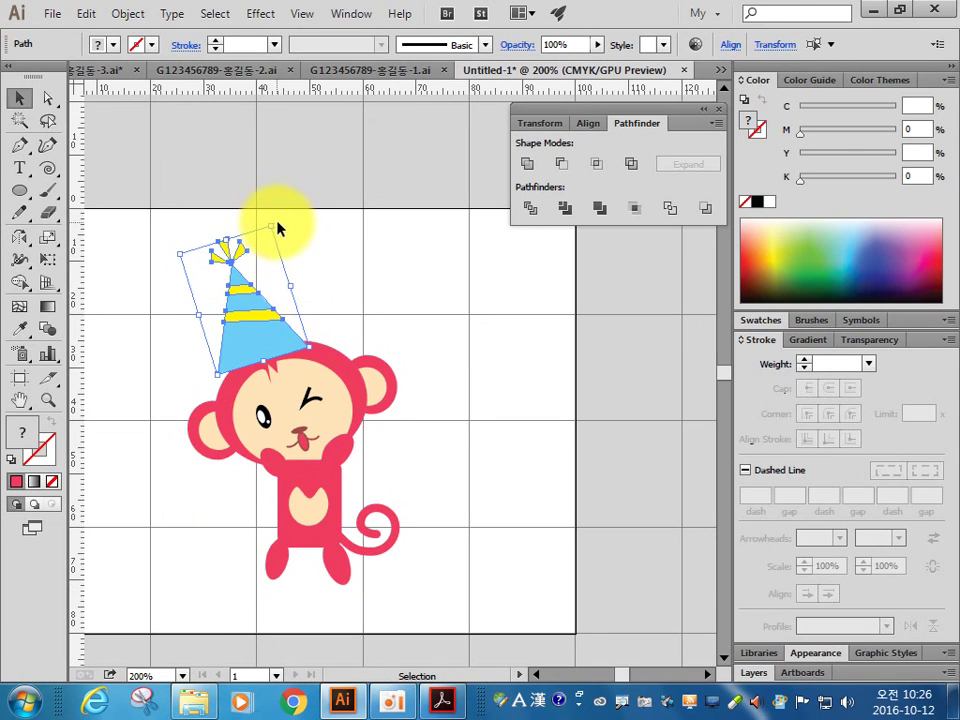
left_click_drag(281, 219, 287, 215)
left_click(445, 347)
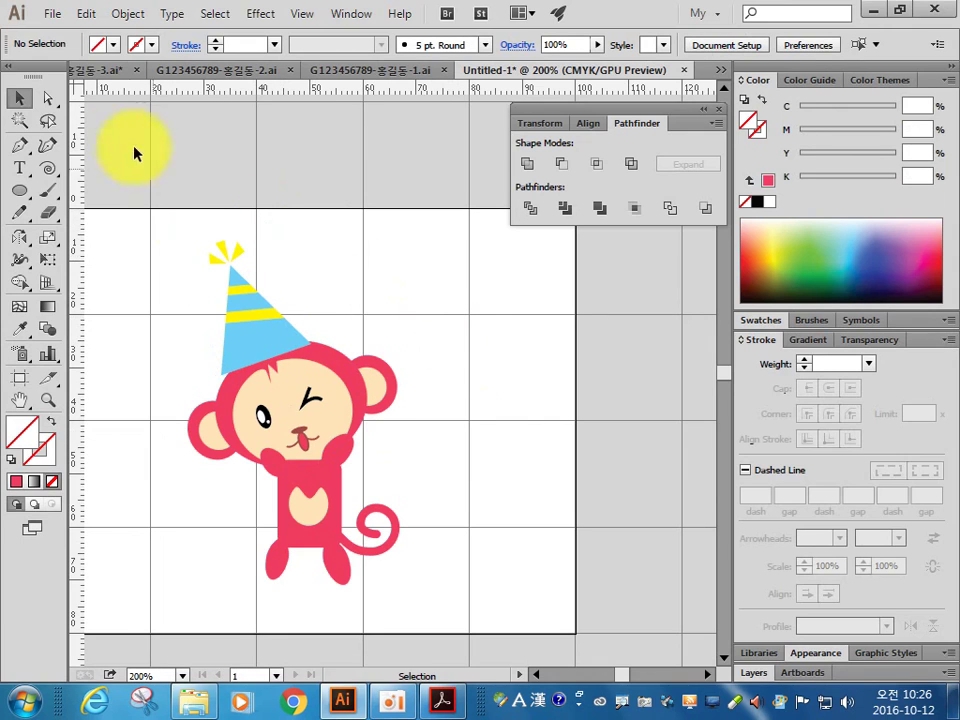
left_click(370, 388)
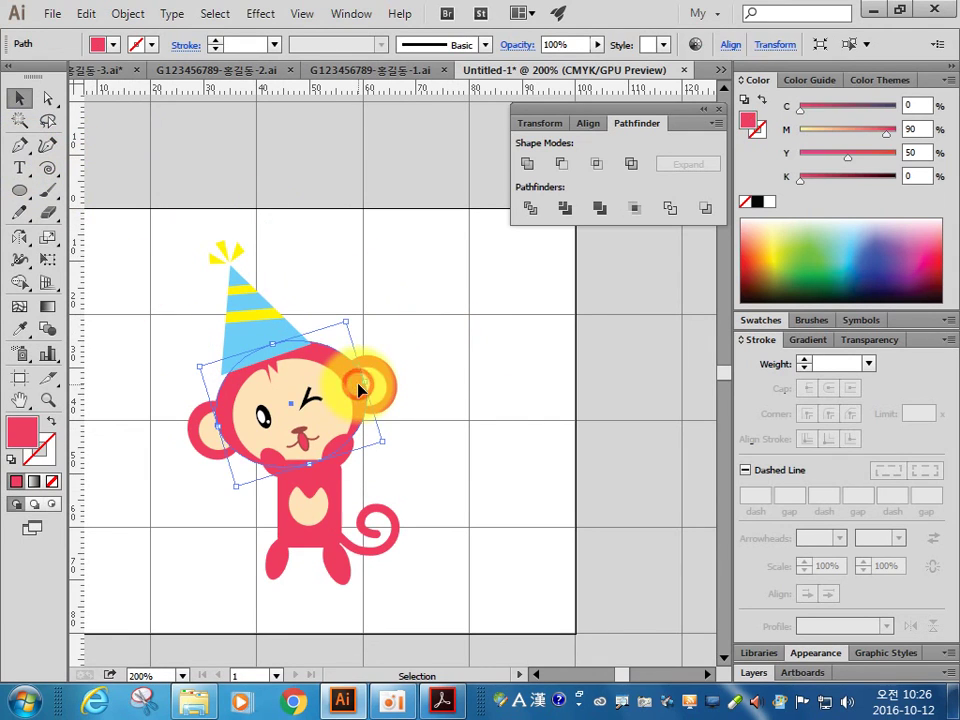
- Draw a large pink heart with the Pen tool to the upper right of the monkey
left_click(19, 145)
mouse_move(406, 251)
left_mouse_down()
mouse_move(372, 233)
mouse_move(362, 254)
left_mouse_up()
left_click(397, 307)
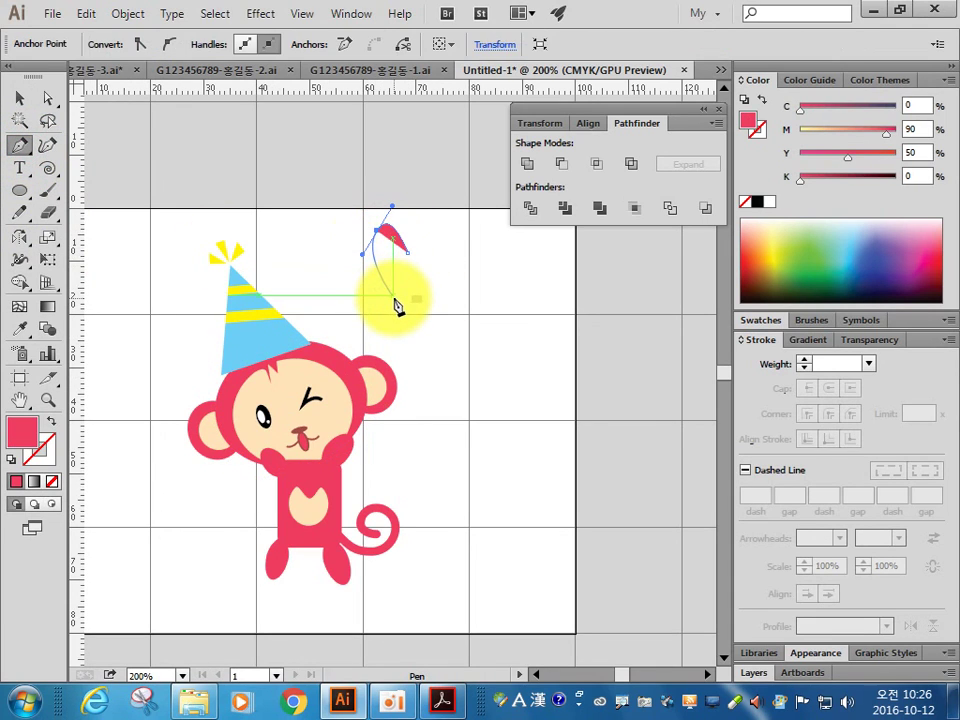
left_click(397, 307)
mouse_move(397, 307)
left_mouse_down()
mouse_move(416, 255)
mouse_move(408, 262)
left_mouse_up()
left_click(430, 350, "ctrl")
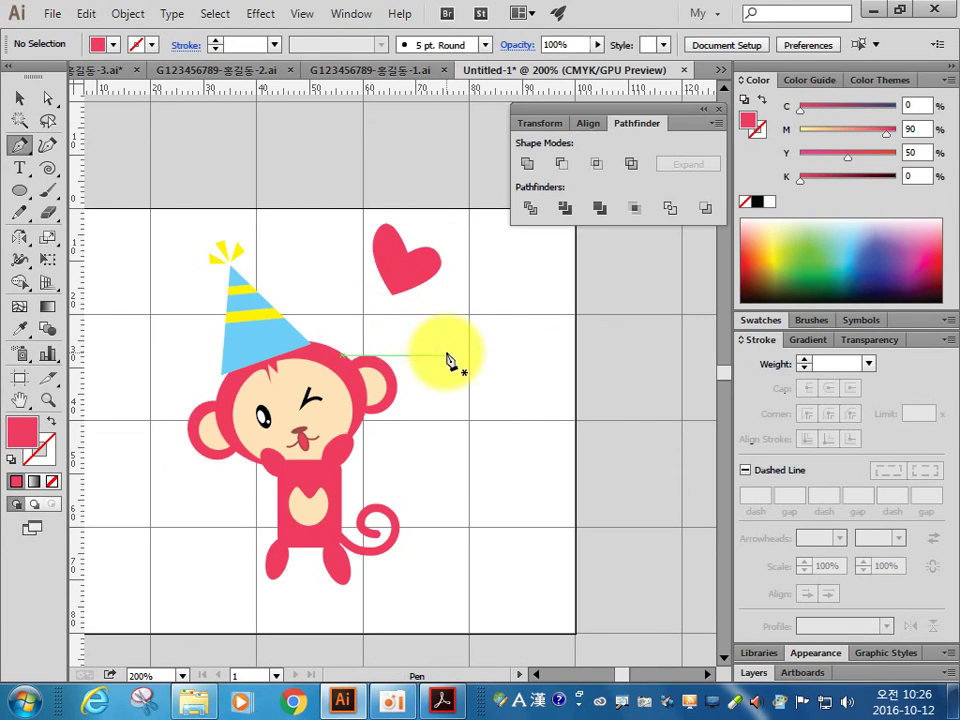
- Draw a smaller pink heart below the first and recenter the view
left_click(447, 340)
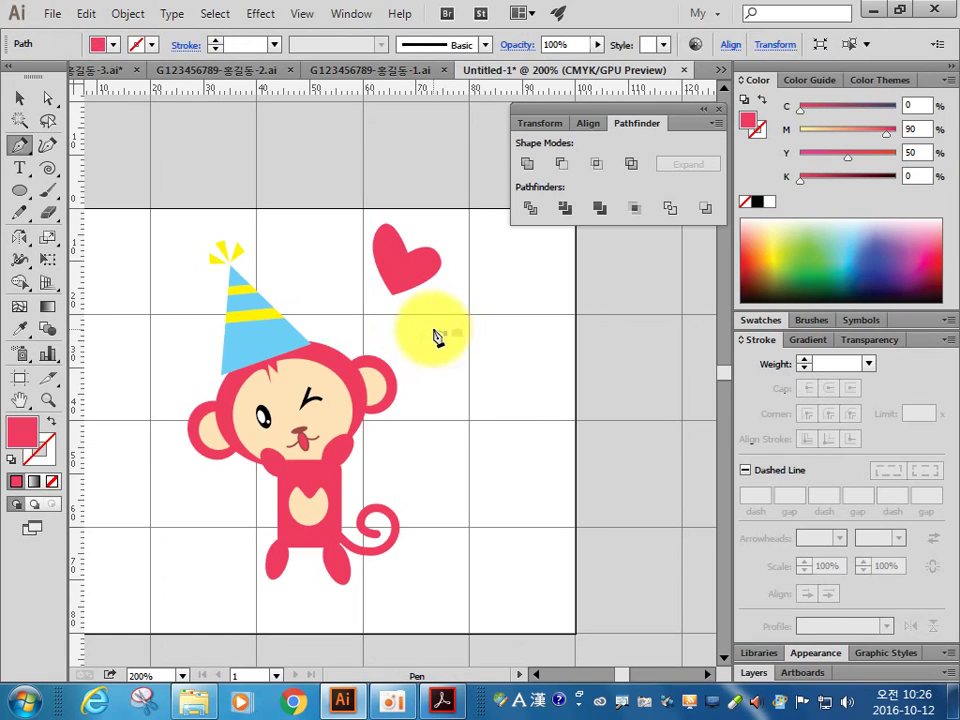
mouse_move(428, 338)
left_mouse_down()
mouse_move(448, 368)
mouse_move(452, 338)
left_mouse_up()
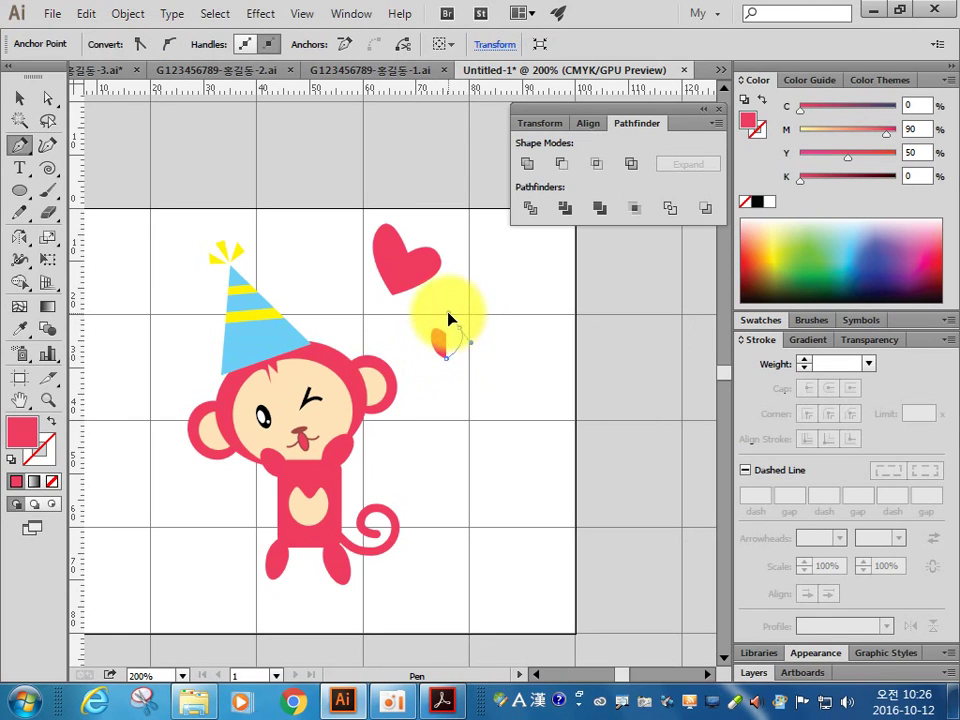
left_click_drag(455, 320, 452, 322)
left_click(474, 401, "ctrl")
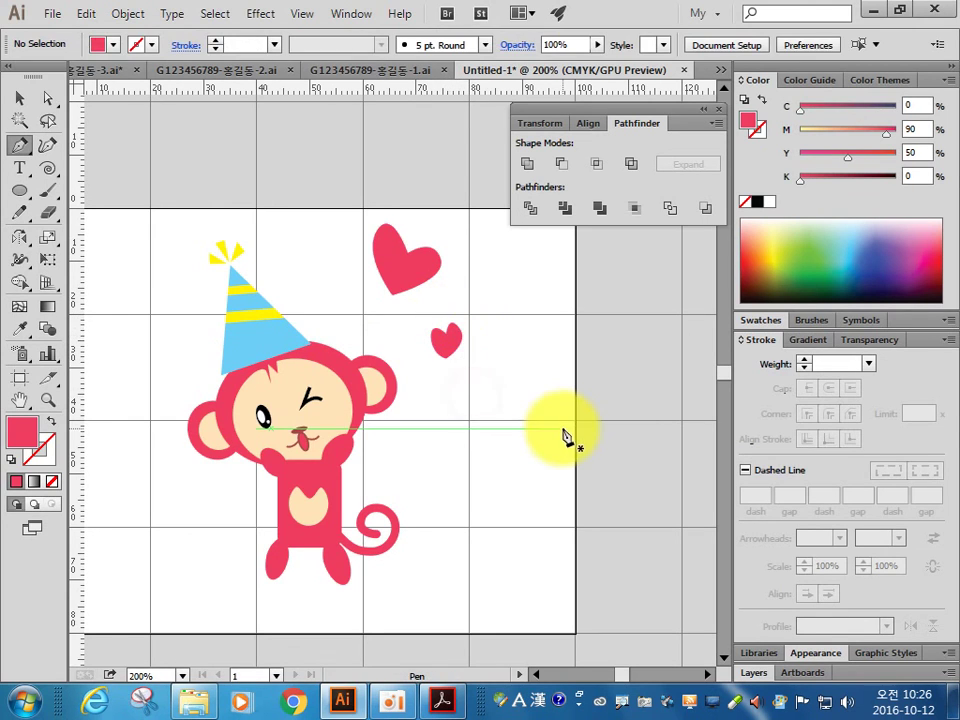
mouse_move(480, 500)
left_mouse_down()
mouse_move(543, 512)
mouse_move(511, 473)
left_mouse_up()
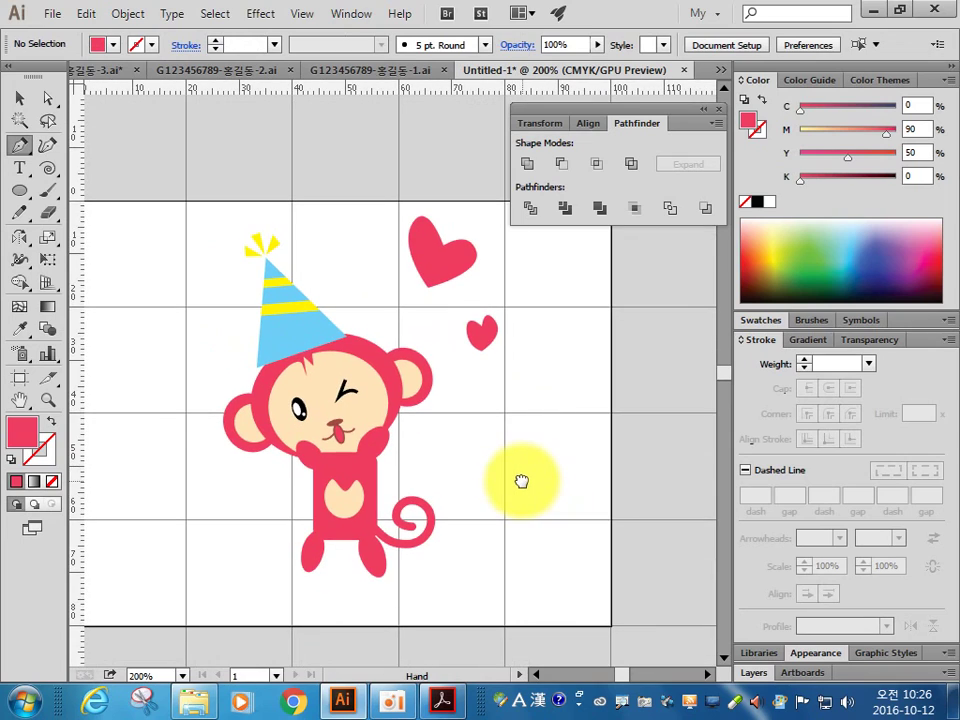